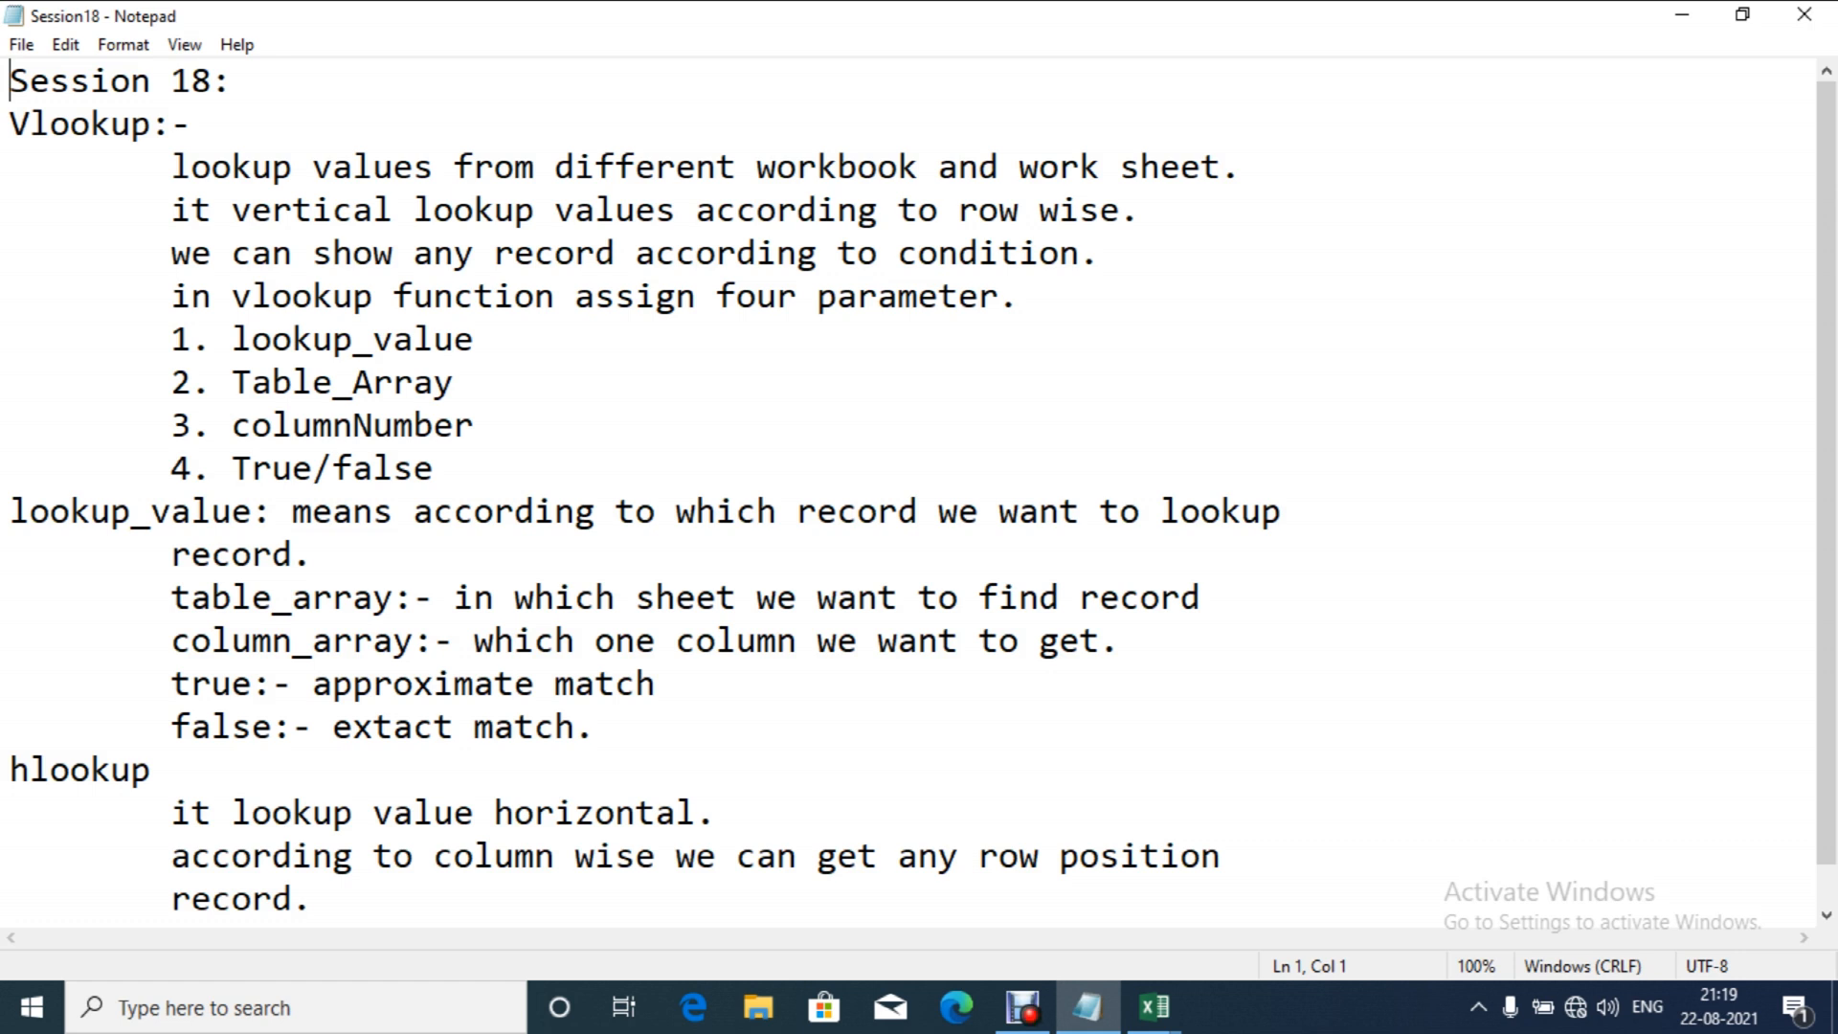
Step: Switch to the DATA workbook in Excel and add a new worksheet after the Attdence sheet
{"action": "left_click", "coordinate": [1153, 1006]}
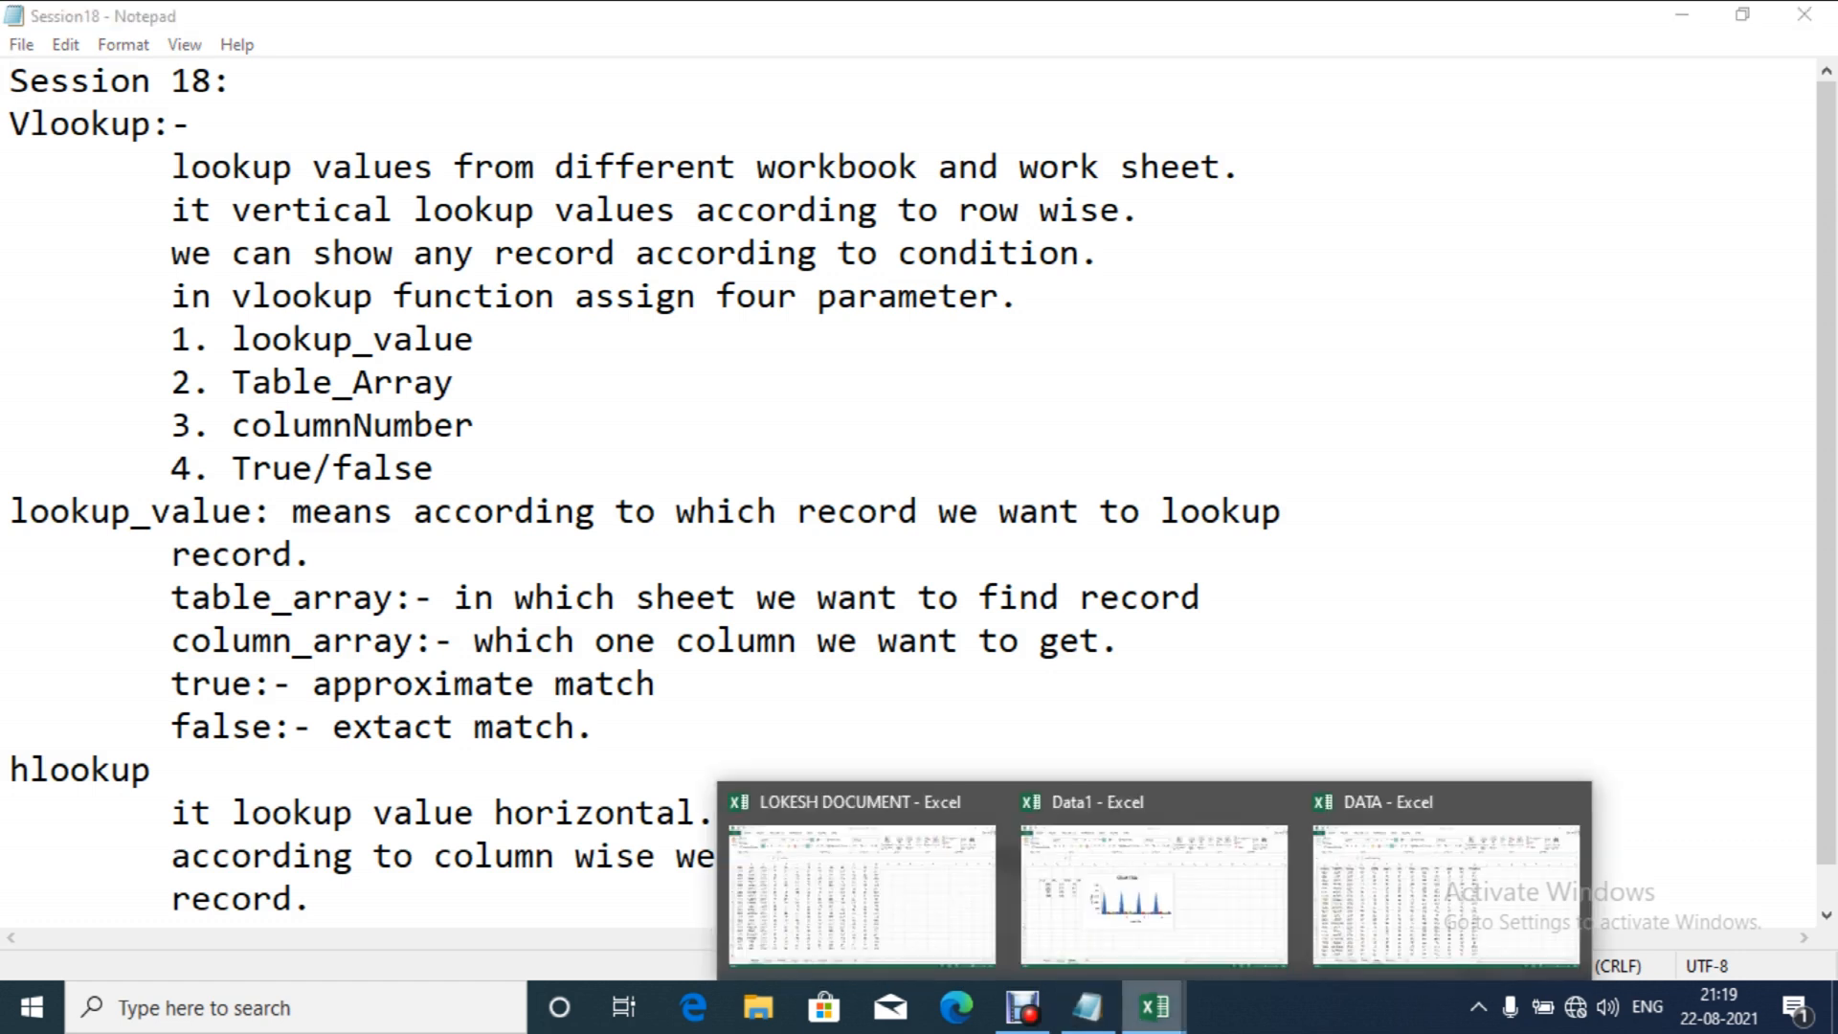
{"action": "left_click", "coordinate": [1445, 890]}
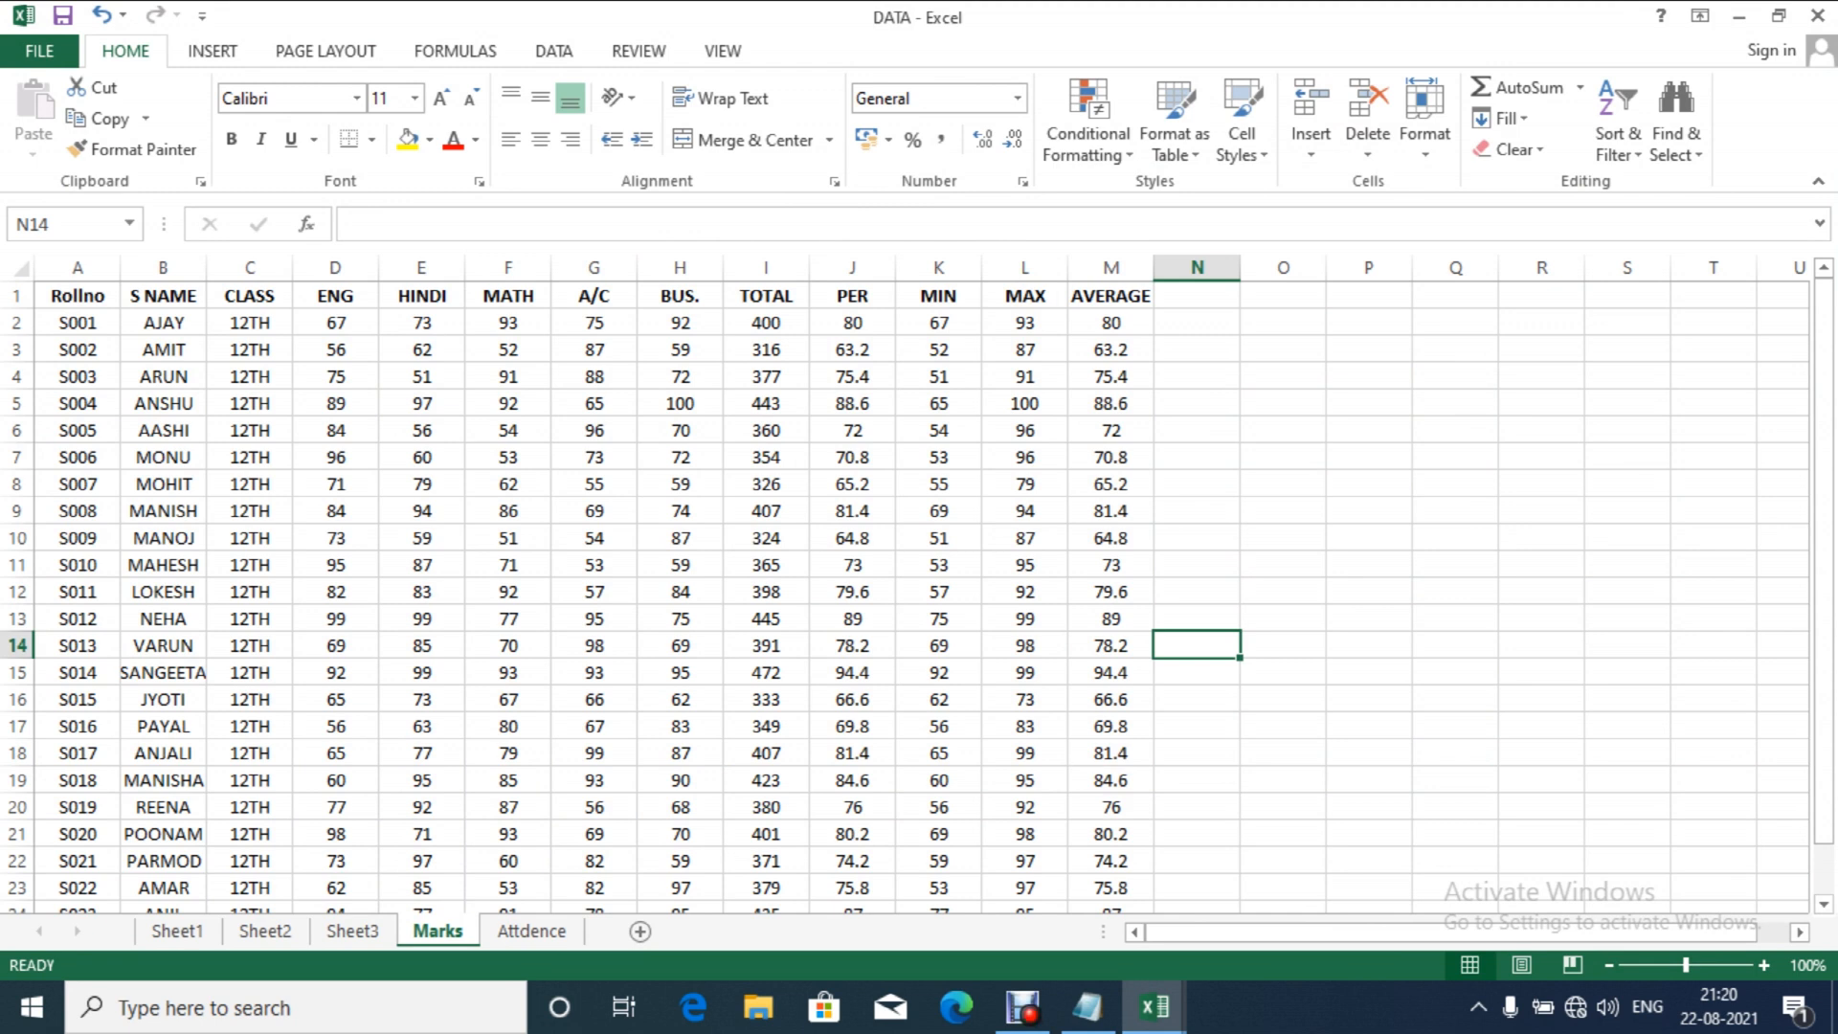
{"action": "key", "text": "ctrl+Page_Down"}
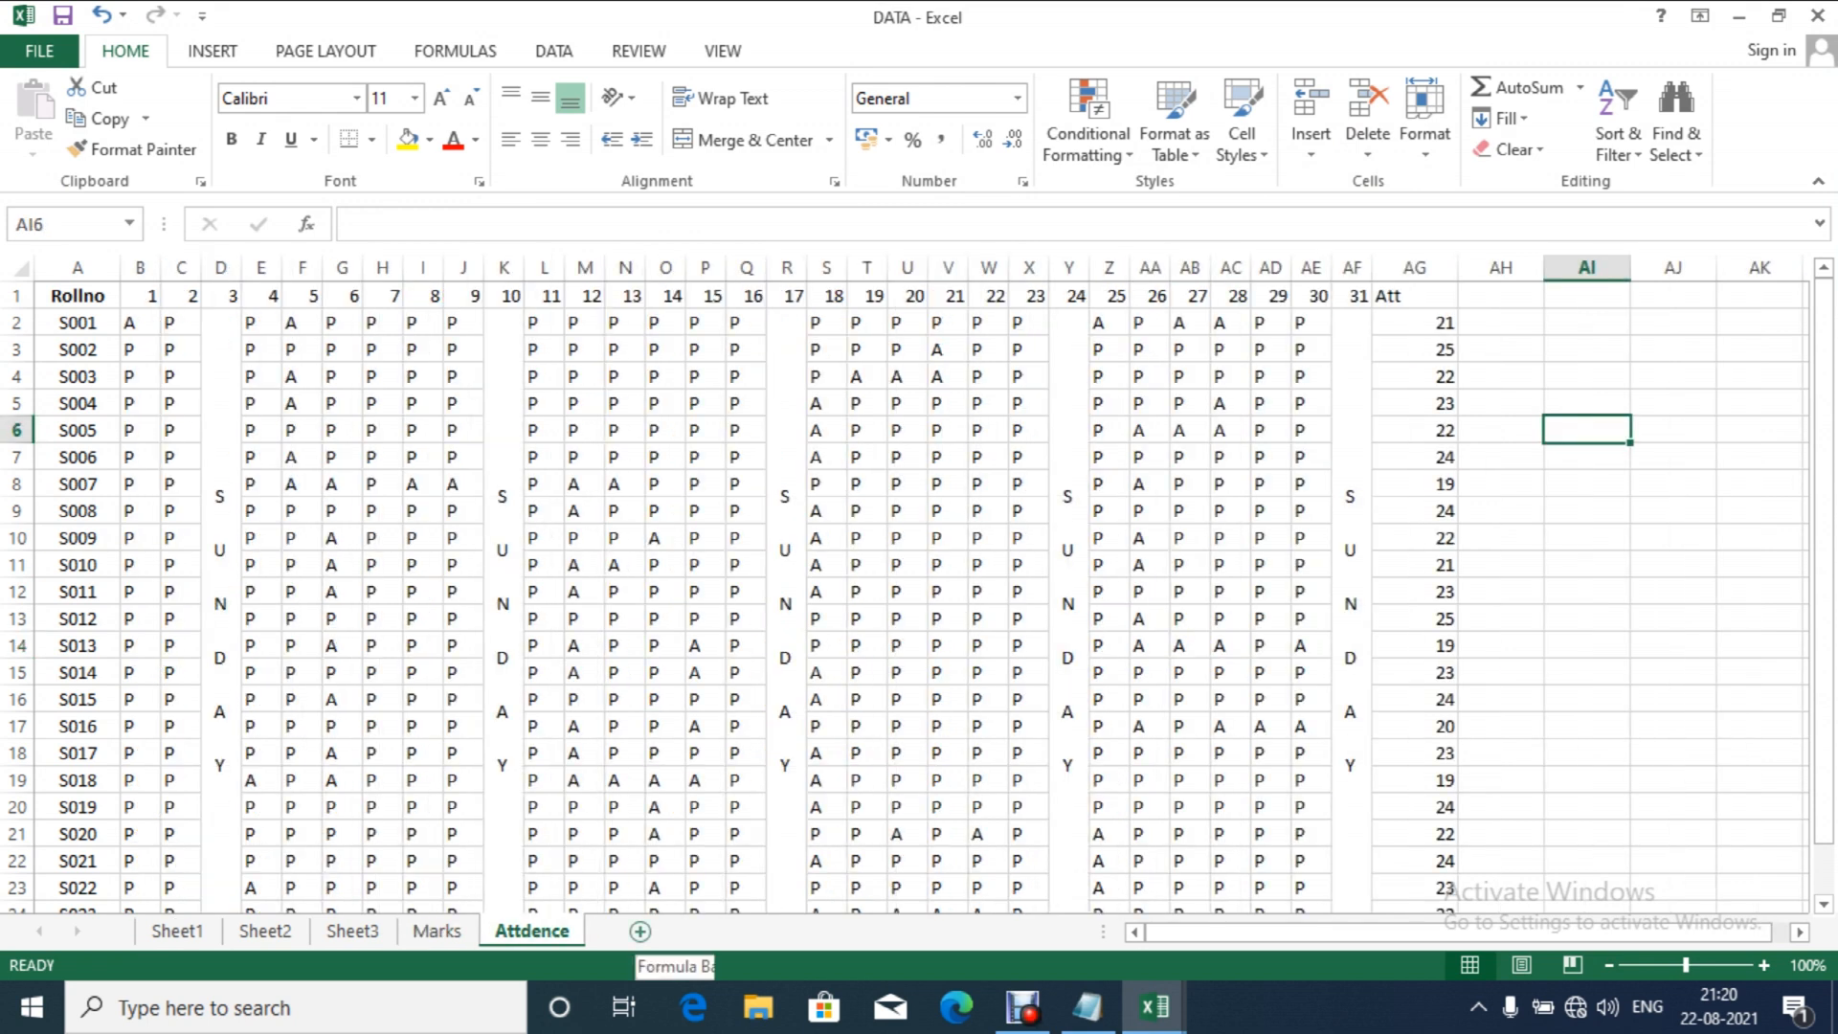
{"action": "left_click", "coordinate": [640, 931]}
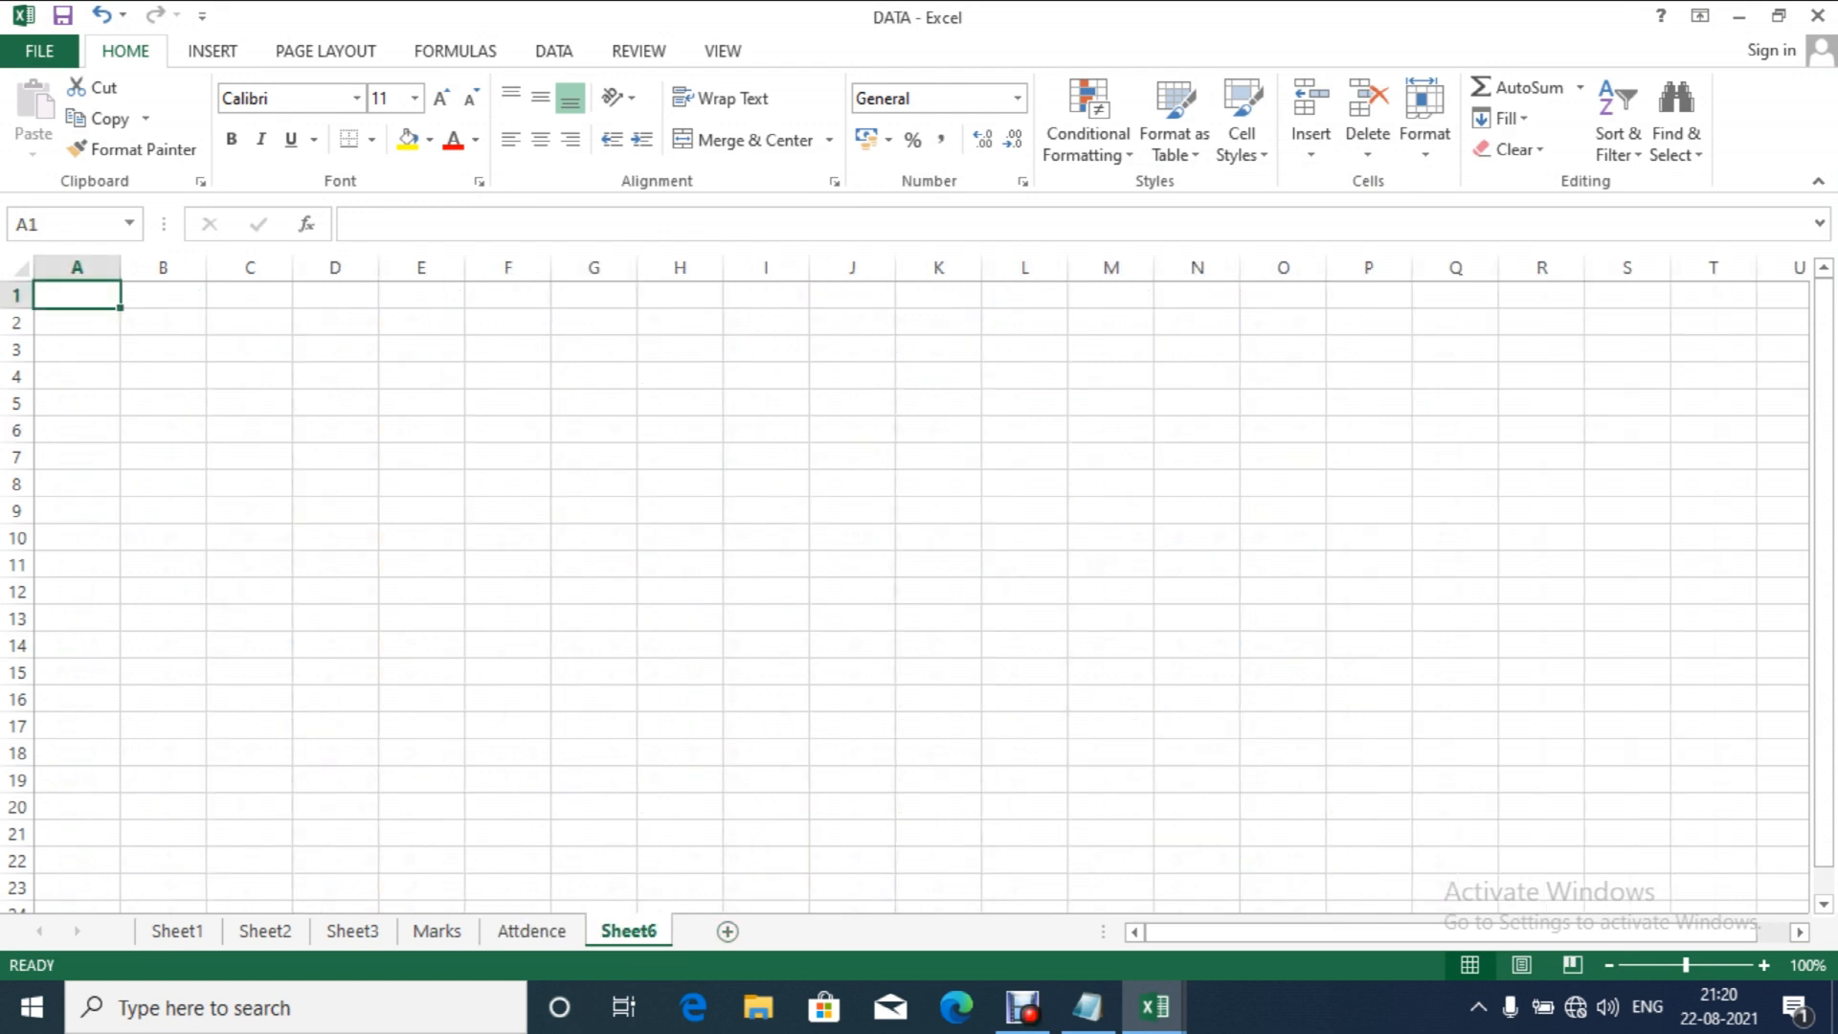
Step: Enter the headers Rollno in A1 and name in B1 of the new sheet
{"action": "type", "text": "Roll"}
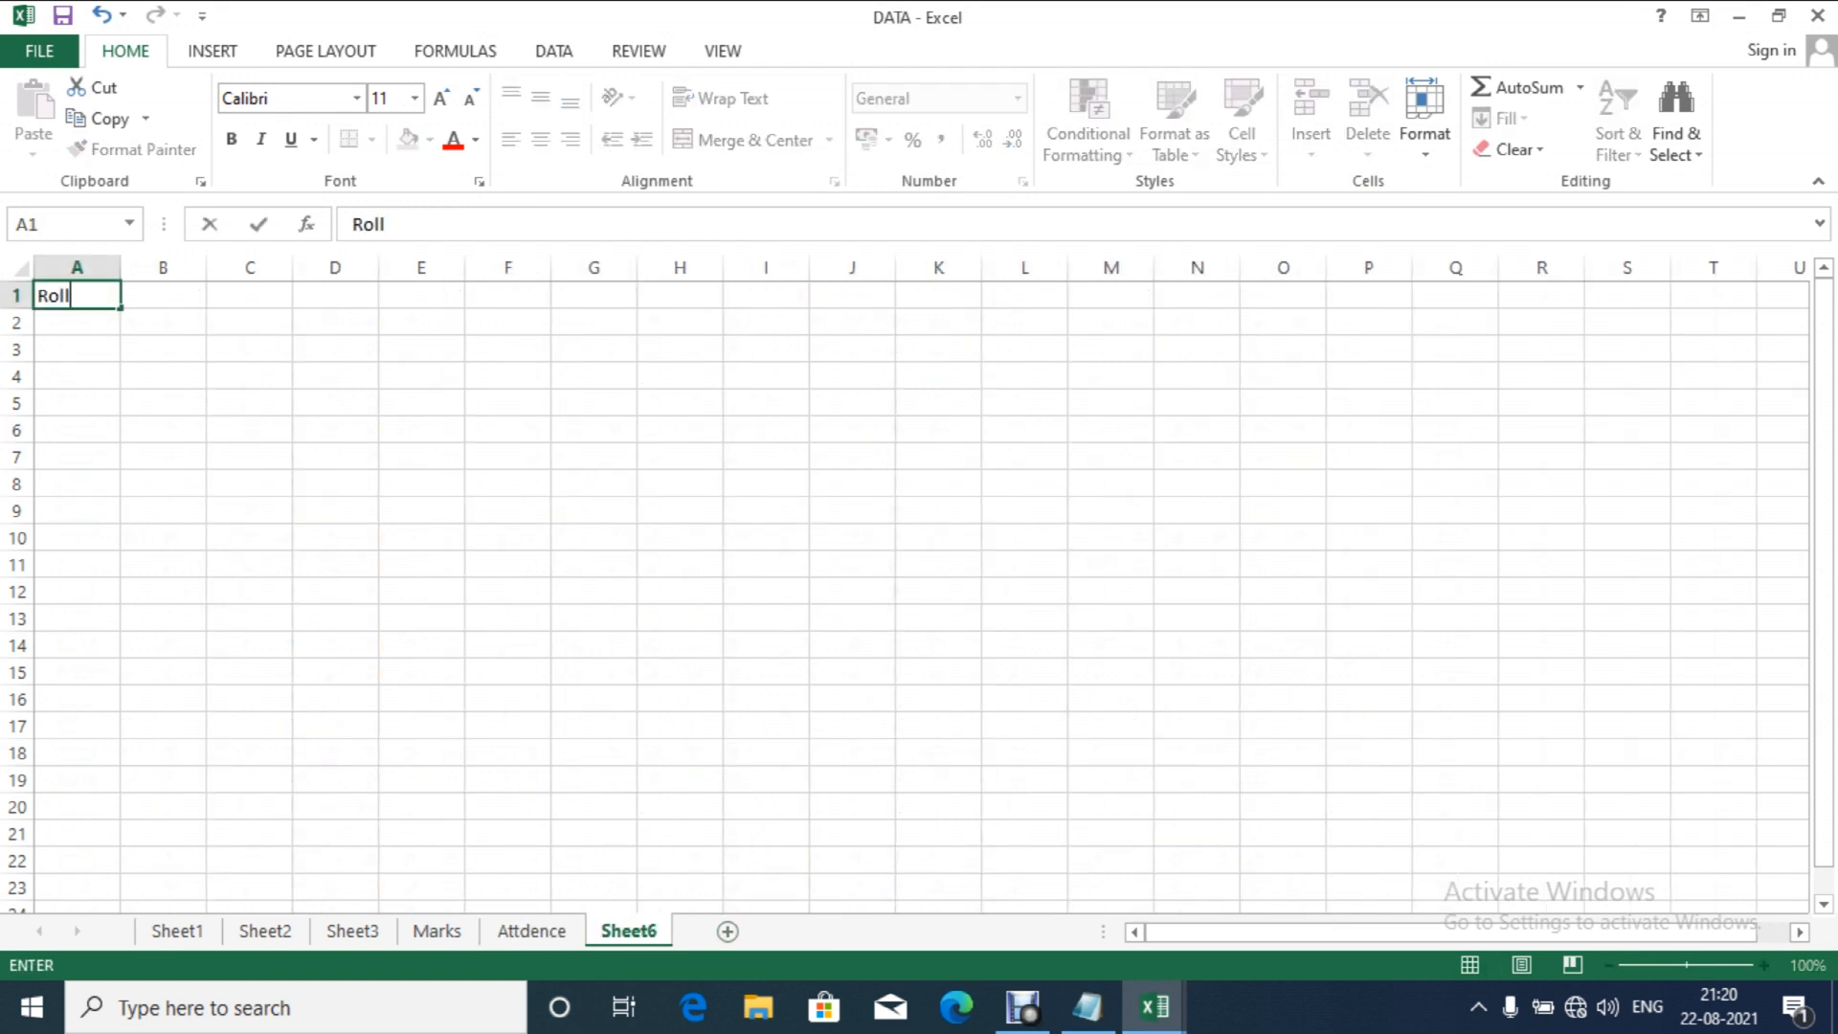
{"action": "type", "text": "No"}
{"action": "key", "text": "Tab"}
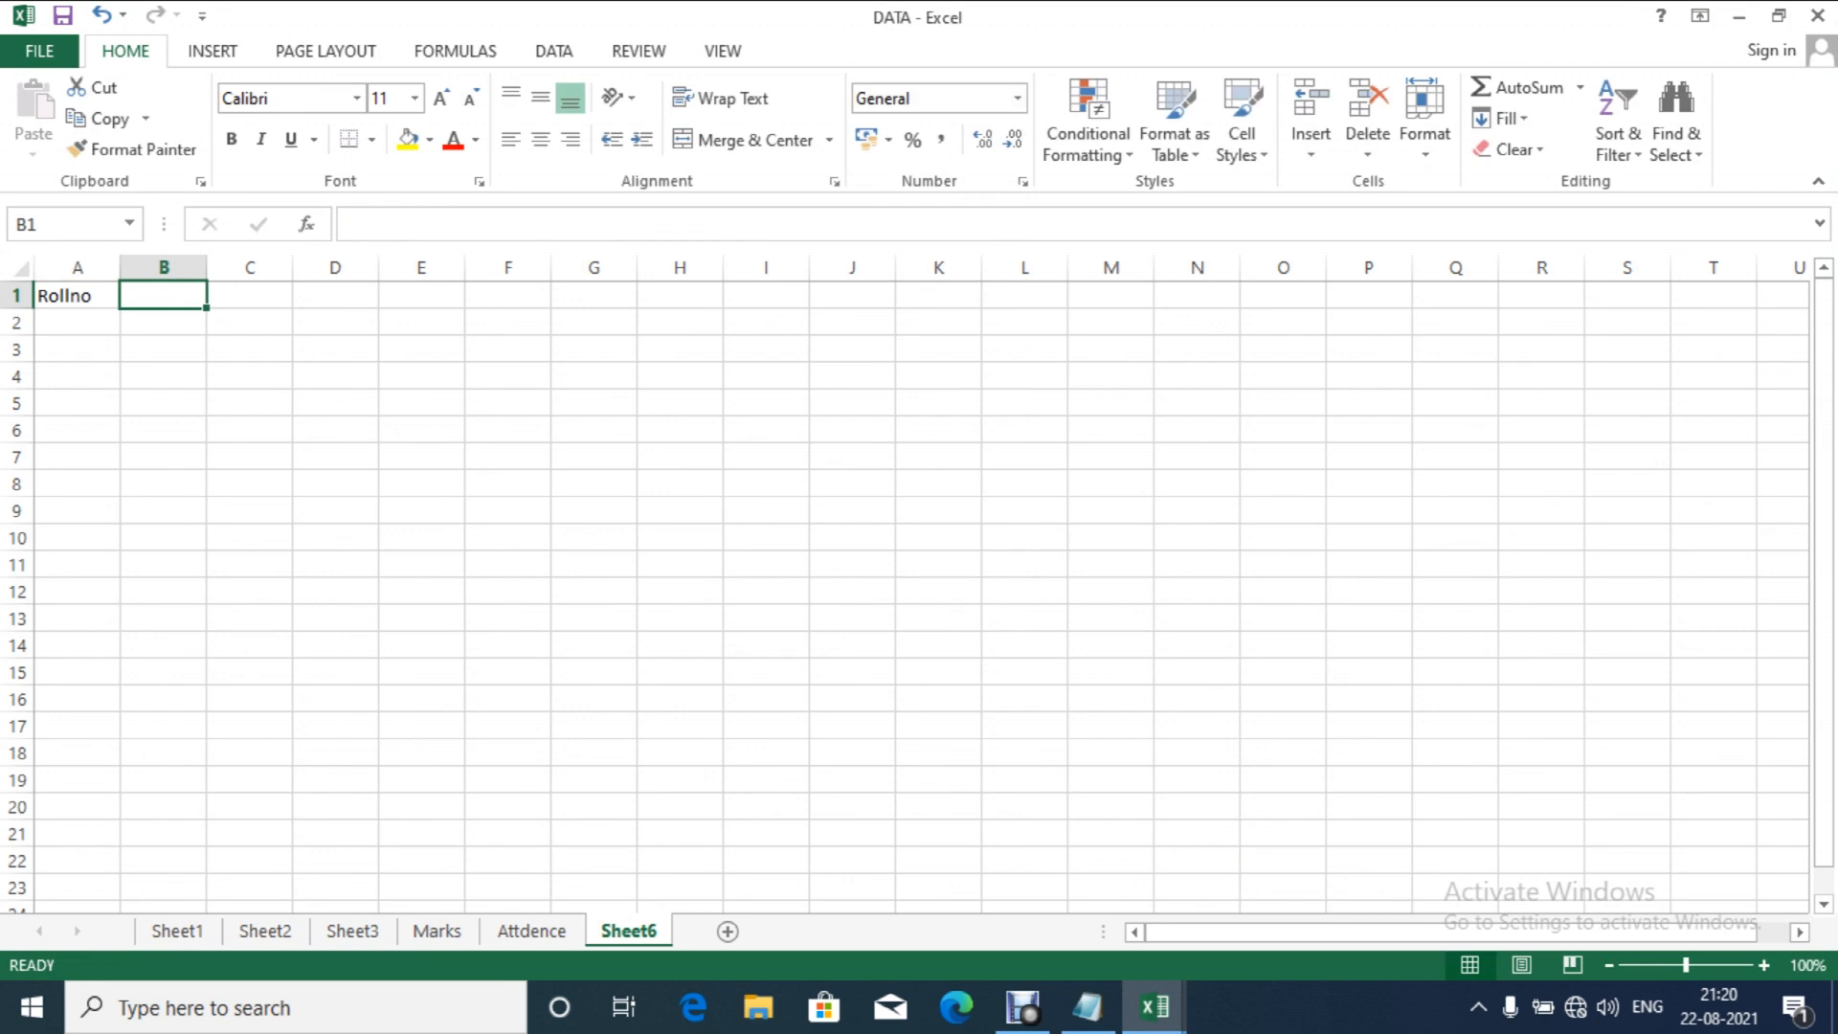
{"action": "type", "text": "name"}
{"action": "key", "text": "Tab"}
{"action": "left_click", "coordinate": [421, 563]}
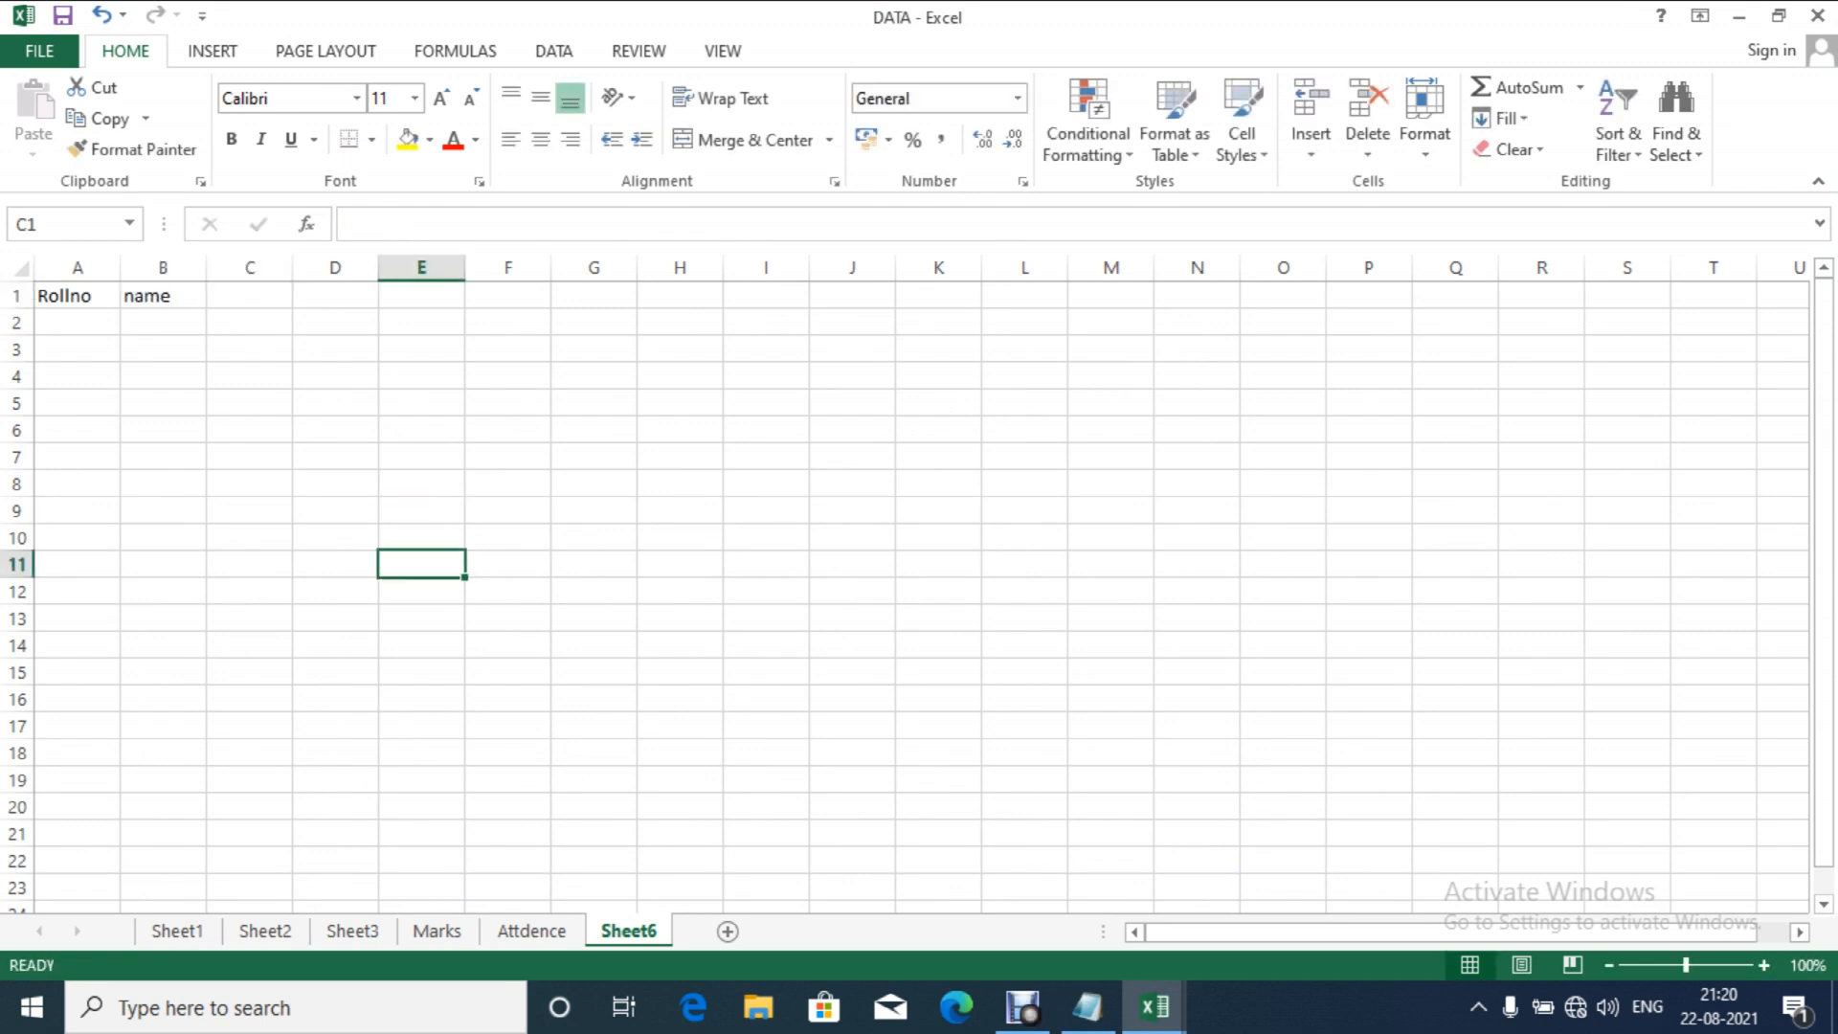
{"action": "right_click", "coordinate": [417, 563]}
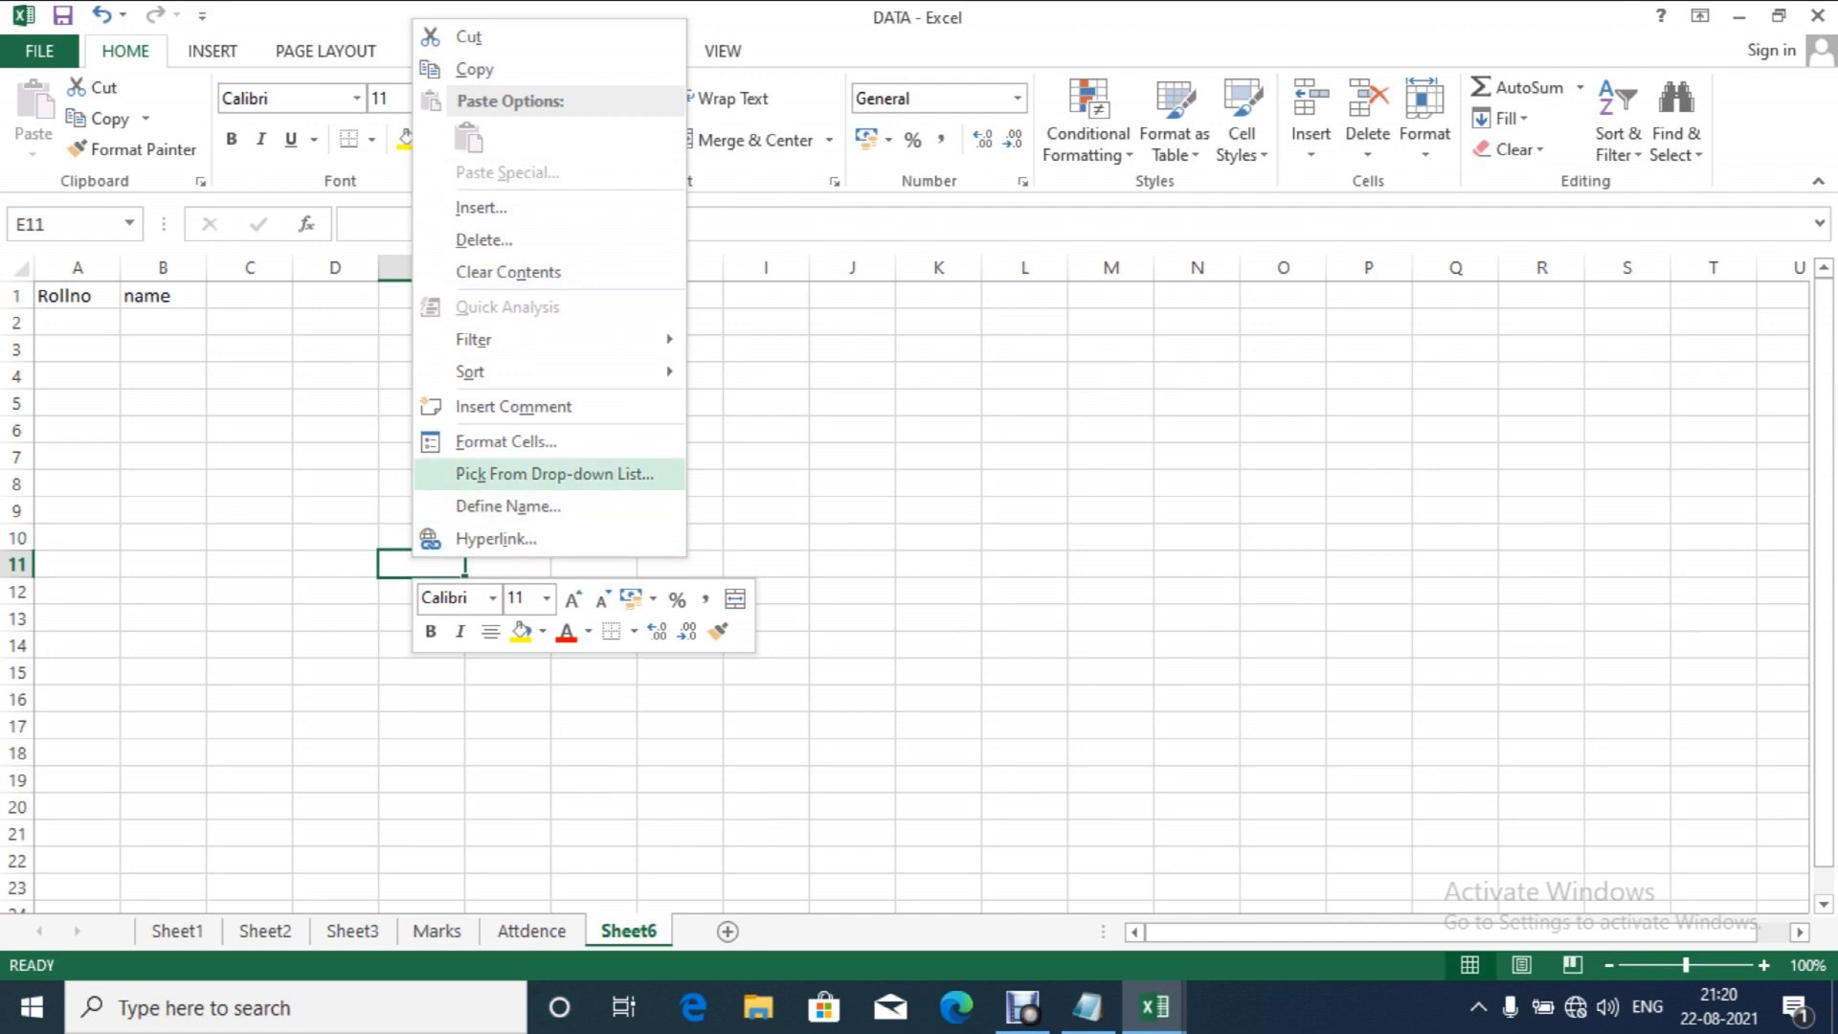
{"action": "key", "text": "Escape"}
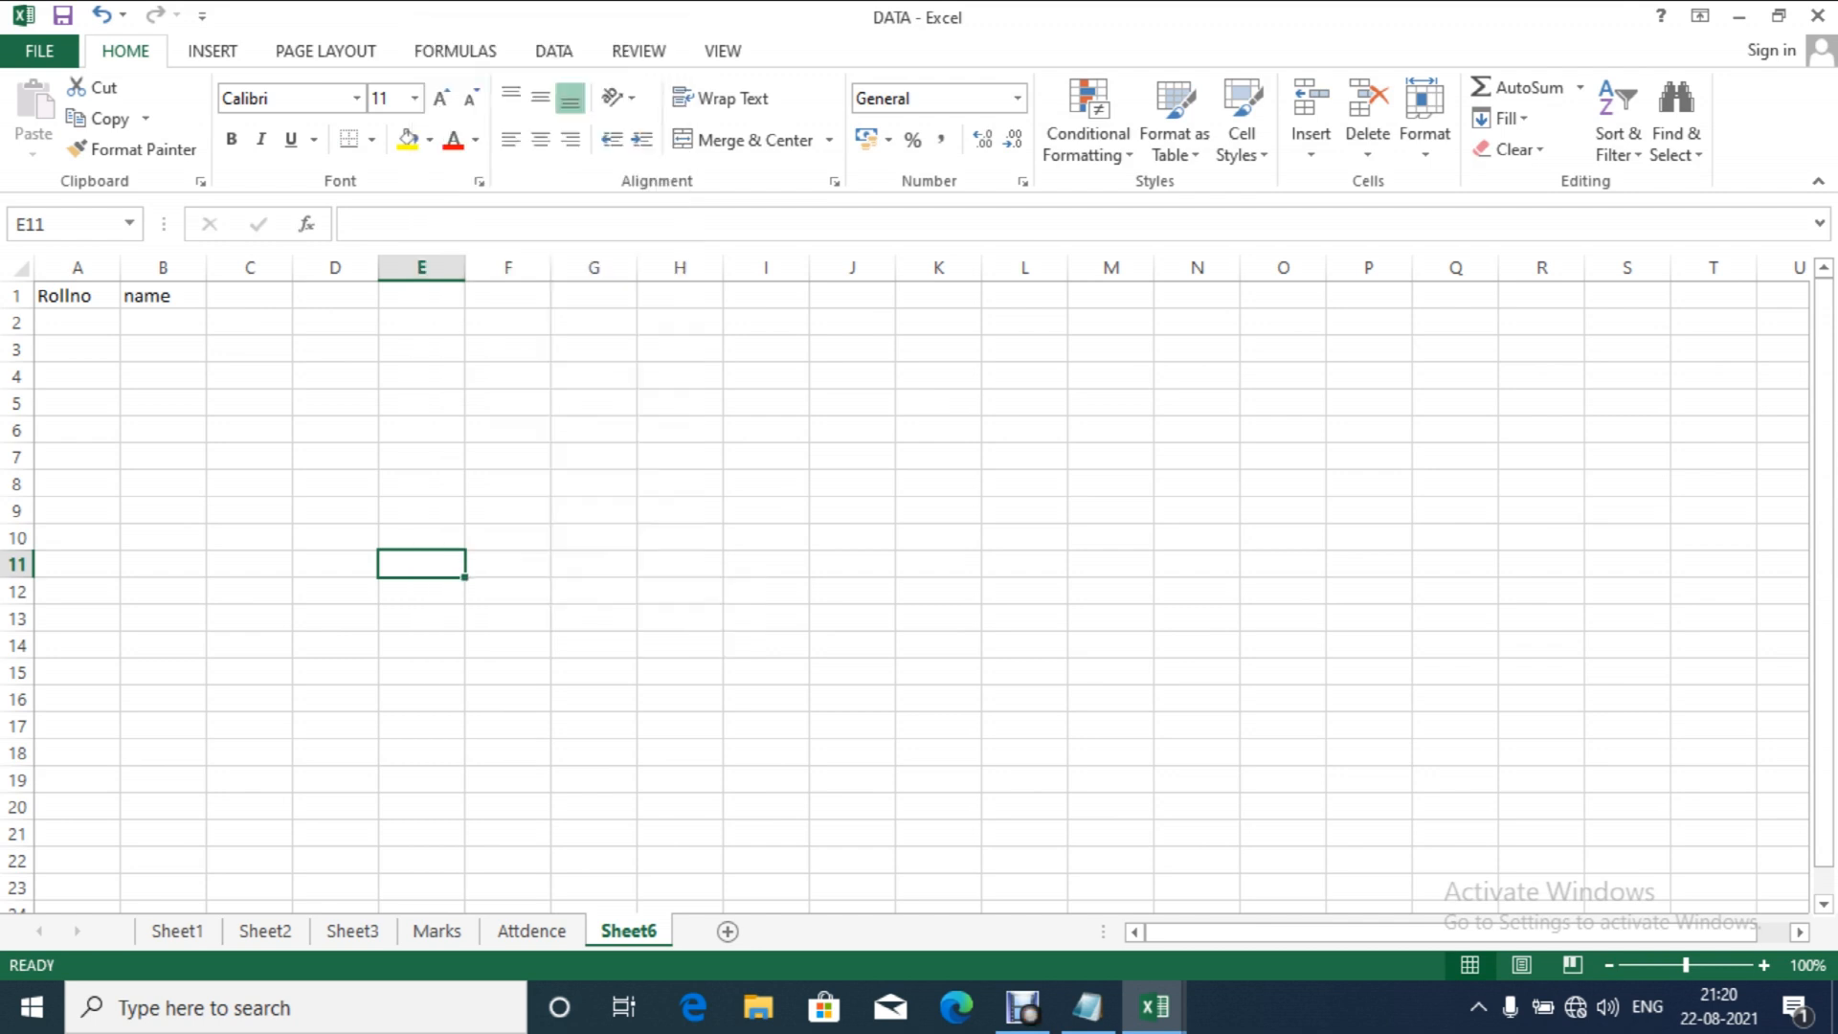
Step: Enter the headers total in C1 and attdence in D1
{"action": "left_click", "coordinate": [249, 295]}
{"action": "type", "text": "total"}
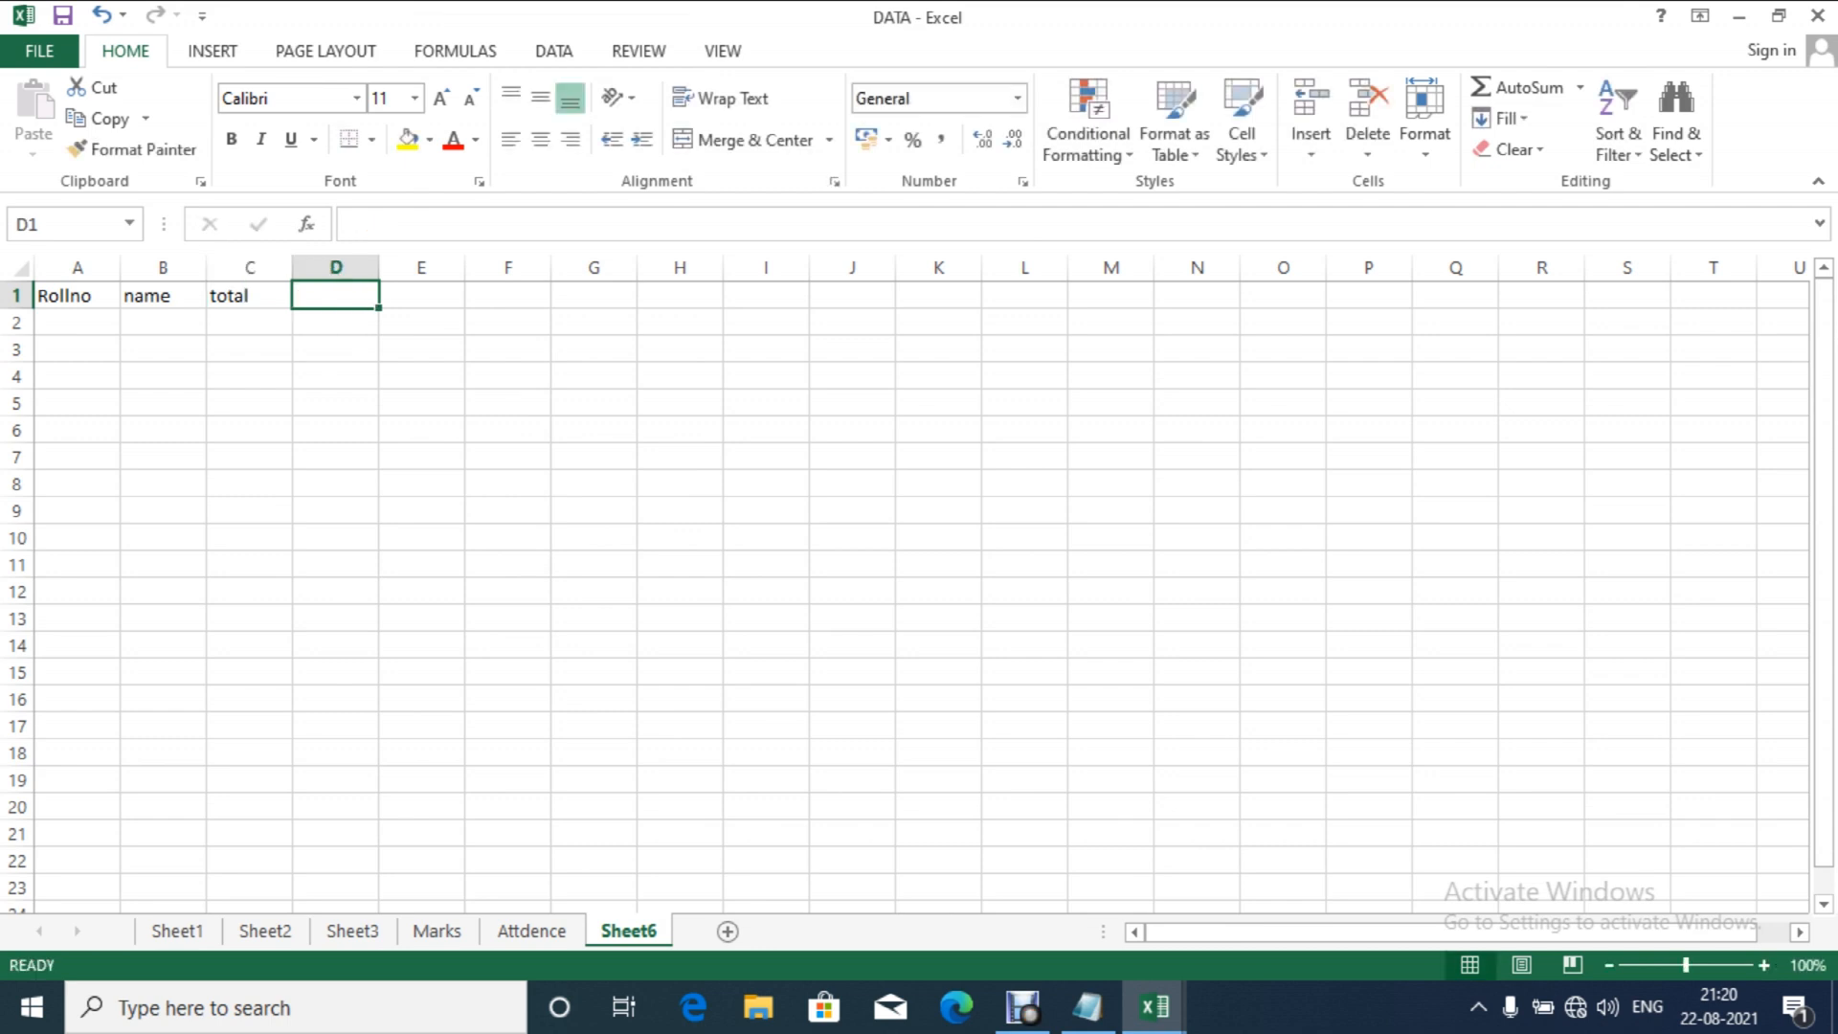
{"action": "left_click", "coordinate": [335, 295]}
{"action": "type", "text": "att"}
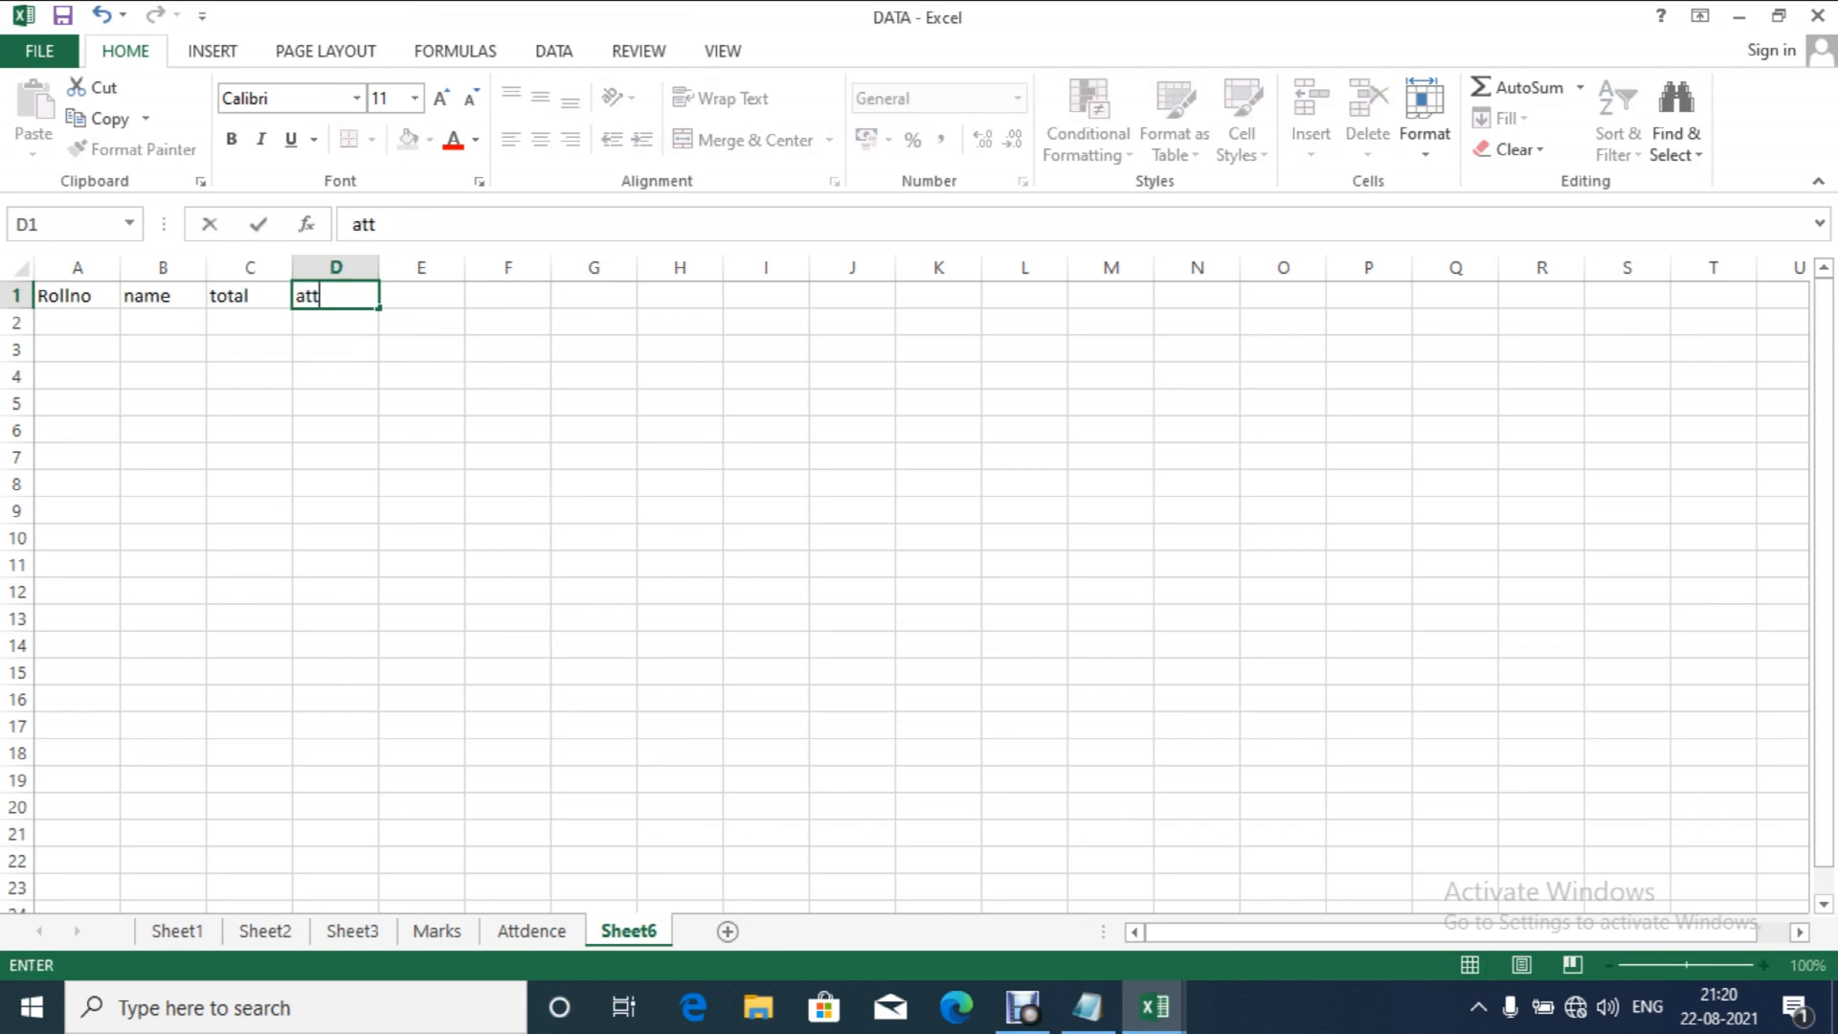
{"action": "type", "text": "dence"}
Step: Begin a VLOOKUP formula in B2 with A2 as the lookup value and Marks!A1:M25 as the table array
{"action": "left_click", "coordinate": [249, 322]}
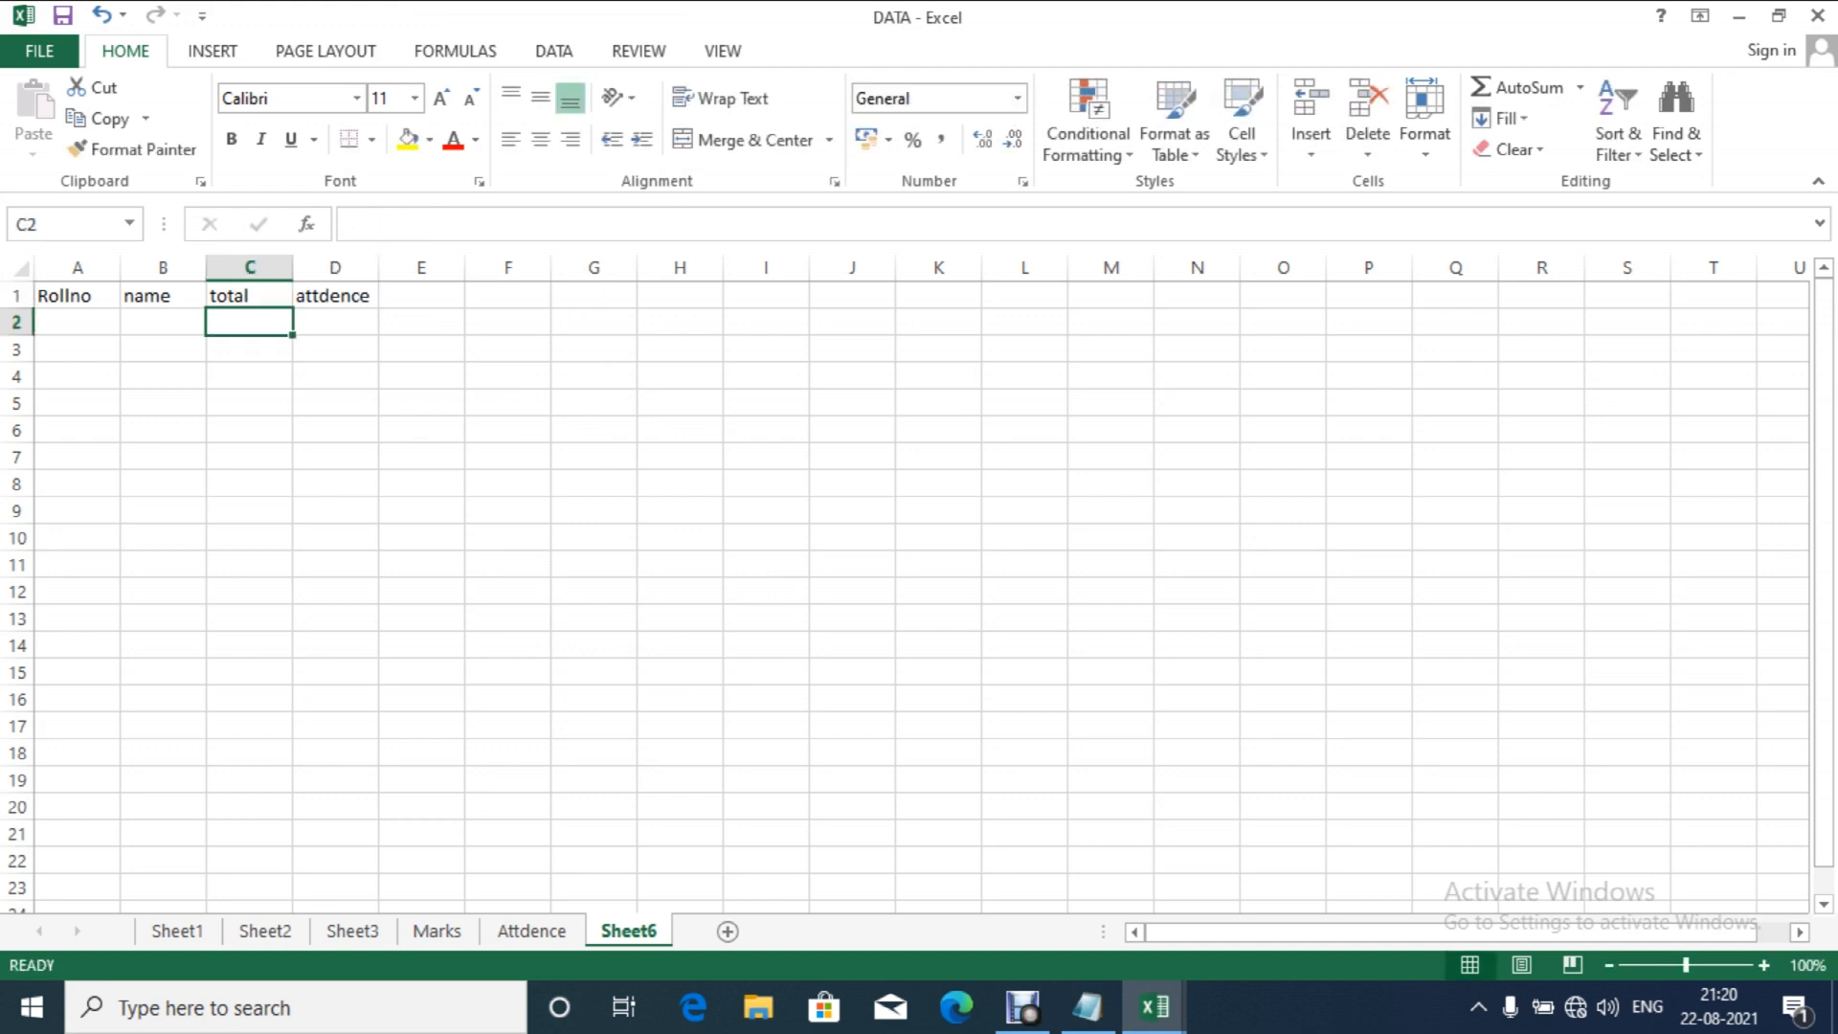
{"action": "left_click", "coordinate": [163, 321]}
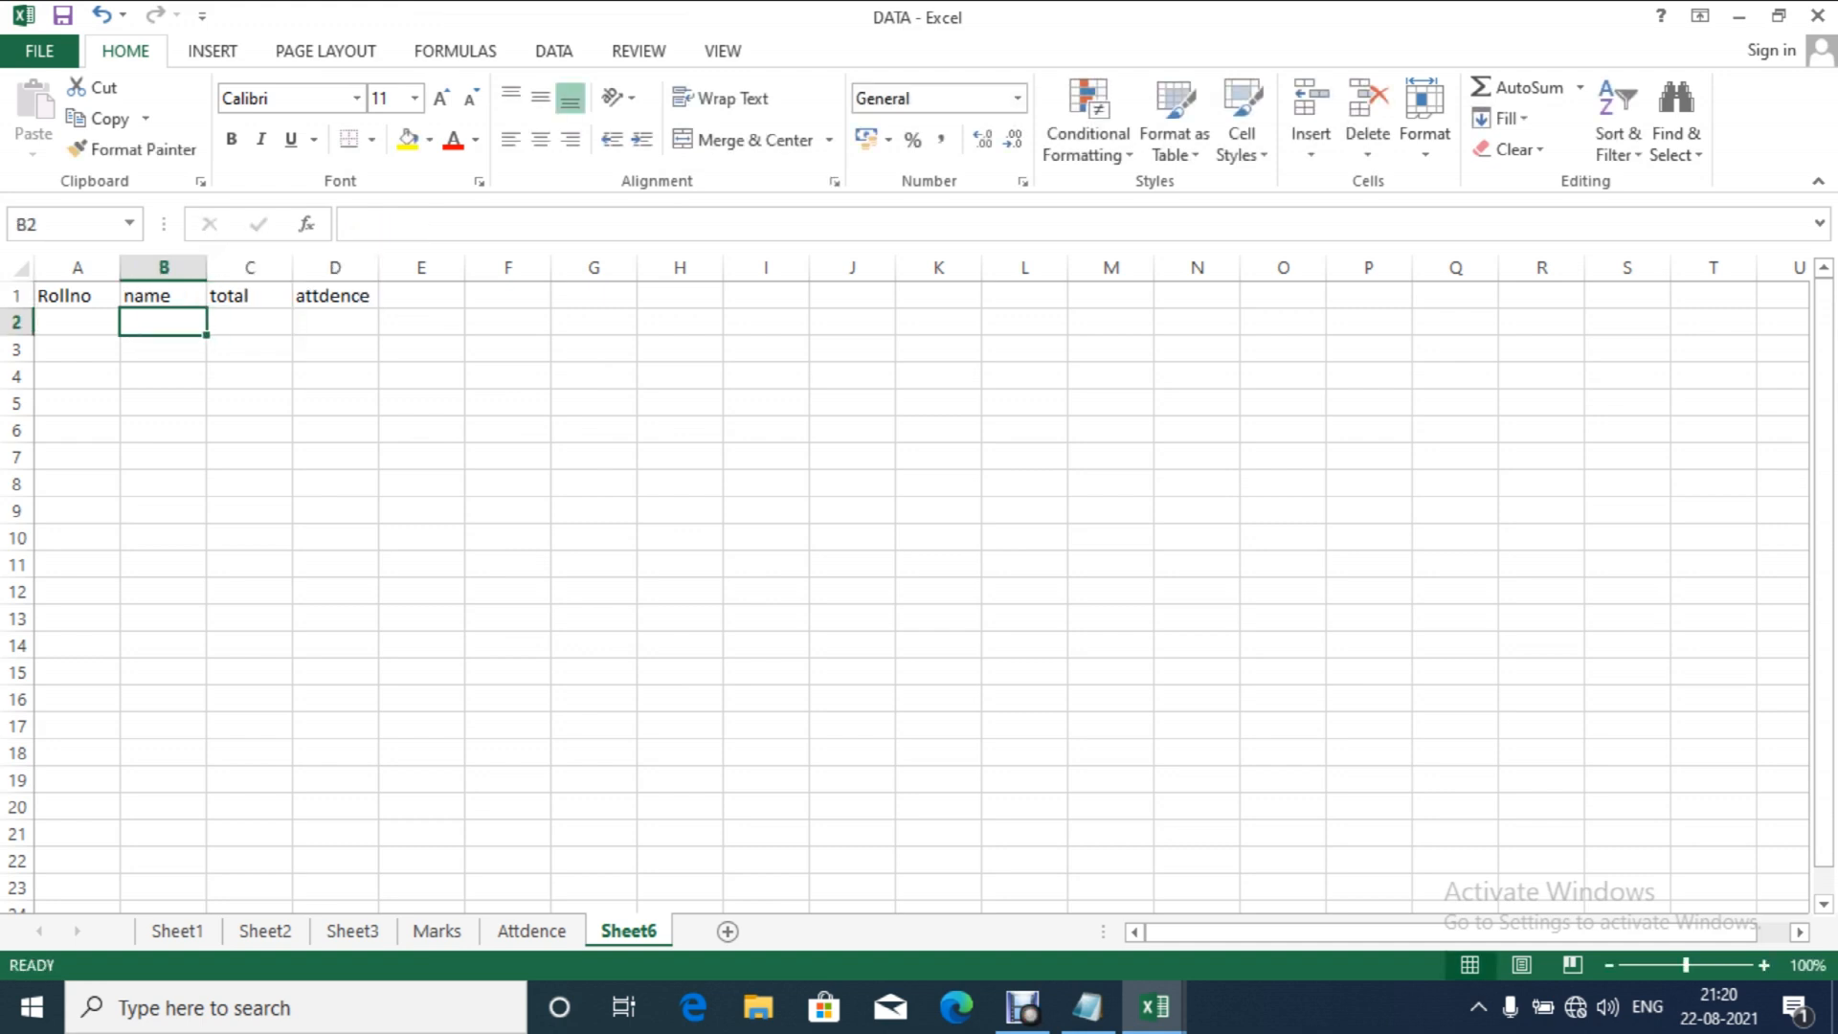
{"action": "type", "text": "="}
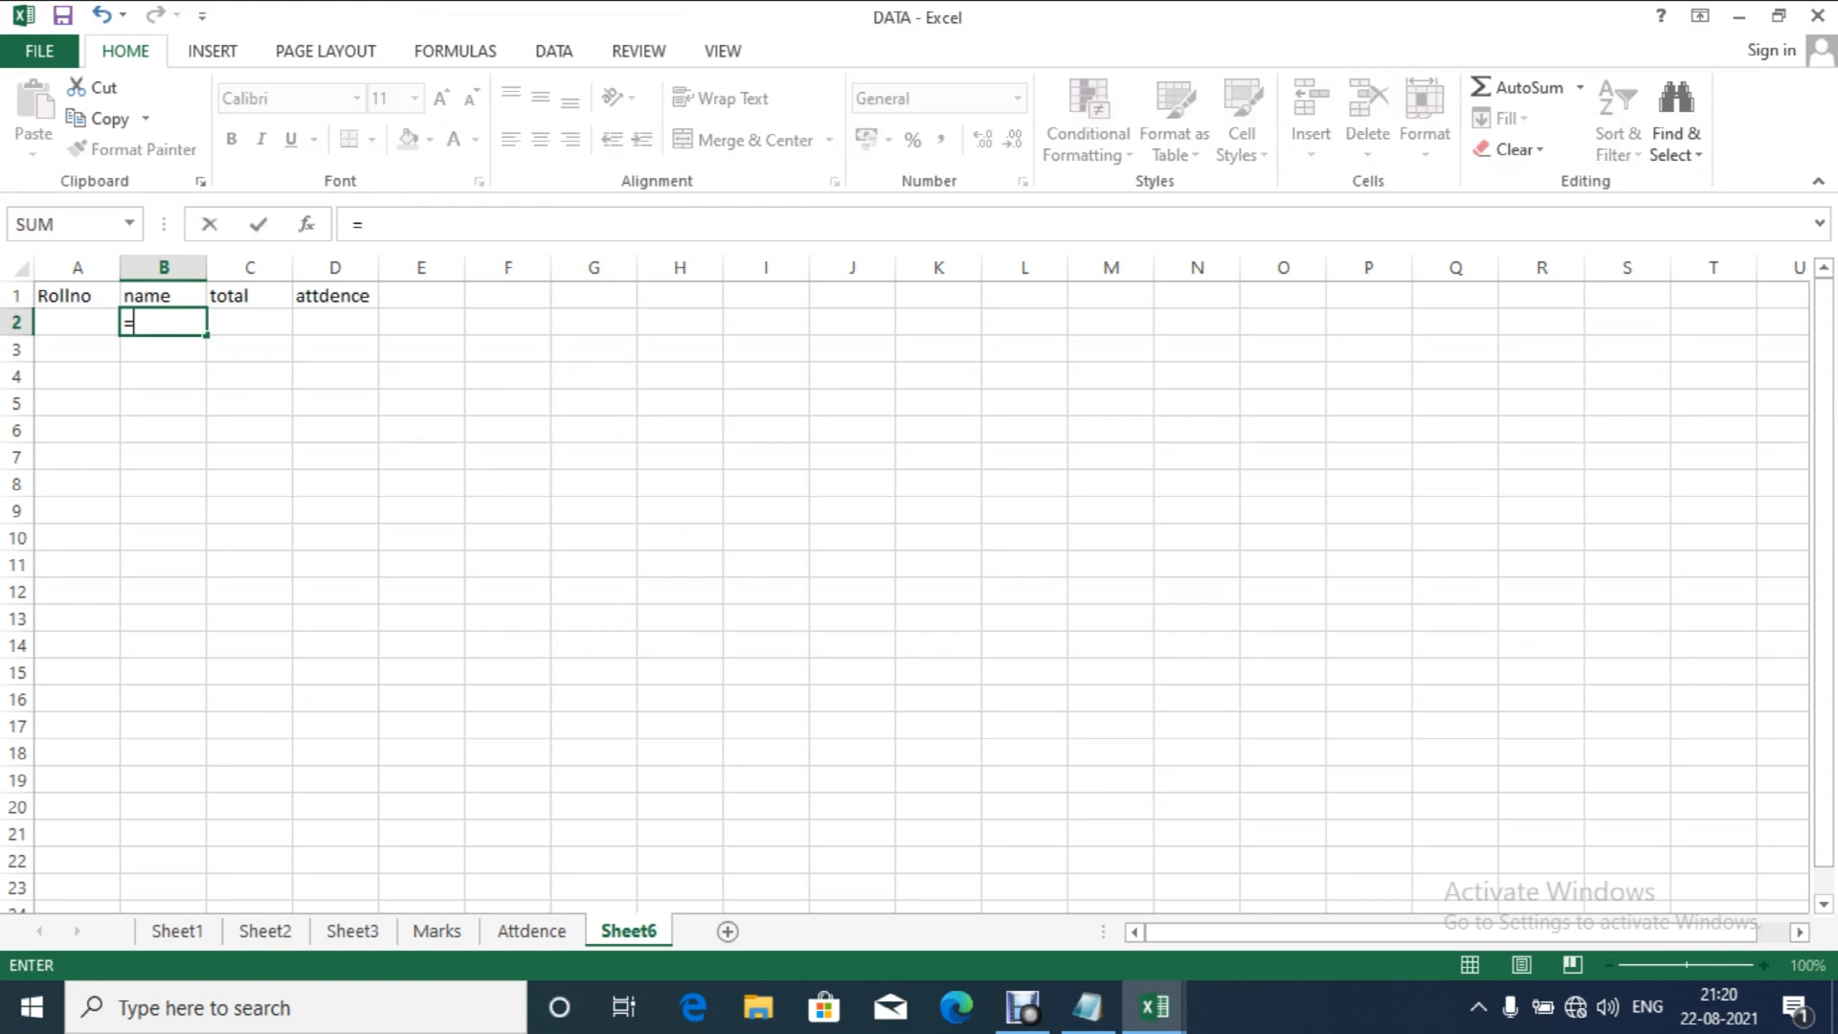
{"action": "type", "text": "vl"}
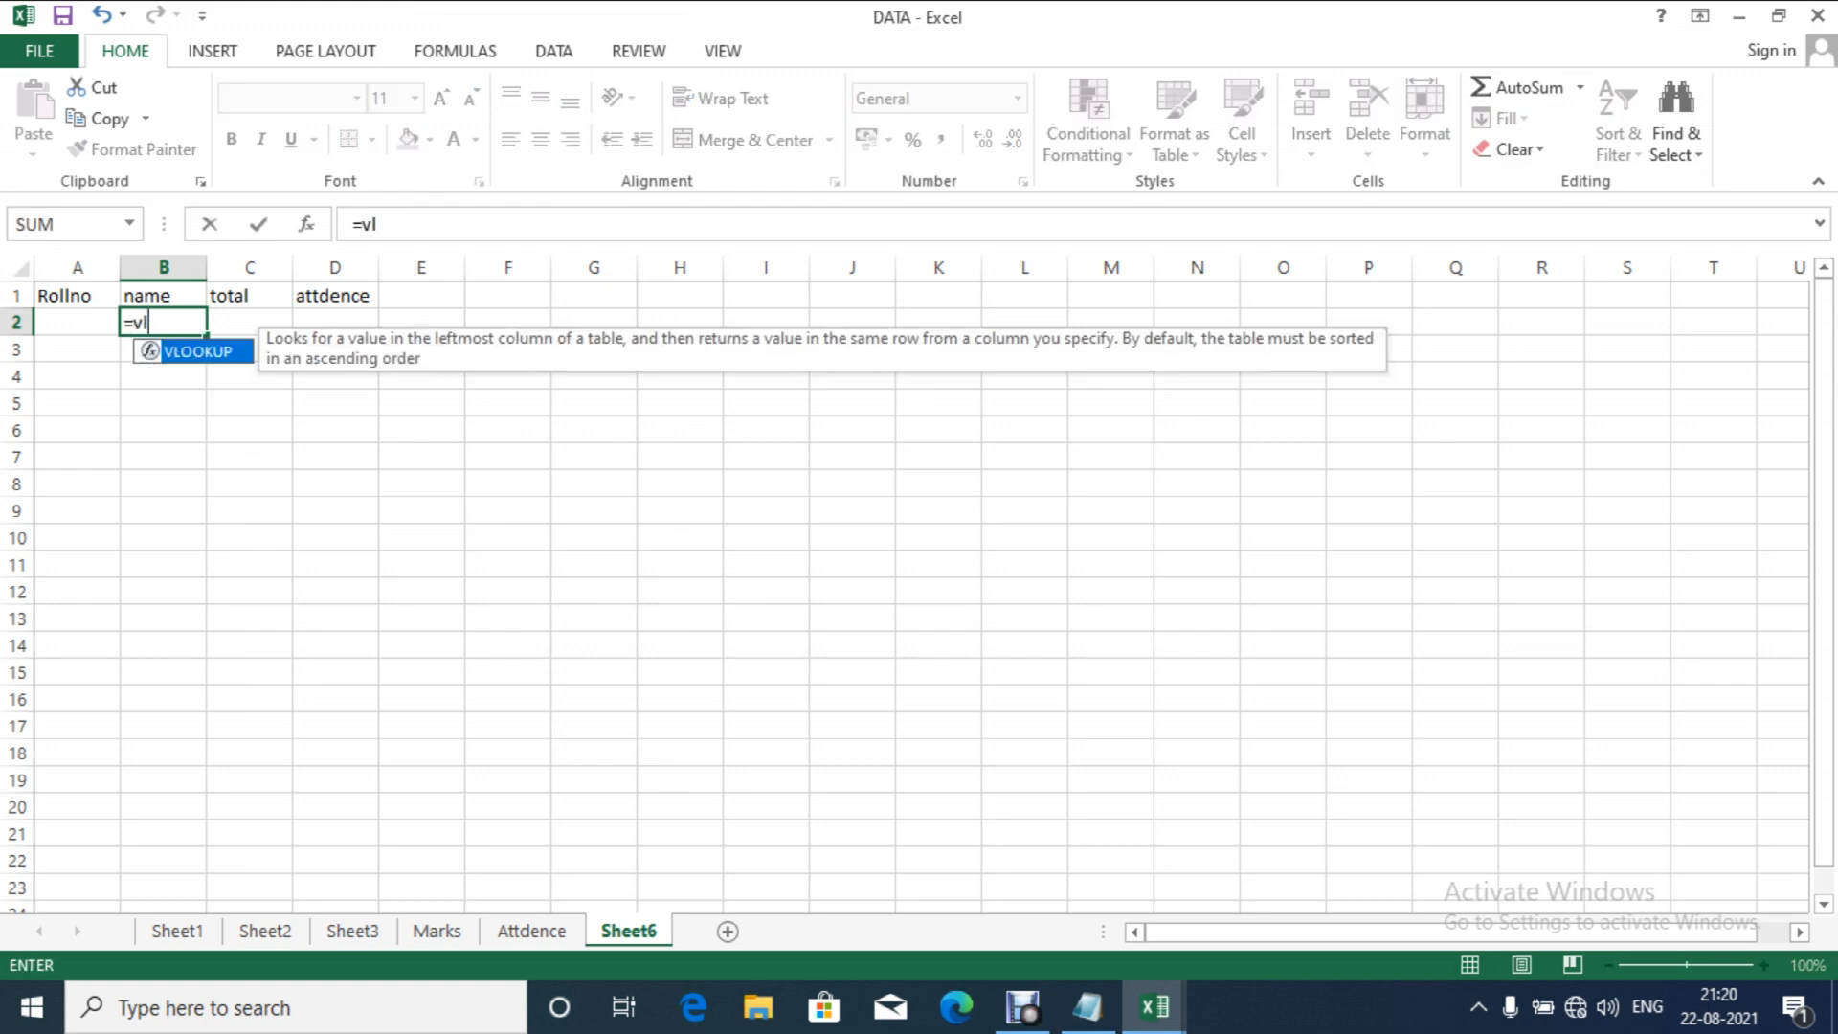
{"action": "key", "text": "Tab"}
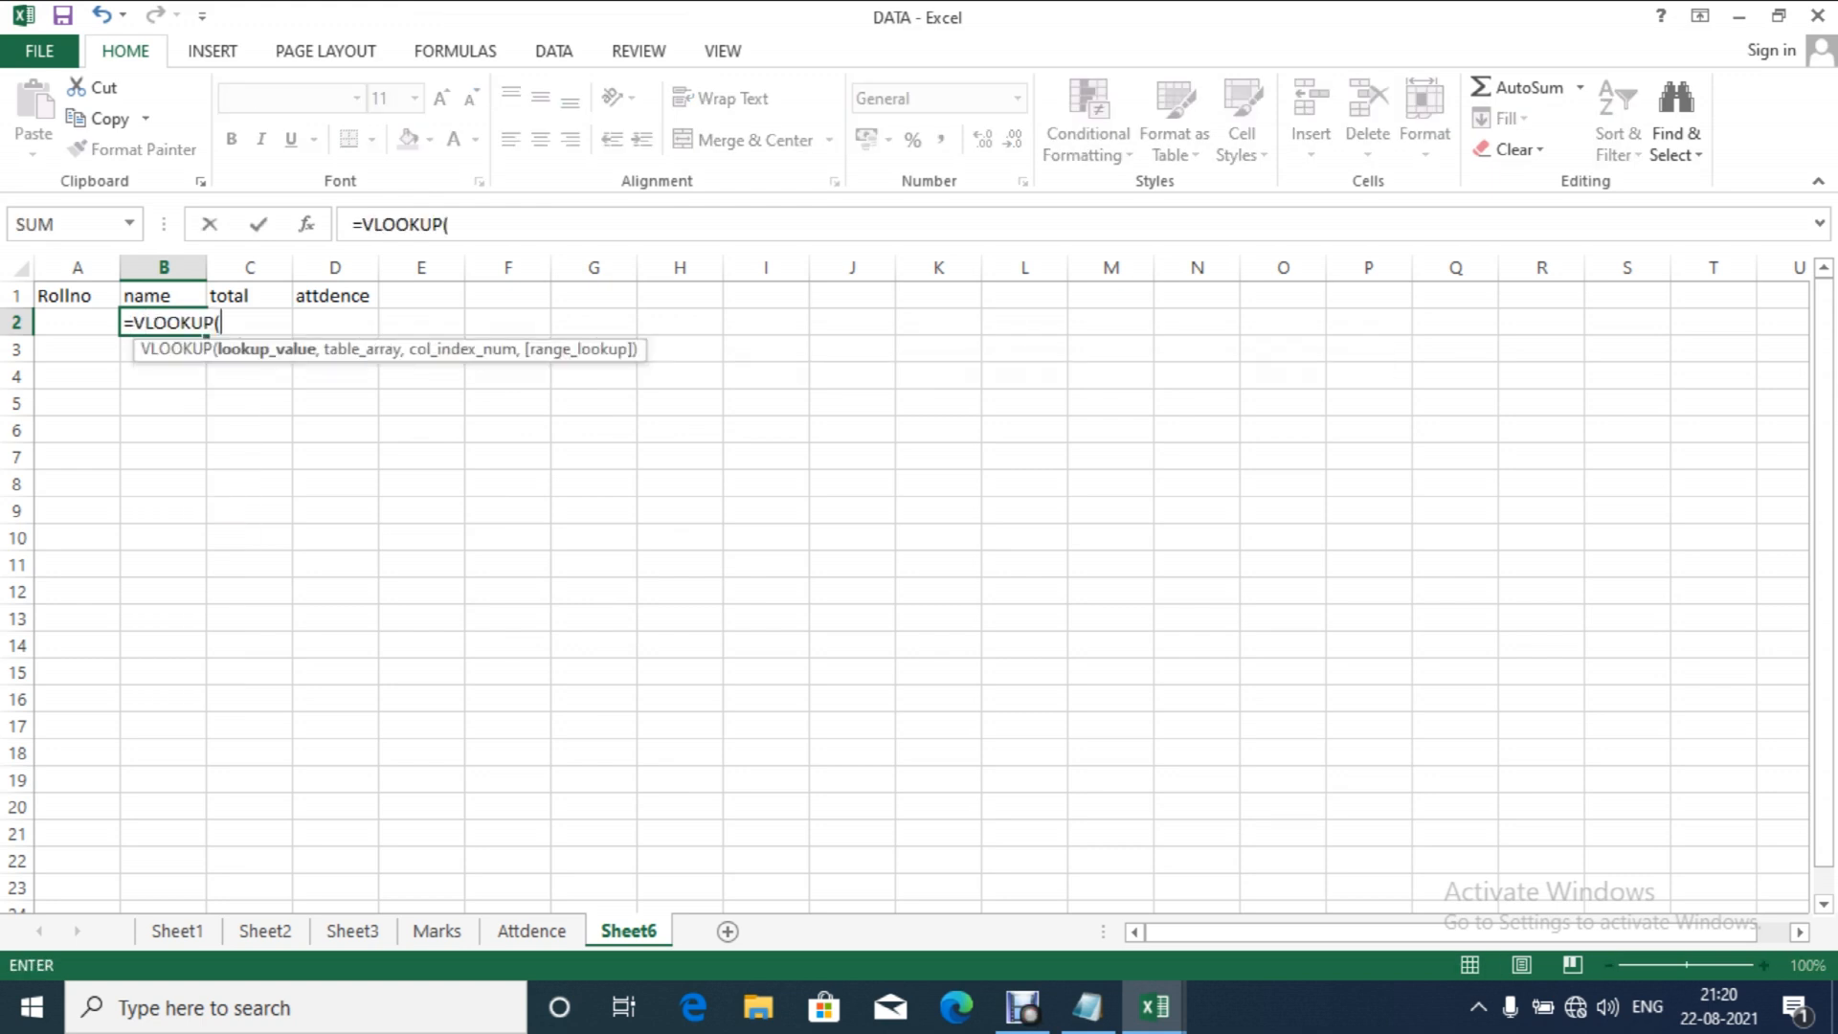
{"action": "left_click", "coordinate": [117, 323]}
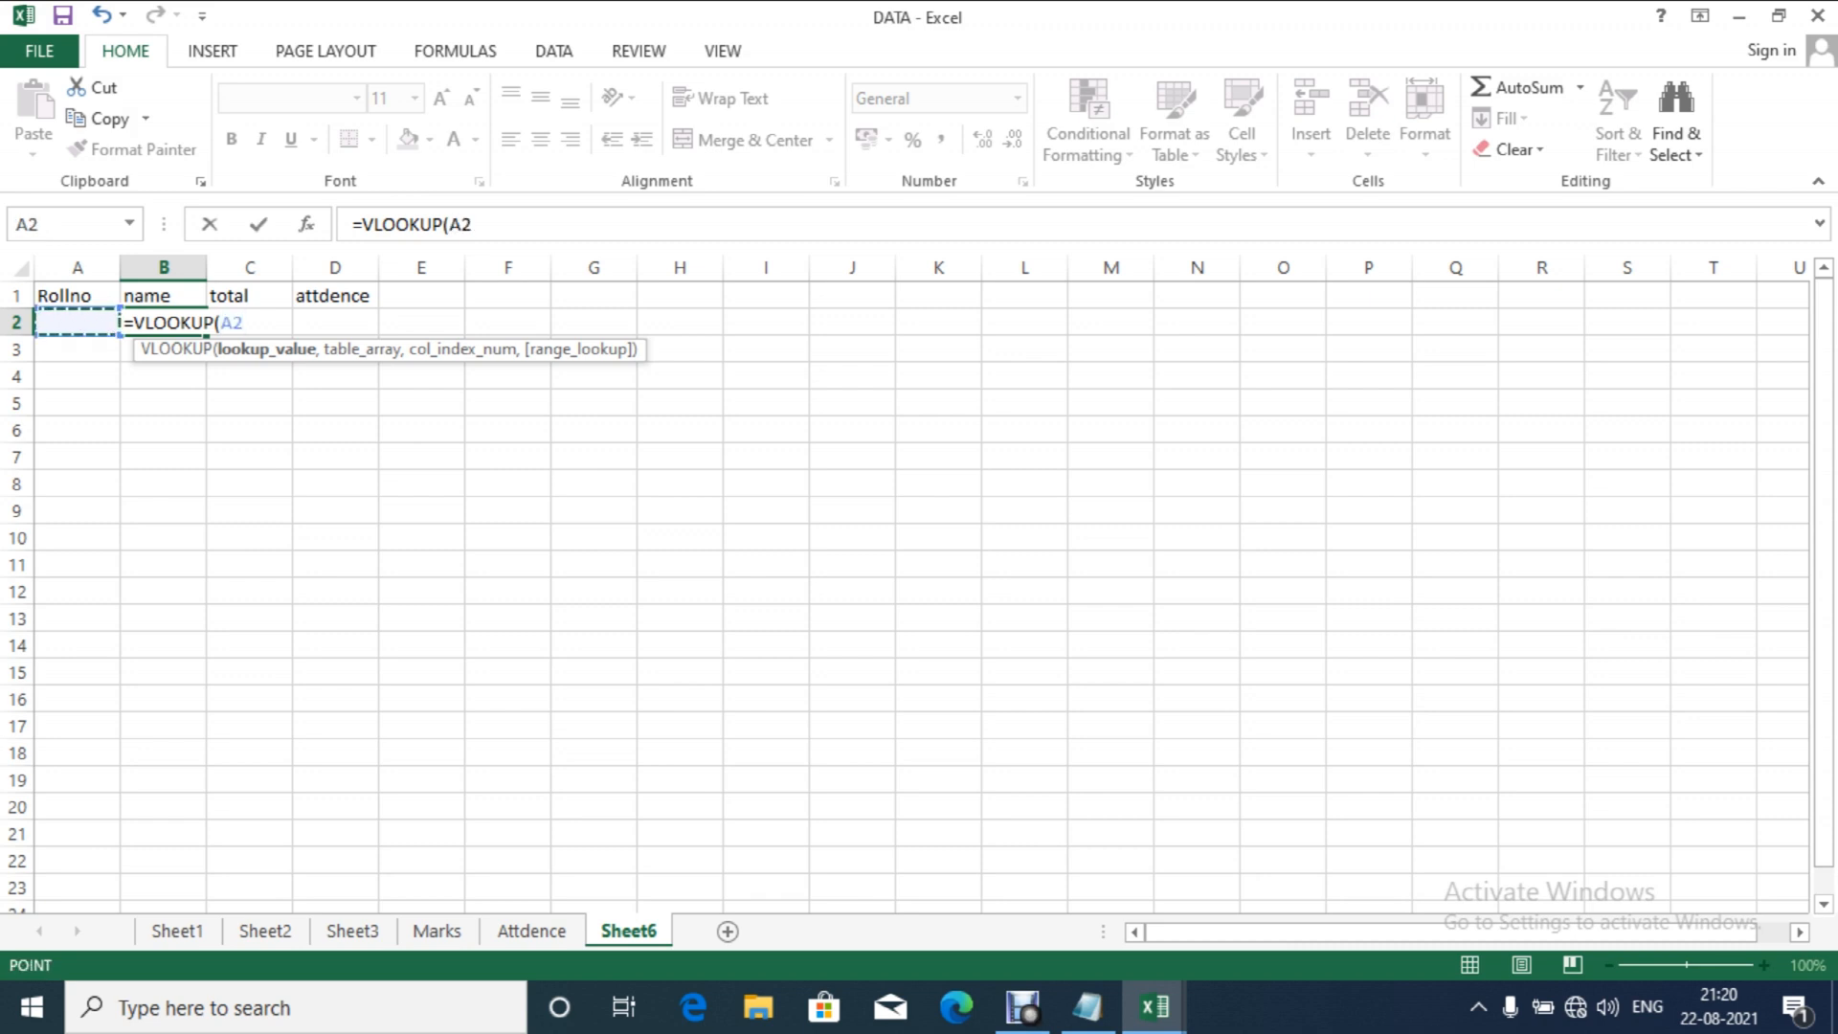
{"action": "type", "text": ","}
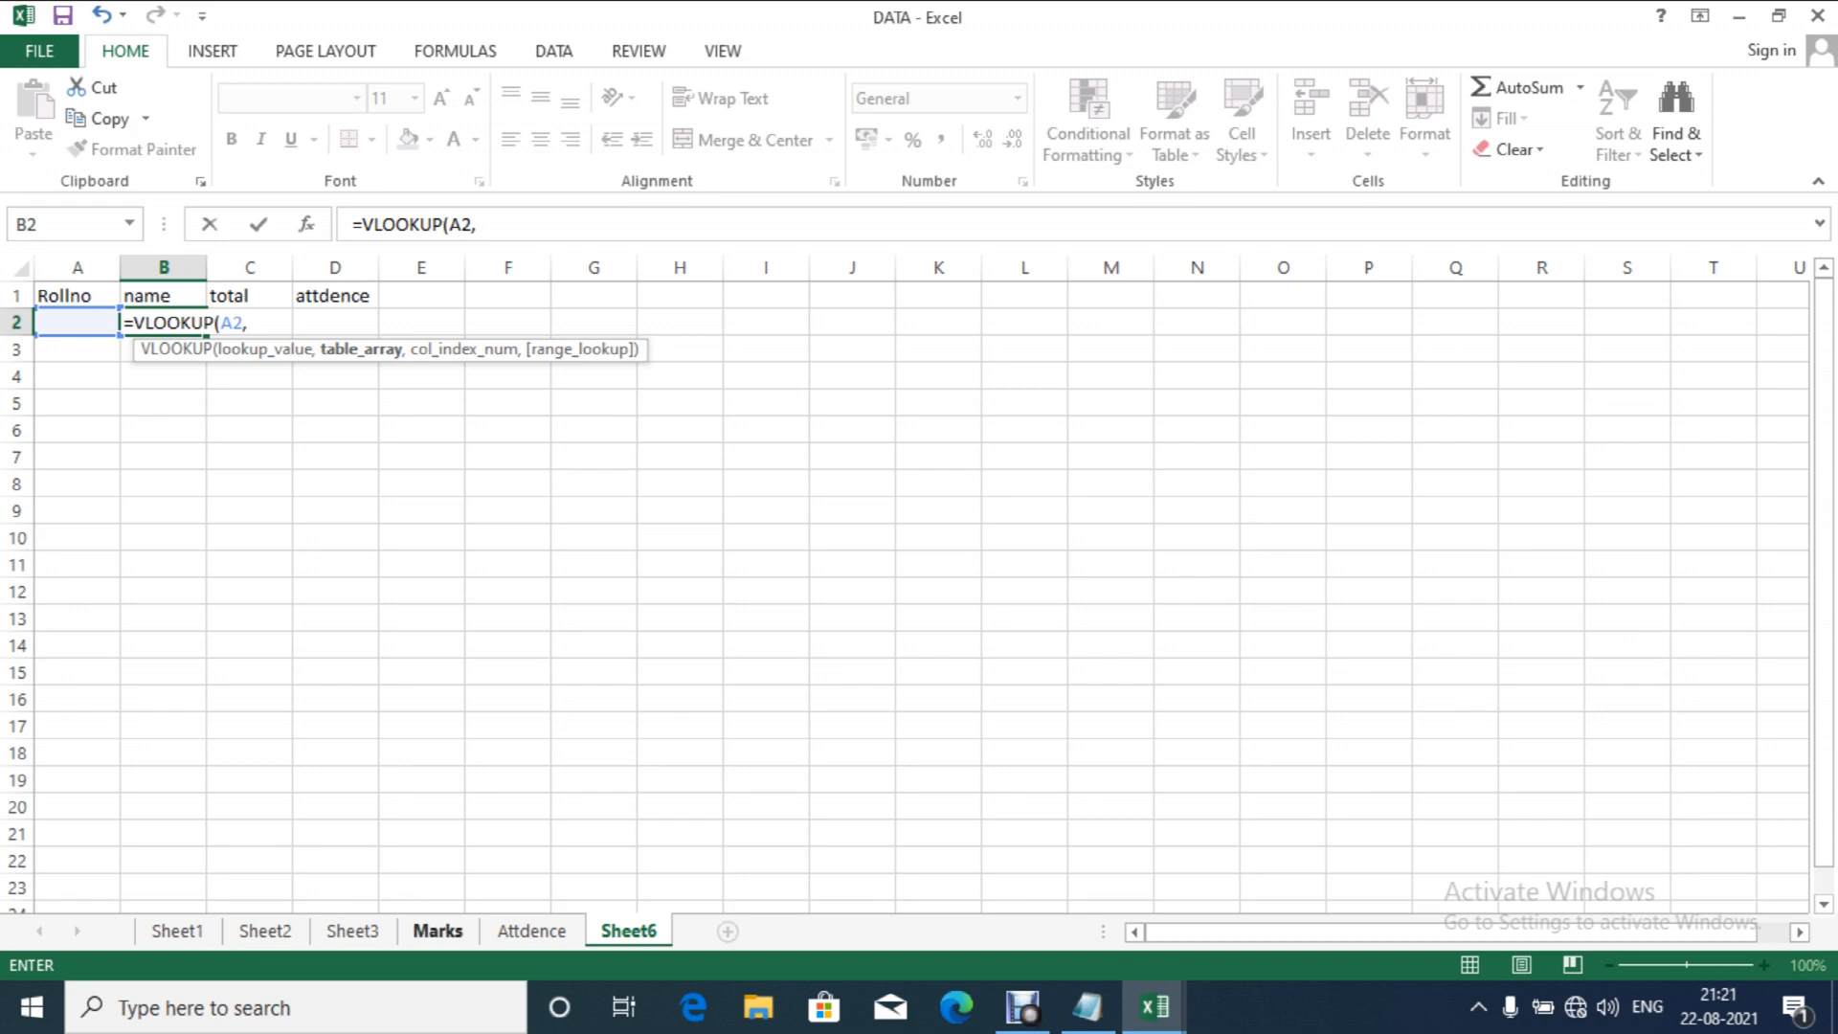
{"action": "left_click", "coordinate": [437, 930]}
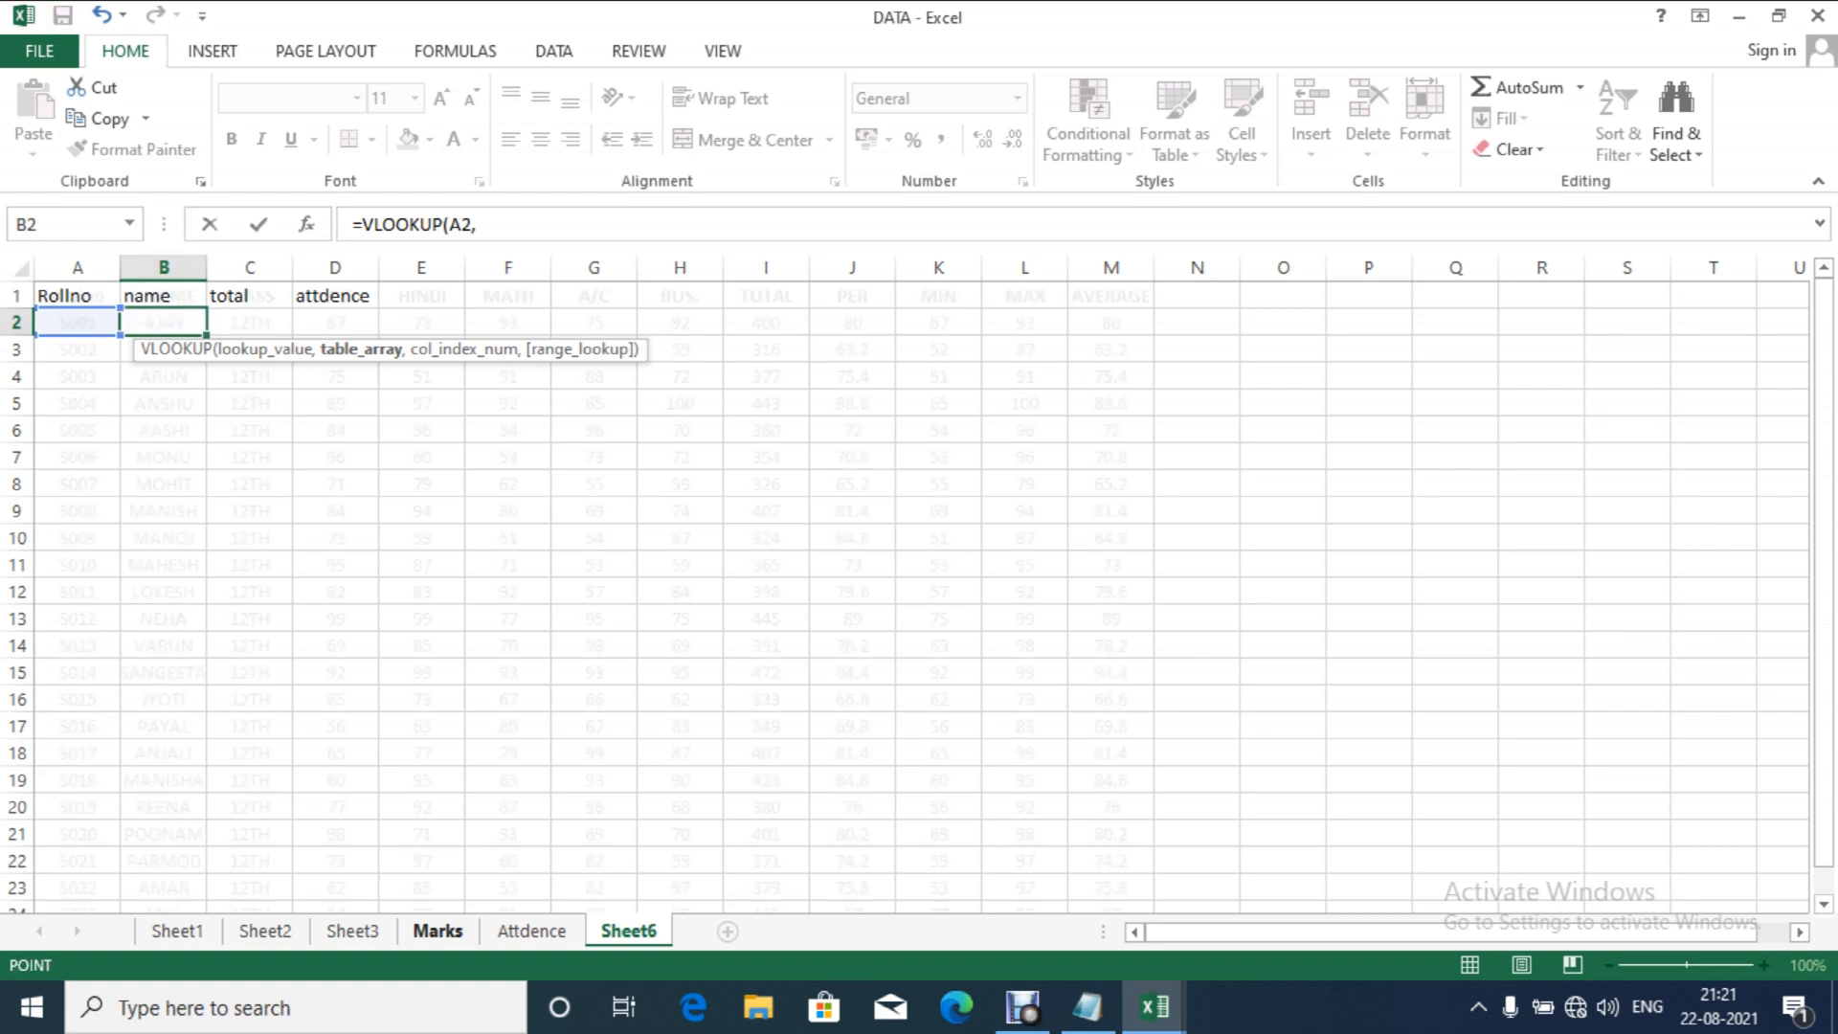
{"action": "left_click_drag", "start_coordinate": [77, 296], "coordinate": [1154, 878]}
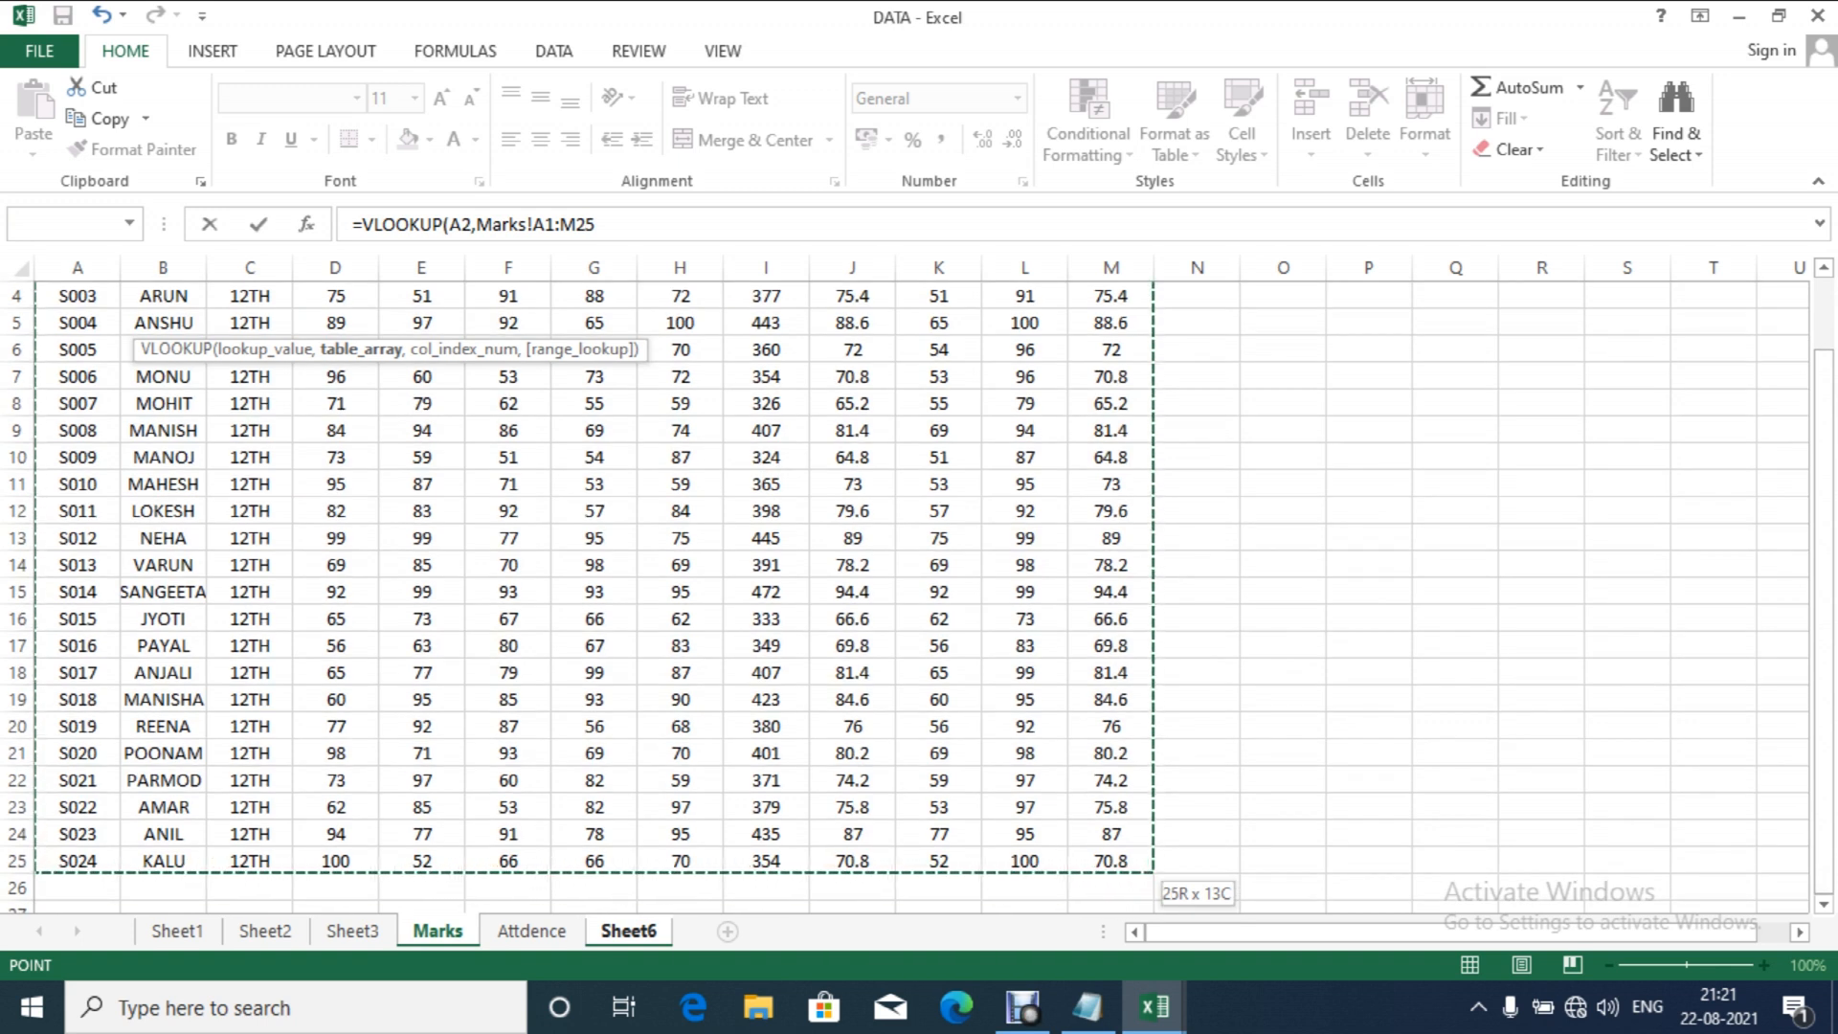
{"action": "type", "text": ","}
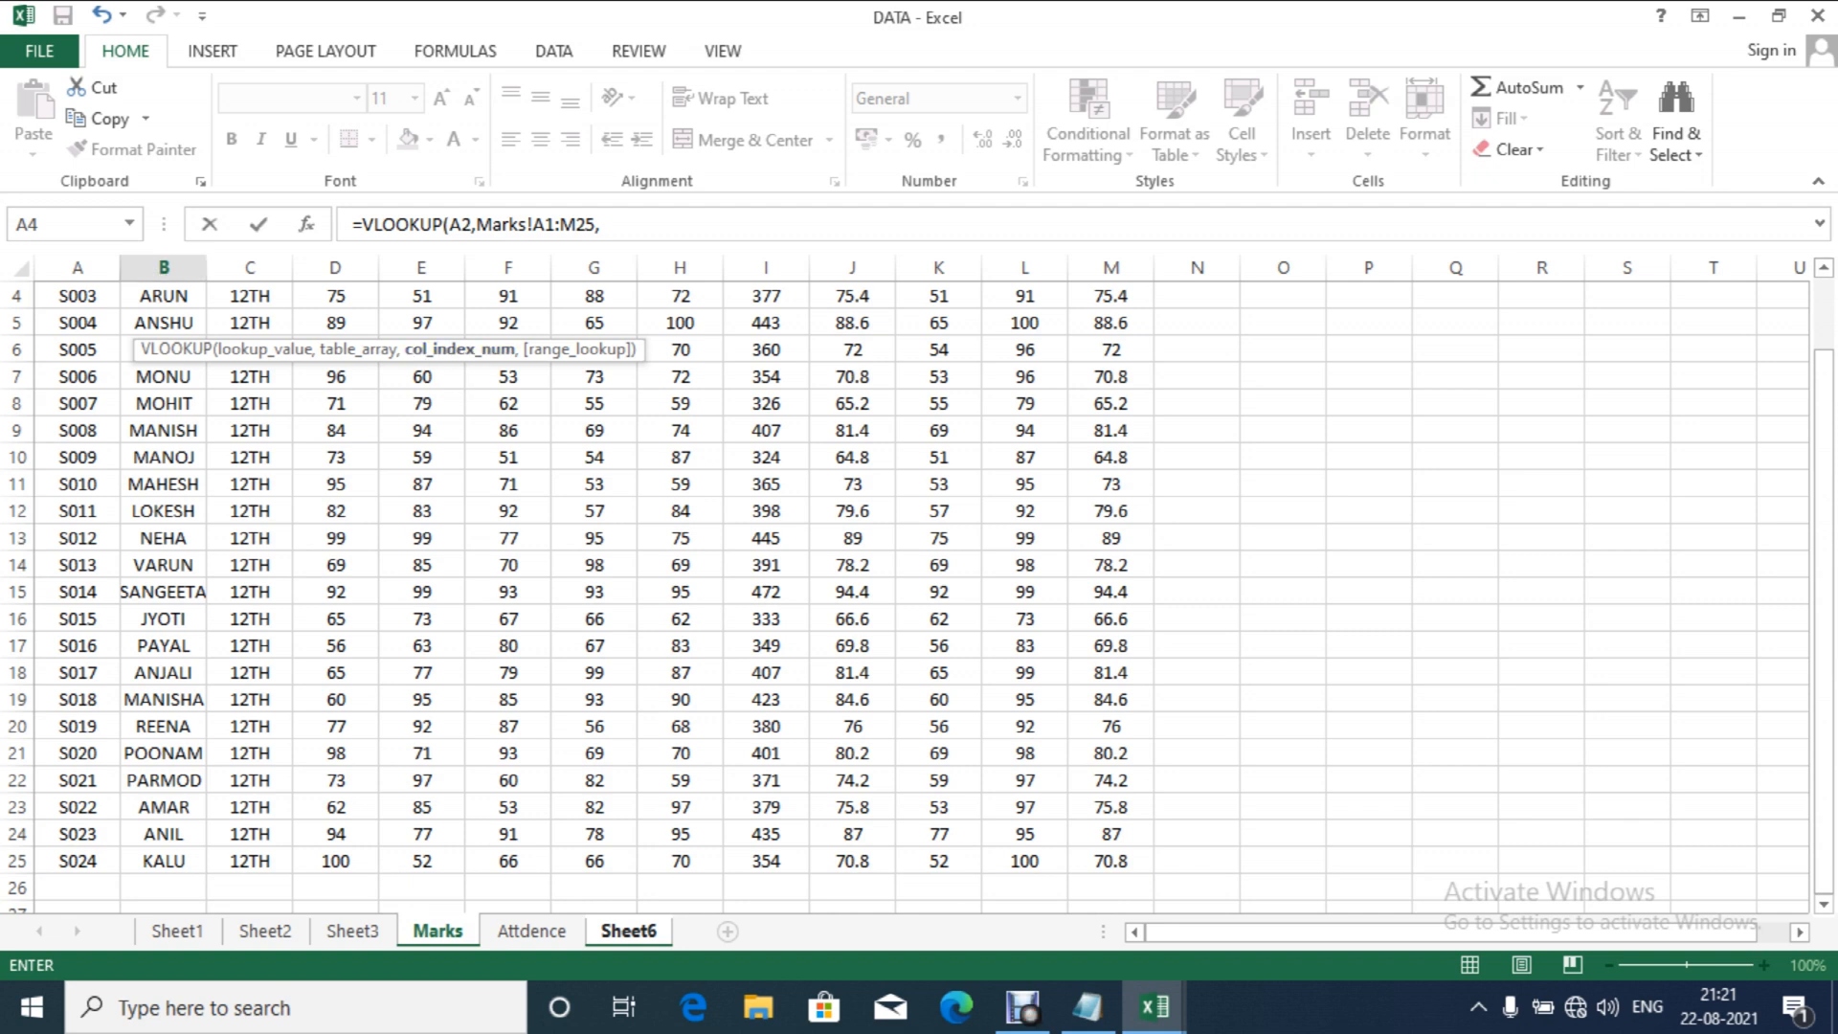
Step: Complete the name lookup formula with column index 2 and exact match FALSE
{"action": "left_click_drag", "start_coordinate": [1823, 383], "coordinate": [1824, 316]}
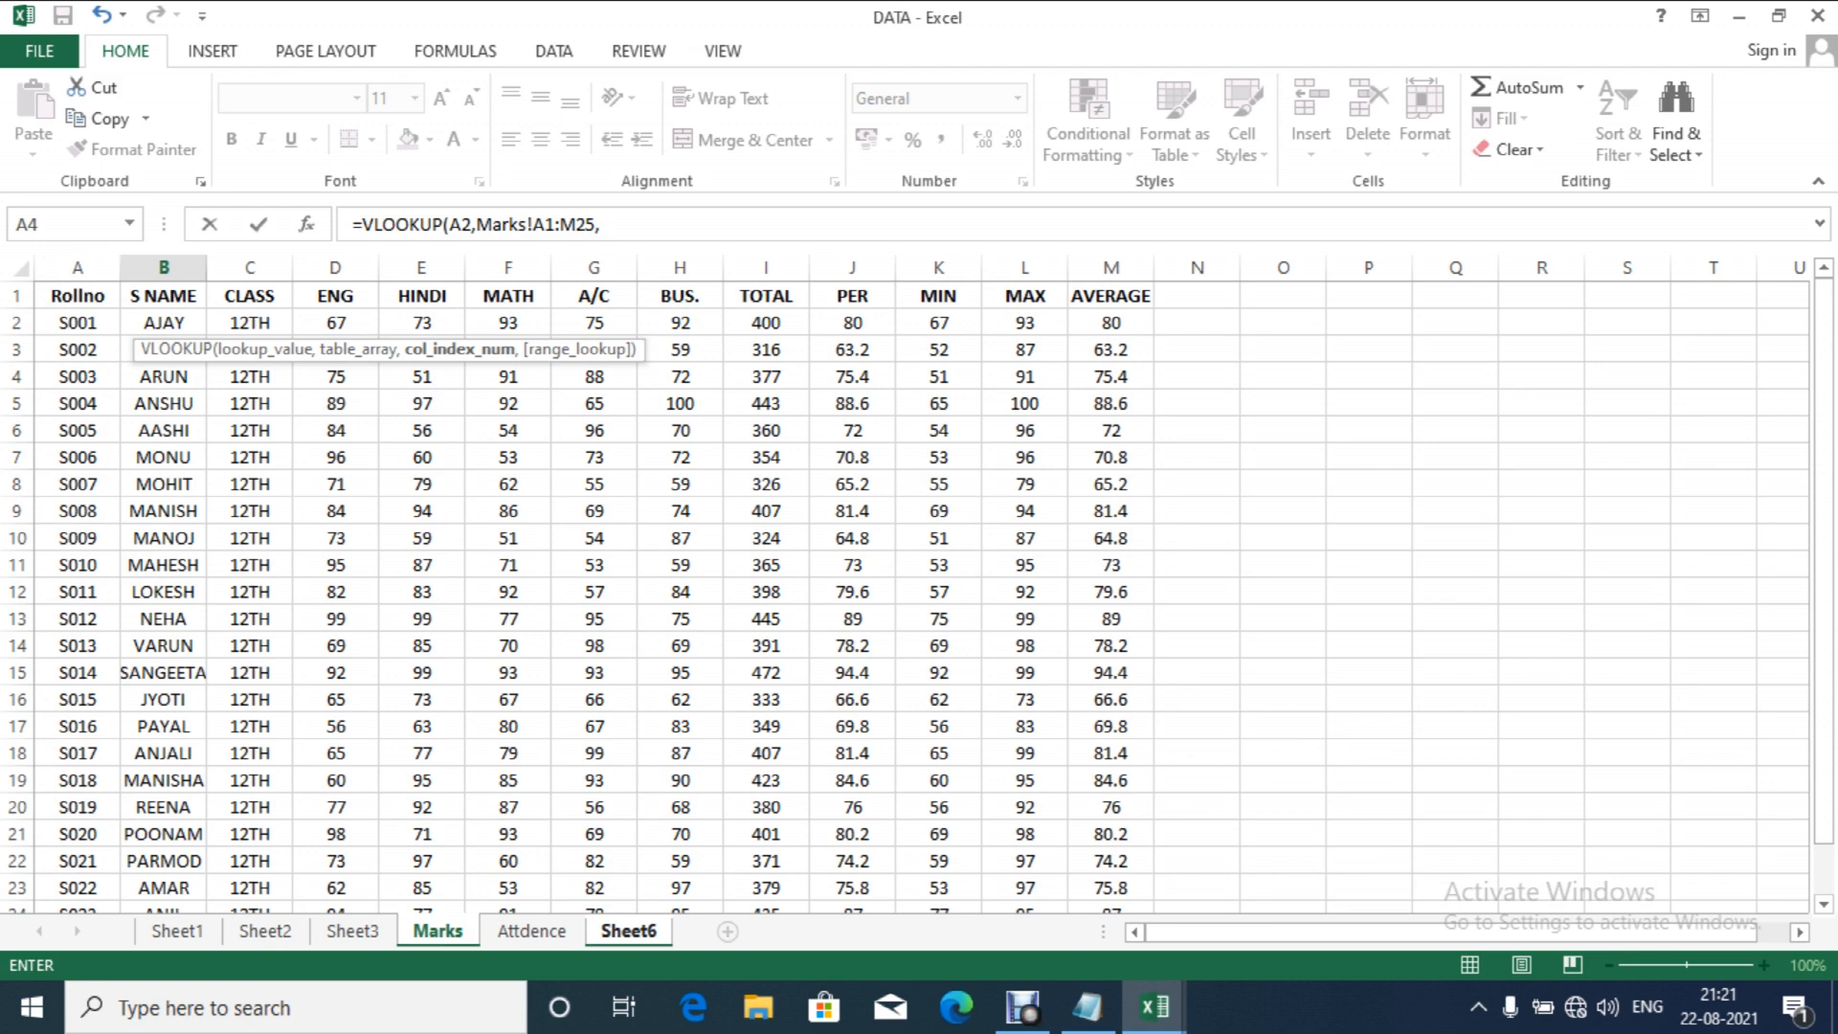
{"action": "left_click", "coordinate": [612, 224]}
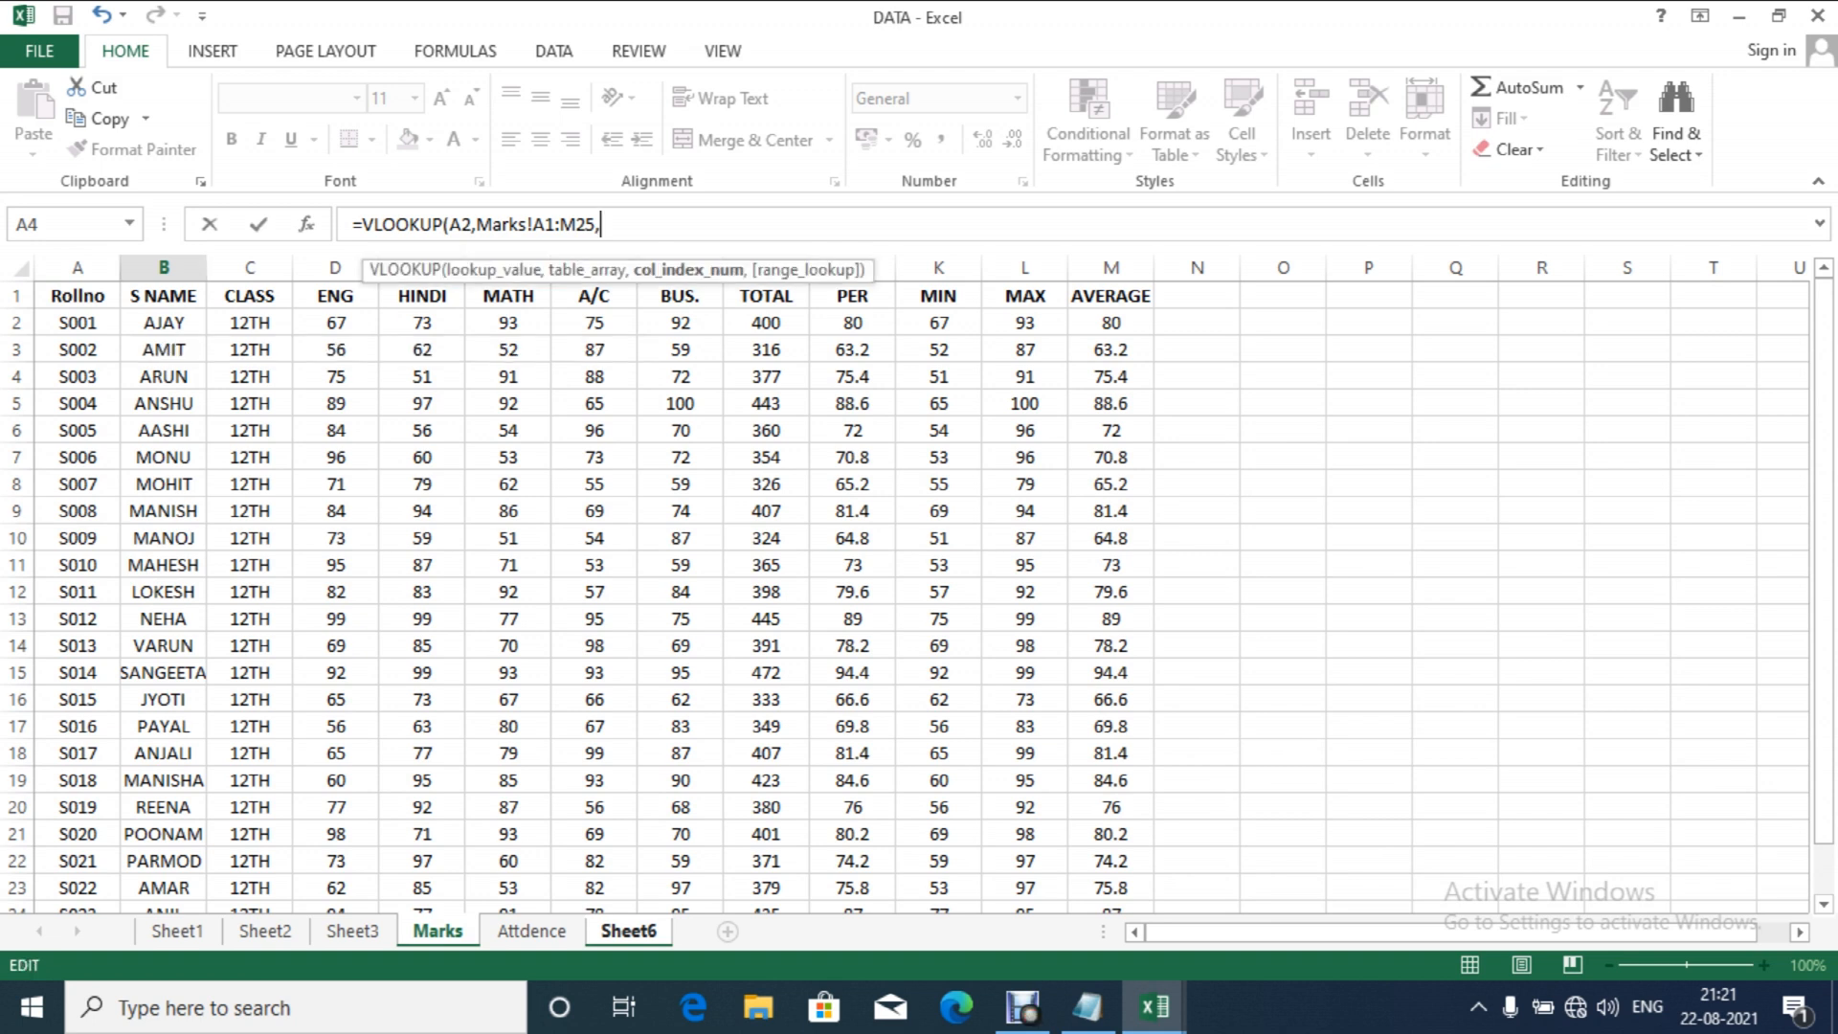
{"action": "type", "text": "2,"}
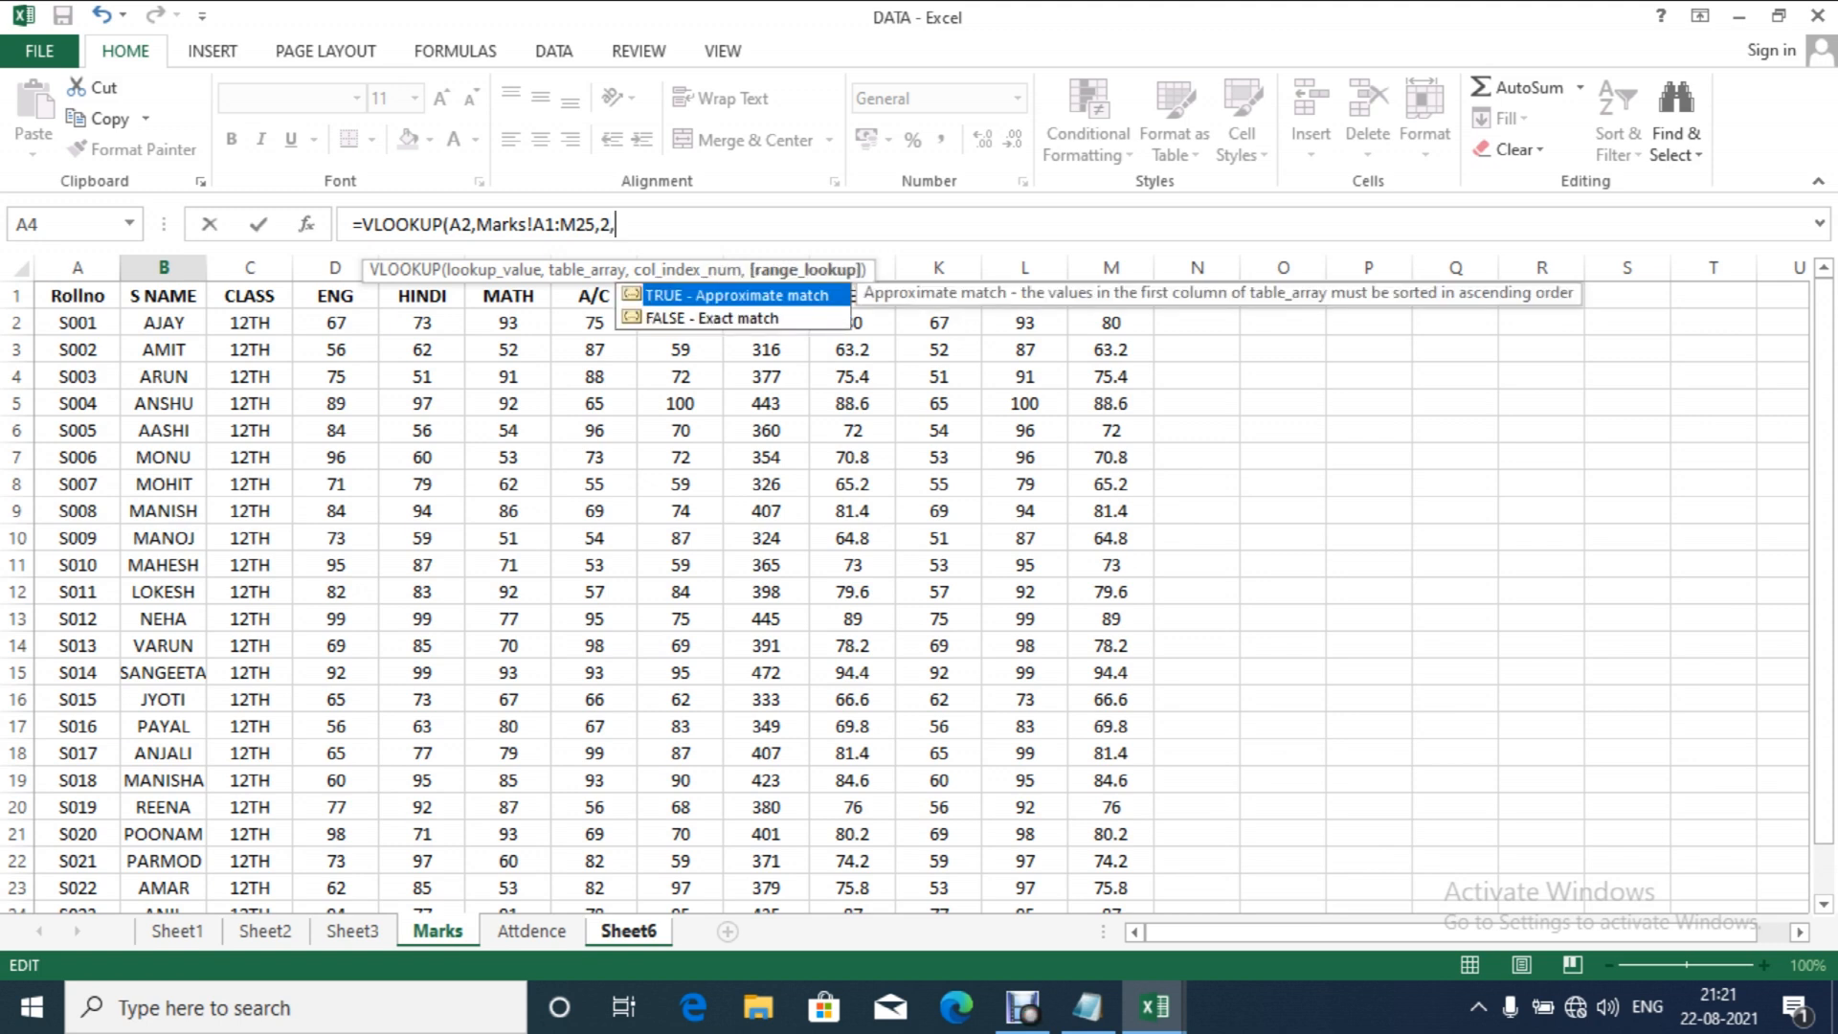
{"action": "key", "text": "Down"}
{"action": "key", "text": "Tab"}
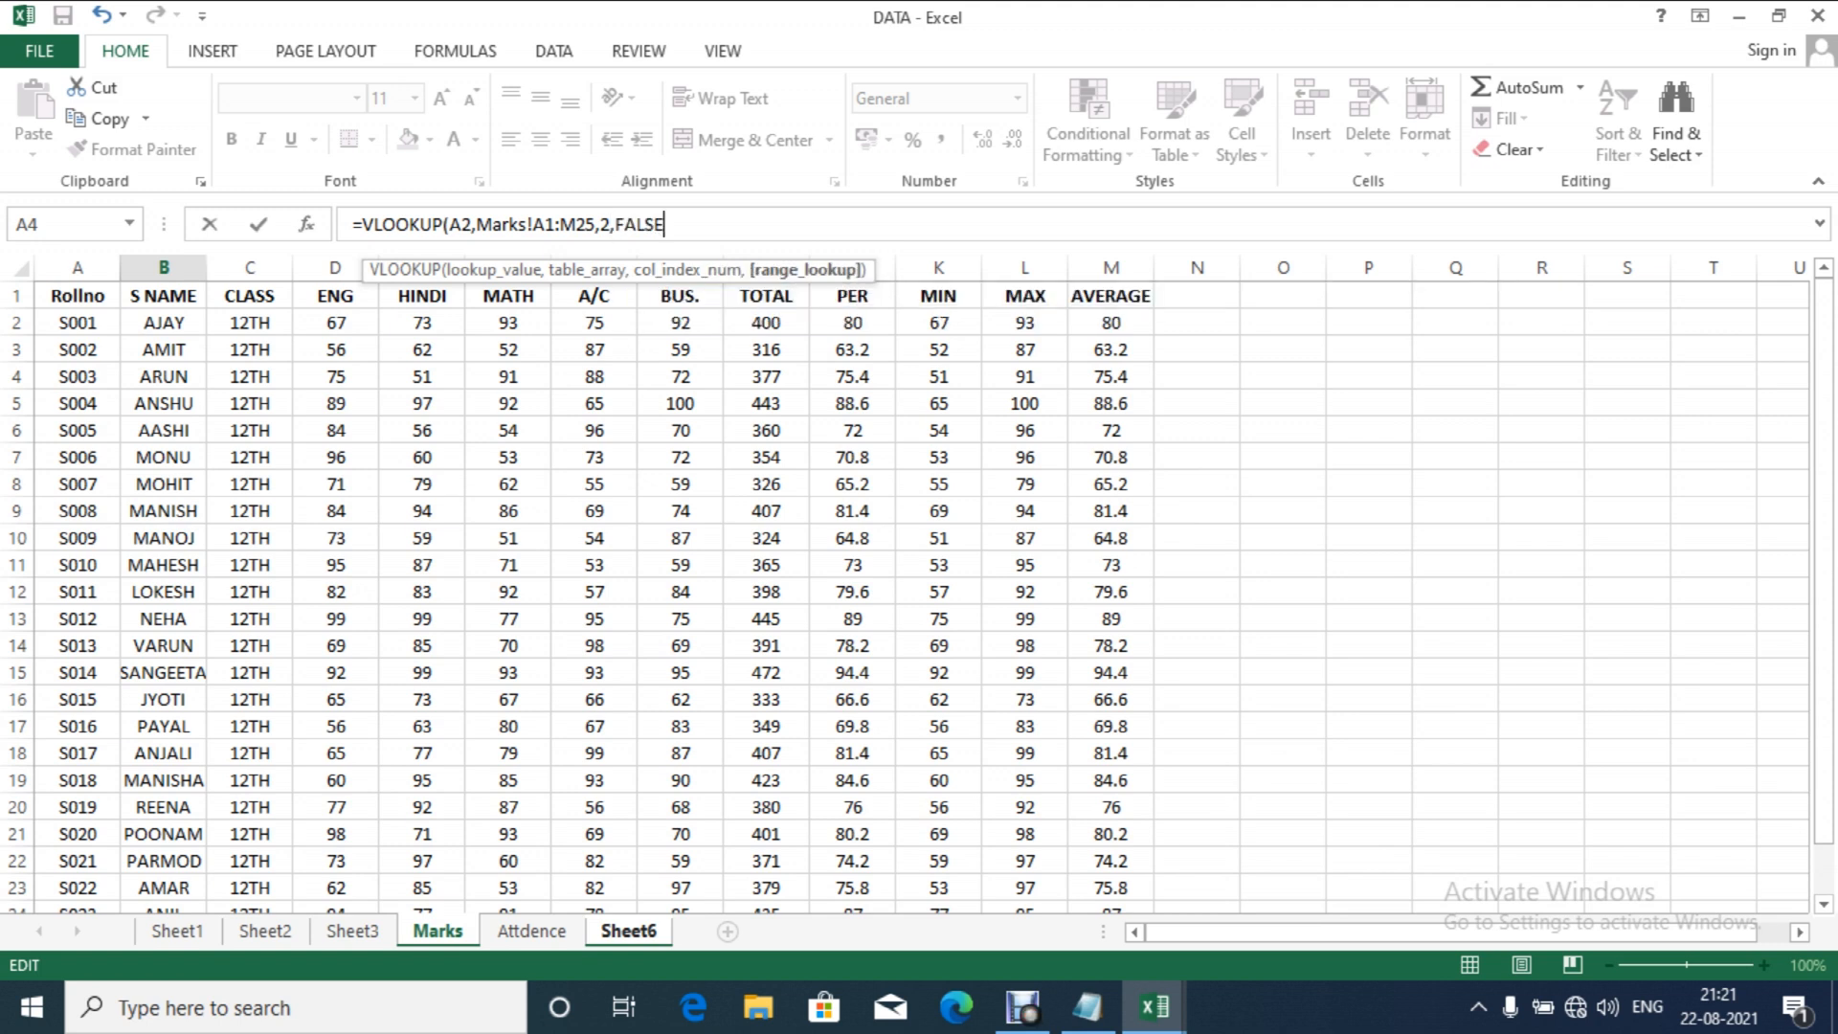
{"action": "type", "text": ")"}
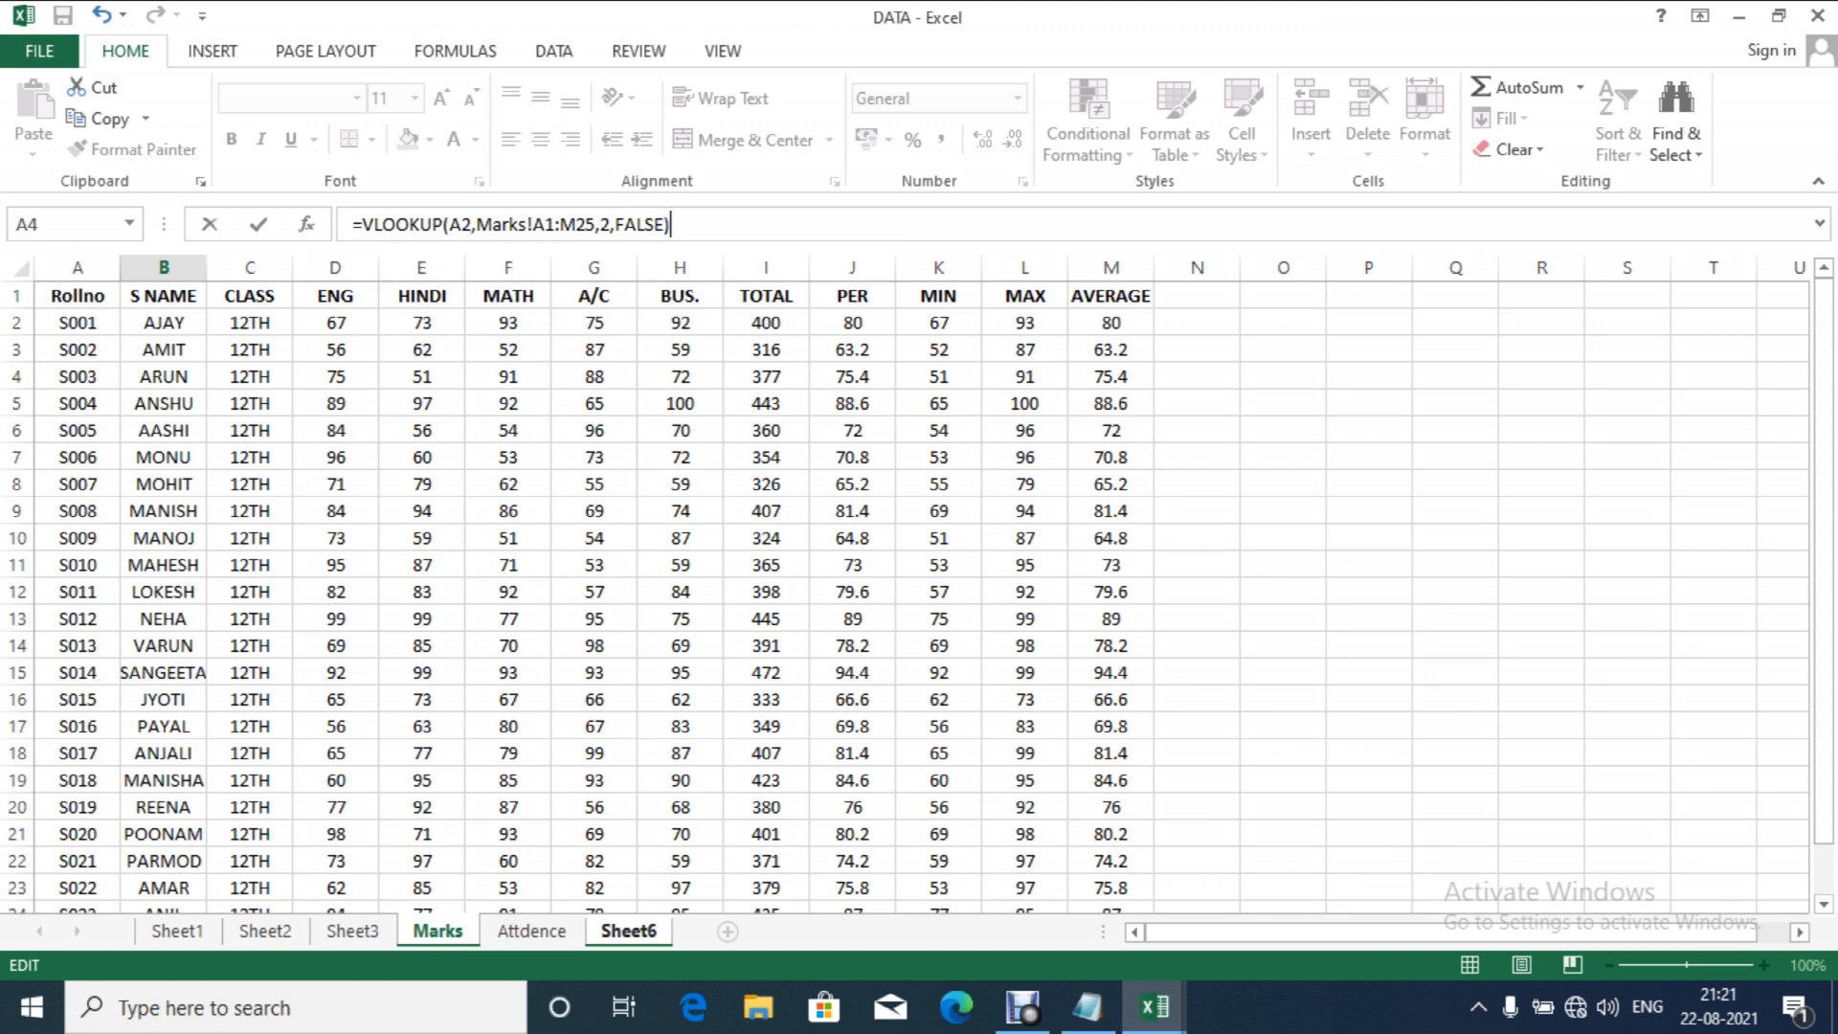
{"action": "key", "text": "Return"}
Step: Begin a VLOOKUP formula in C2 with A2 as the lookup value and Marks!A1:M25 as the table array
{"action": "left_click", "coordinate": [163, 322]}
{"action": "left_click", "coordinate": [249, 321]}
{"action": "type", "text": "=v"}
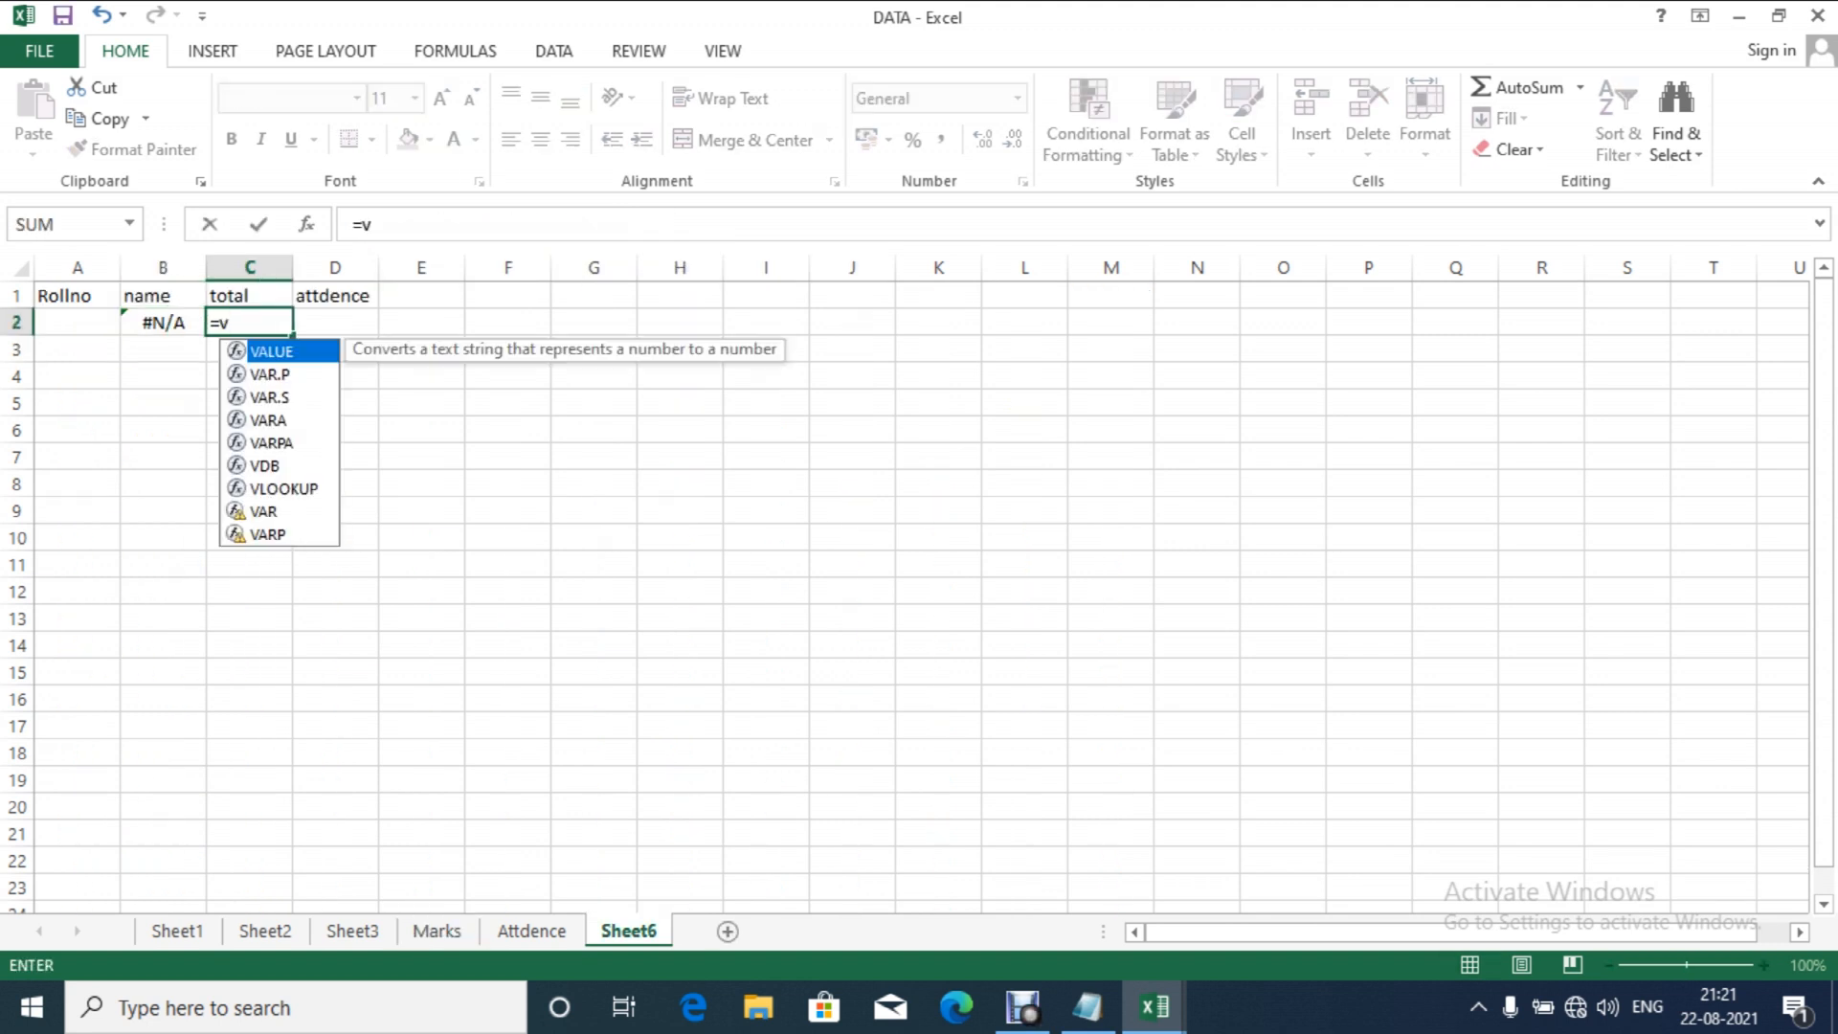
{"action": "type", "text": "l"}
{"action": "key", "text": "Tab"}
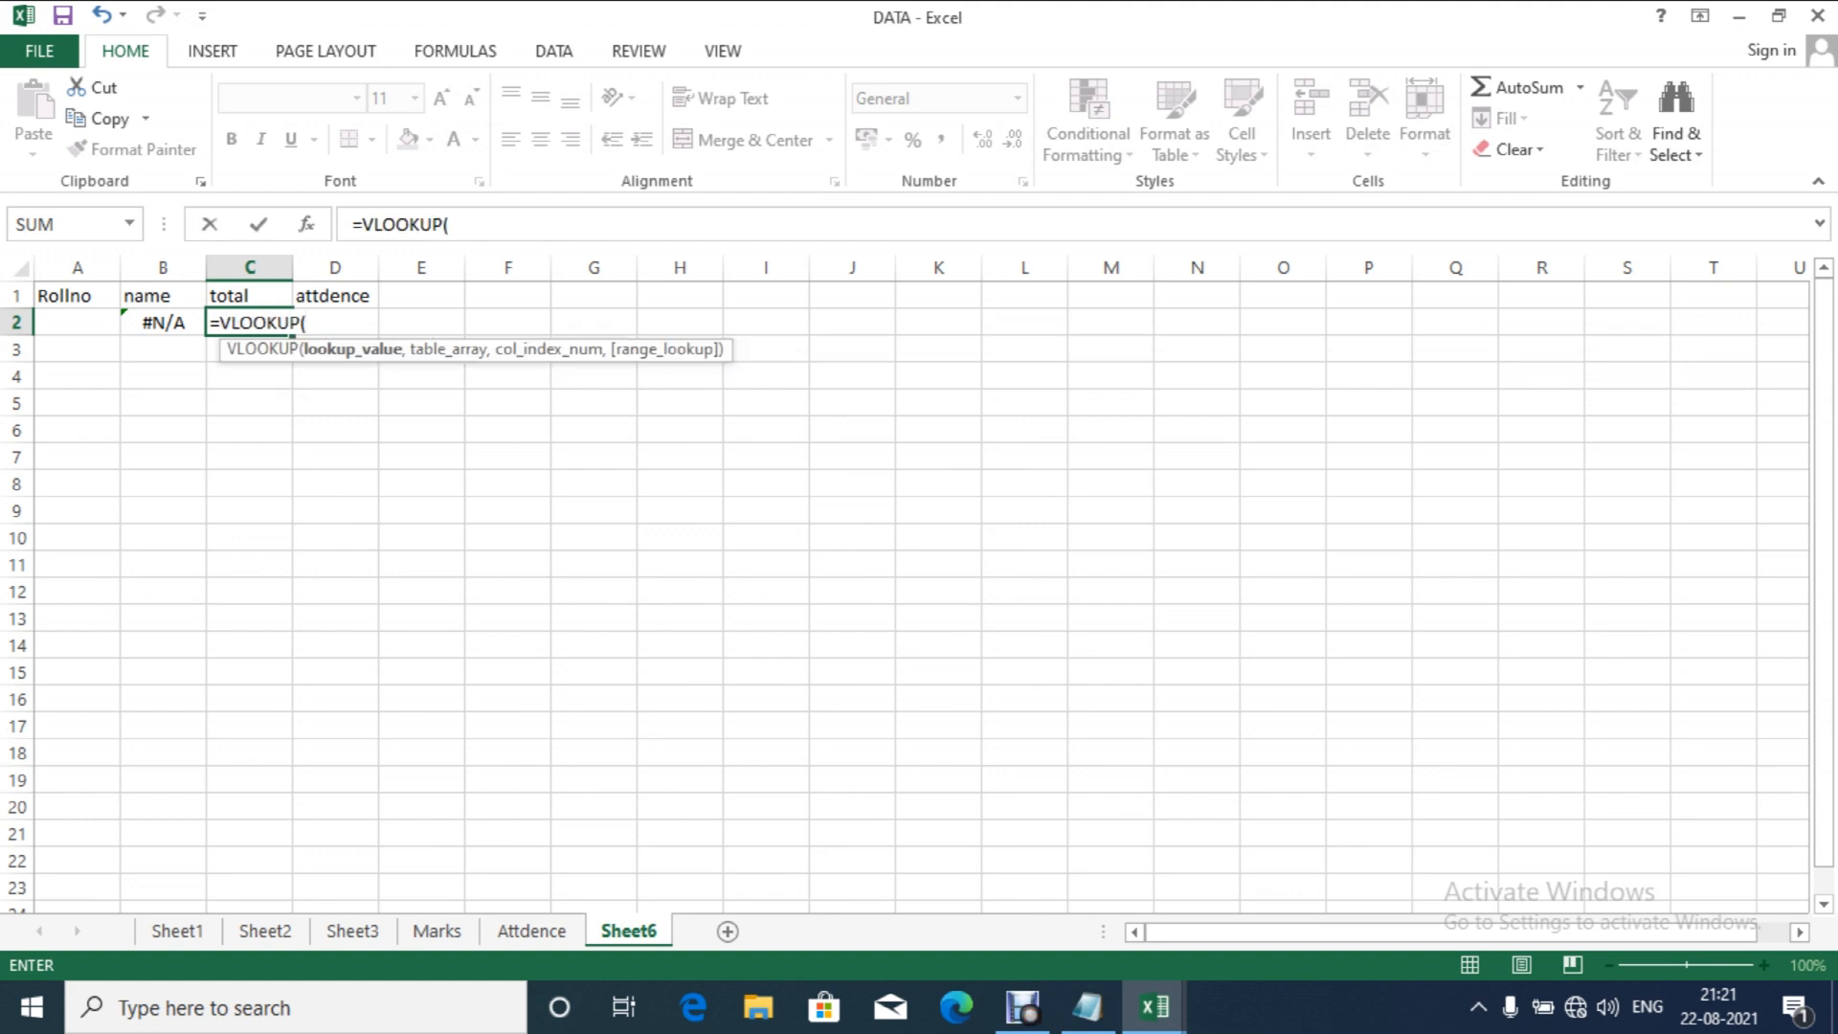
{"action": "left_click", "coordinate": [76, 321]}
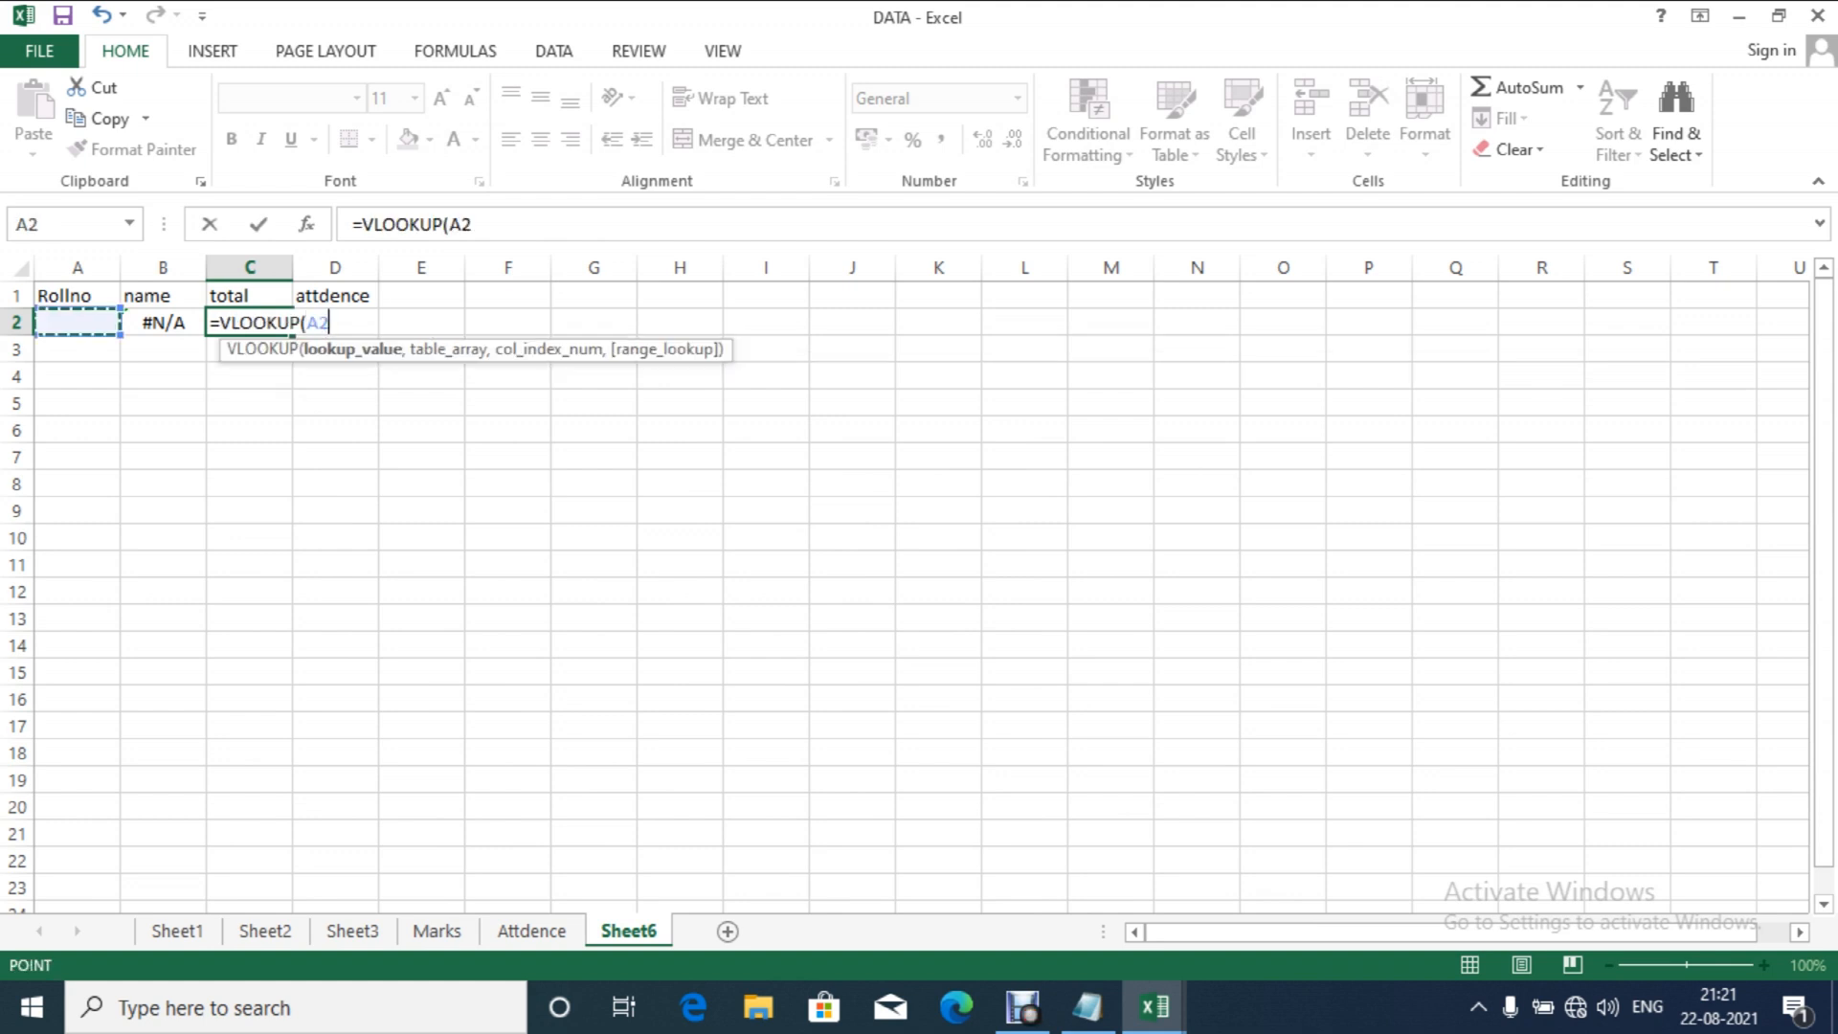
{"action": "type", "text": ","}
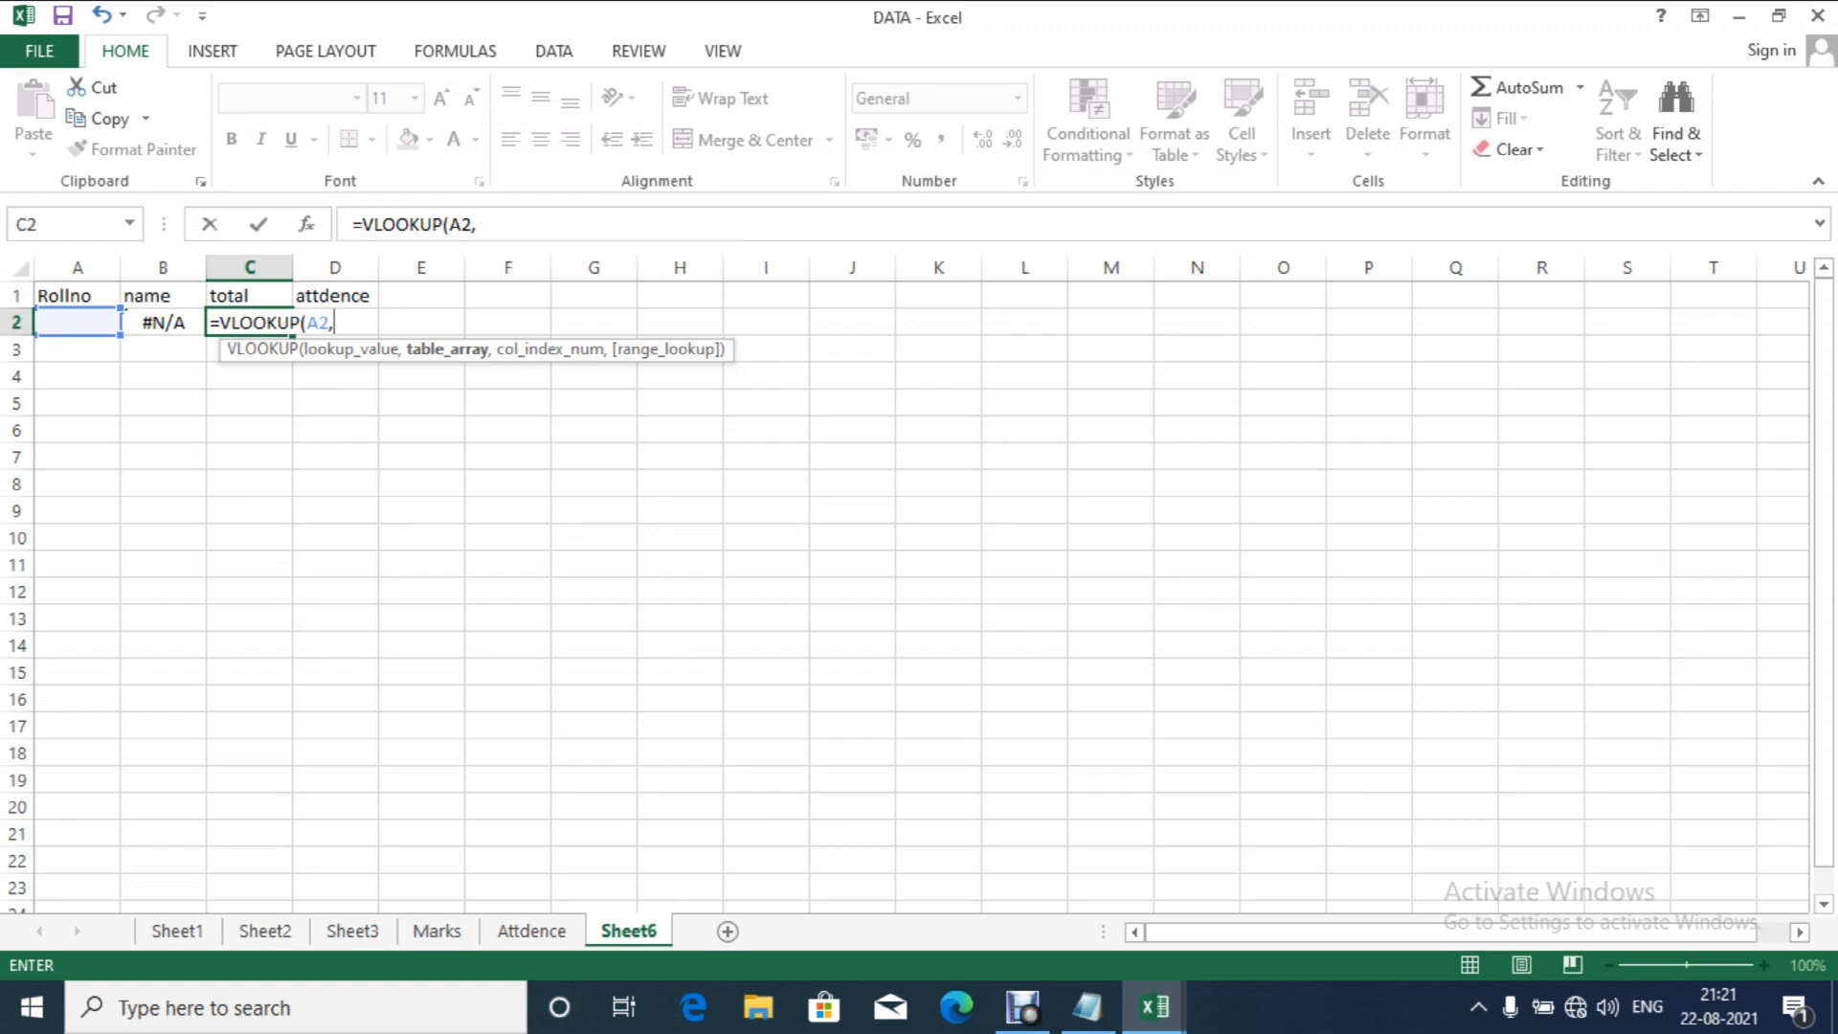
{"action": "left_click", "coordinate": [436, 930]}
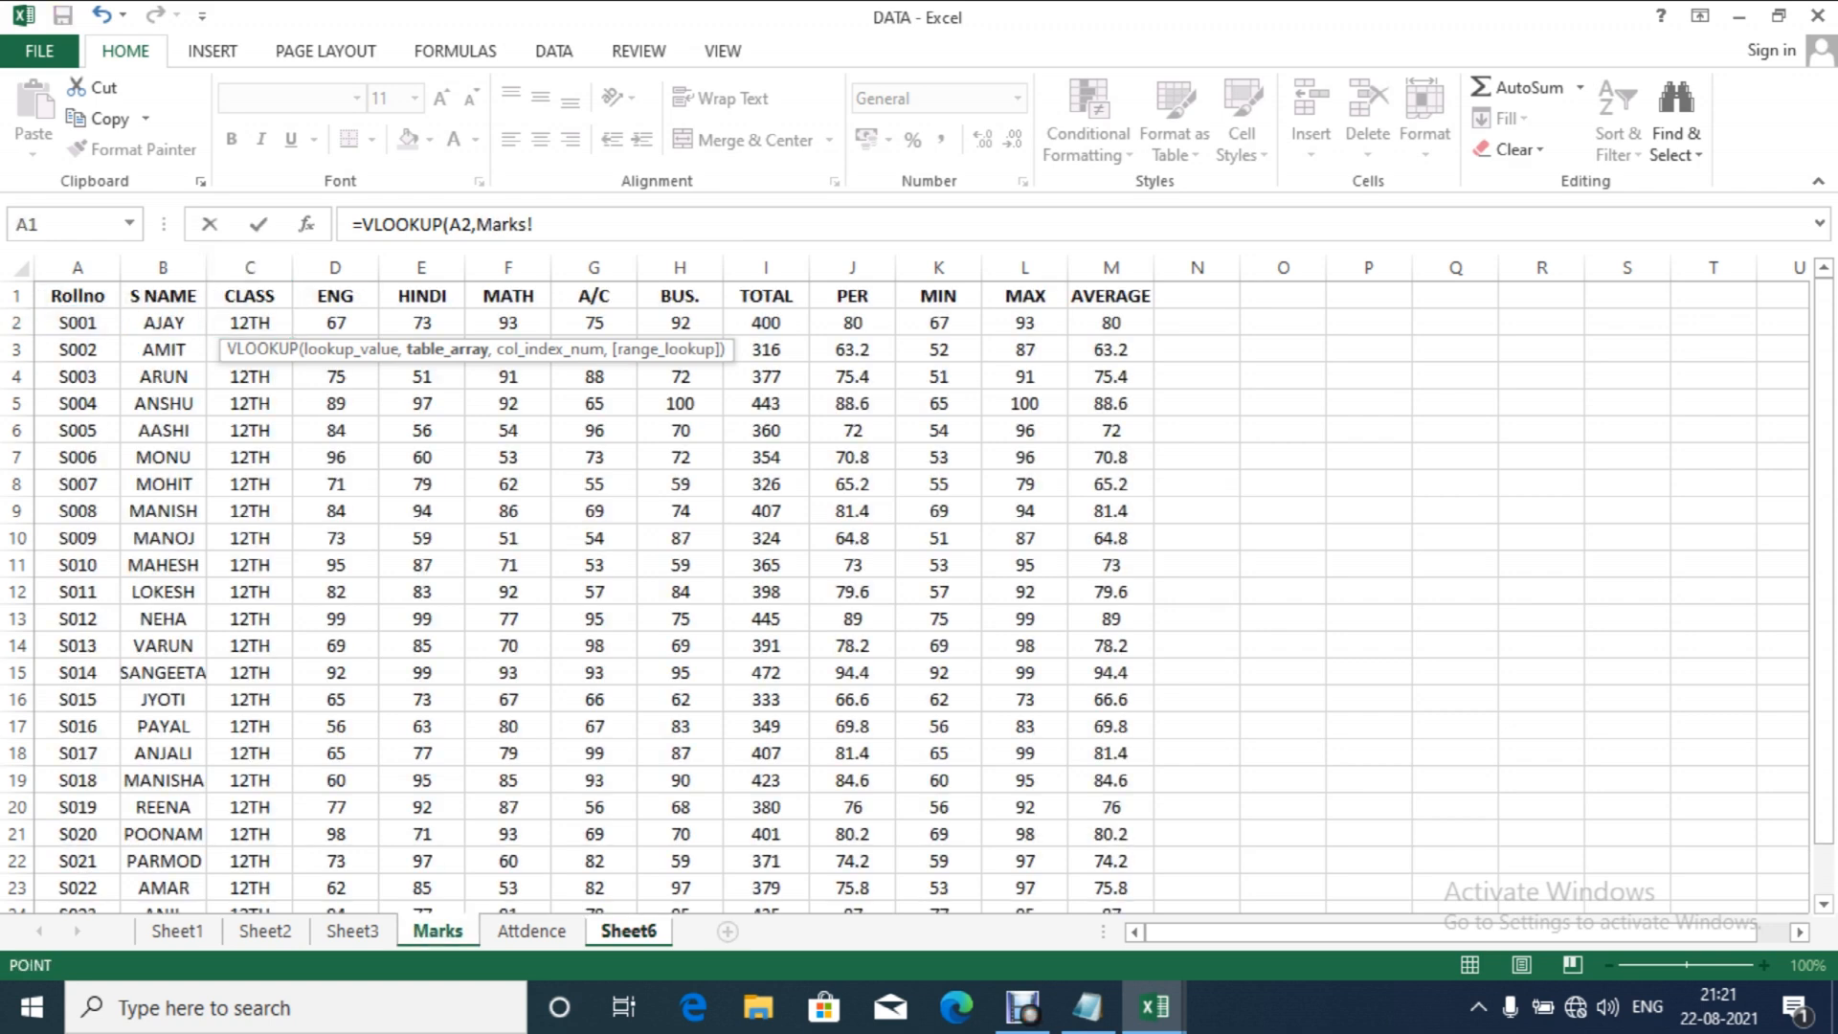
{"action": "left_click", "coordinate": [77, 296]}
{"action": "left_click_drag", "start_coordinate": [81, 306], "coordinate": [1152, 866]}
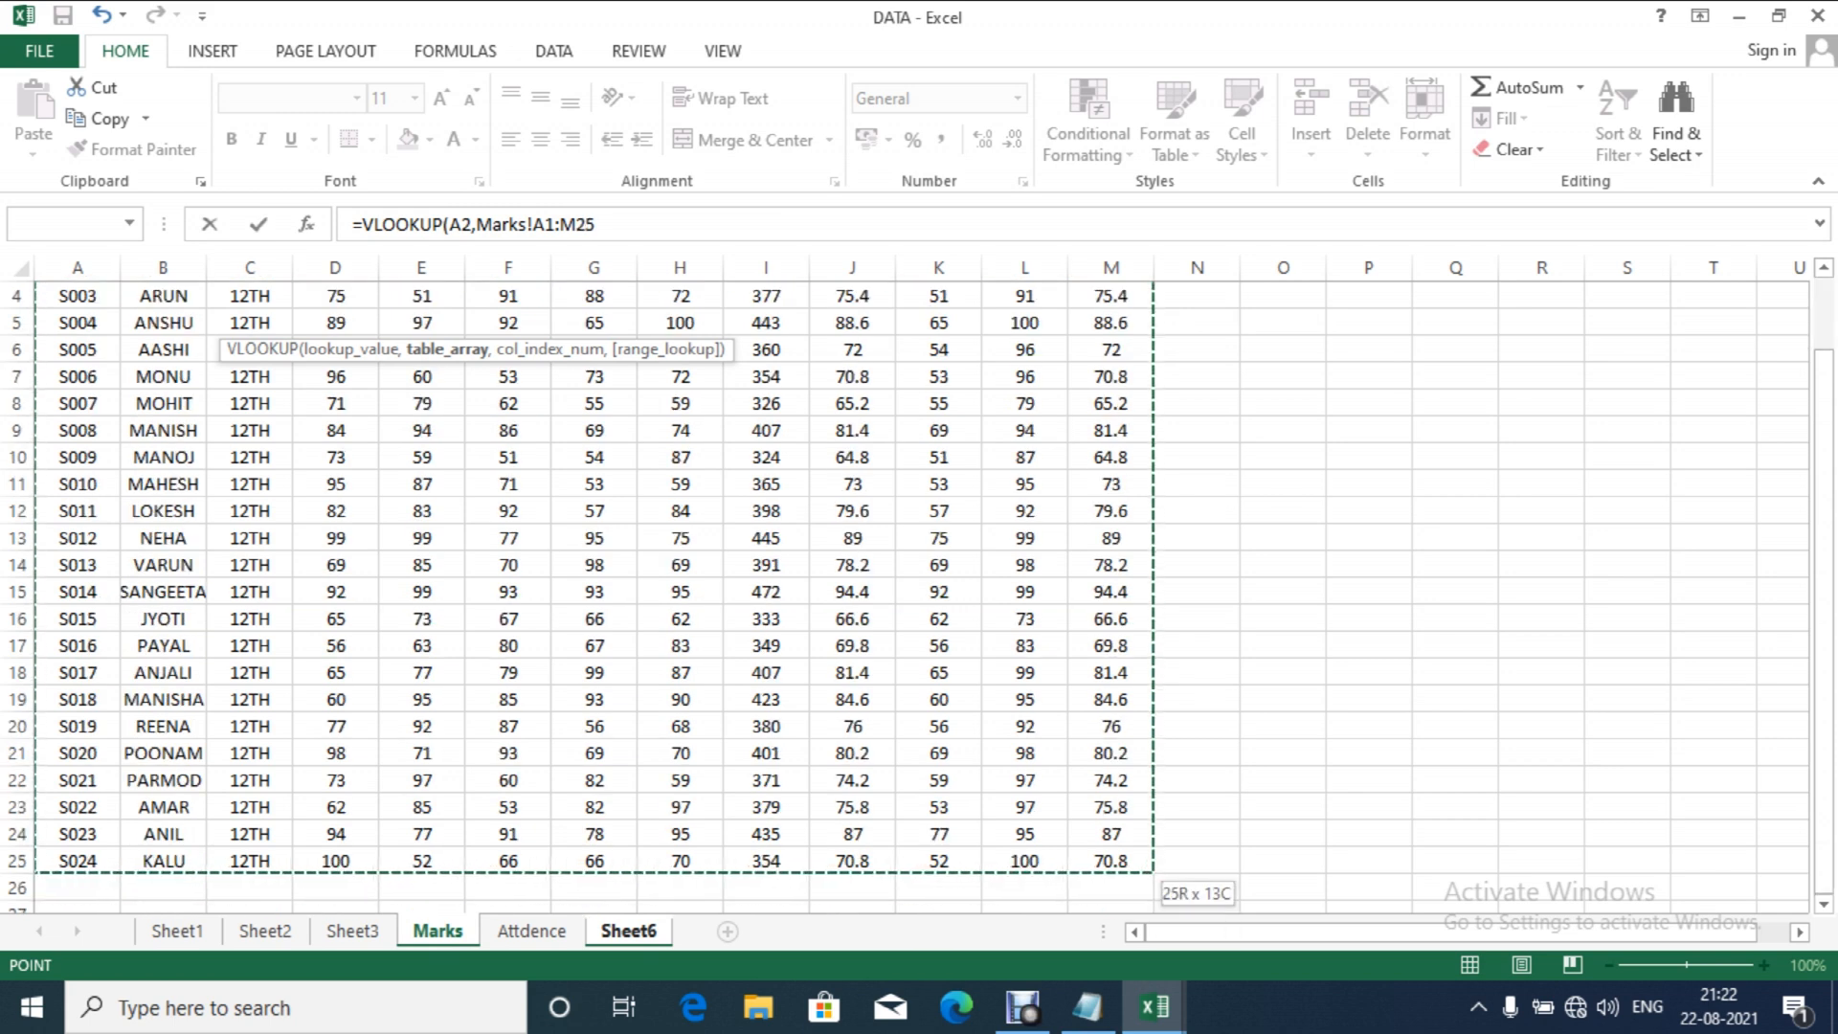
{"action": "type", "text": ","}
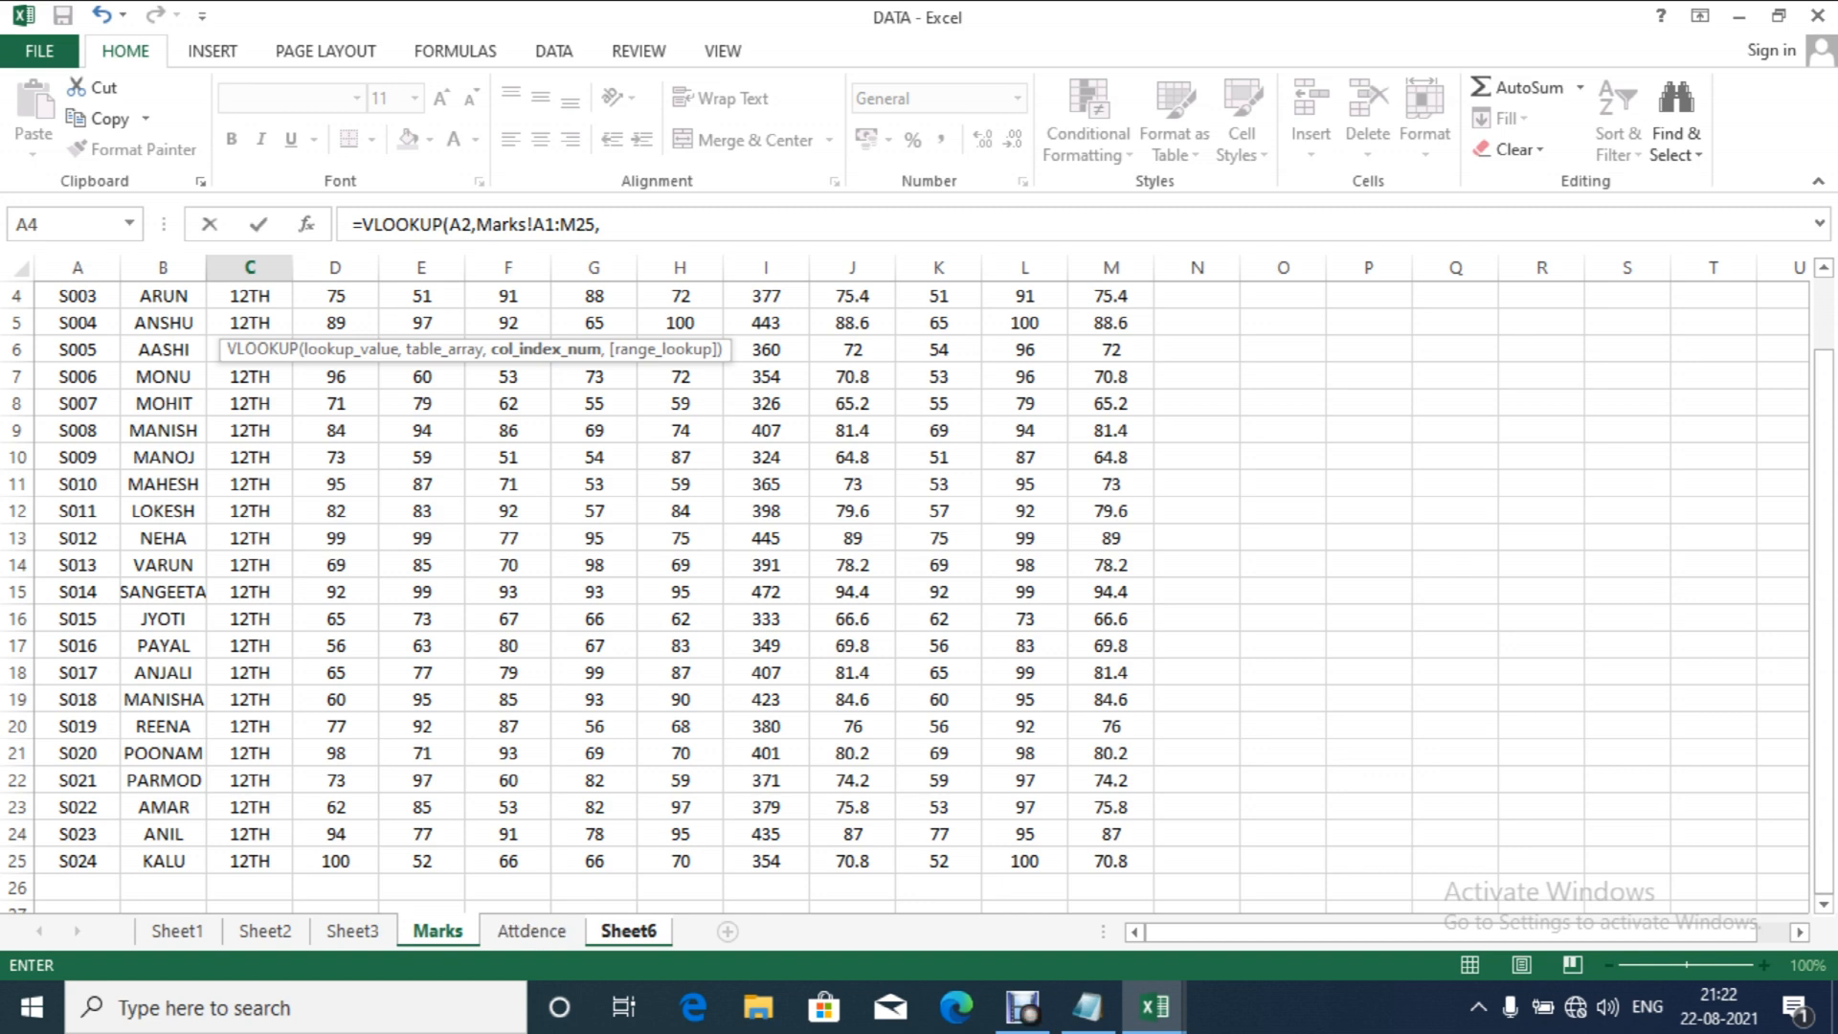
Step: Complete the total lookup formula in C2 with column index 9 and exact match FALSE
{"action": "left_click", "coordinate": [603, 224]}
{"action": "type", "text": "9,f"}
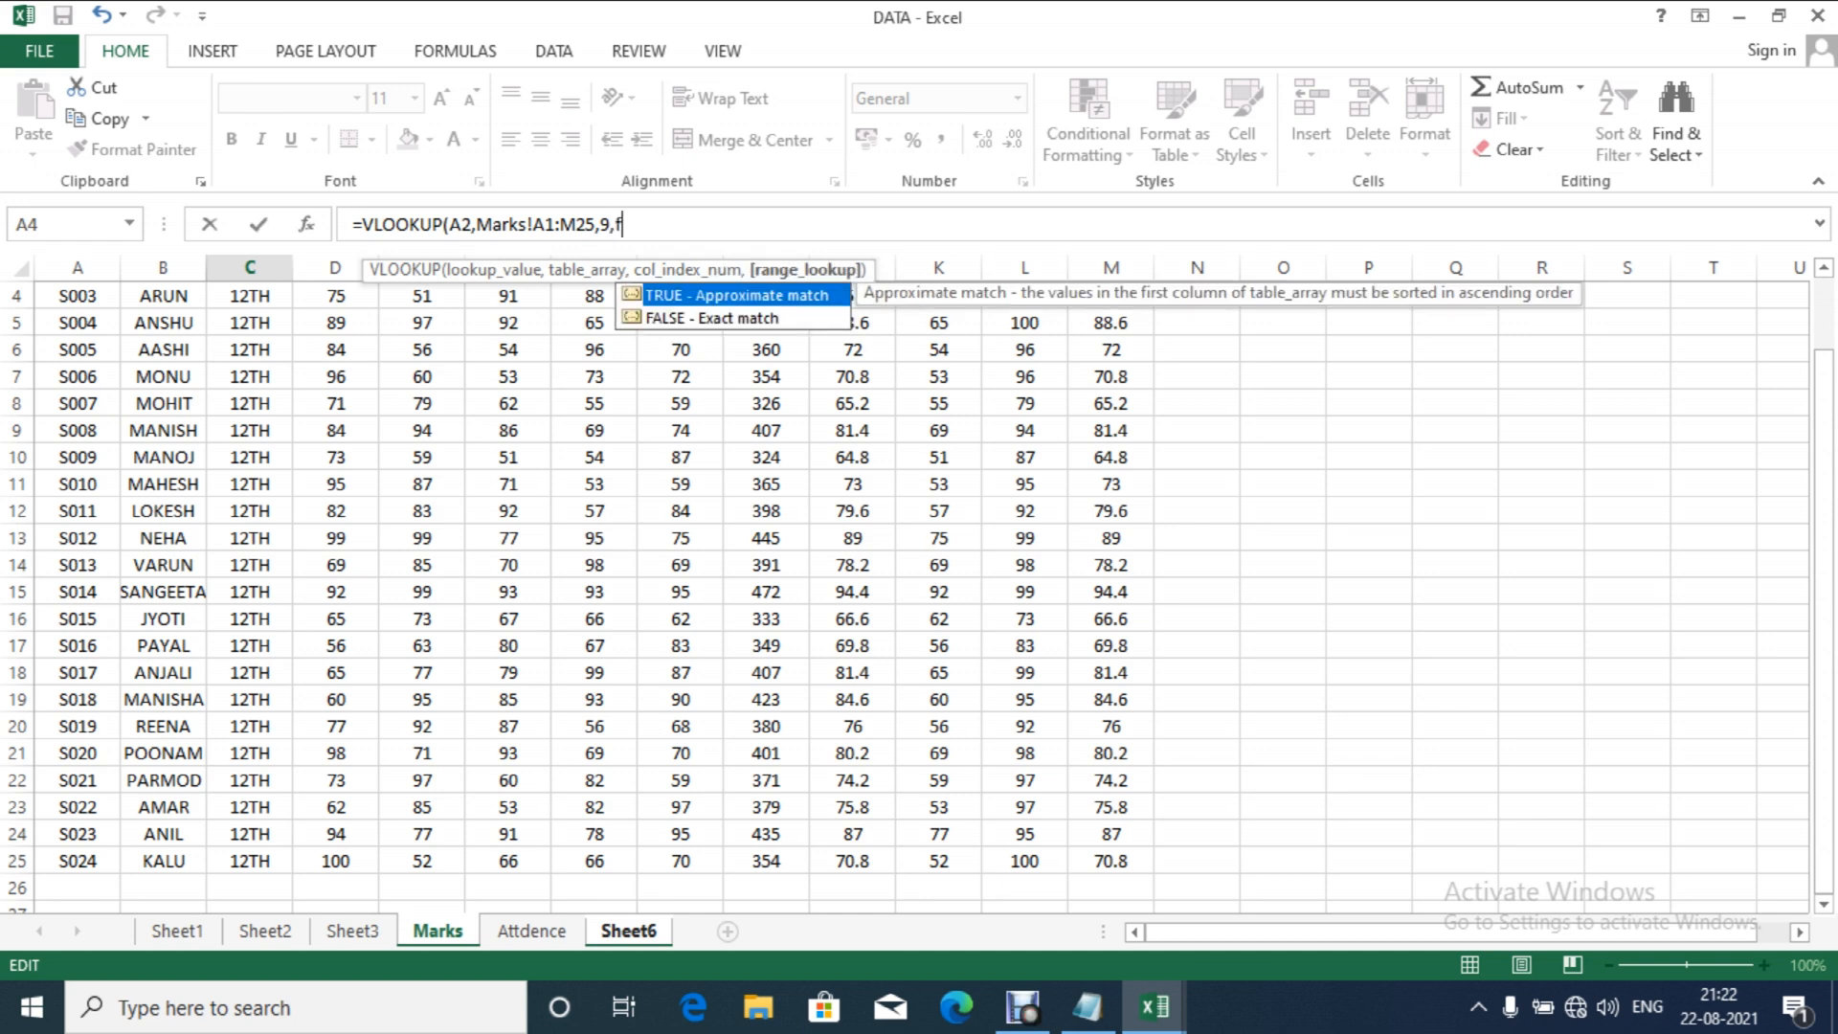
{"action": "key", "text": "Down"}
{"action": "key", "text": "Tab"}
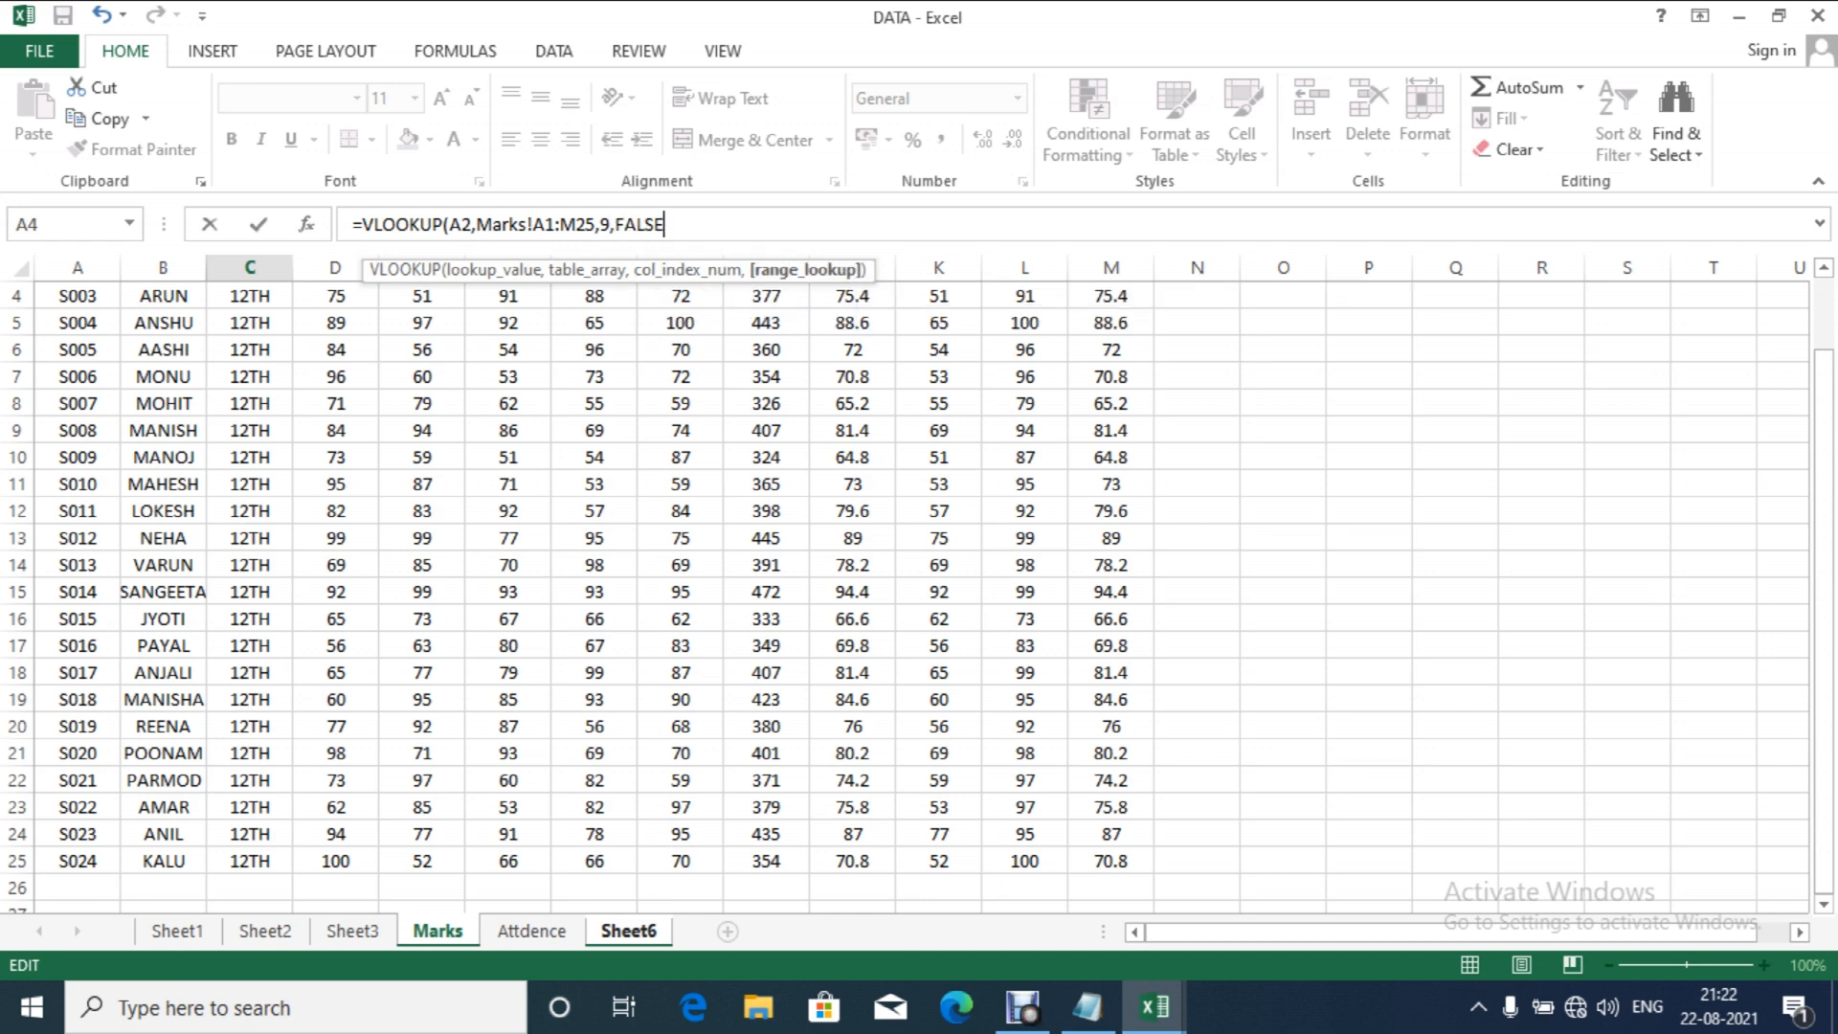
{"action": "type", "text": ")"}
{"action": "key", "text": "Return"}
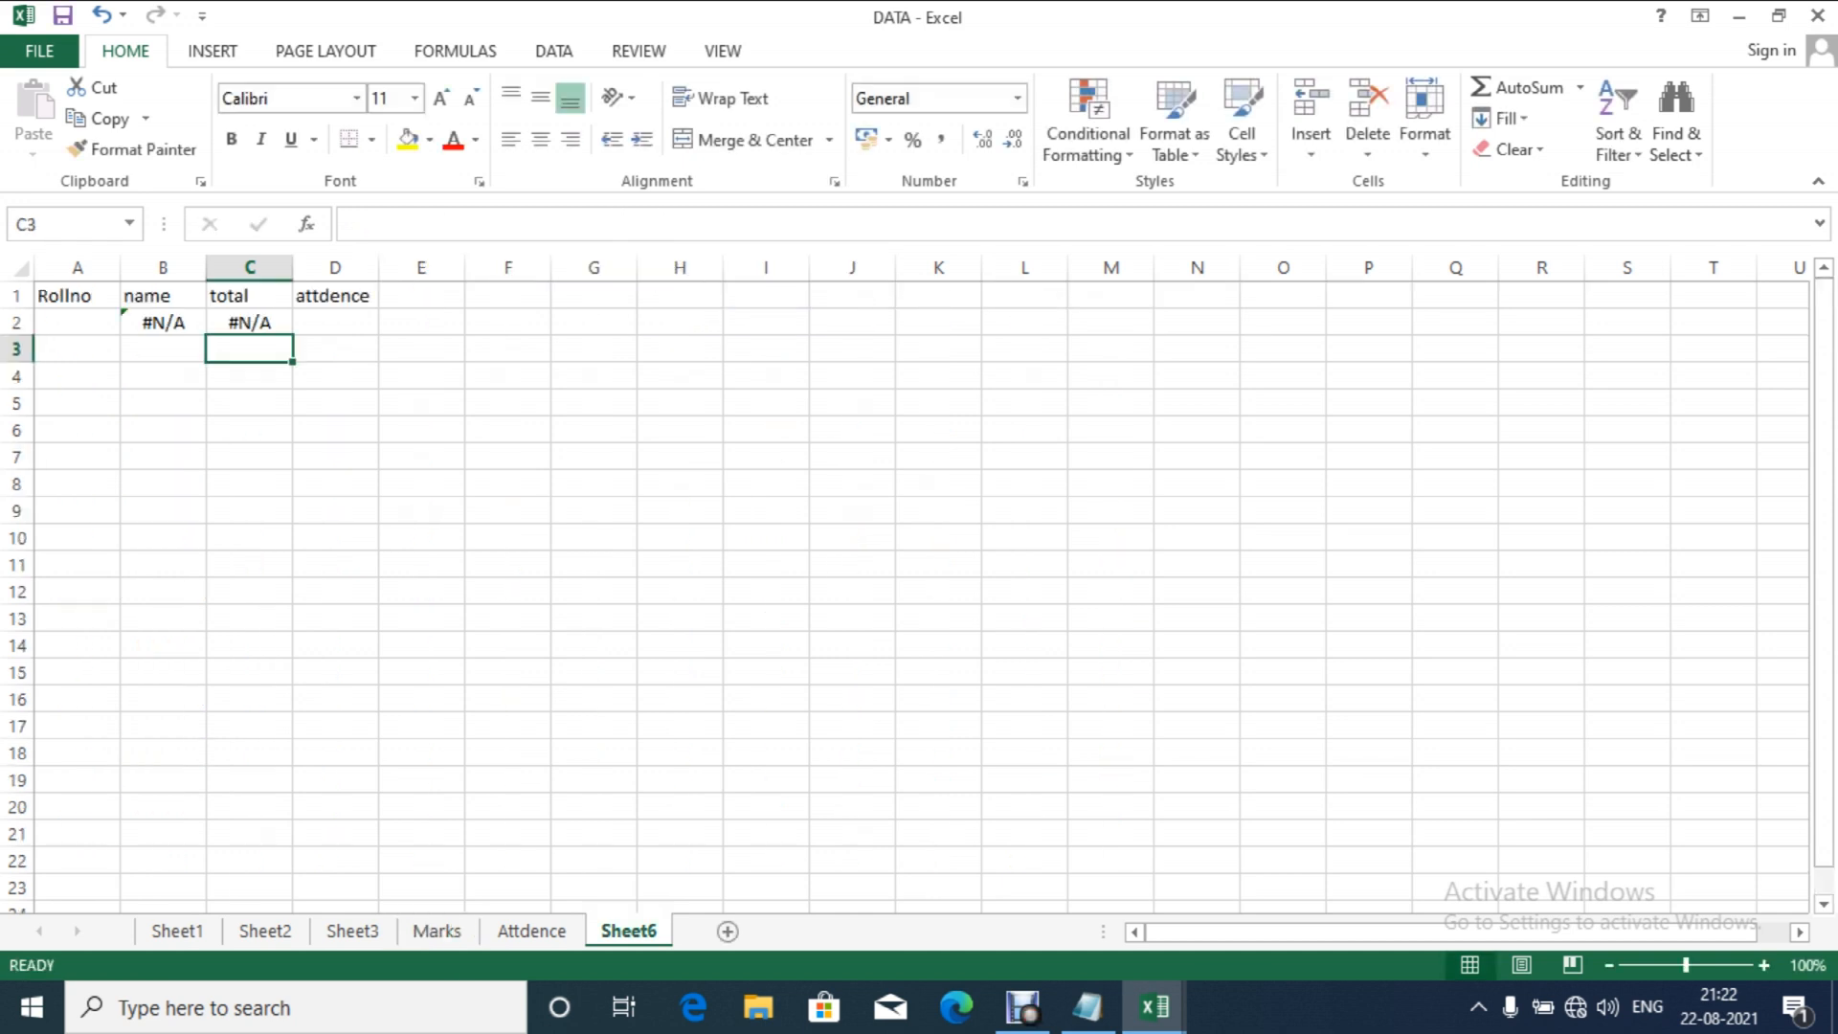
Step: Begin a VLOOKUP formula in D2 with A2 as the lookup value and Attdence!A1:AG25 as the table array
{"action": "key", "text": "Up"}
{"action": "key", "text": "Right"}
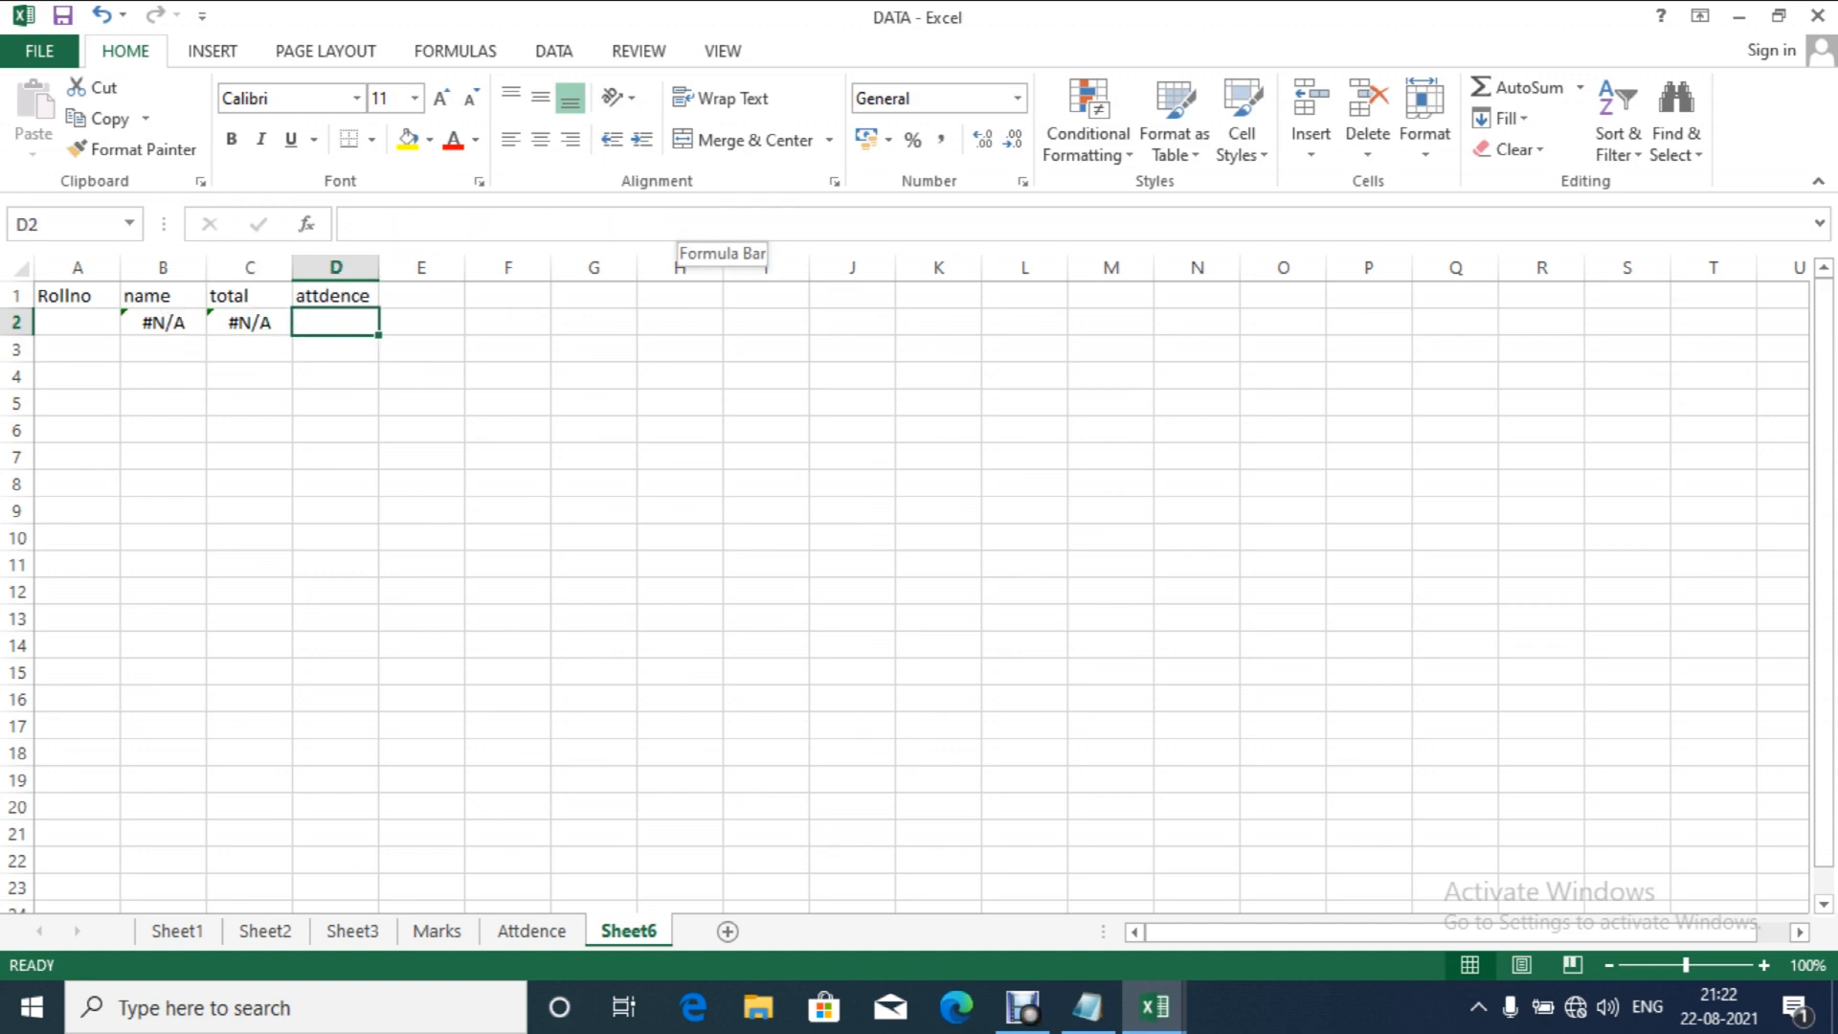
{"action": "type", "text": "=vl"}
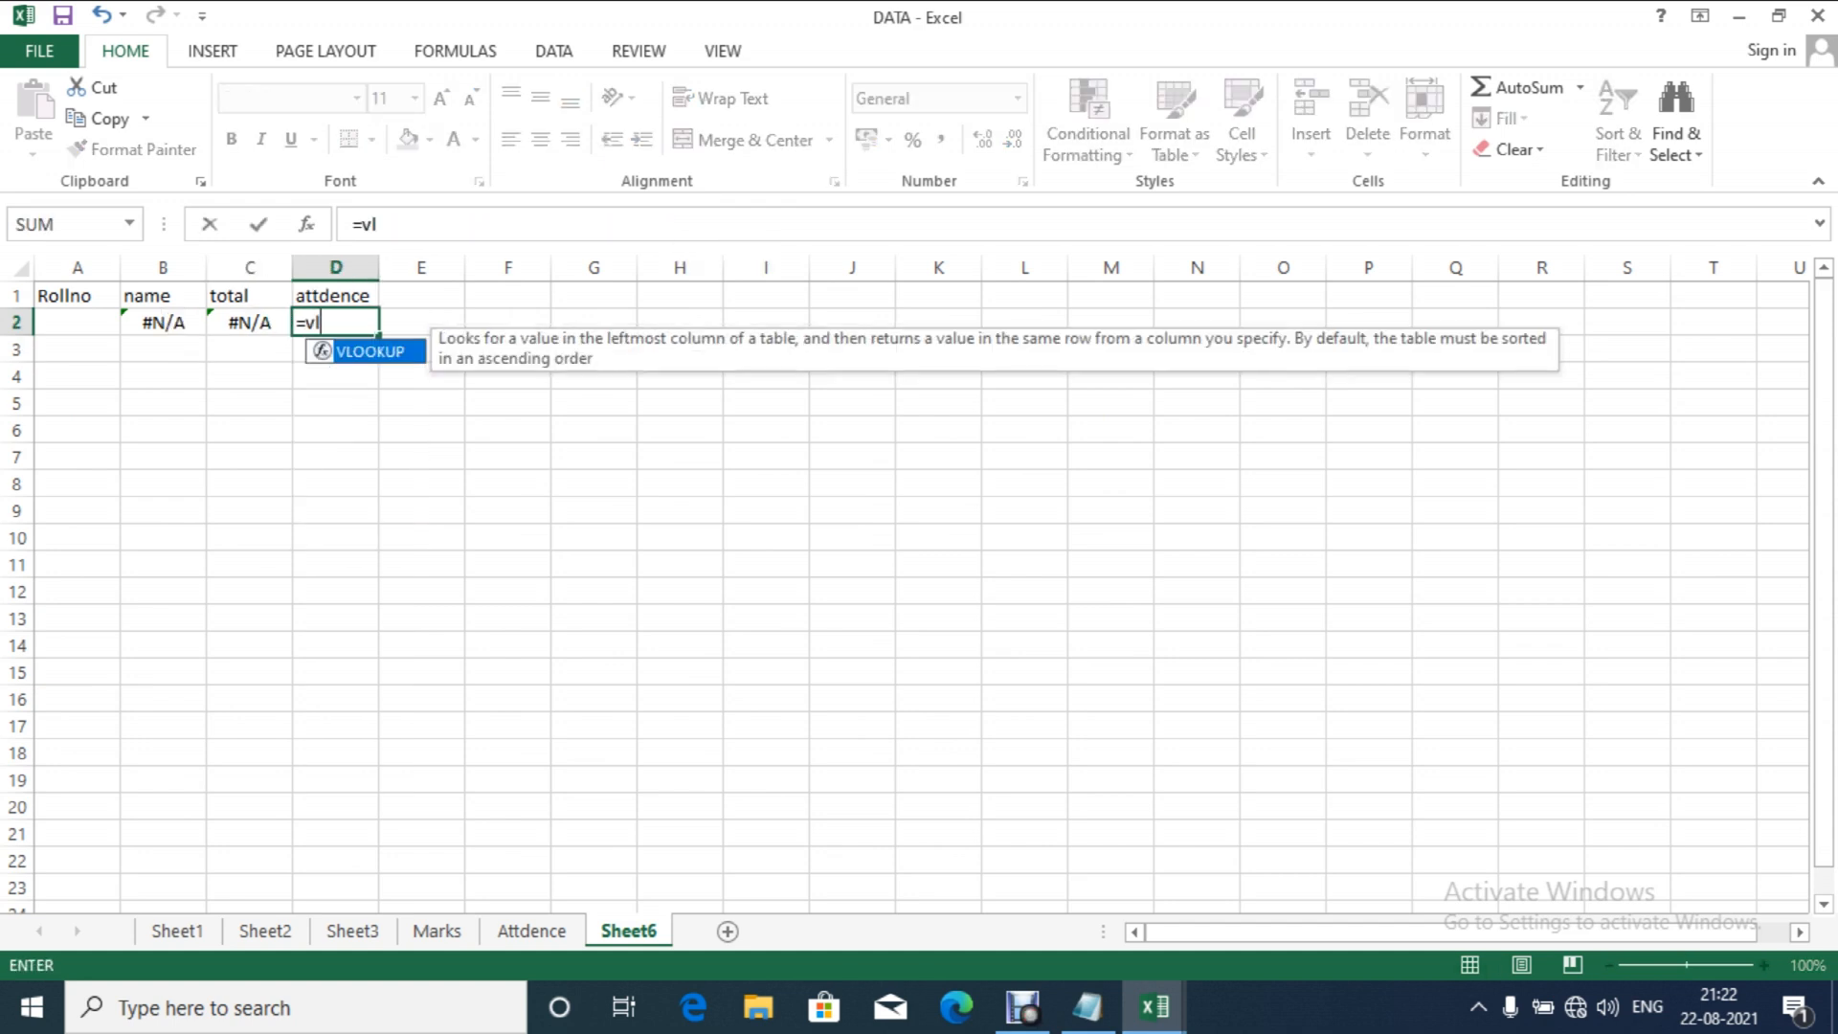
{"action": "key", "text": "Tab"}
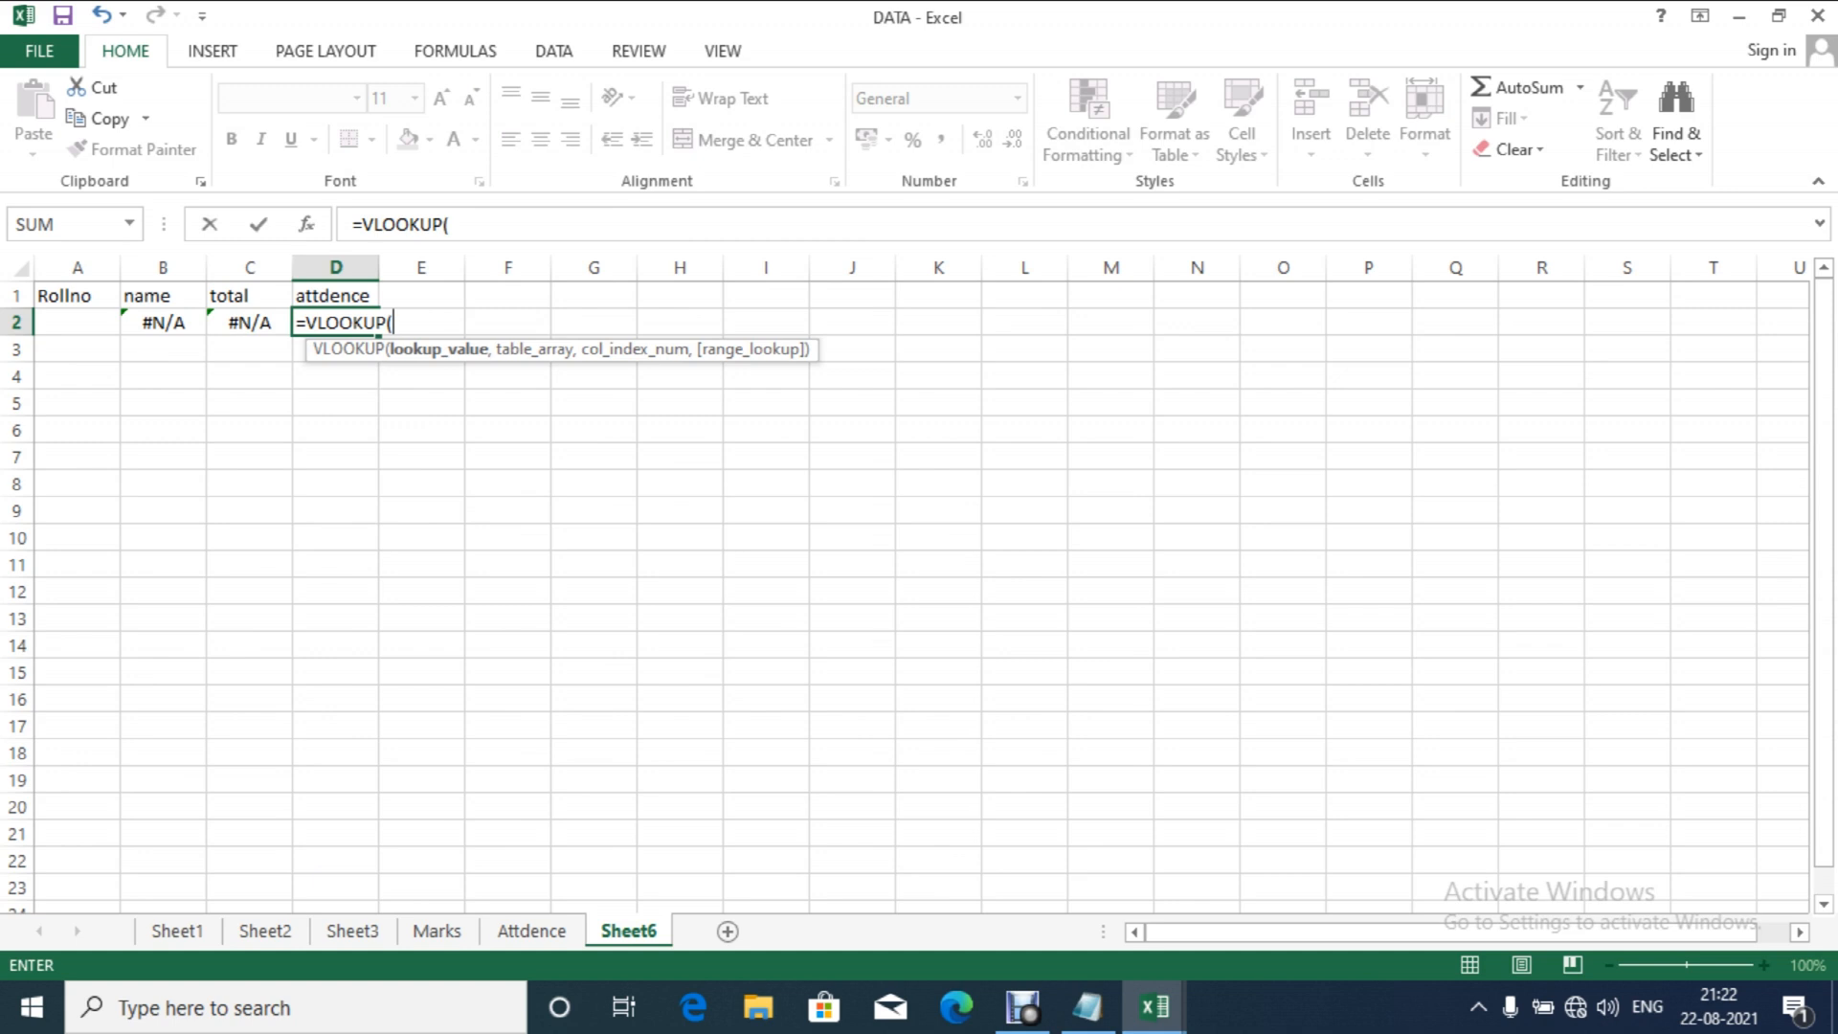
{"action": "left_click", "coordinate": [76, 322]}
{"action": "type", "text": ","}
{"action": "left_click", "coordinate": [532, 931]}
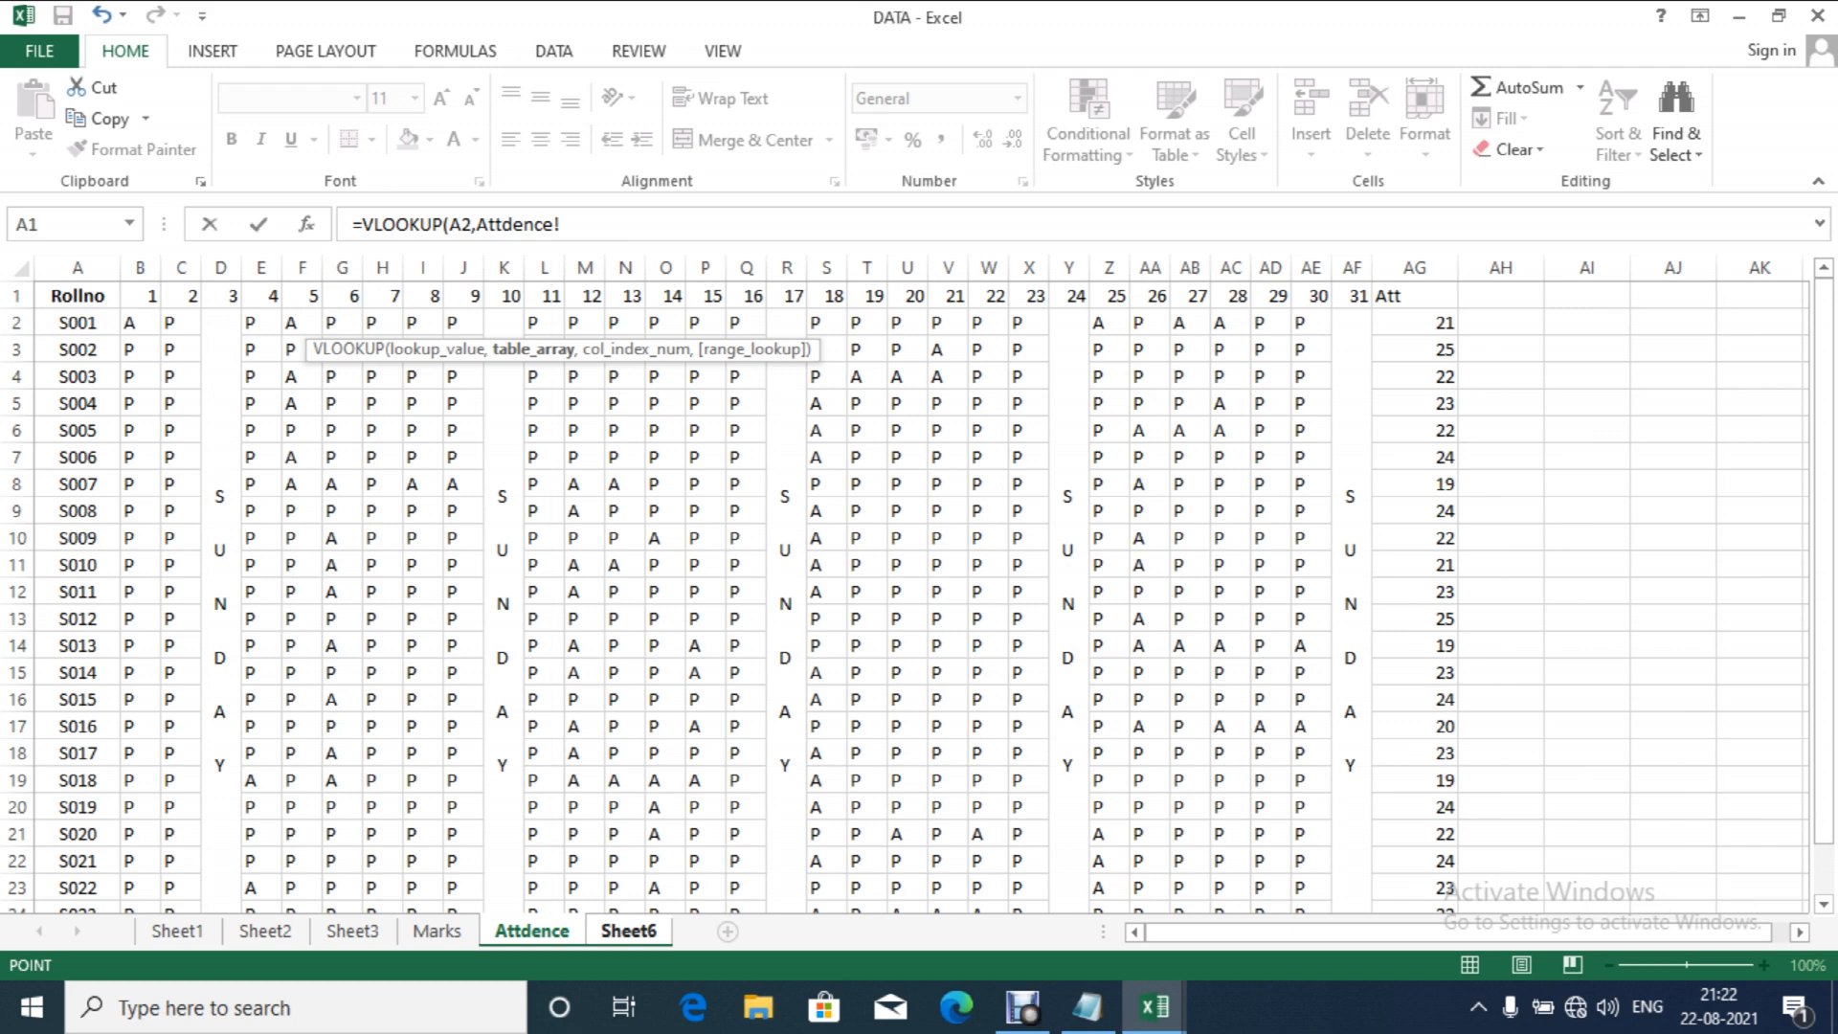
{"action": "left_click_drag", "start_coordinate": [86, 297], "coordinate": [1457, 900]}
{"action": "type", "text": ","}
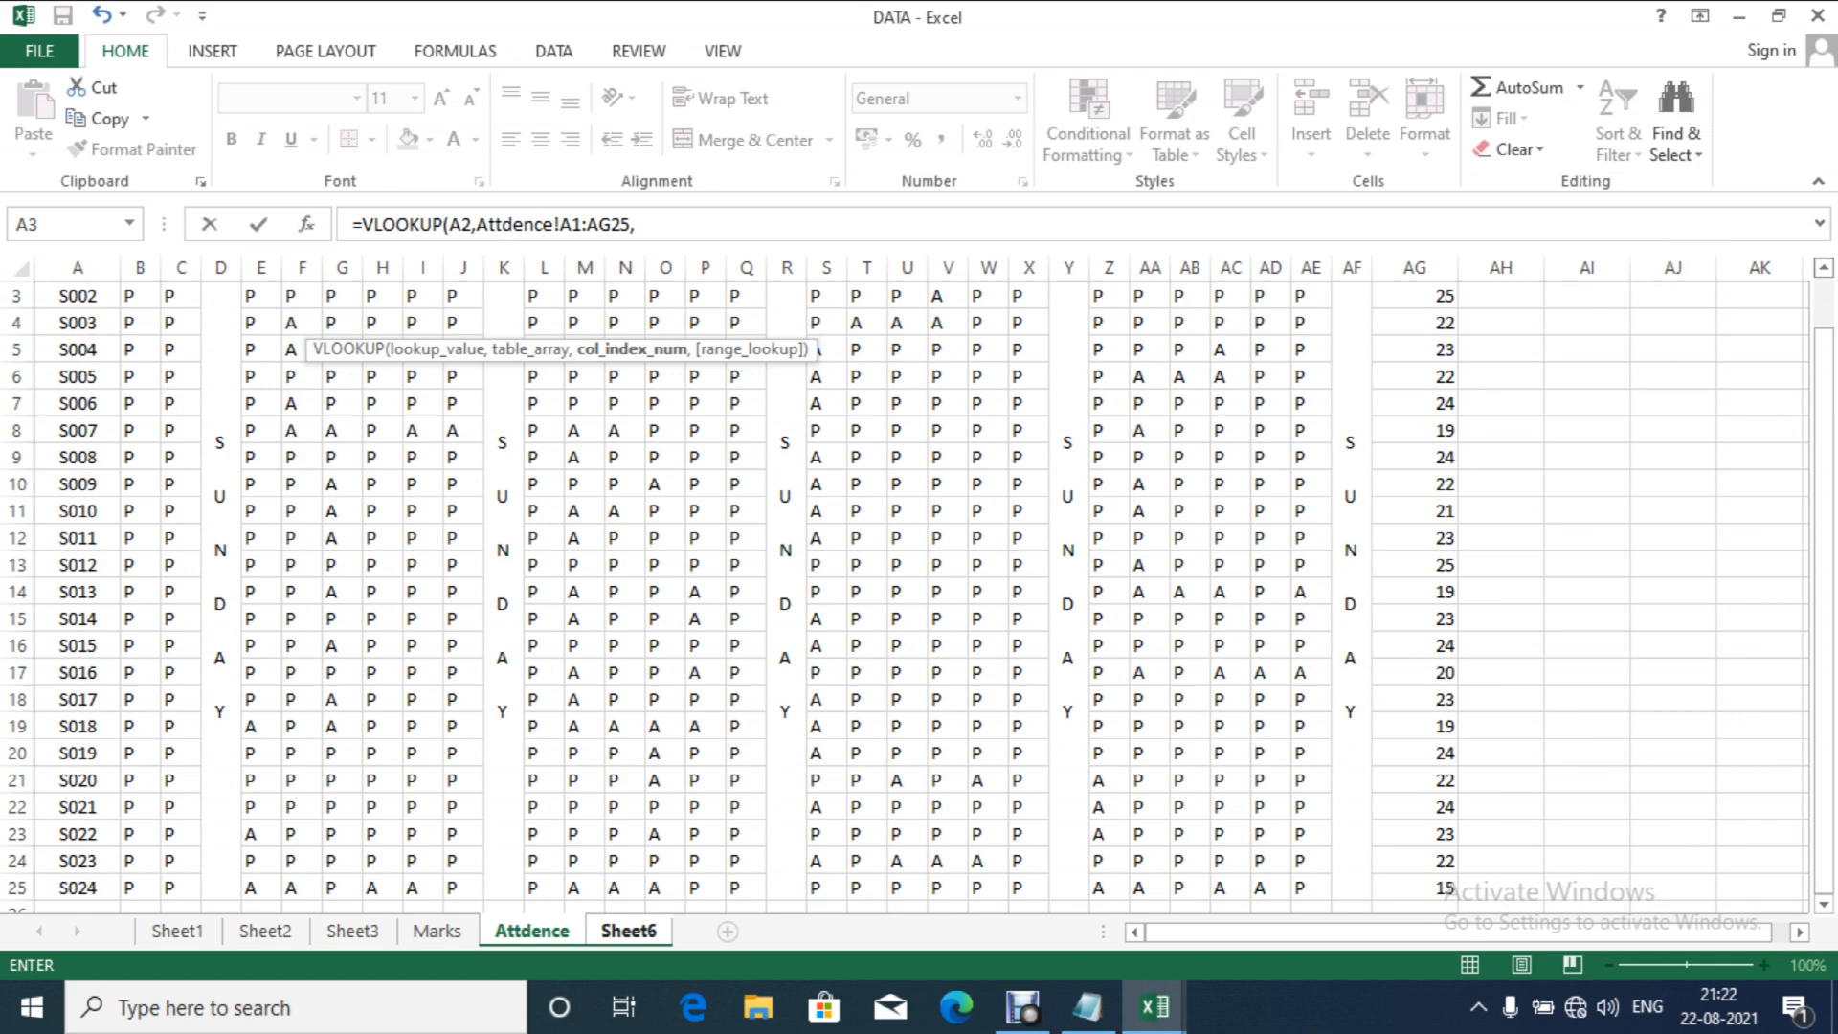
Step: Complete the attendance lookup formula with column index 33 and exact match FALSE
{"action": "scroll", "coordinate": [918, 575], "scroll_direction": "up", "scroll_amount": 1}
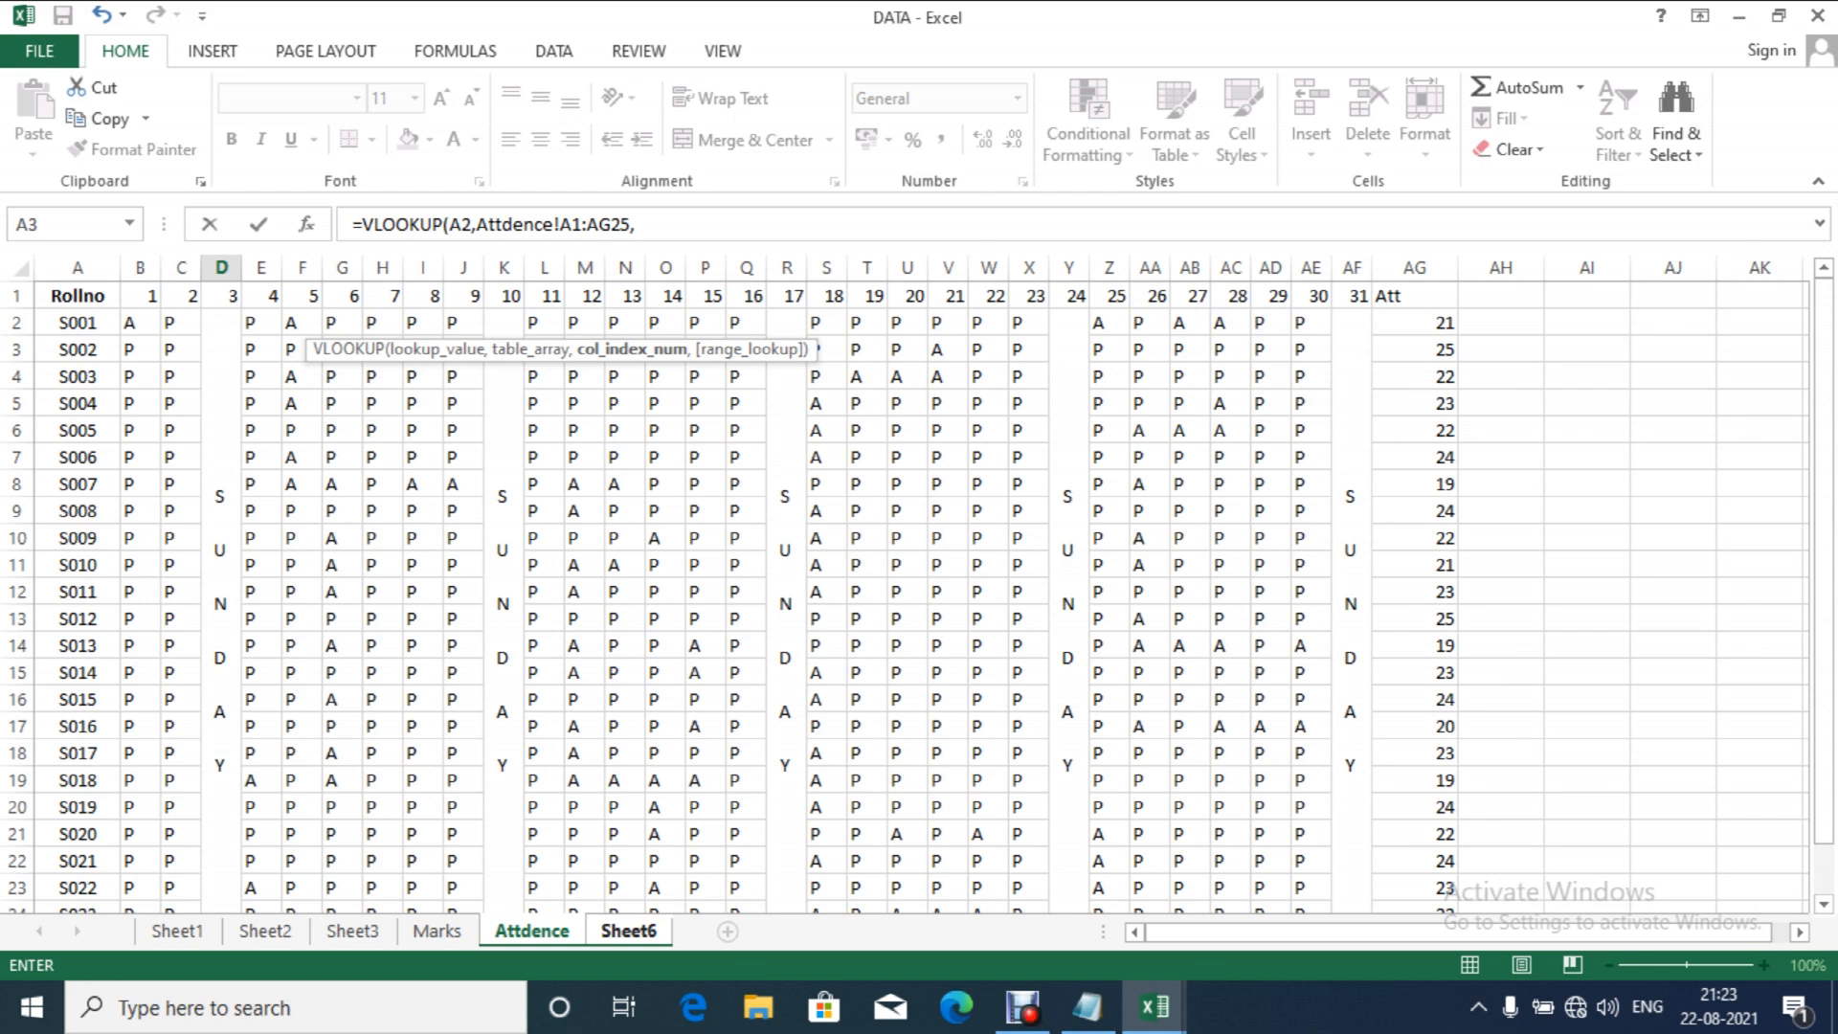
{"action": "left_click", "coordinate": [635, 224]}
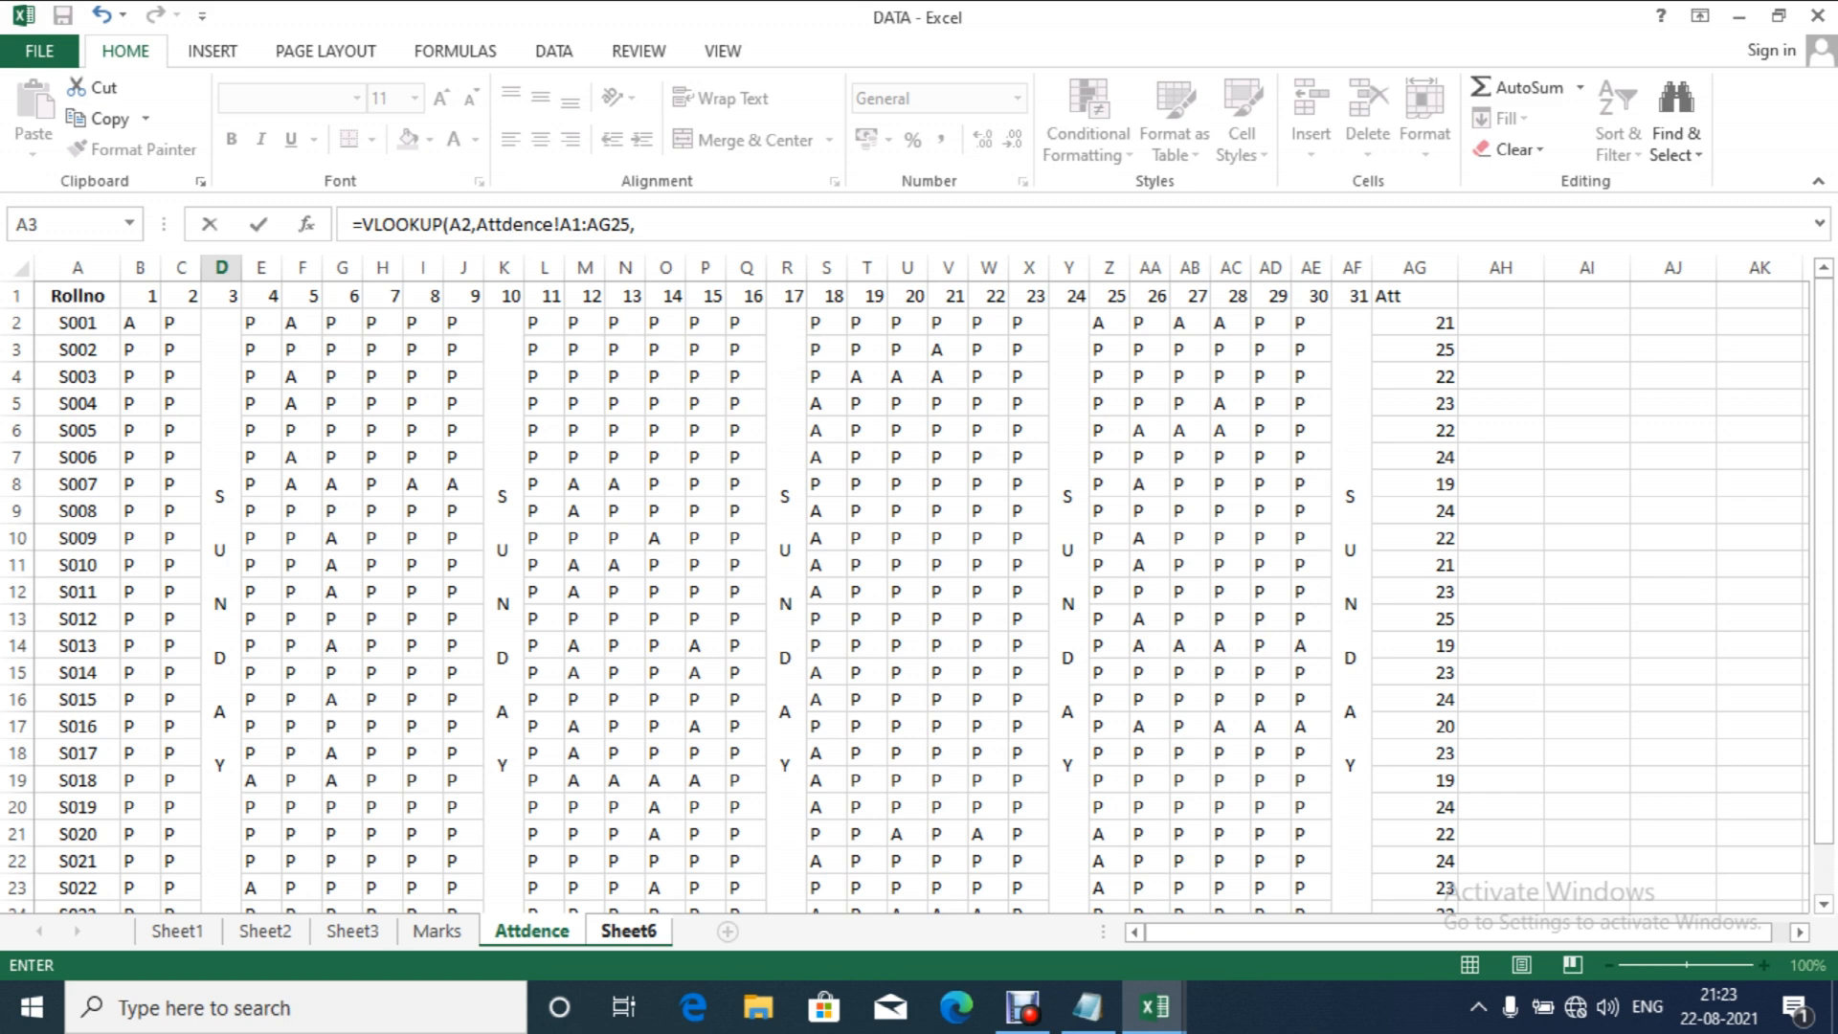
{"action": "type", "text": "33,"}
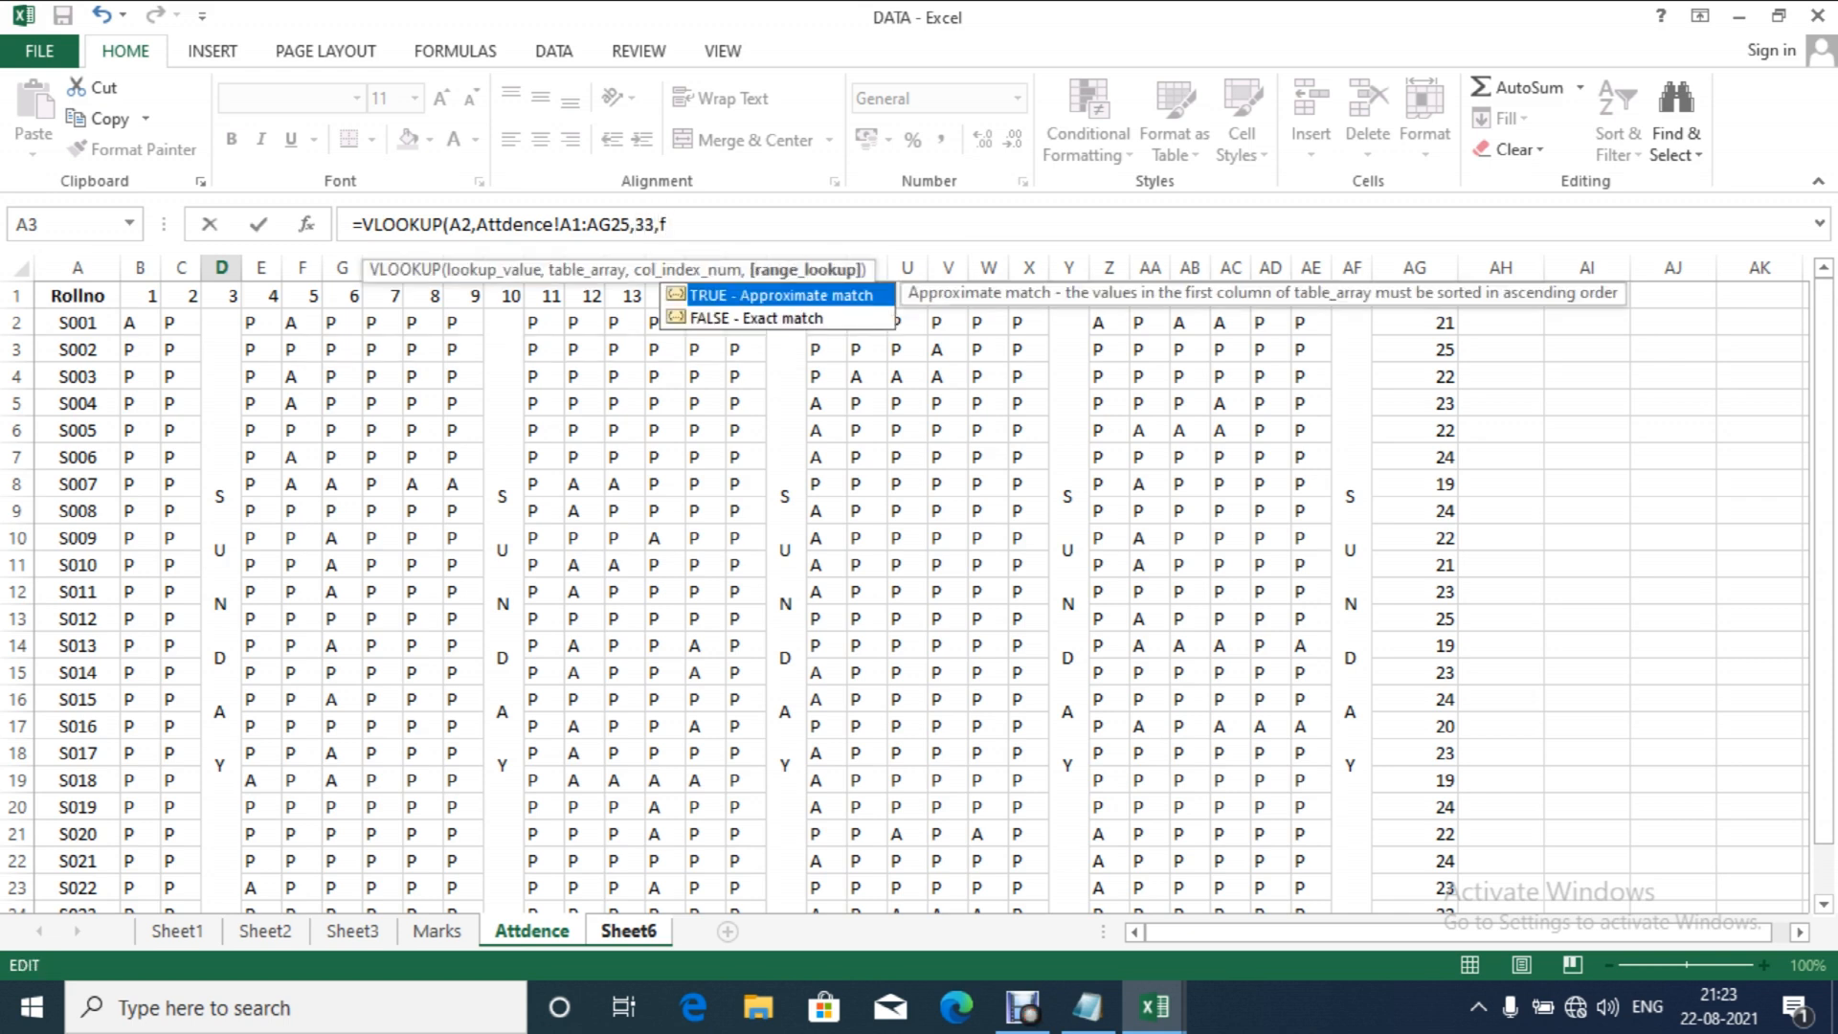
{"action": "type", "text": "f"}
{"action": "key", "text": "Tab"}
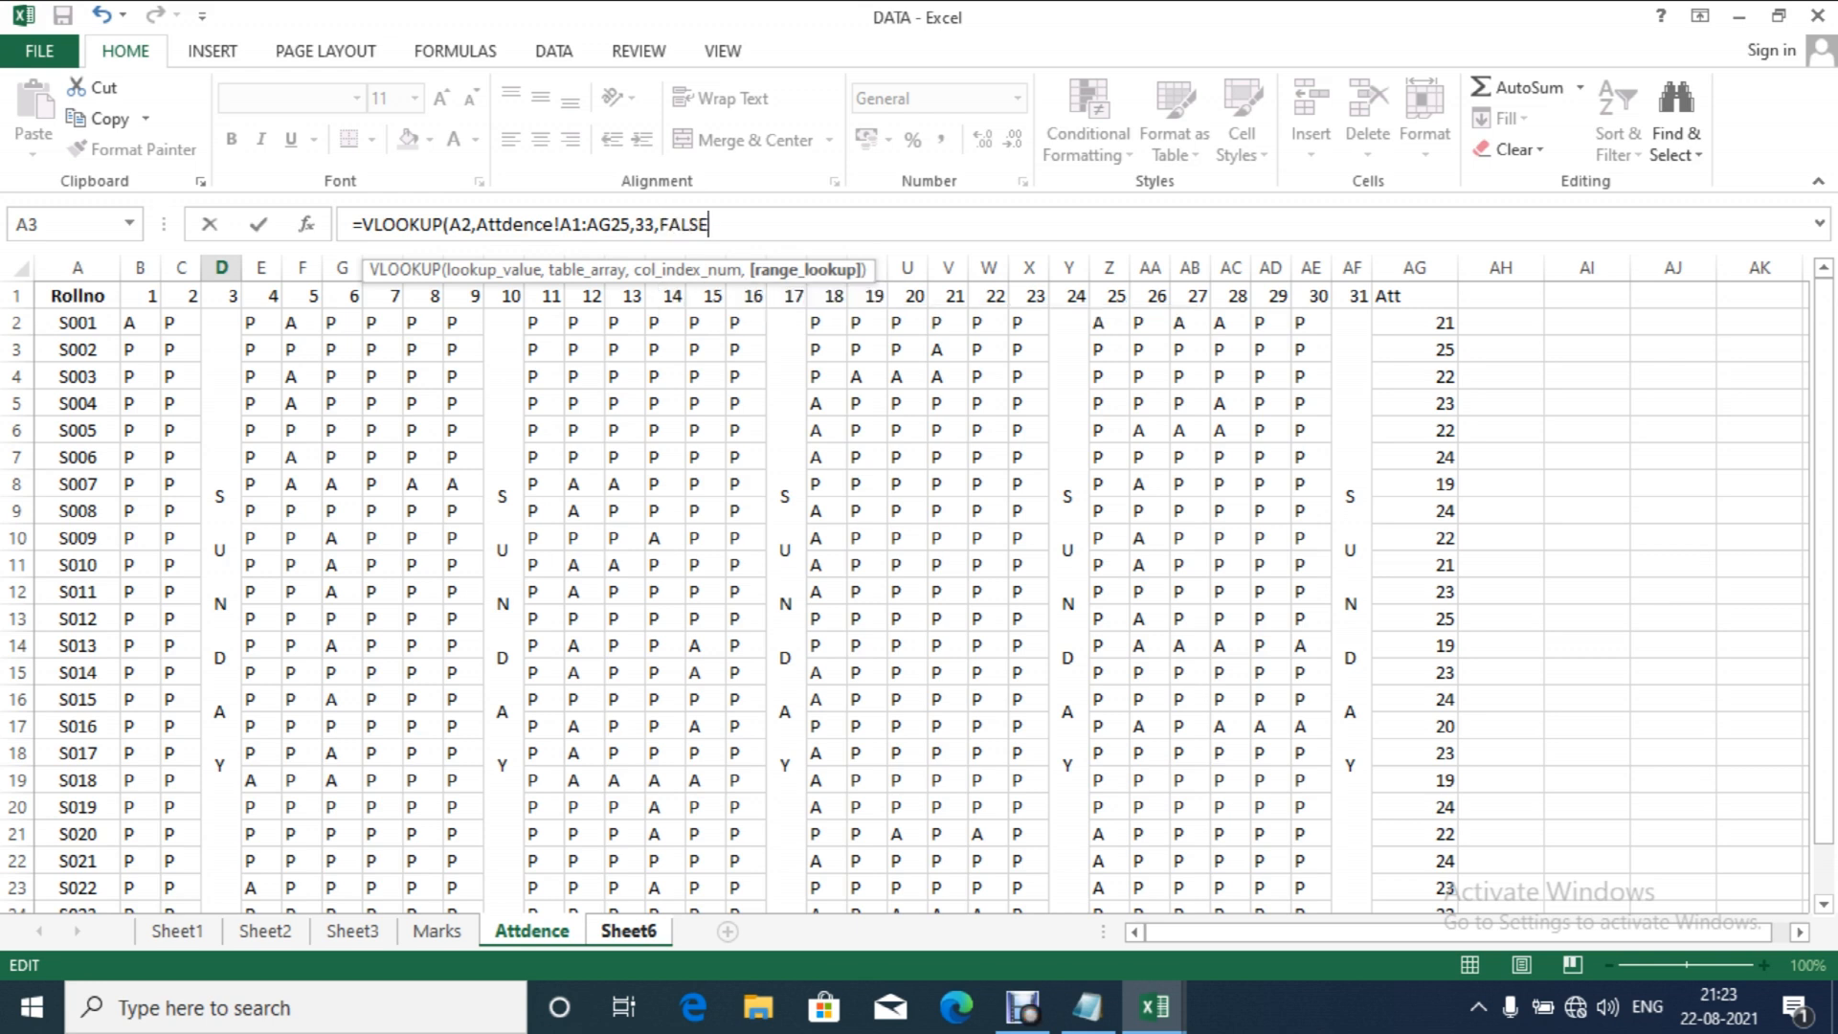
{"action": "type", "text": ")"}
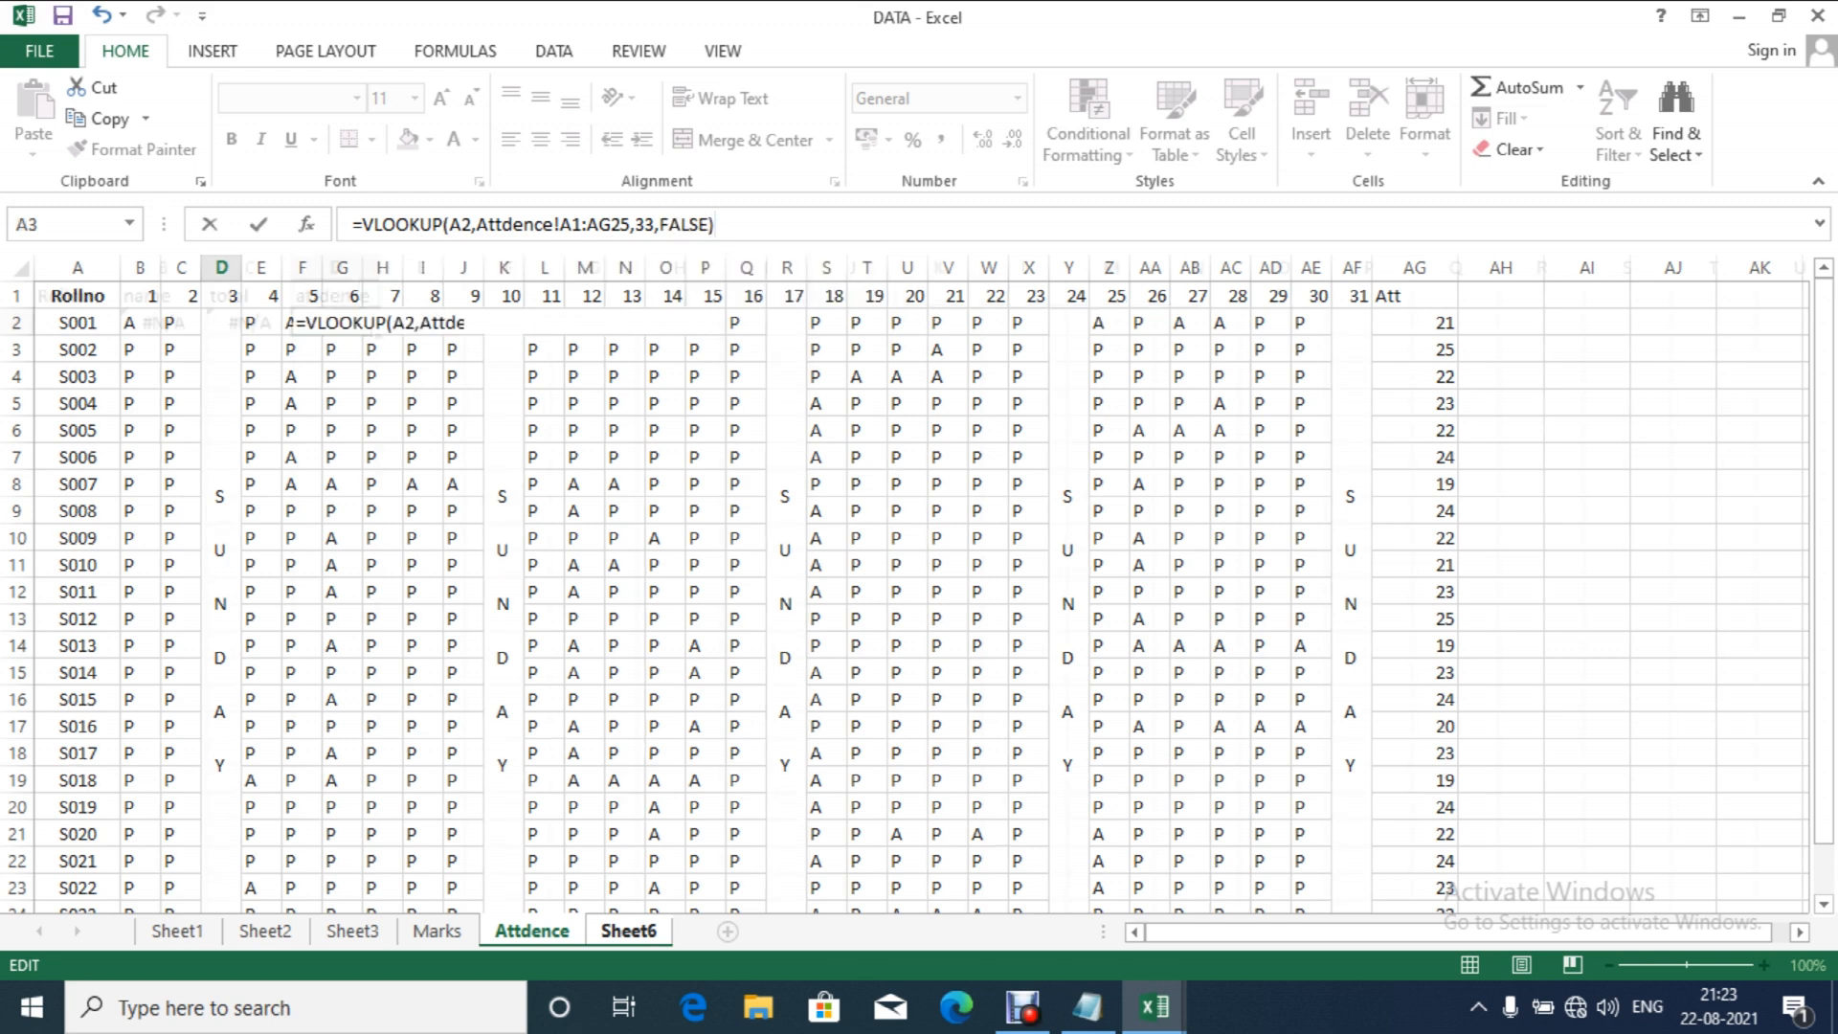
{"action": "key", "text": "Return"}
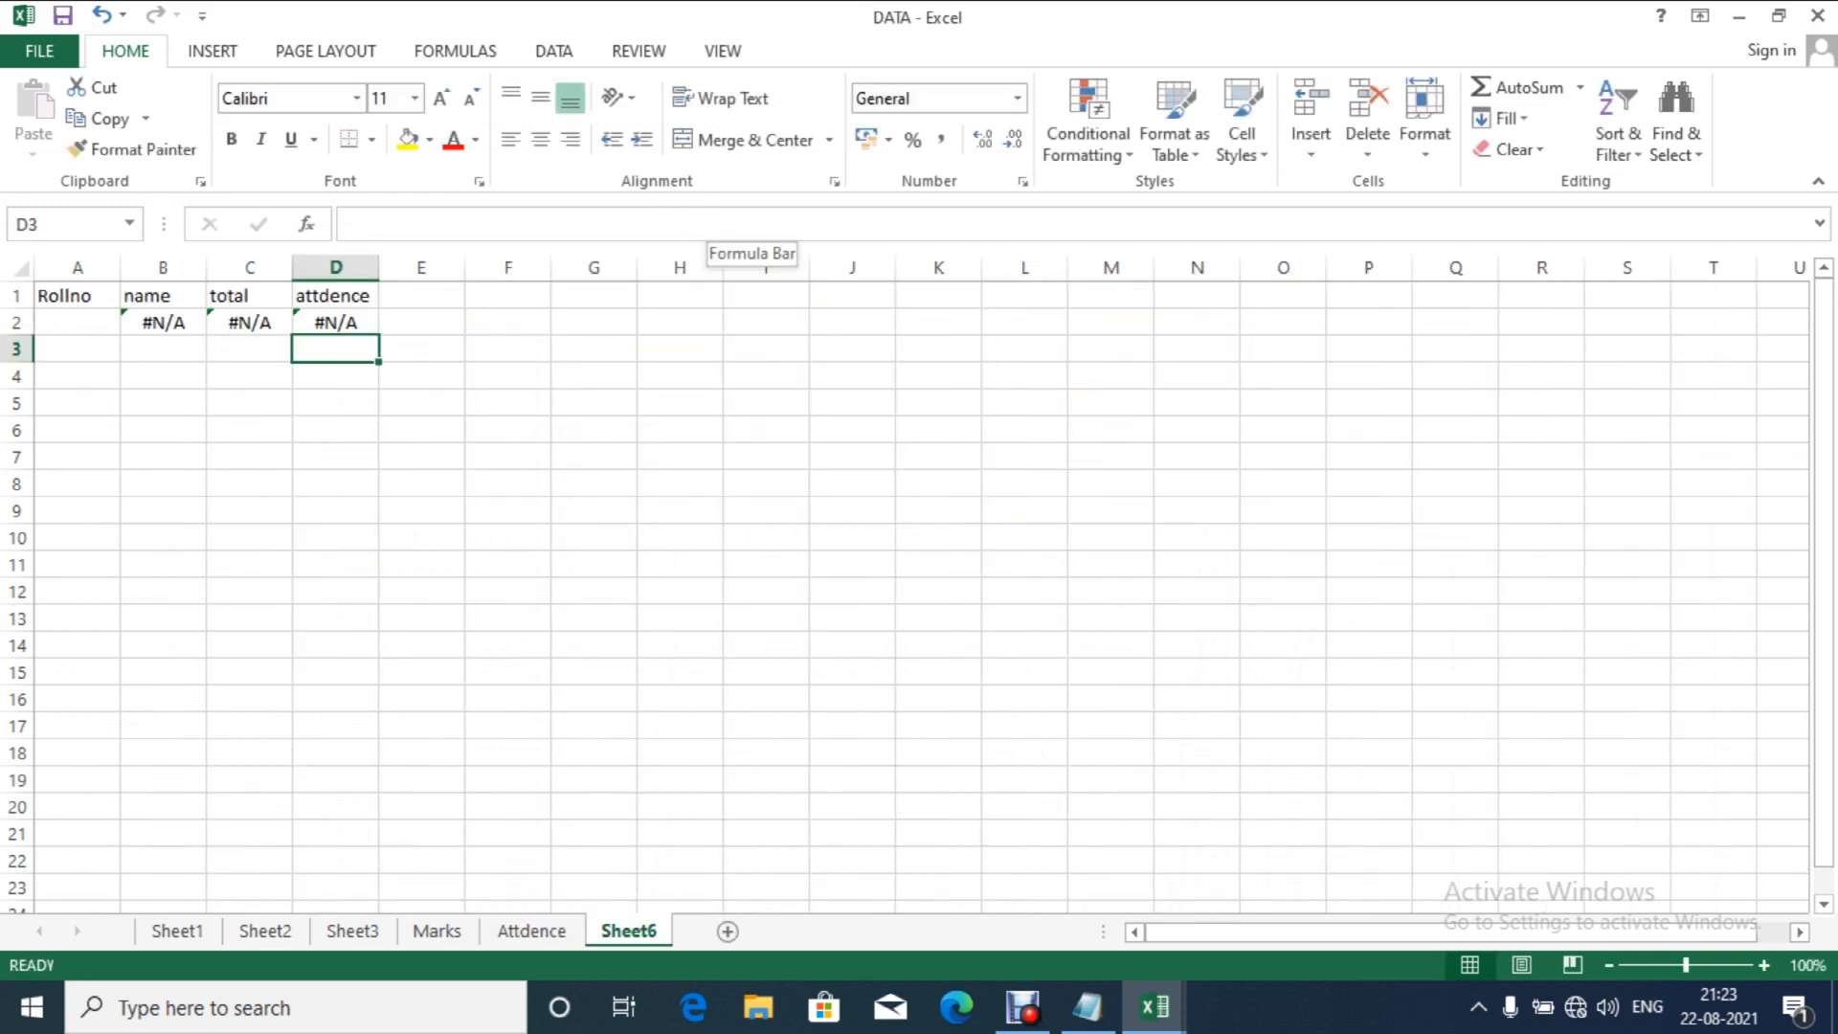
Step: Enter roll number S006 in A2 to test the three lookups
{"action": "key", "text": "Up"}
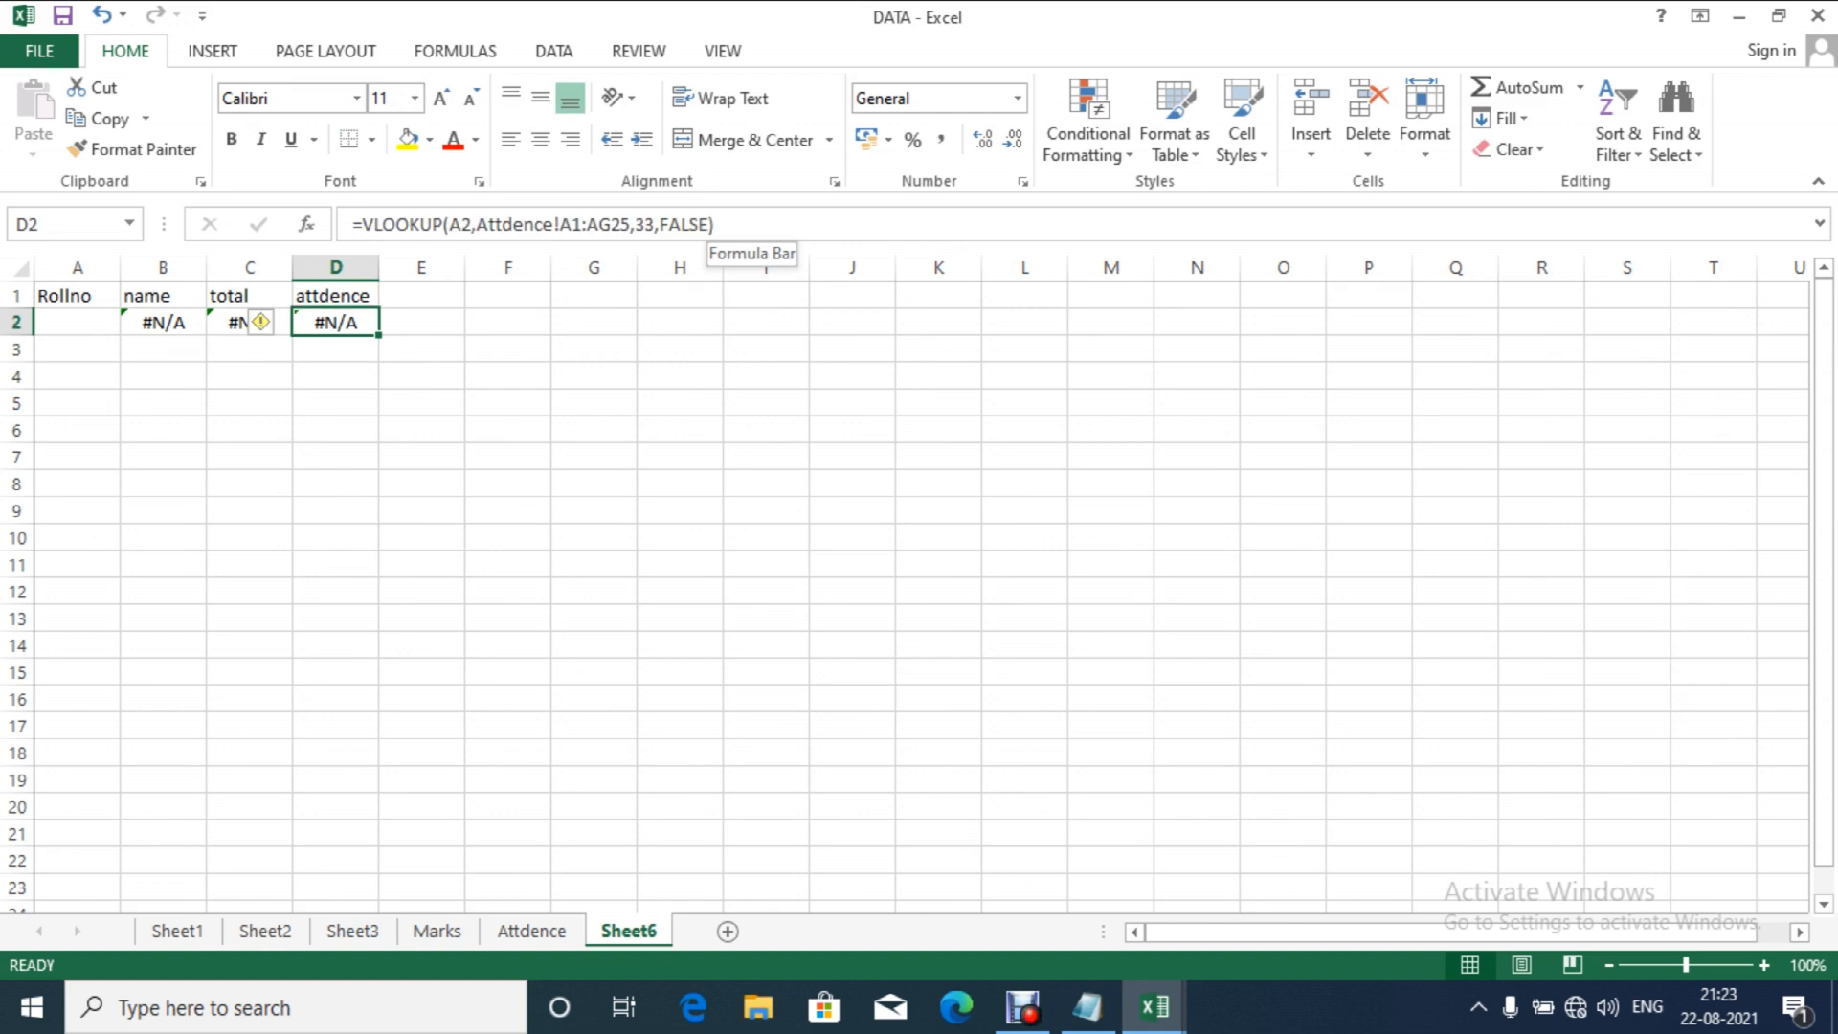
{"action": "key", "text": "Left"}
{"action": "key", "text": "Left"}
{"action": "key", "text": "Left"}
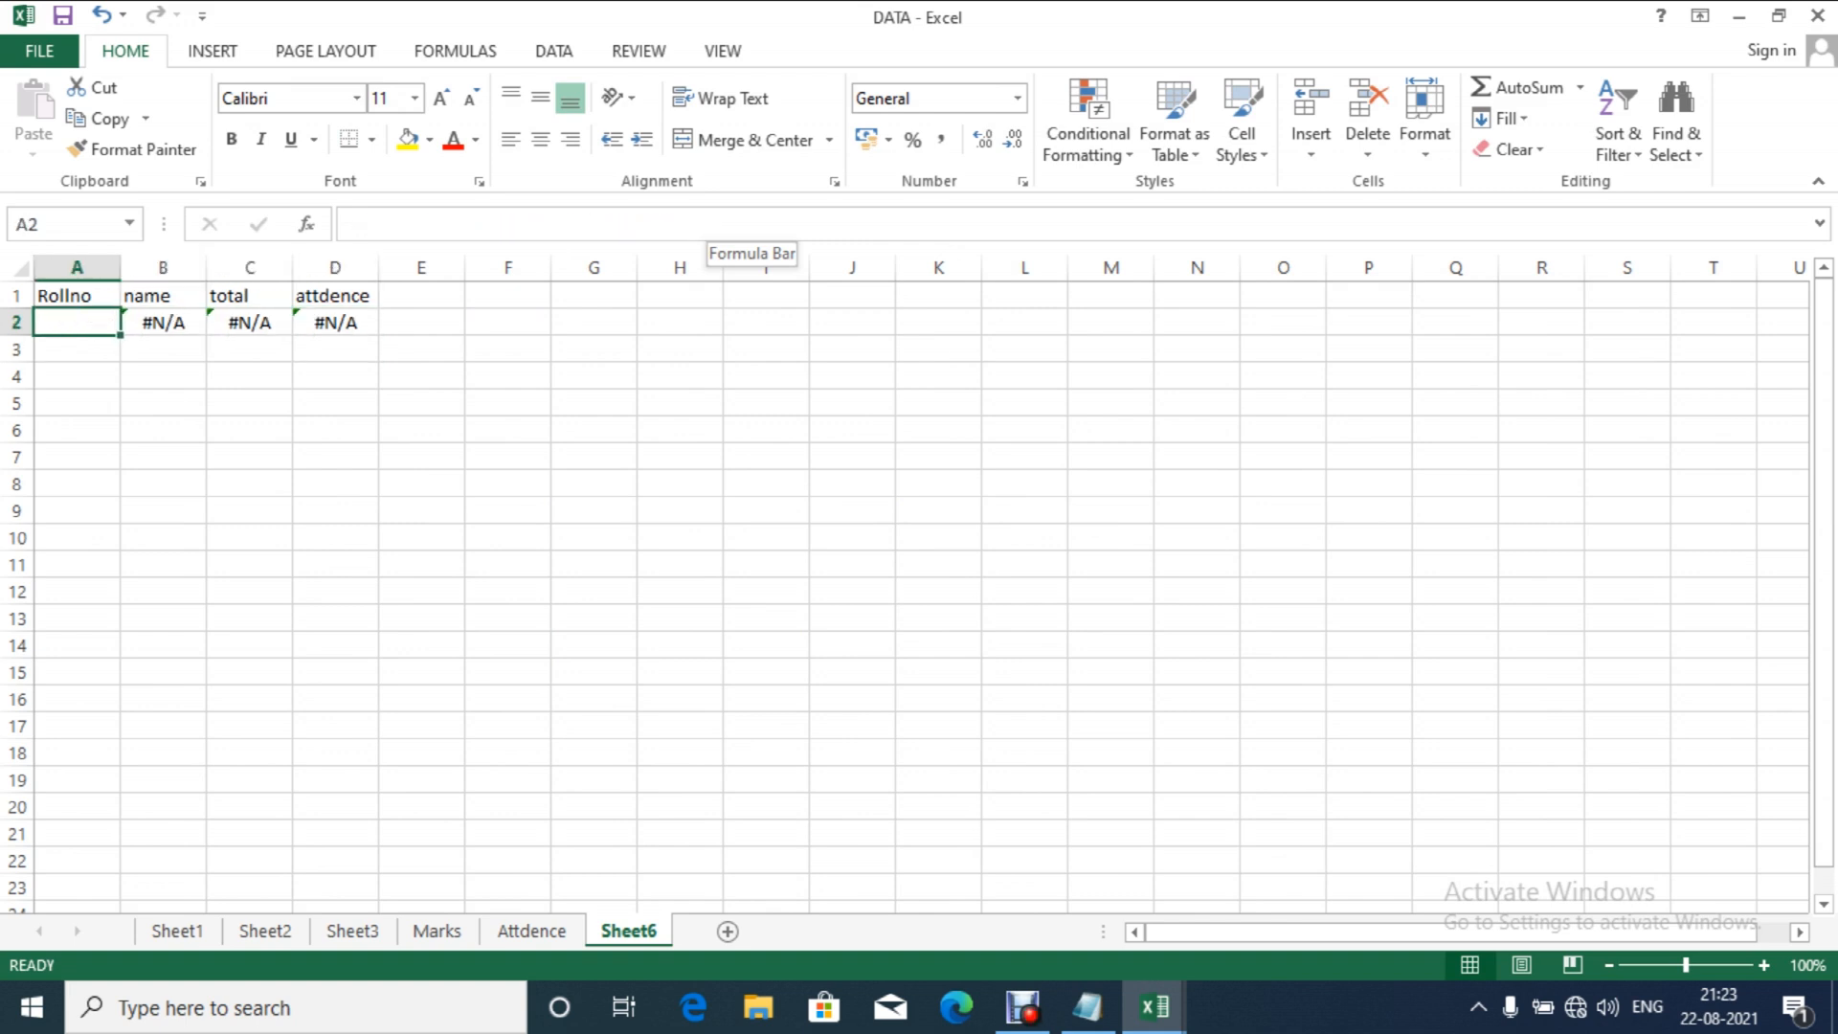
{"action": "type", "text": "S006"}
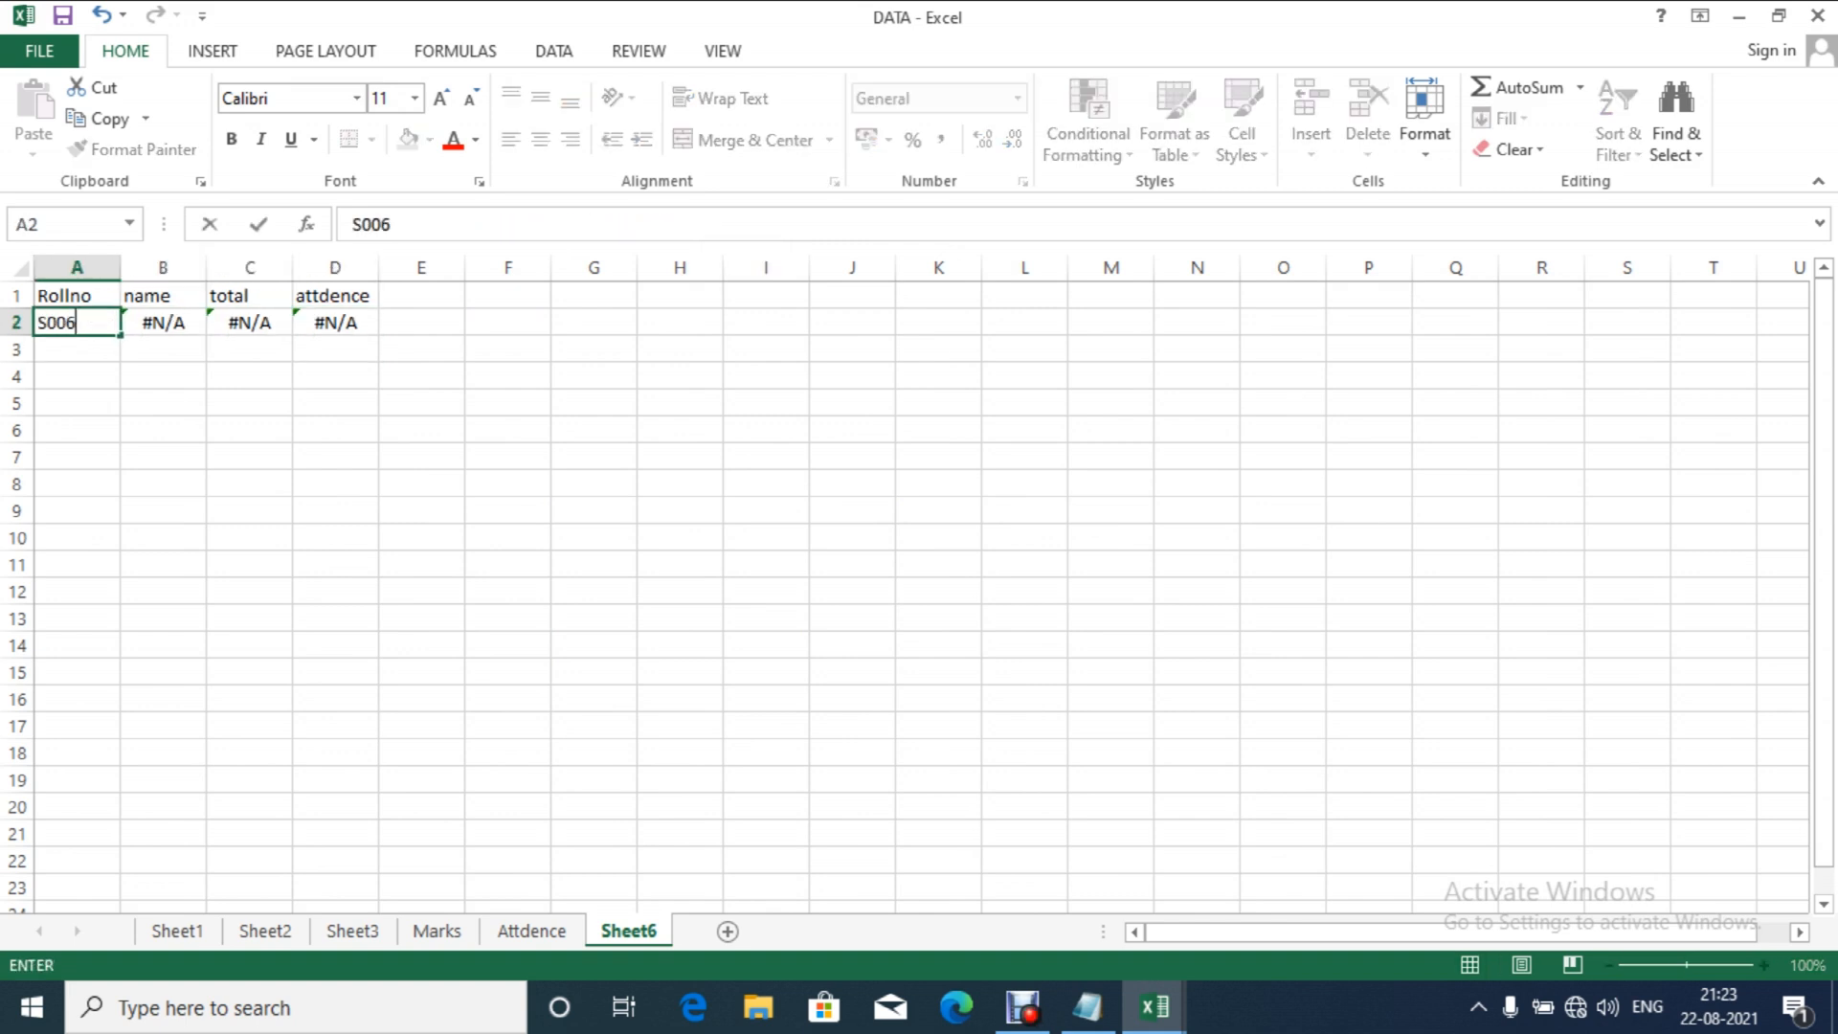
{"action": "key", "text": "Return"}
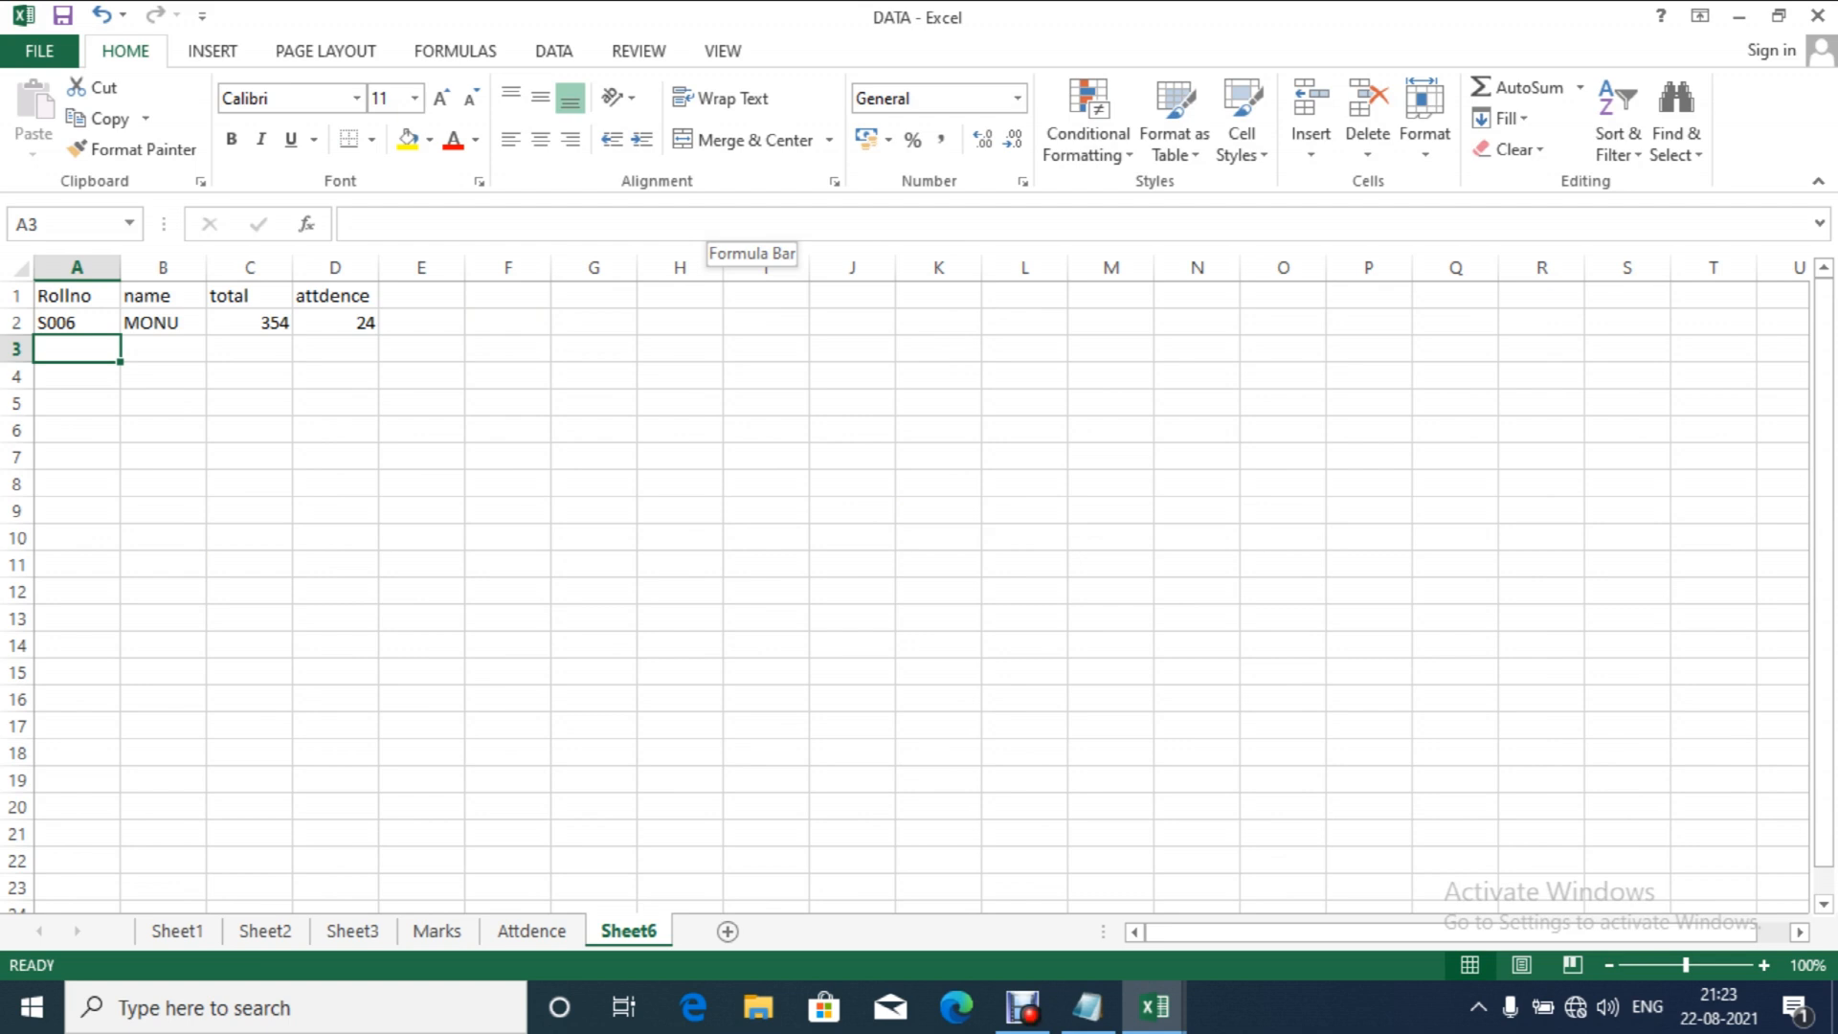
Step: Set the roll number in A2 to s009
{"action": "left_click", "coordinate": [76, 322]}
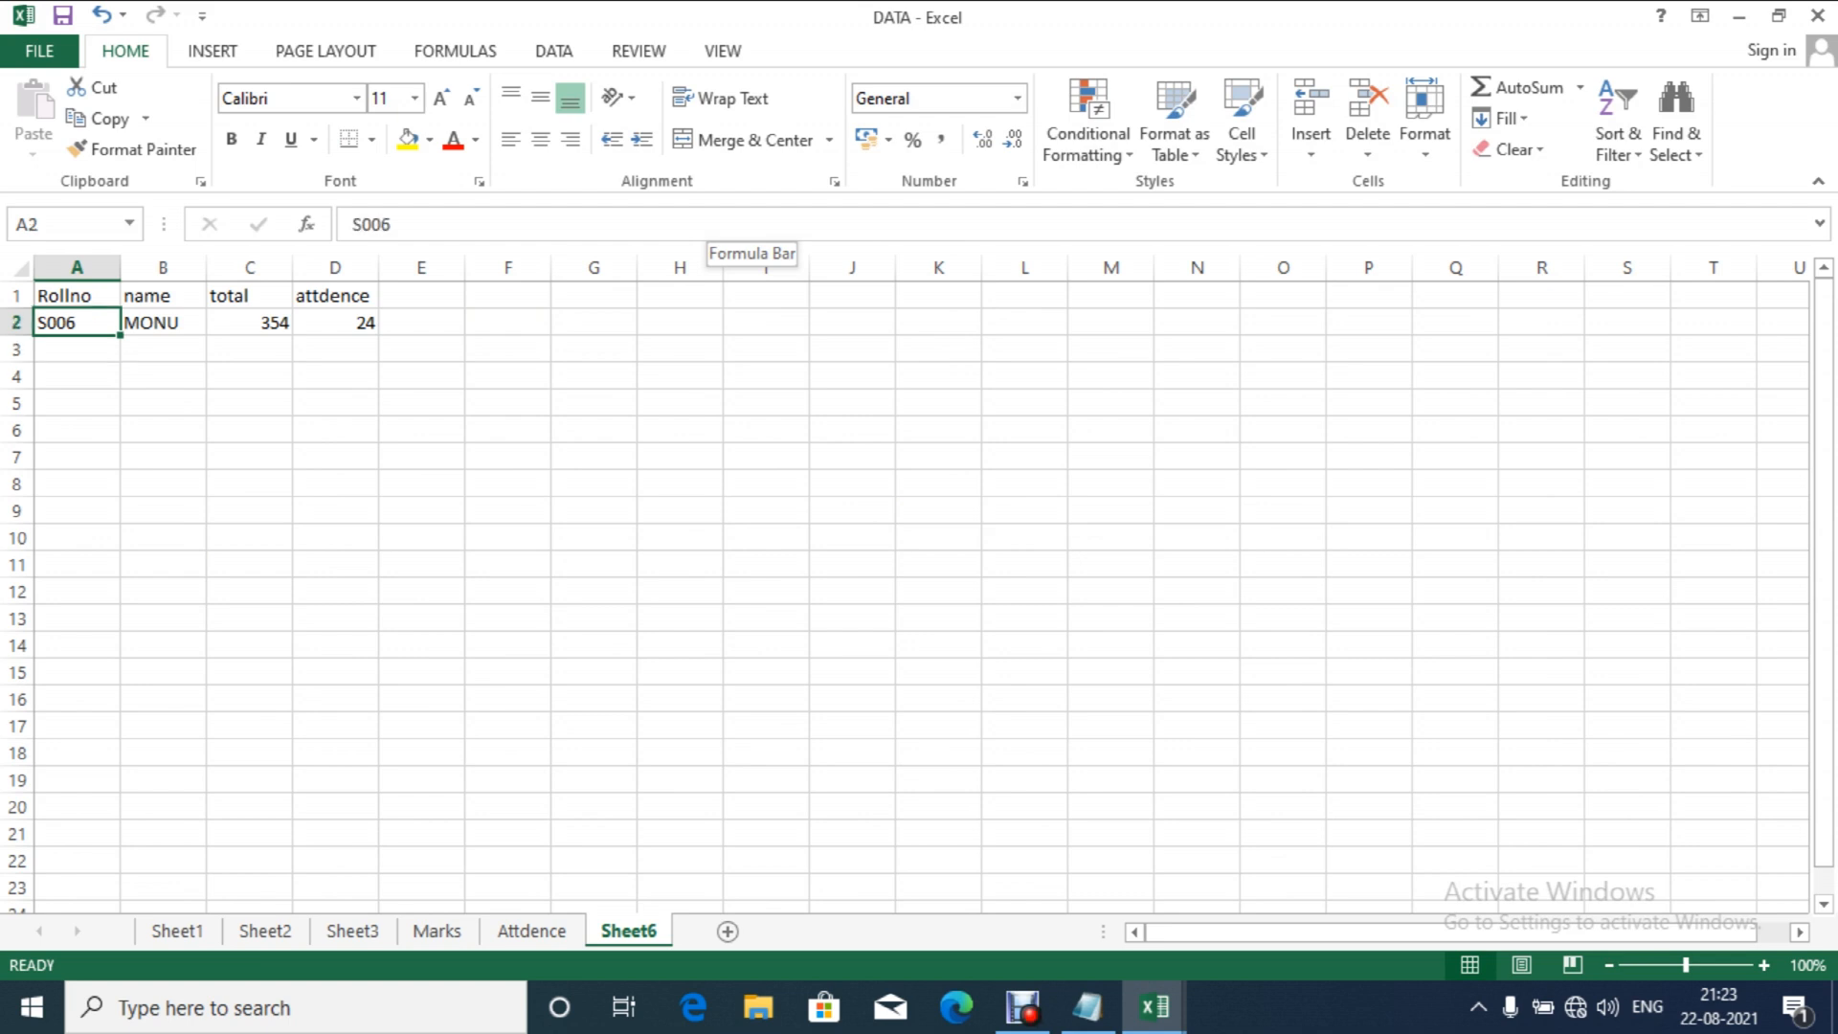
{"action": "type", "text": "s009"}
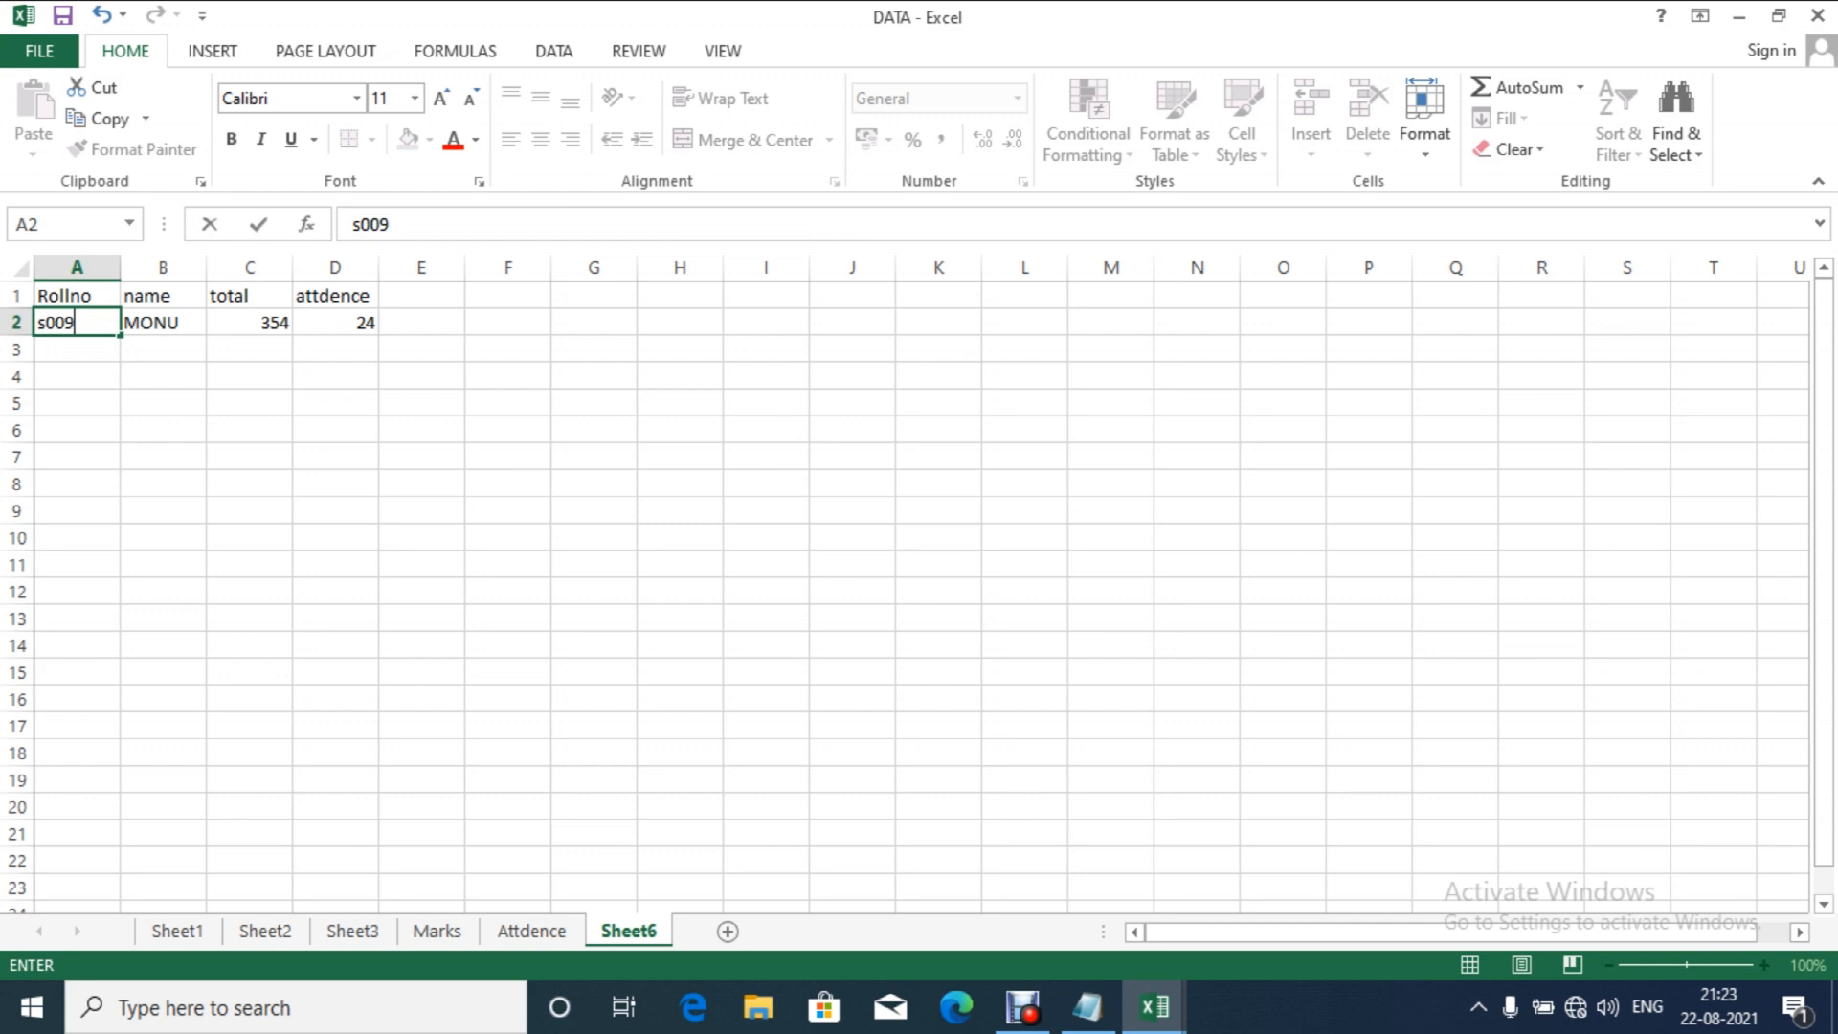
{"action": "key", "text": "Return"}
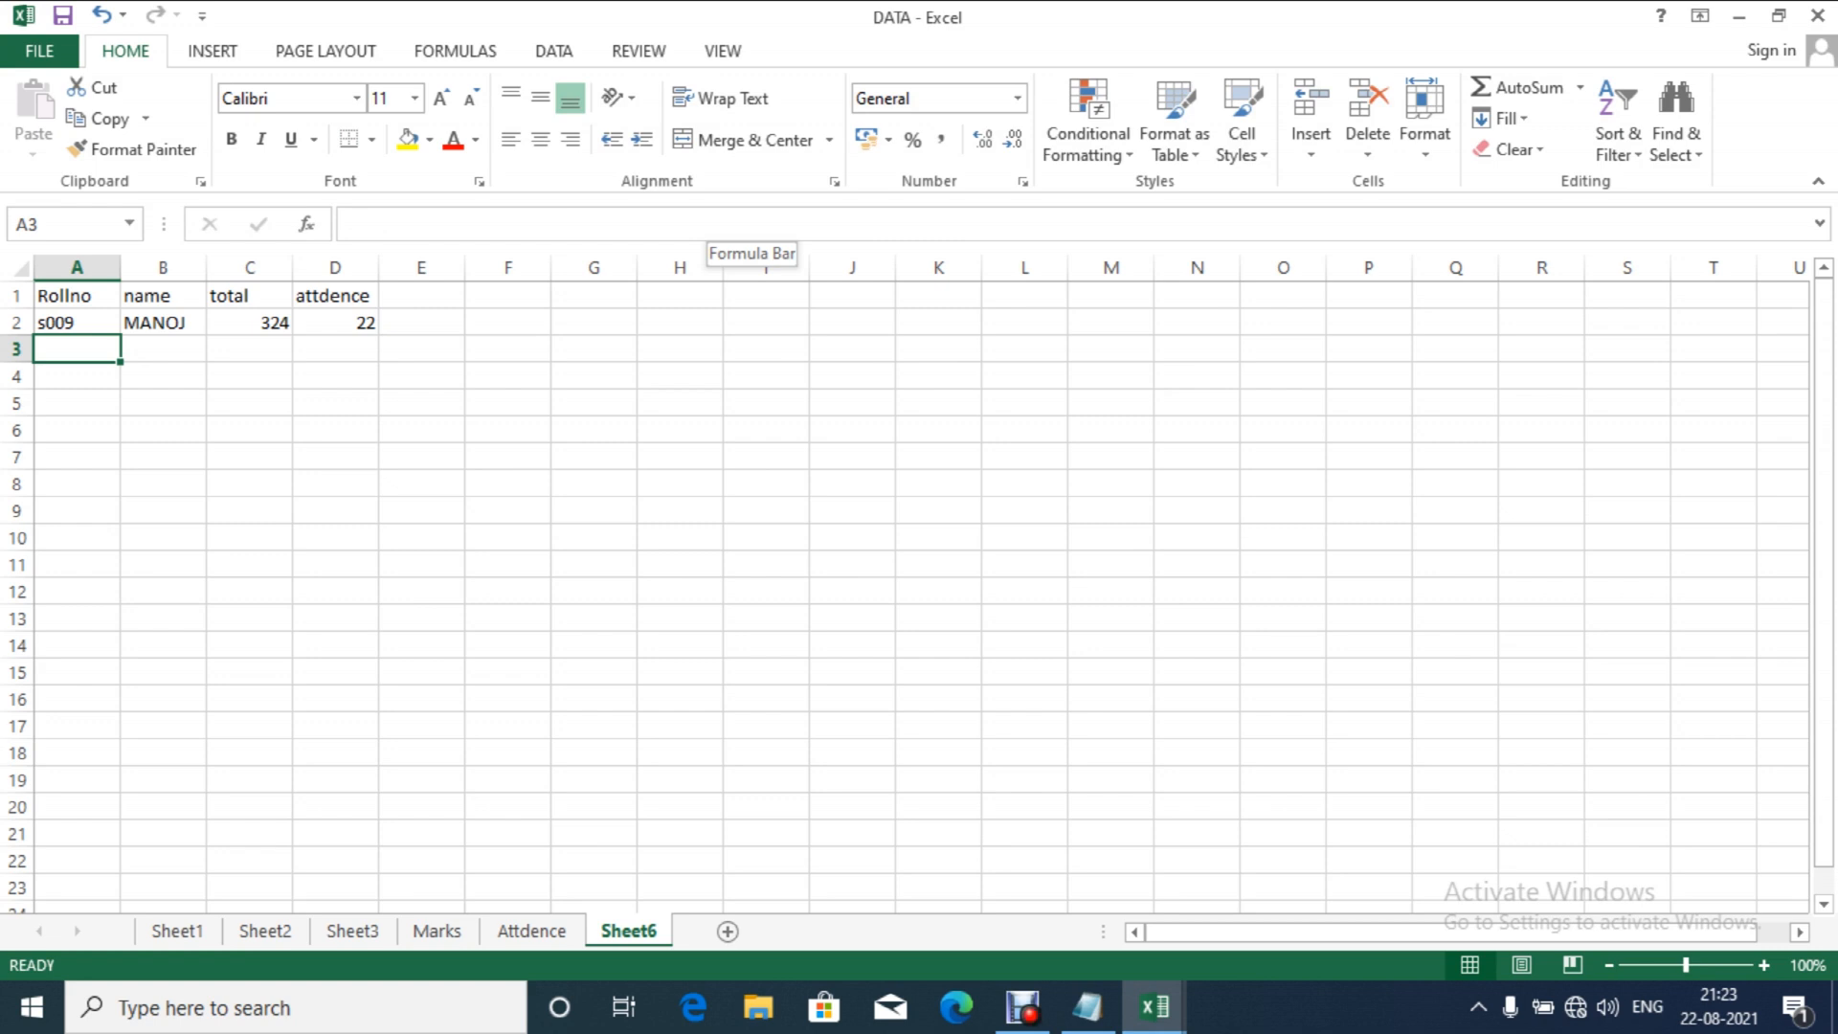
Step: Lock the rows of the table array in the B2 name formula as Marks!A$1:M$25
{"action": "key", "text": "Up"}
{"action": "key", "text": "Right"}
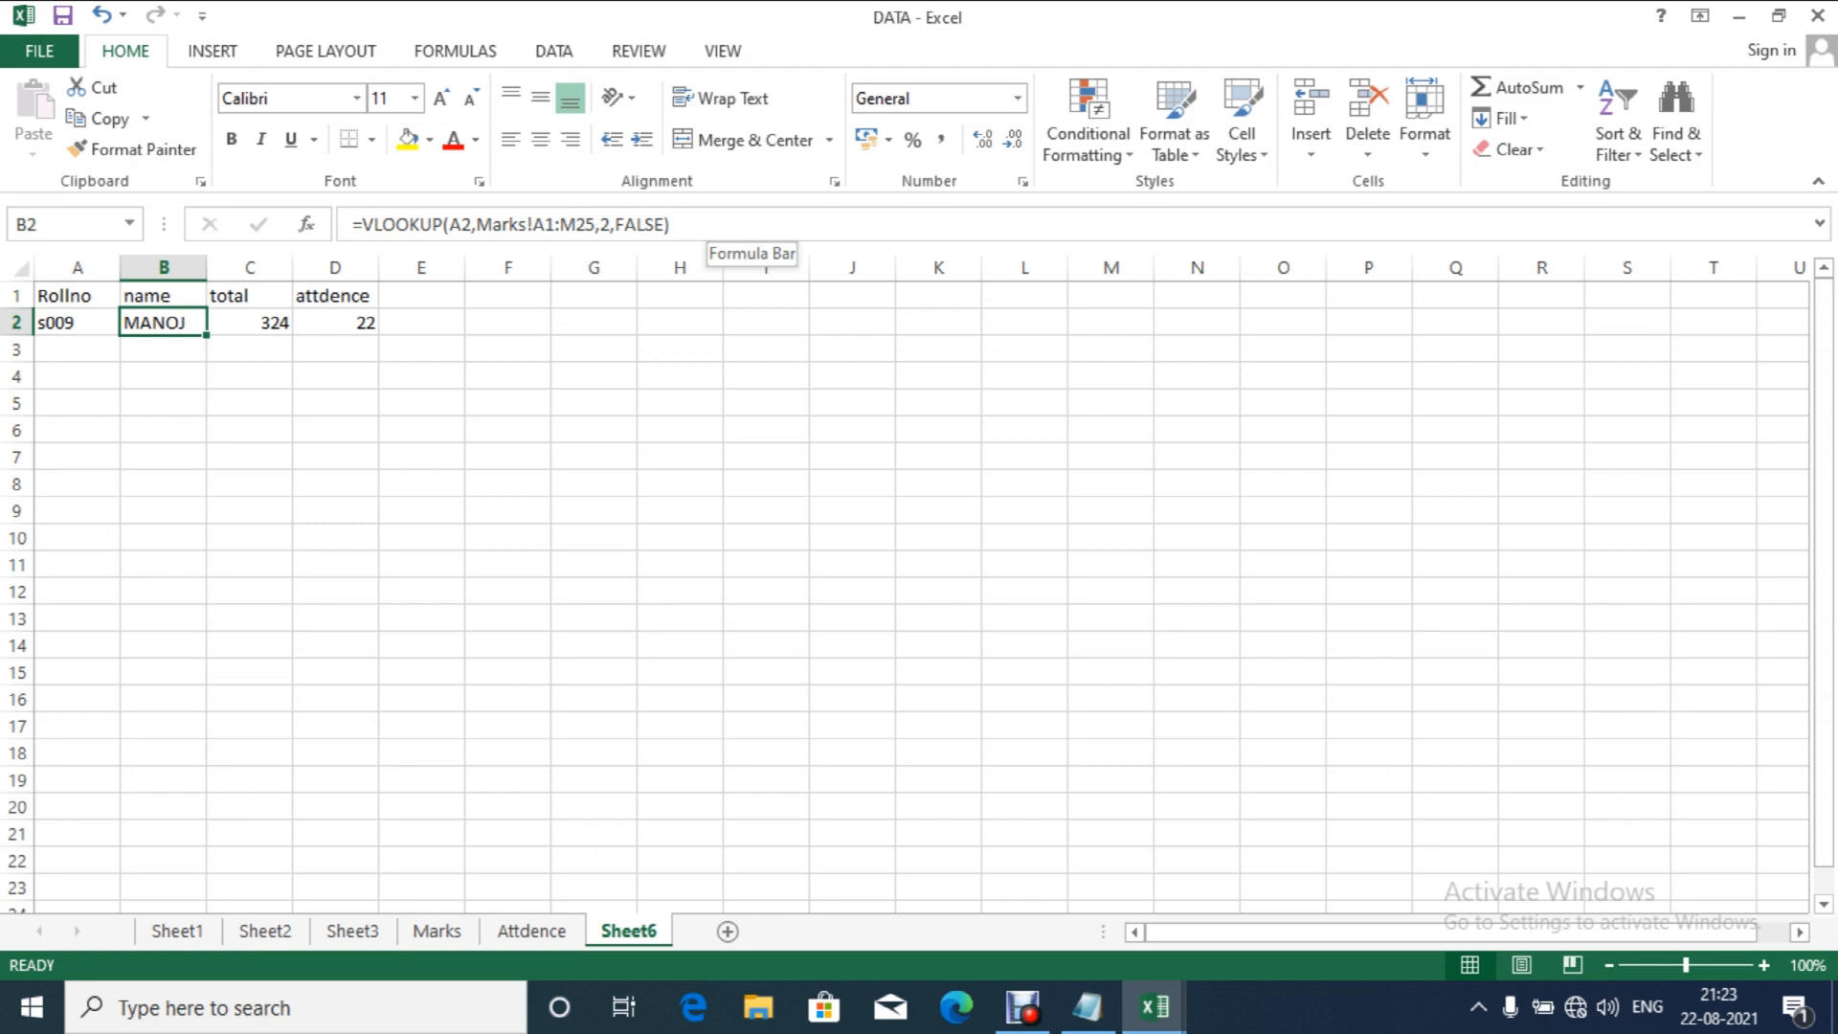
{"action": "key", "text": "F2"}
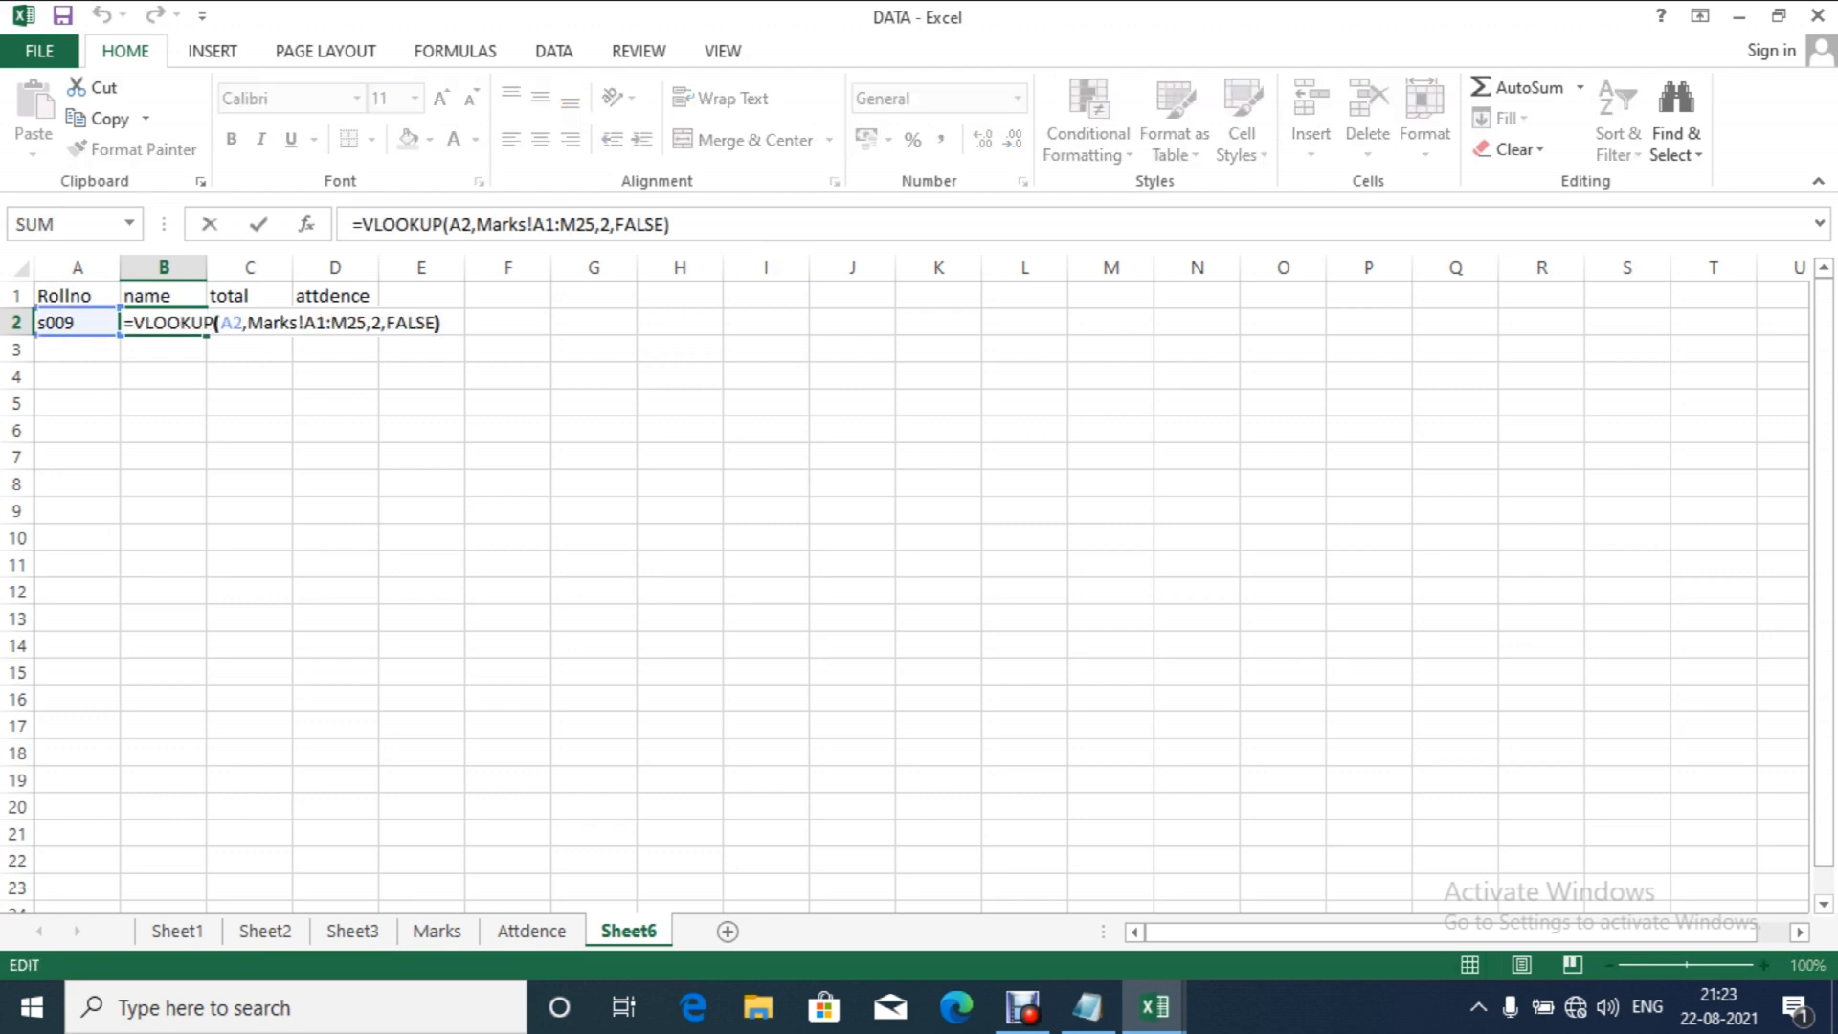
{"action": "left_click", "coordinate": [331, 323]}
{"action": "key", "text": "Right"}
{"action": "key", "text": "Right"}
{"action": "key", "text": "Right"}
{"action": "key", "text": "Right"}
{"action": "key", "text": "Right"}
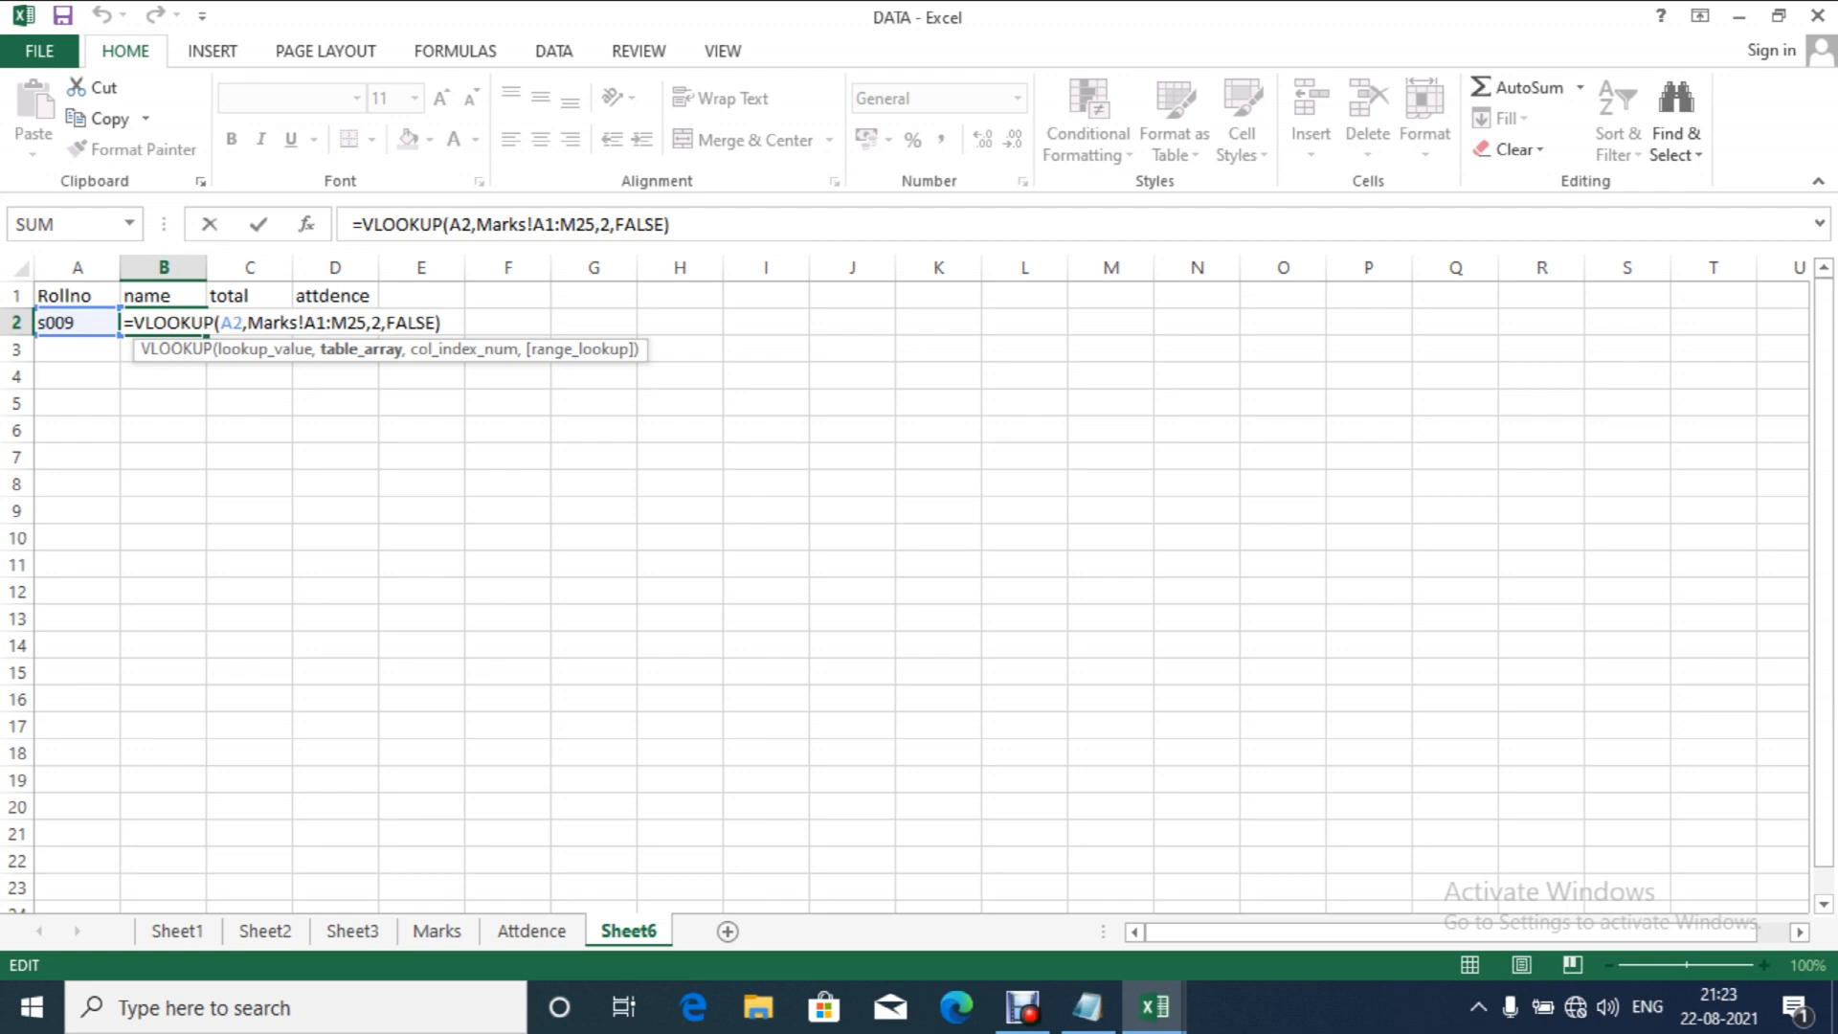
{"action": "type", "text": "$"}
{"action": "key", "text": "Right"}
{"action": "key", "text": "Right"}
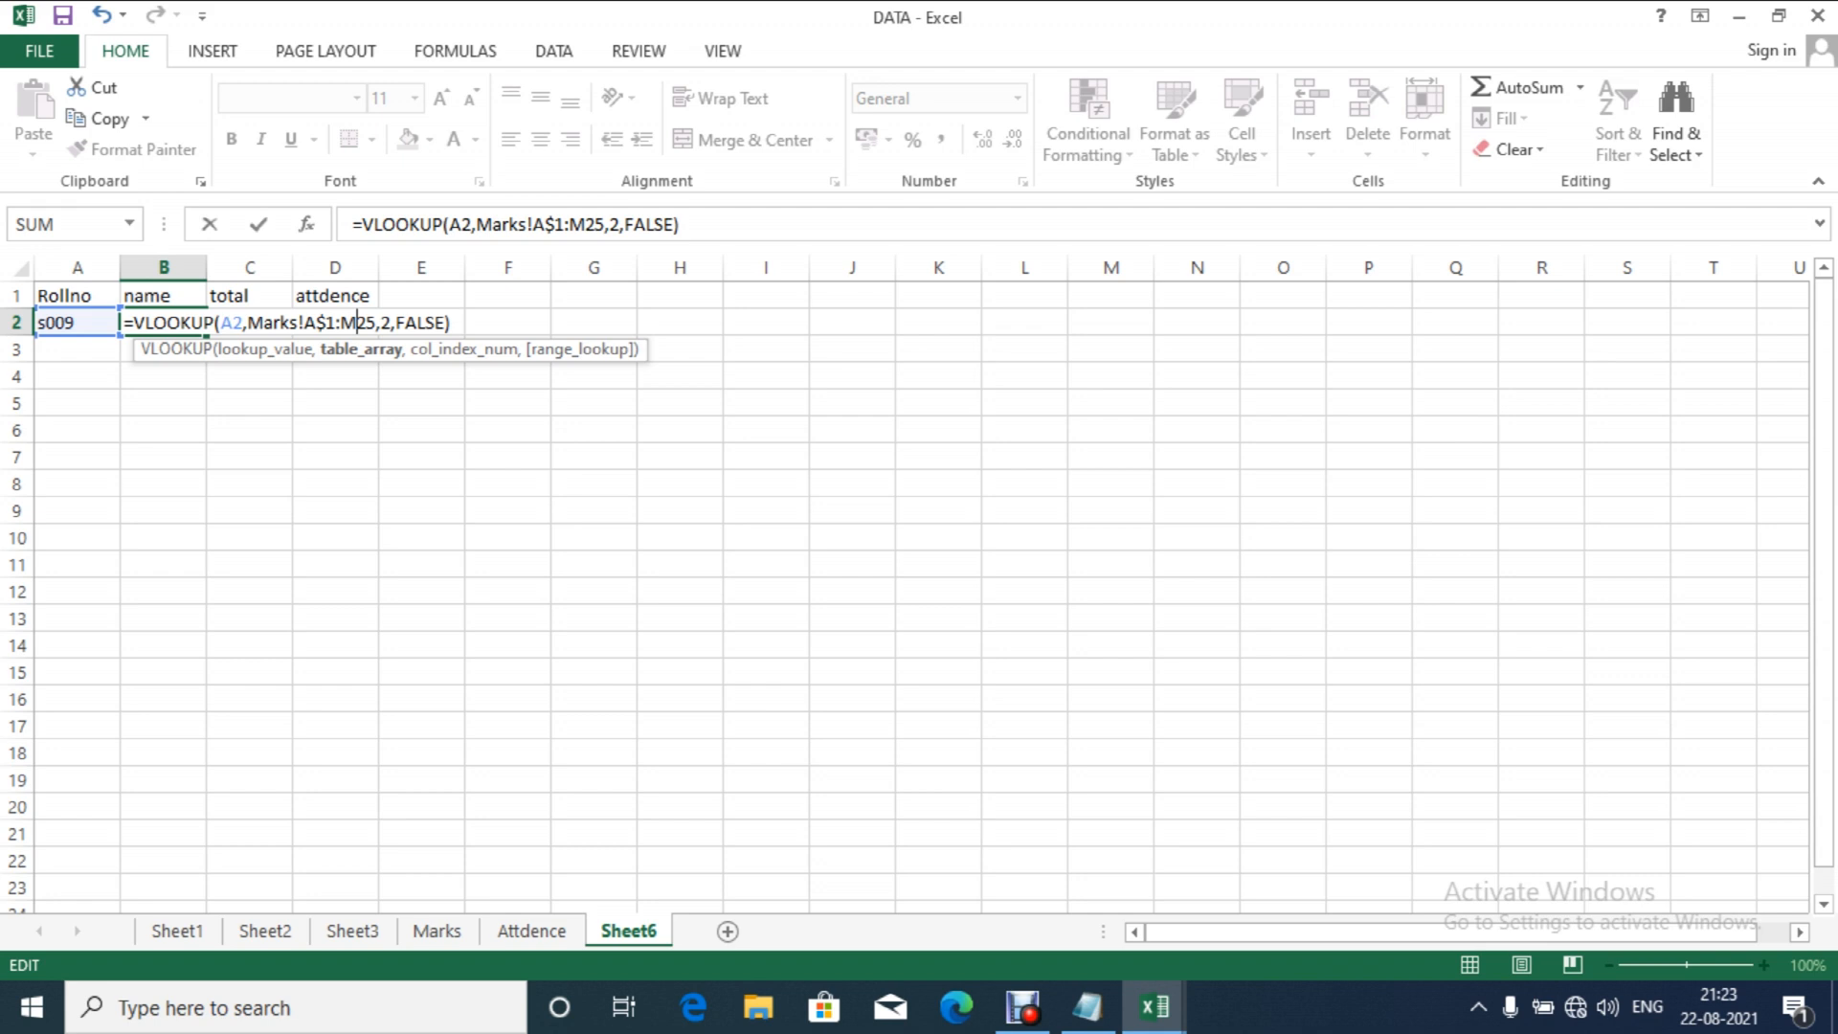
{"action": "type", "text": "$"}
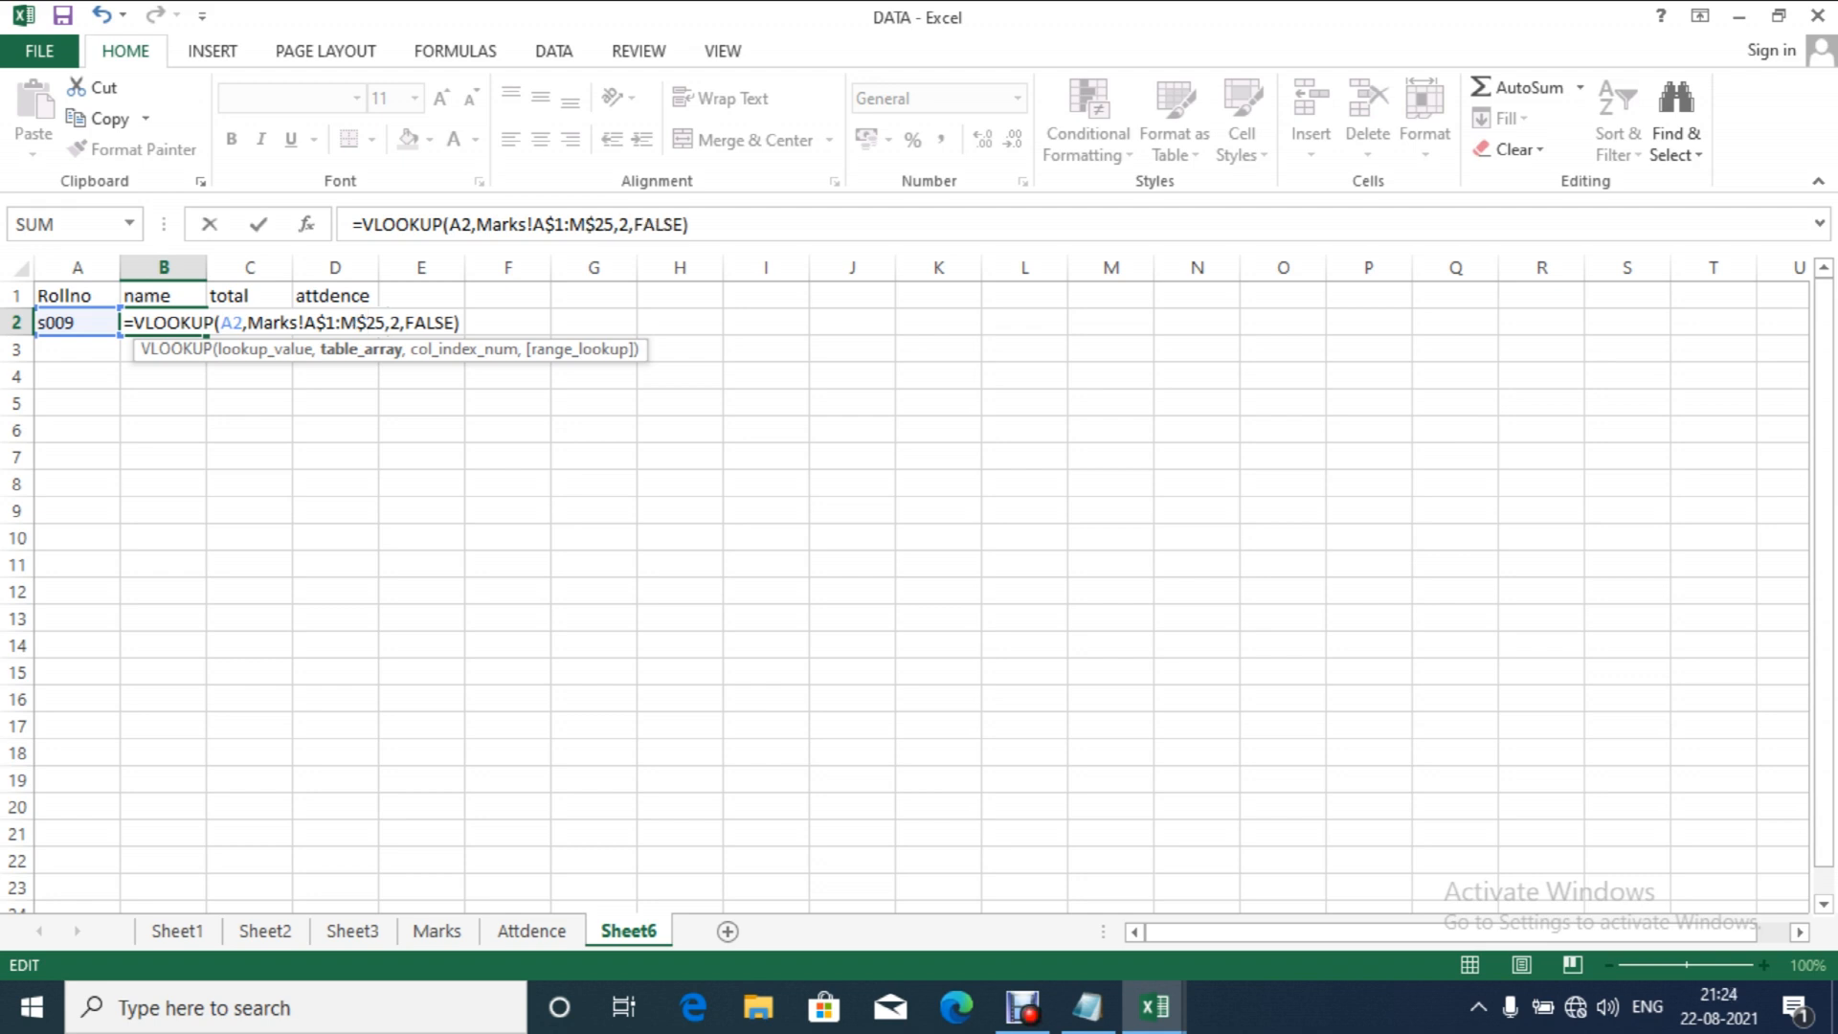
{"action": "key", "text": "Return"}
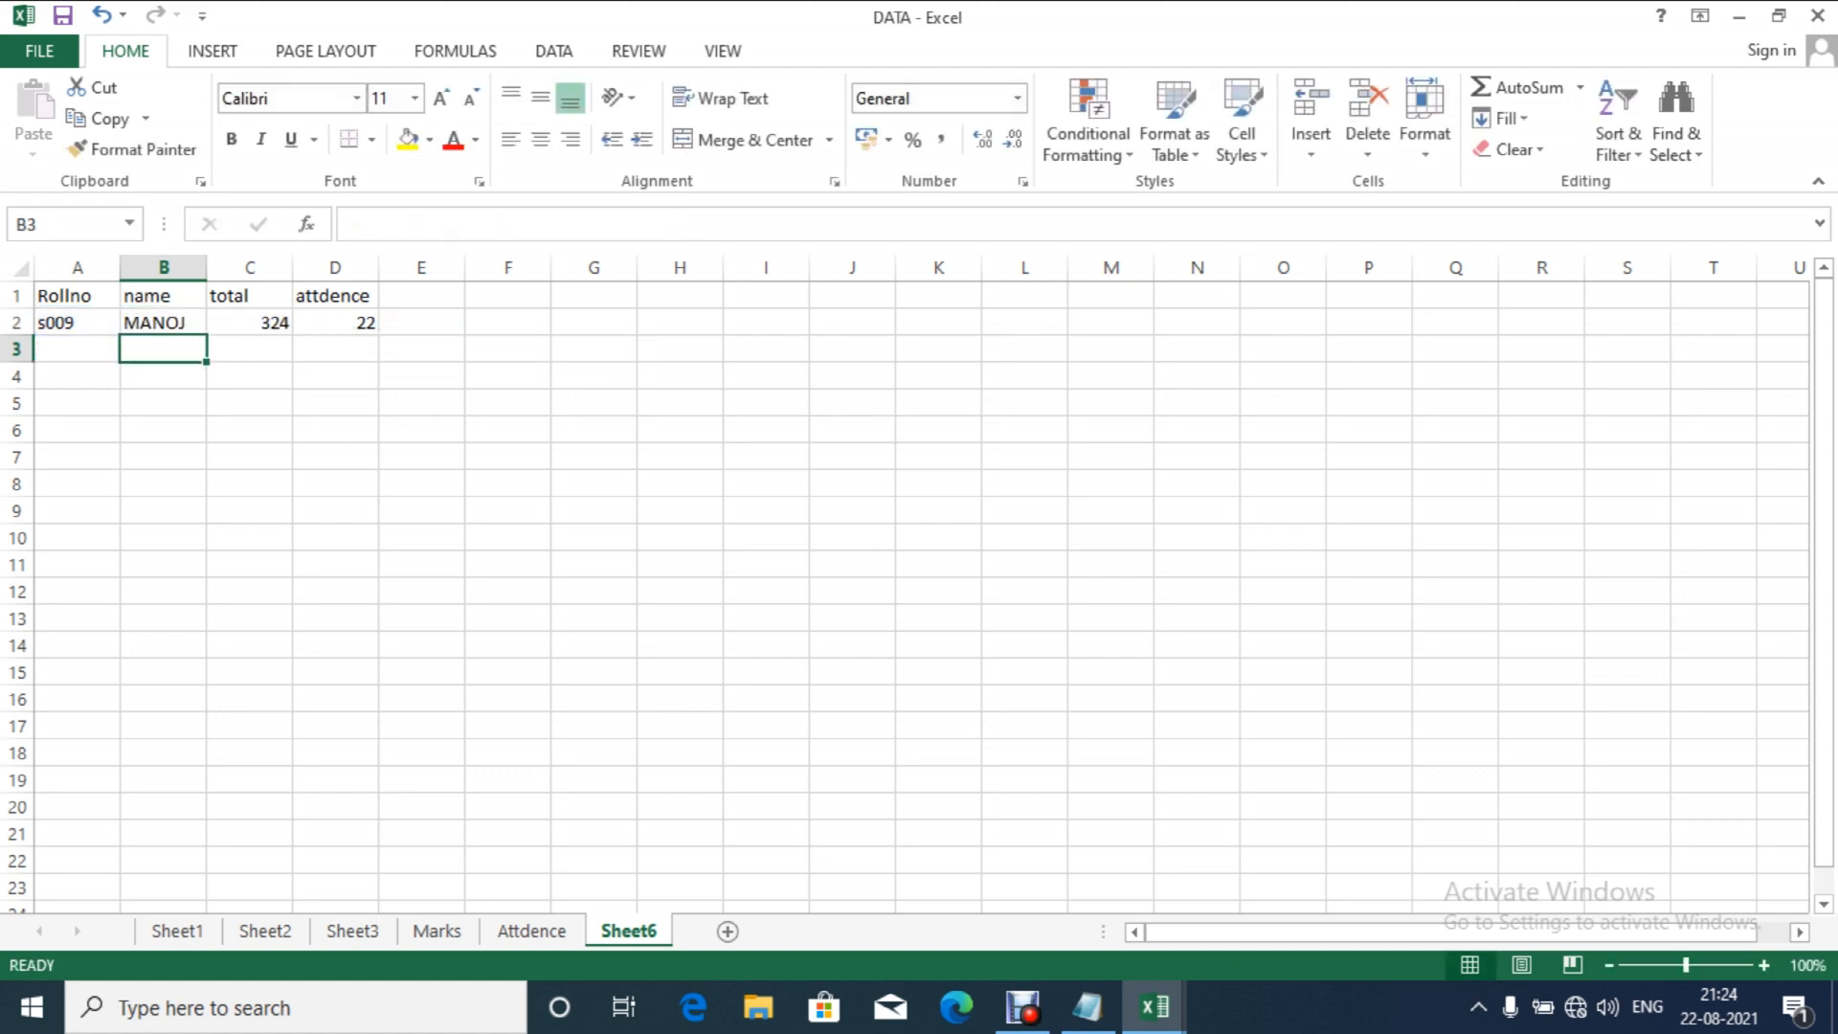
Step: Lock the rows of the table array in the C2 total formula as Marks!A$1:M$25
{"action": "key", "text": "Up"}
{"action": "key", "text": "Right"}
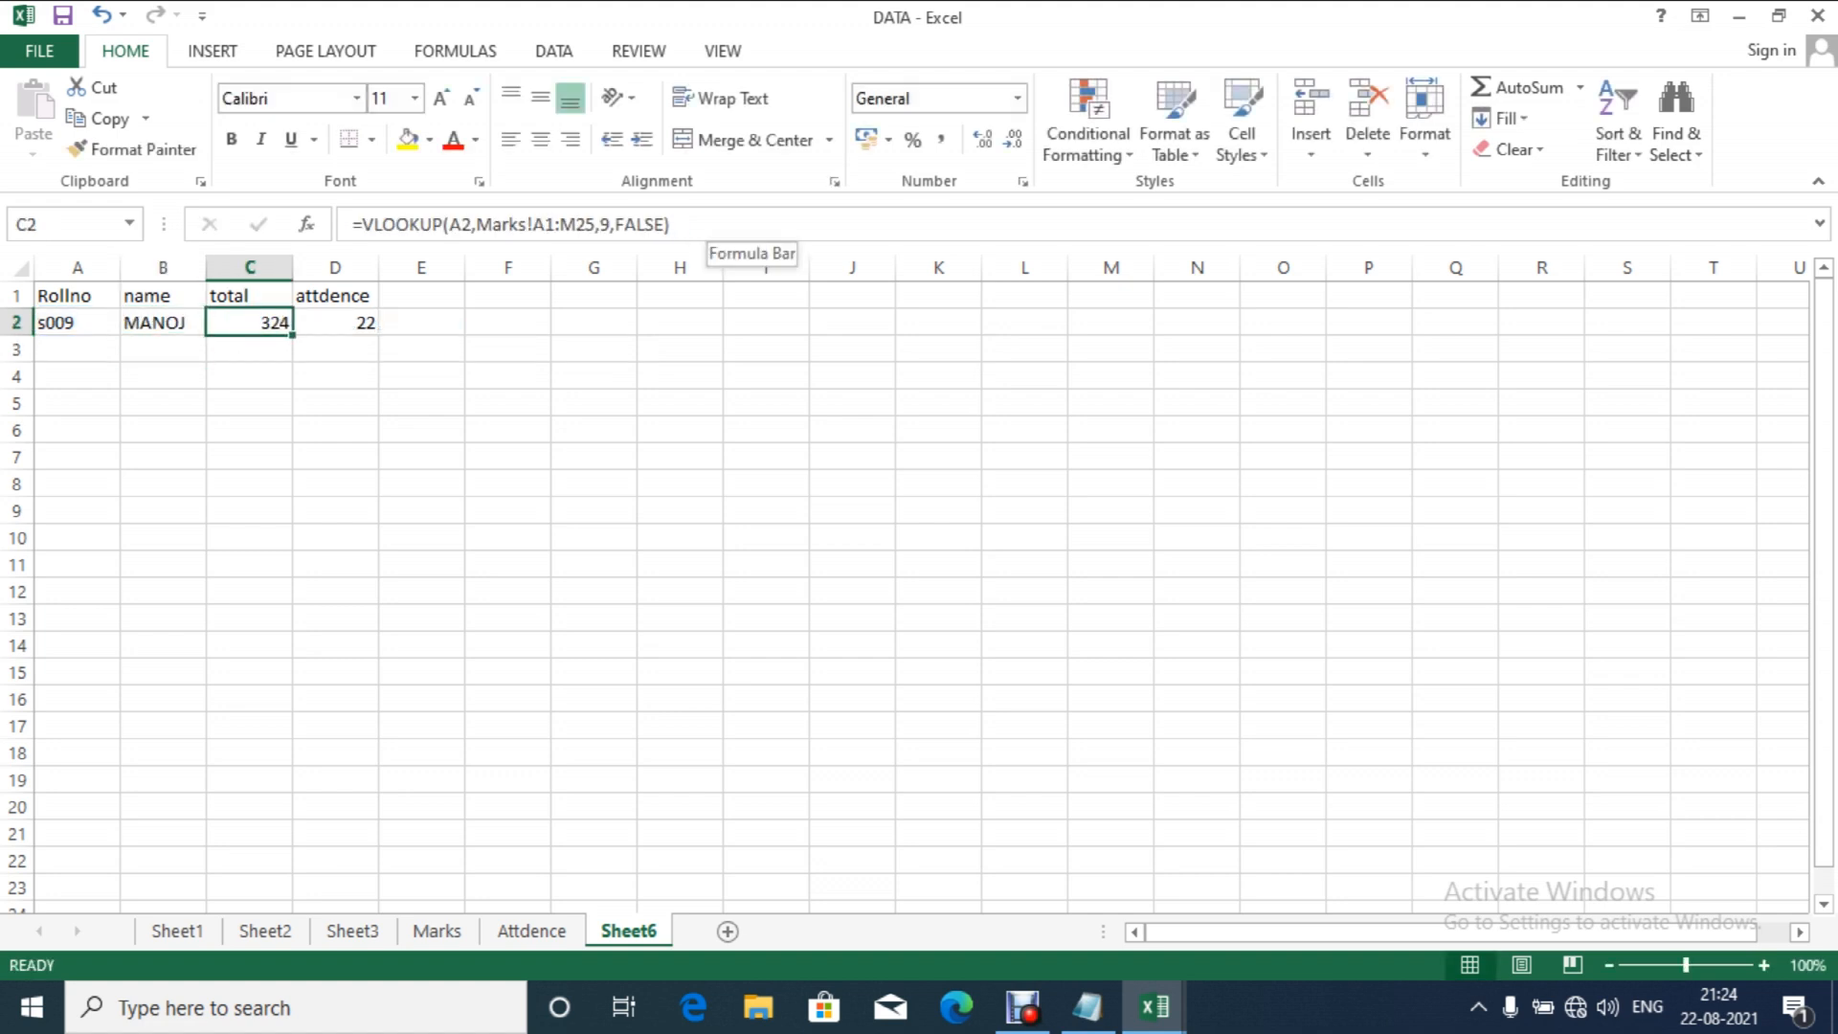
{"action": "key", "text": "F2"}
{"action": "left_click", "coordinate": [402, 323]}
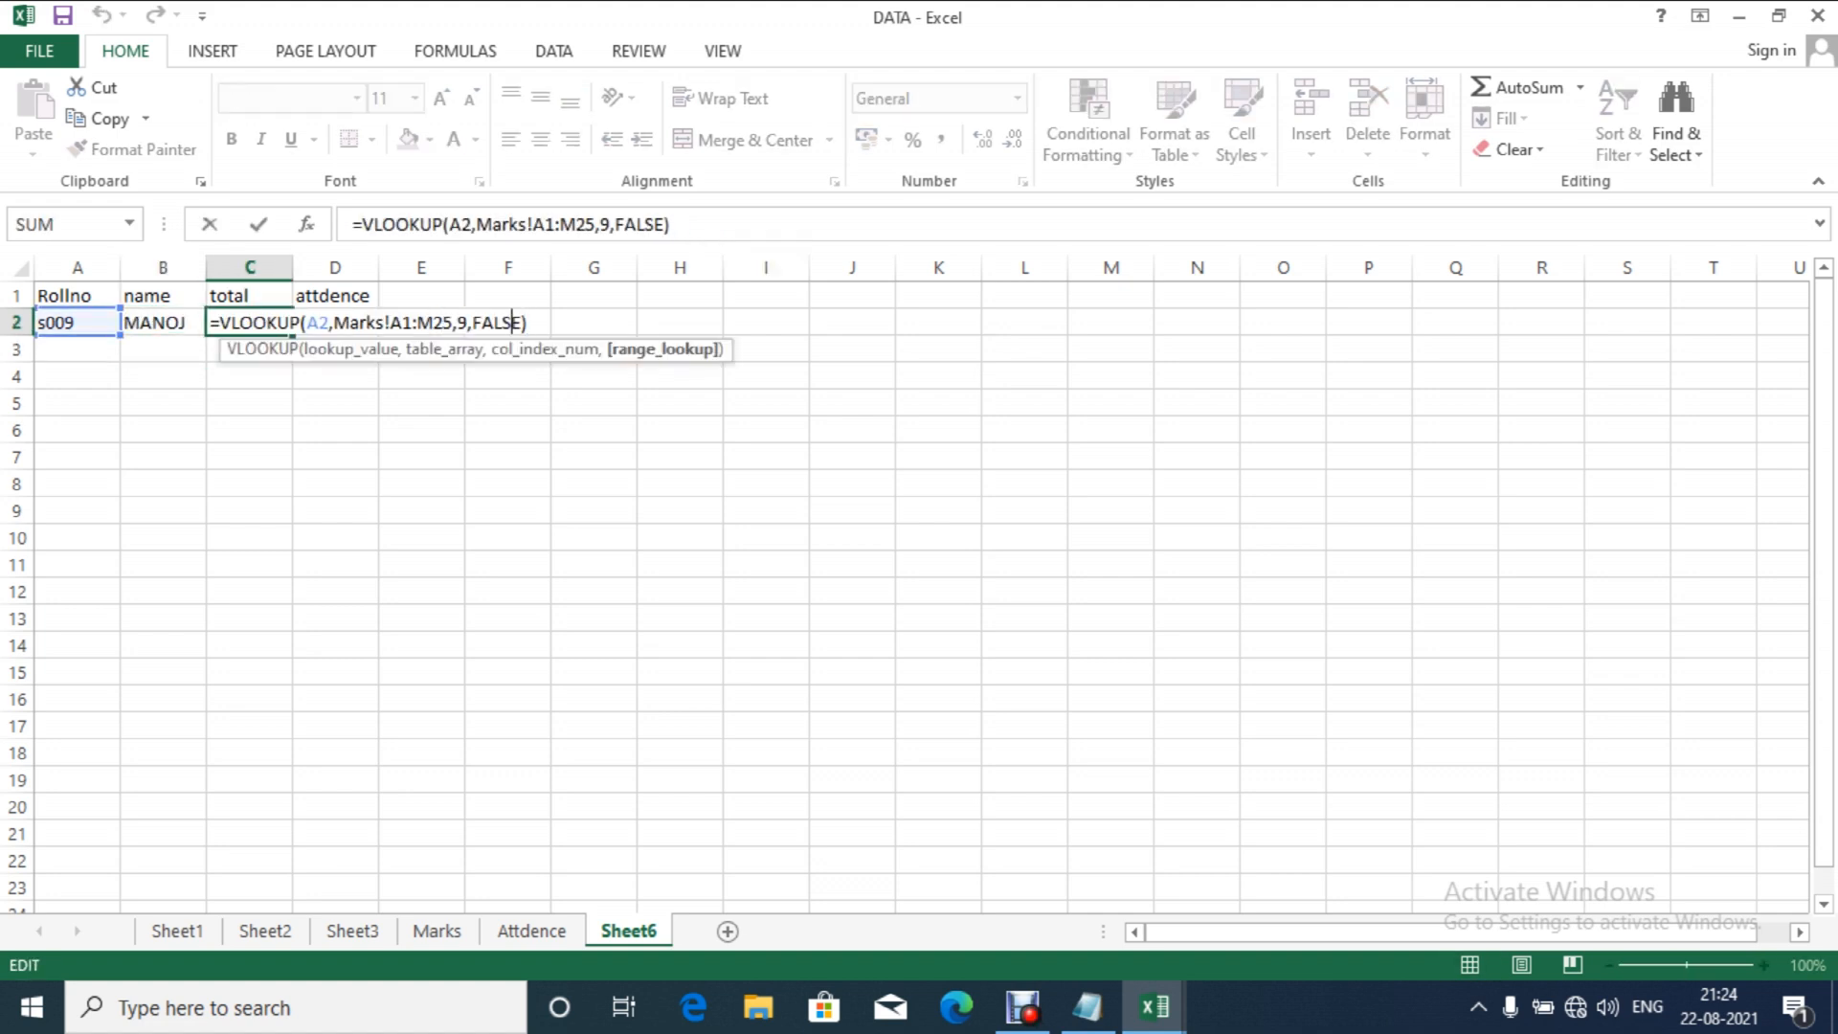
{"action": "type", "text": "$"}
{"action": "left_click", "coordinate": [442, 323]}
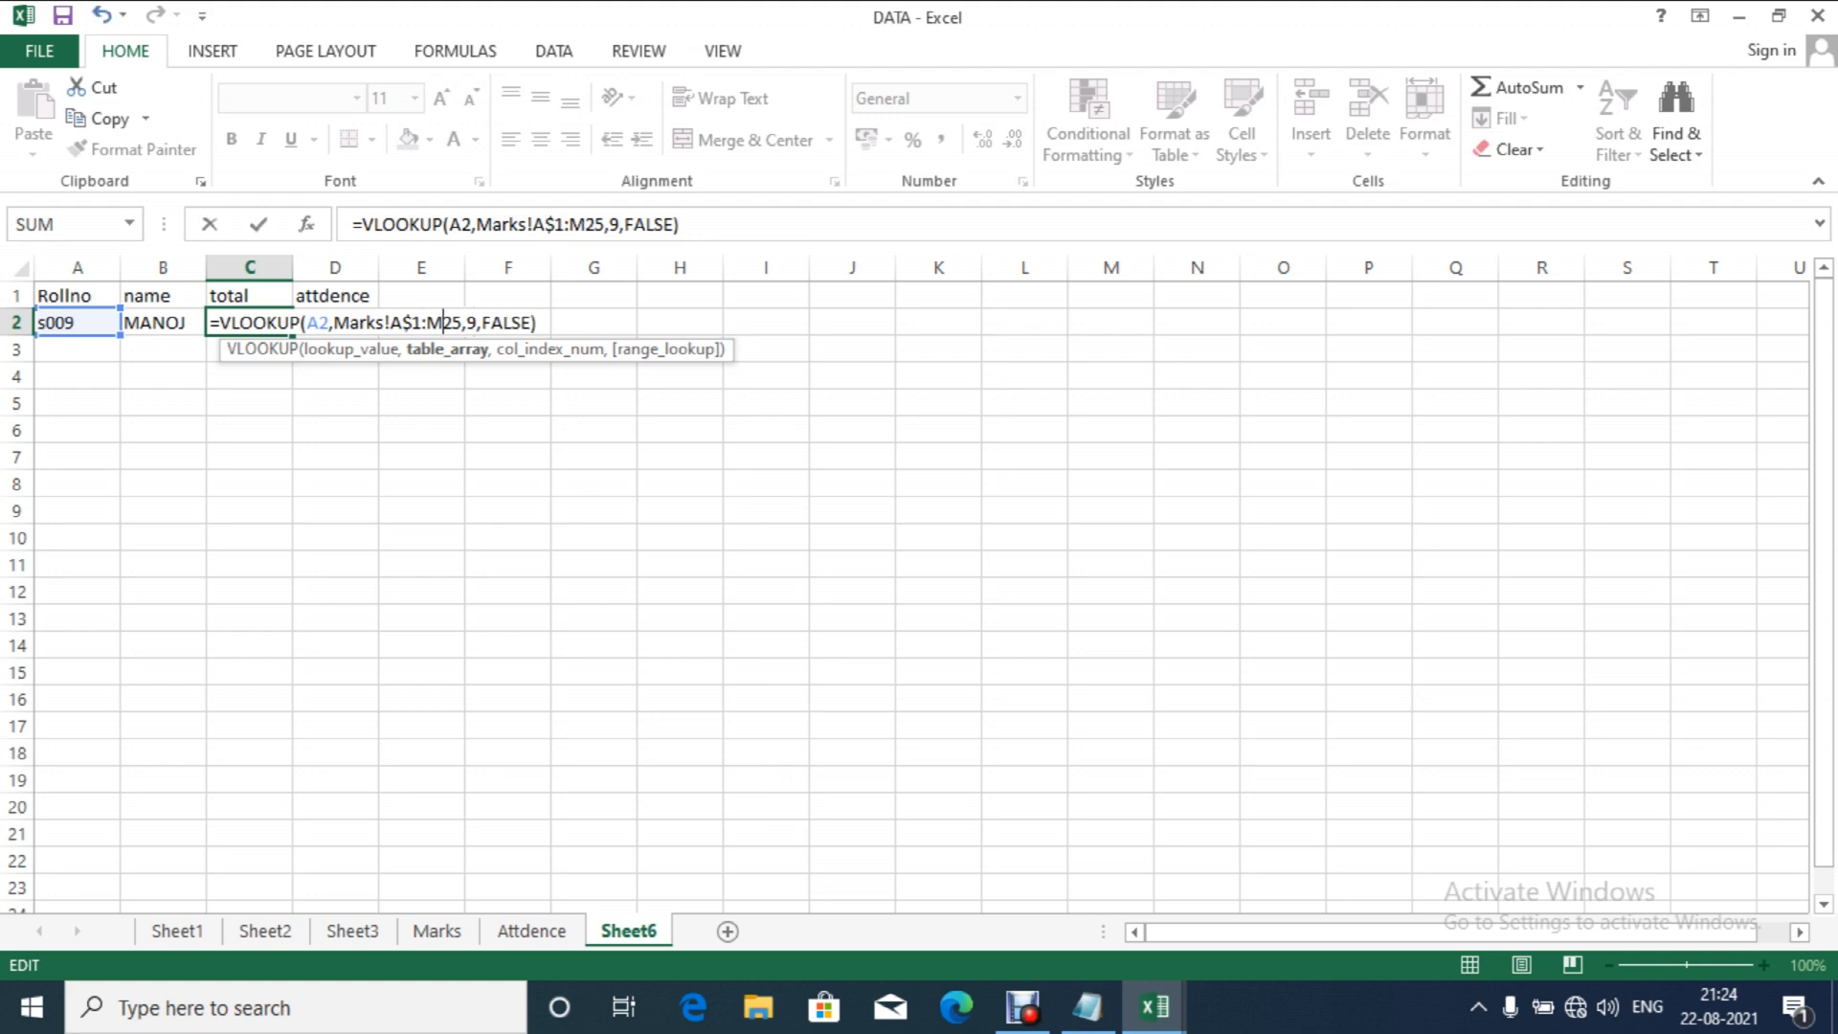
{"action": "type", "text": "$"}
{"action": "key", "text": "Return"}
{"action": "key", "text": "Up"}
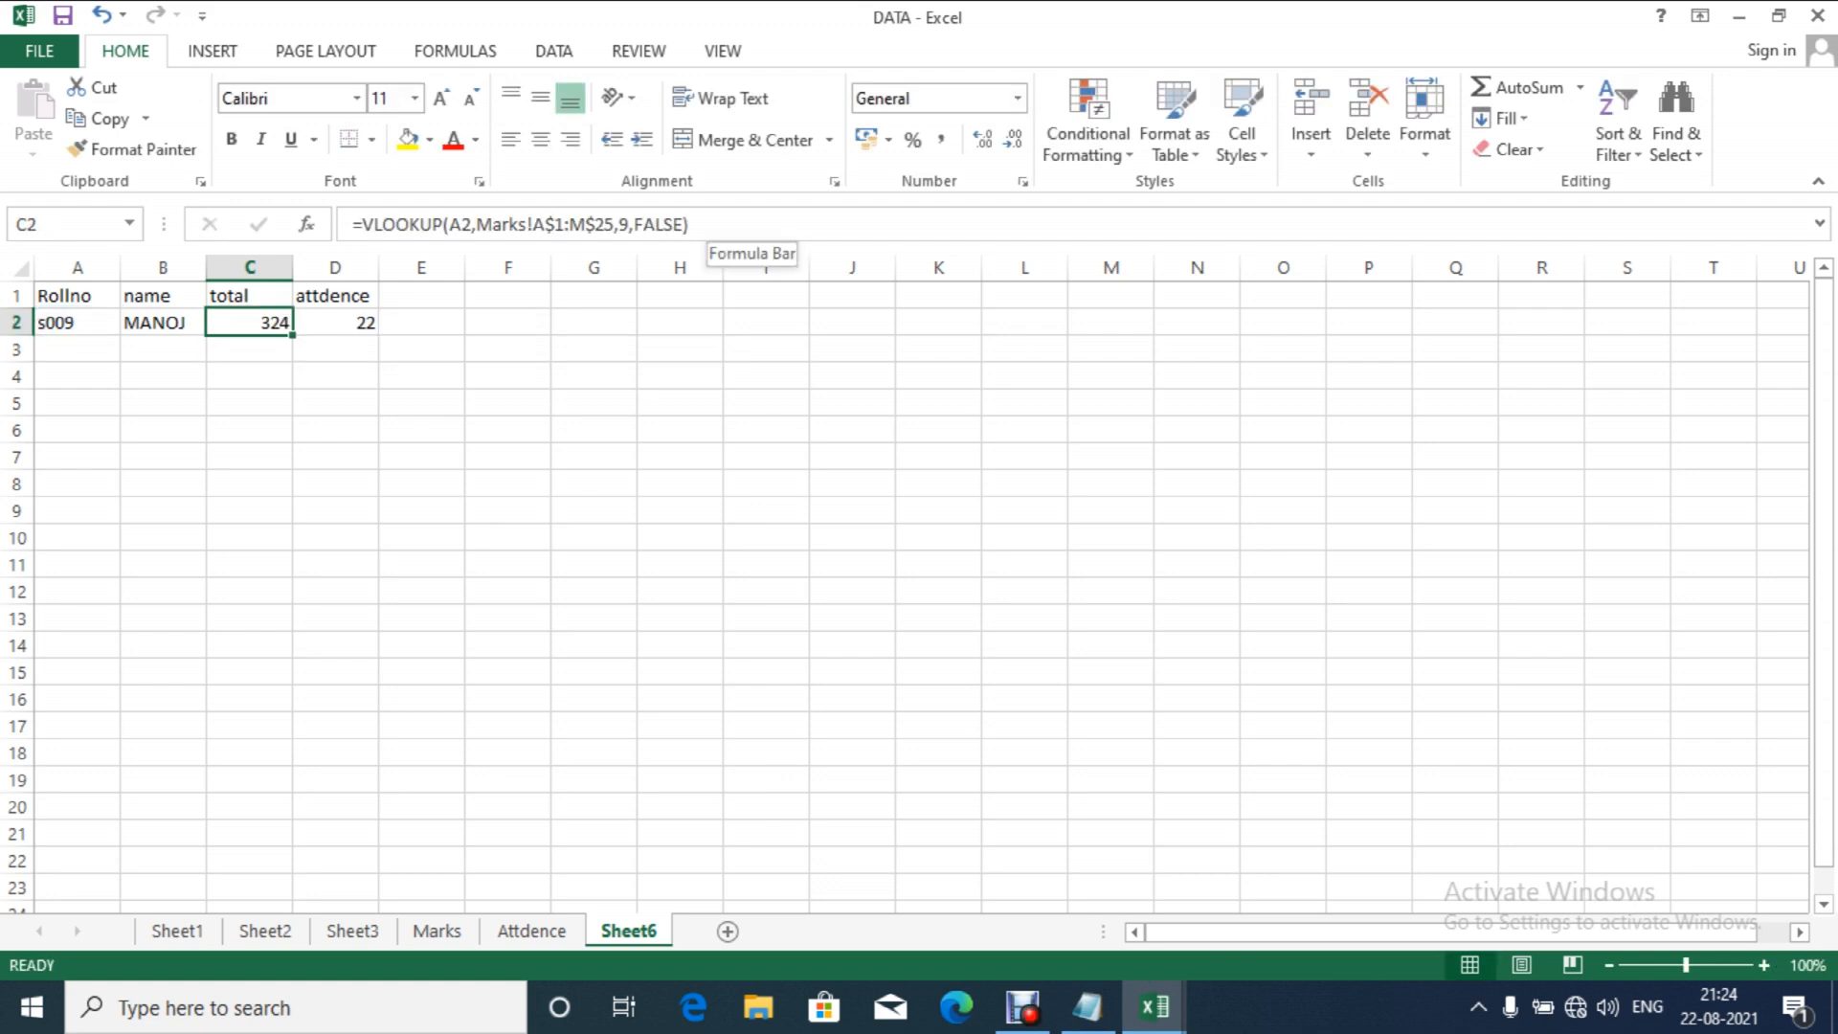
Step: Lock the starting row of the table array in the D2 attendance formula as Attdence!A$1
{"action": "left_click", "coordinate": [335, 322]}
{"action": "key", "text": "F2"}
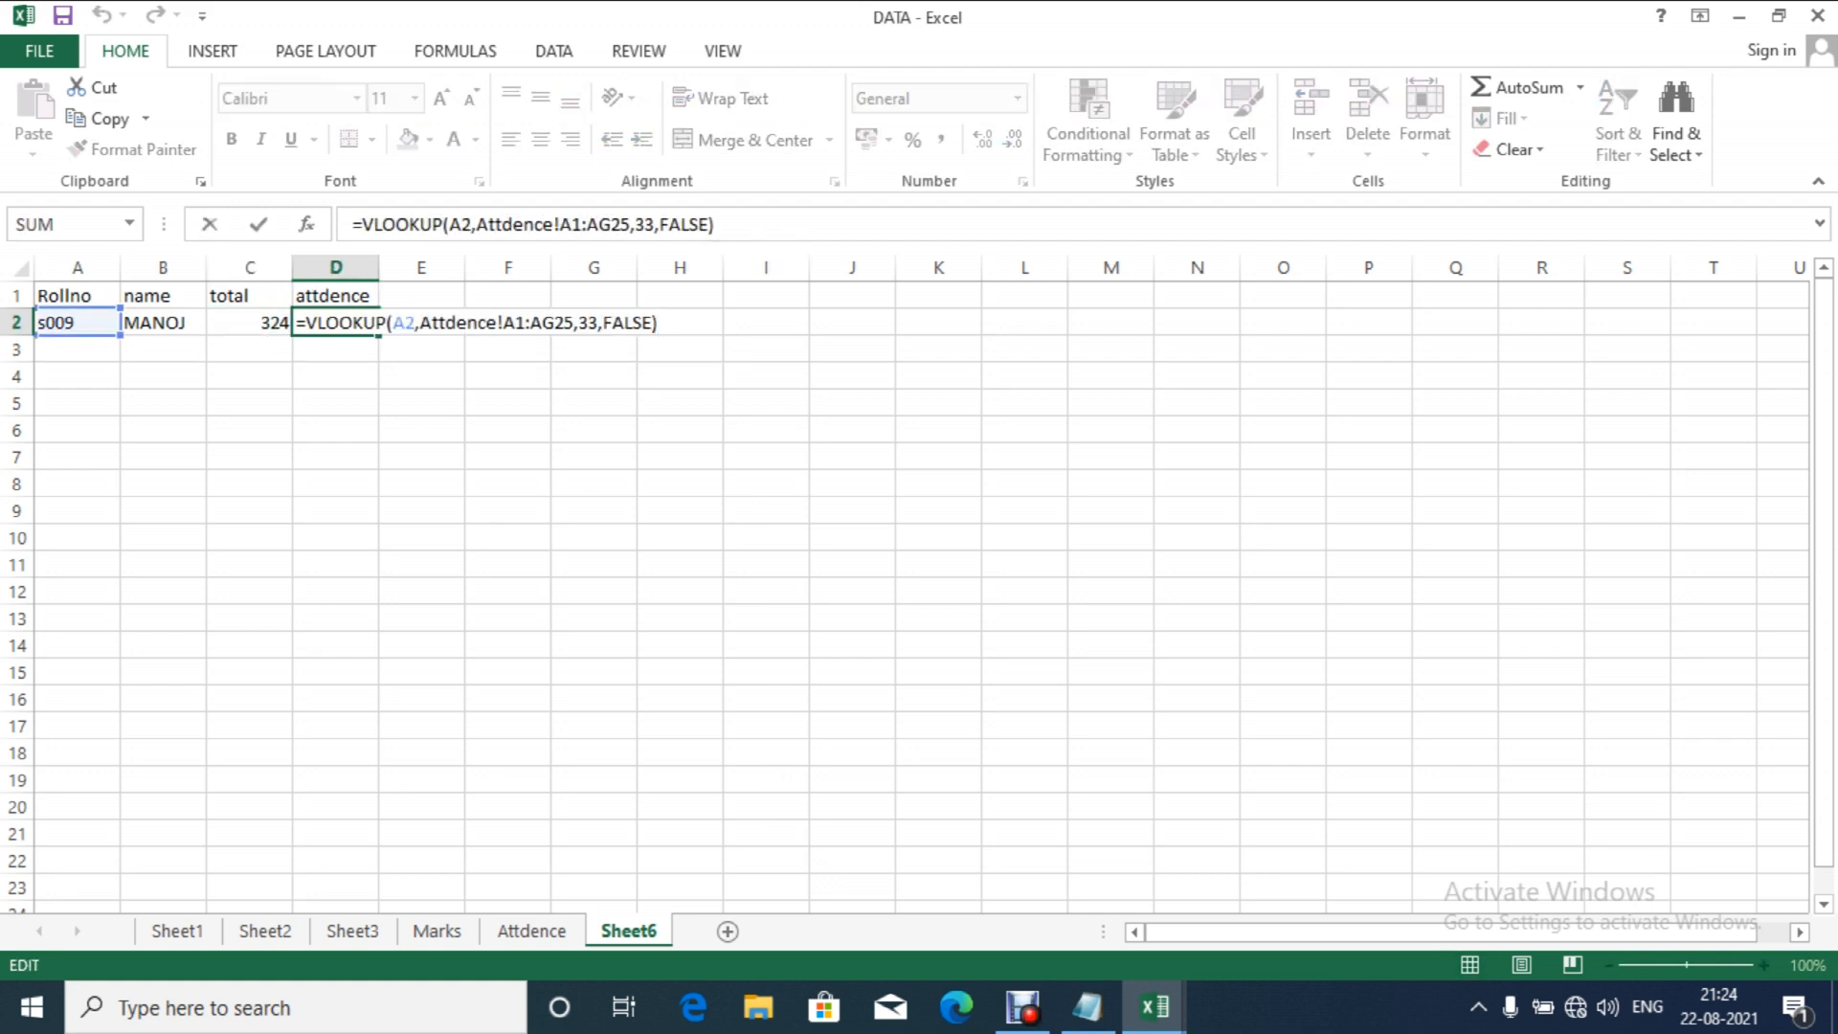
{"action": "key", "text": "Left"}
{"action": "key", "text": "Left"}
{"action": "key", "text": "Left"}
{"action": "key", "text": "Left"}
{"action": "key", "text": "Left"}
{"action": "key", "text": "Left"}
{"action": "key", "text": "Left"}
{"action": "key", "text": "Left"}
{"action": "key", "text": "Left"}
{"action": "key", "text": "Left"}
{"action": "key", "text": "Left"}
{"action": "key", "text": "Left"}
{"action": "key", "text": "Left"}
{"action": "key", "text": "Left"}
{"action": "key", "text": "Left"}
{"action": "key", "text": "Left"}
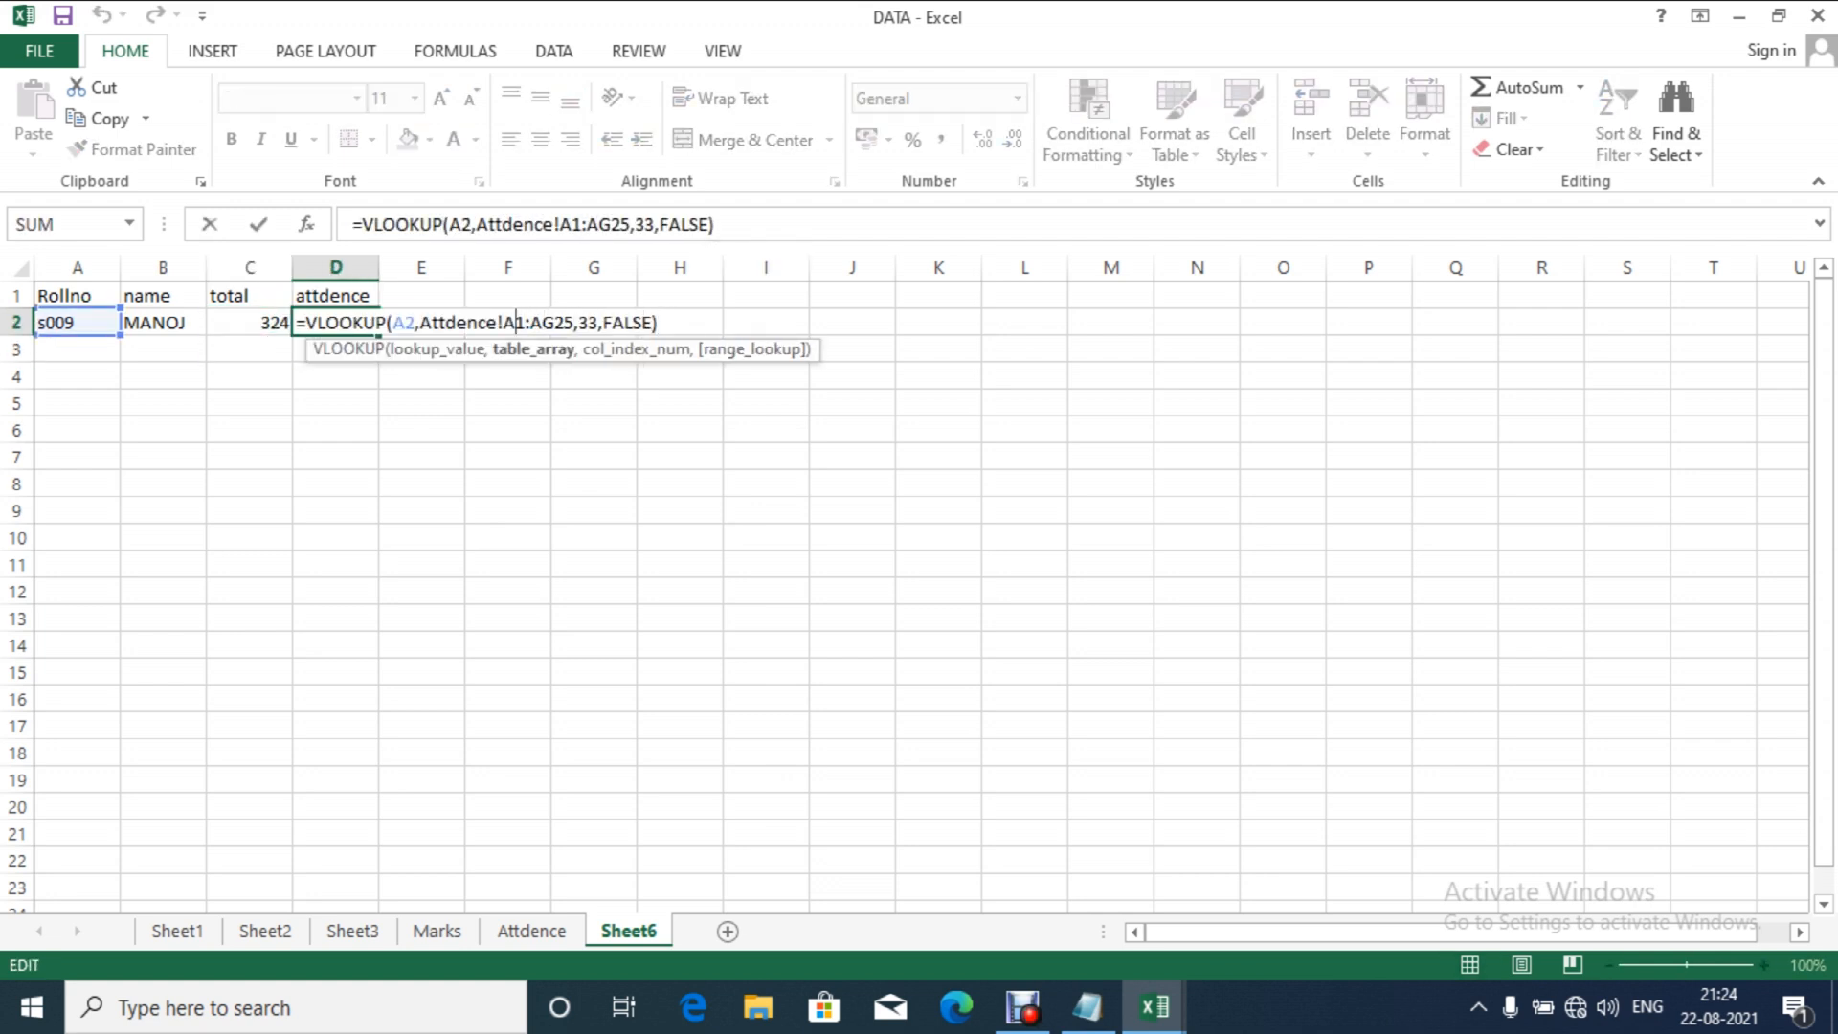
{"action": "type", "text": "$"}
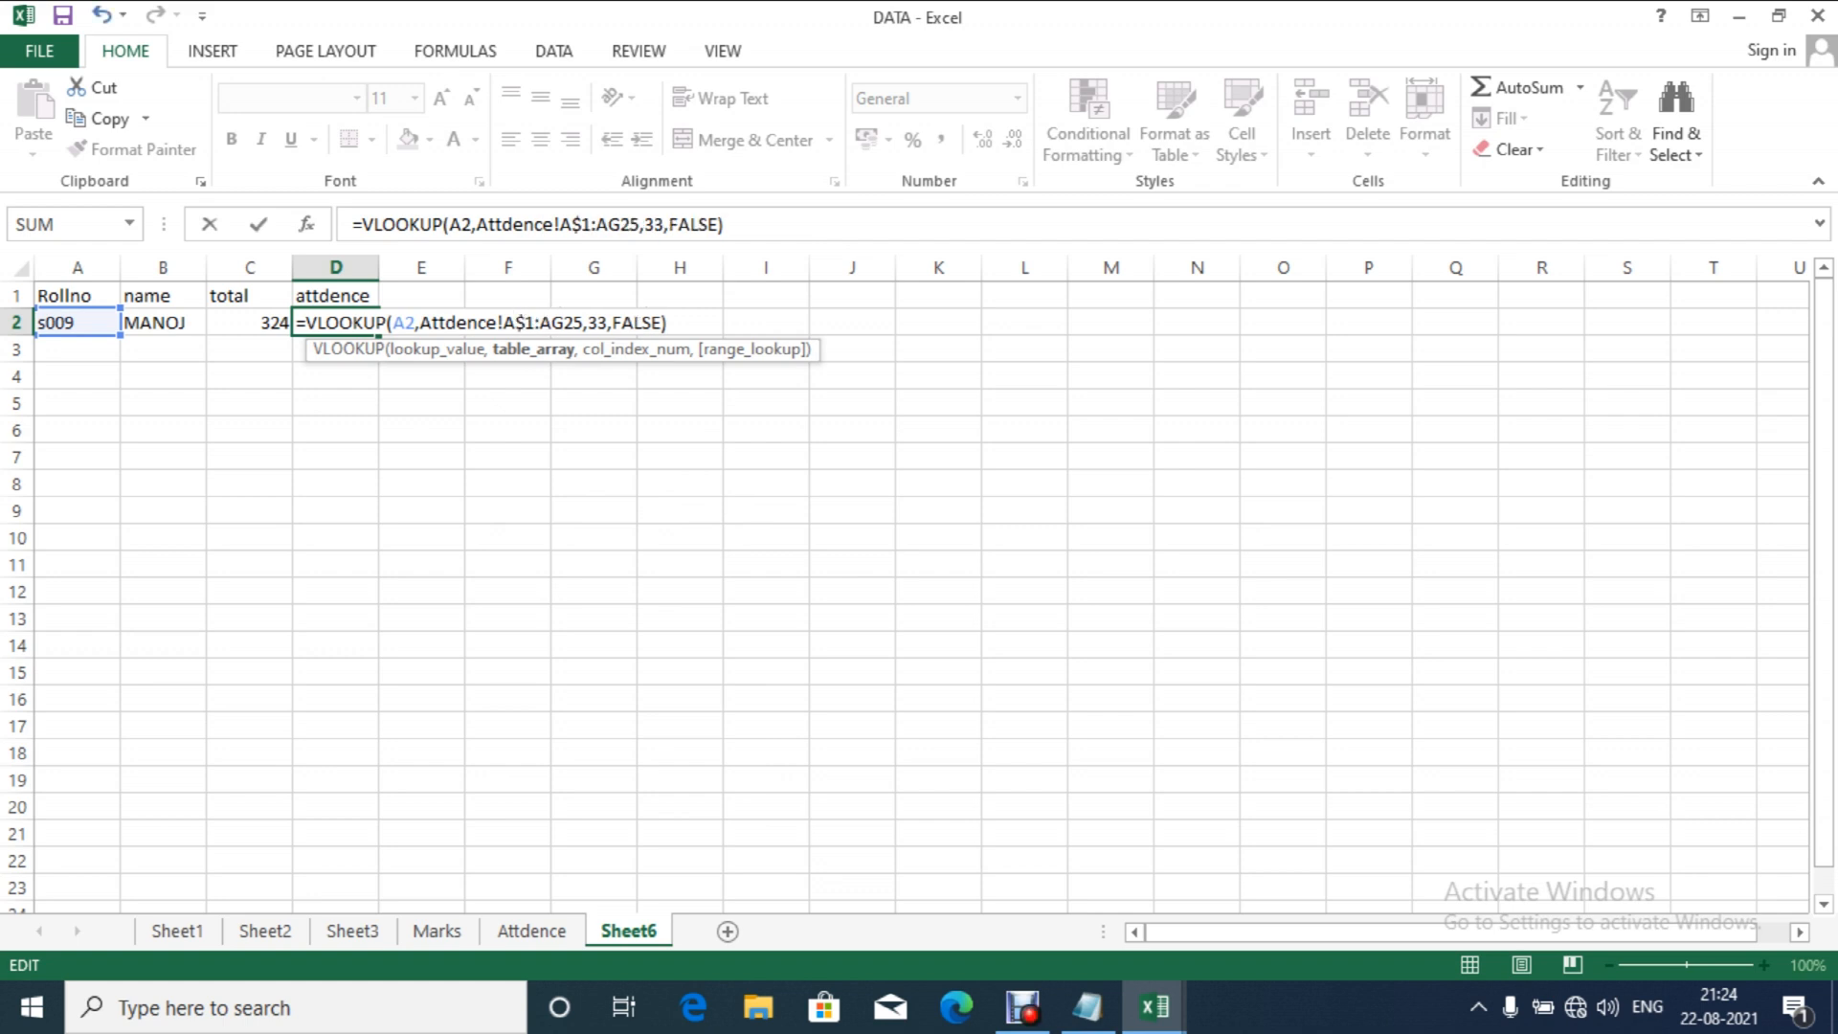
{"action": "key", "text": "Right"}
{"action": "key", "text": "Right"}
{"action": "key", "text": "Right"}
{"action": "key", "text": "shift+Right"}
{"action": "key", "text": "shift+Right"}
{"action": "key", "text": "shift+Right"}
{"action": "key", "text": "shift+Right"}
{"action": "key", "text": "shift+Right"}
{"action": "key", "text": "shift+Right"}
{"action": "key", "text": "shift+Right"}
{"action": "key", "text": "shift+Right"}
{"action": "key", "text": "shift+Right"}
{"action": "key", "text": "shift+Right"}
{"action": "key", "text": "shift+Right"}
{"action": "type", "text": "$"}
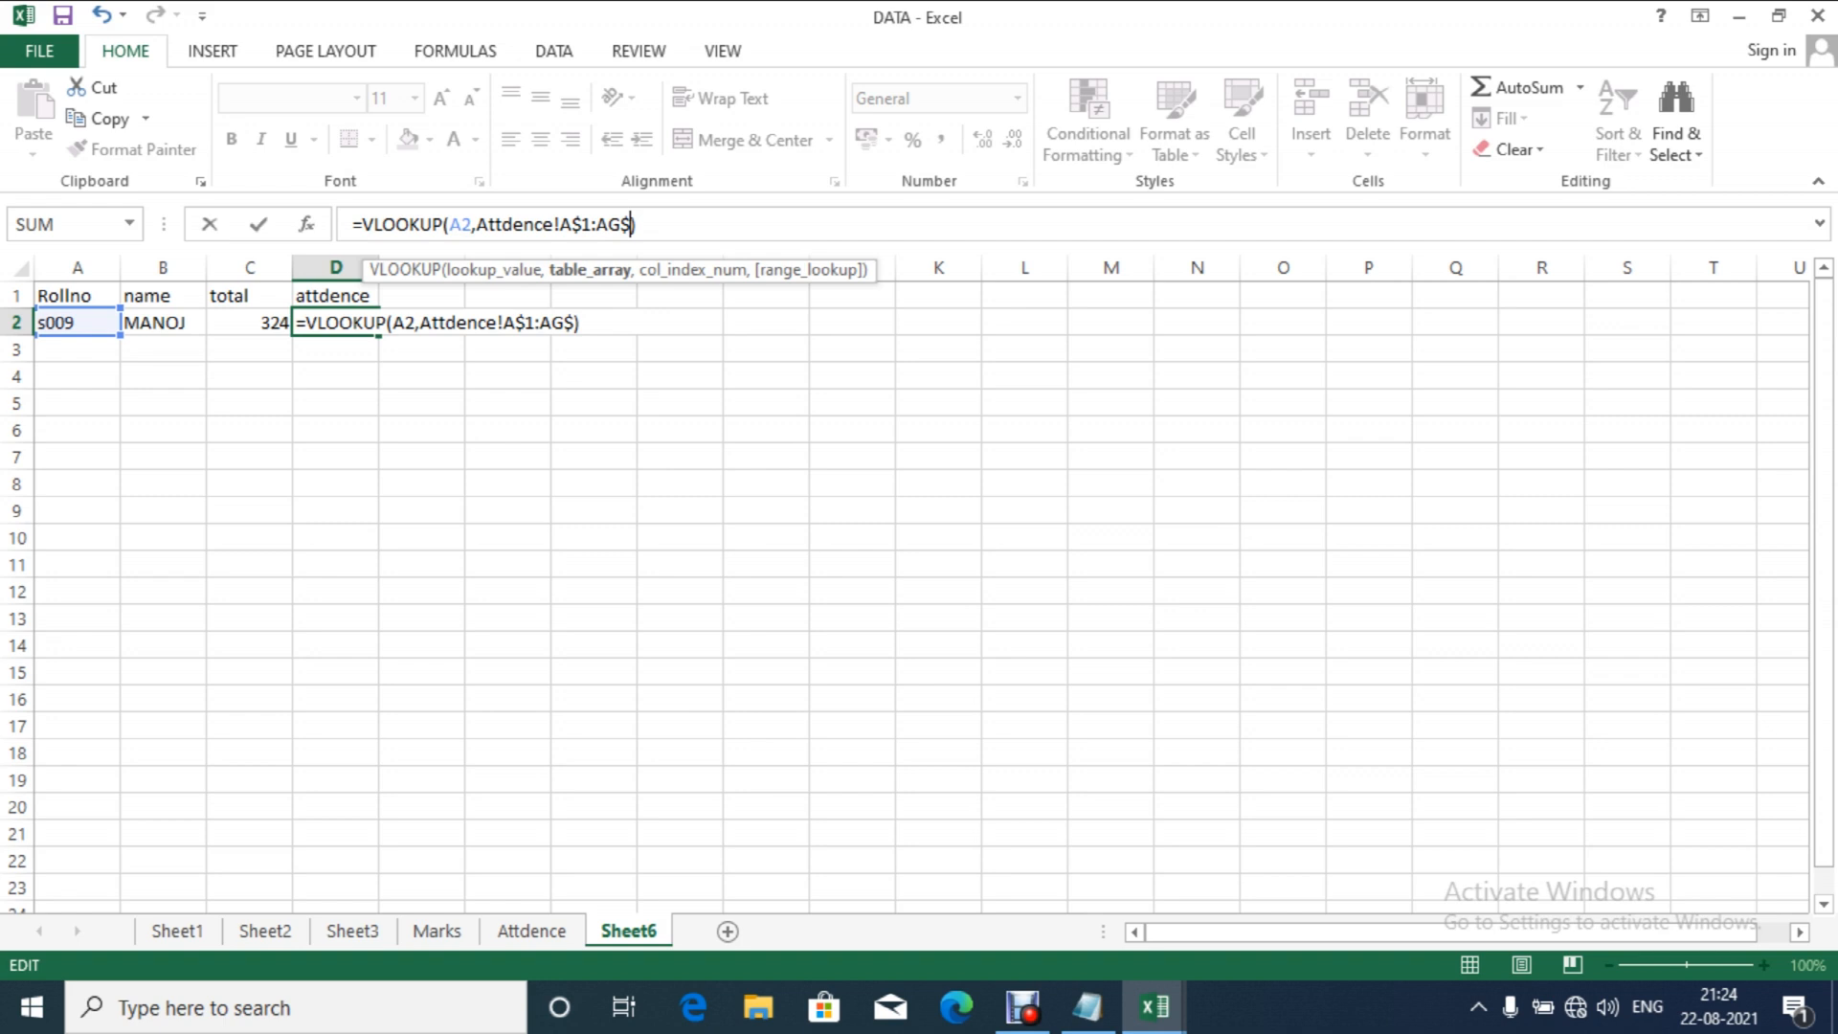
{"action": "key", "text": "ctrl+z"}
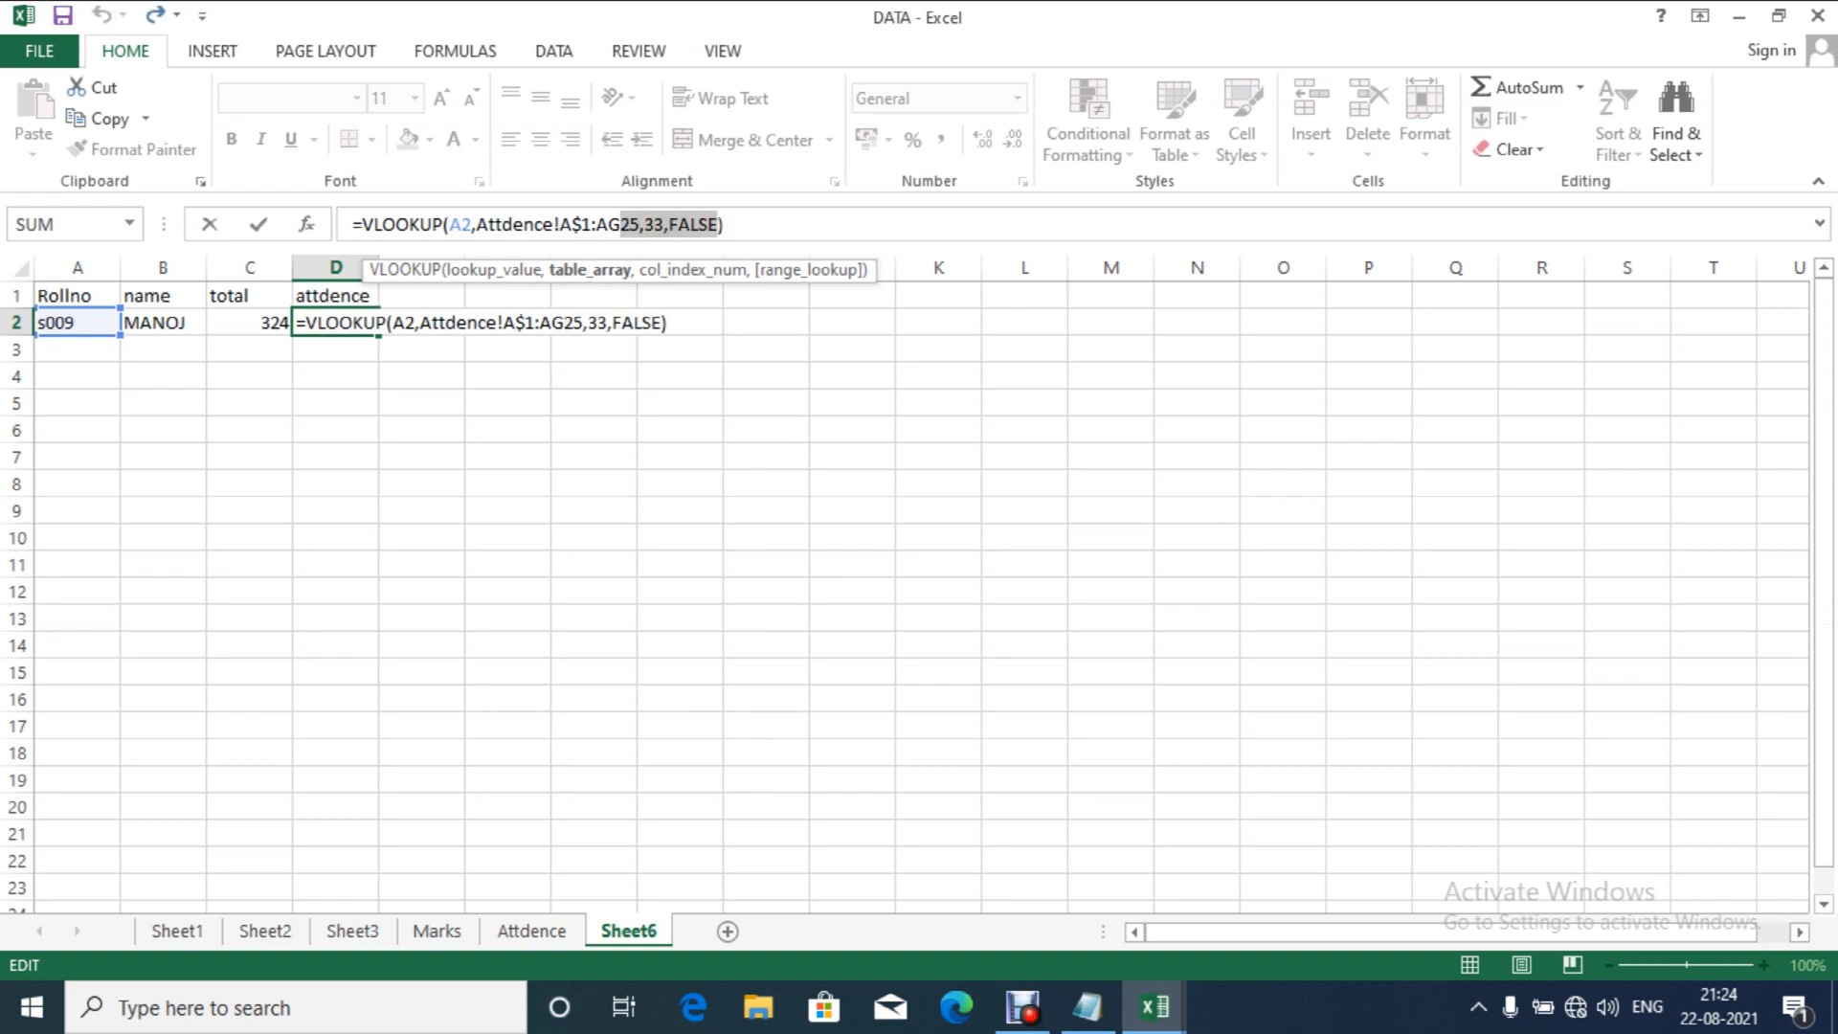
Step: Lock the ending row of the table array in the D2 attendance formula as AG$25
{"action": "left_click", "coordinate": [620, 224]}
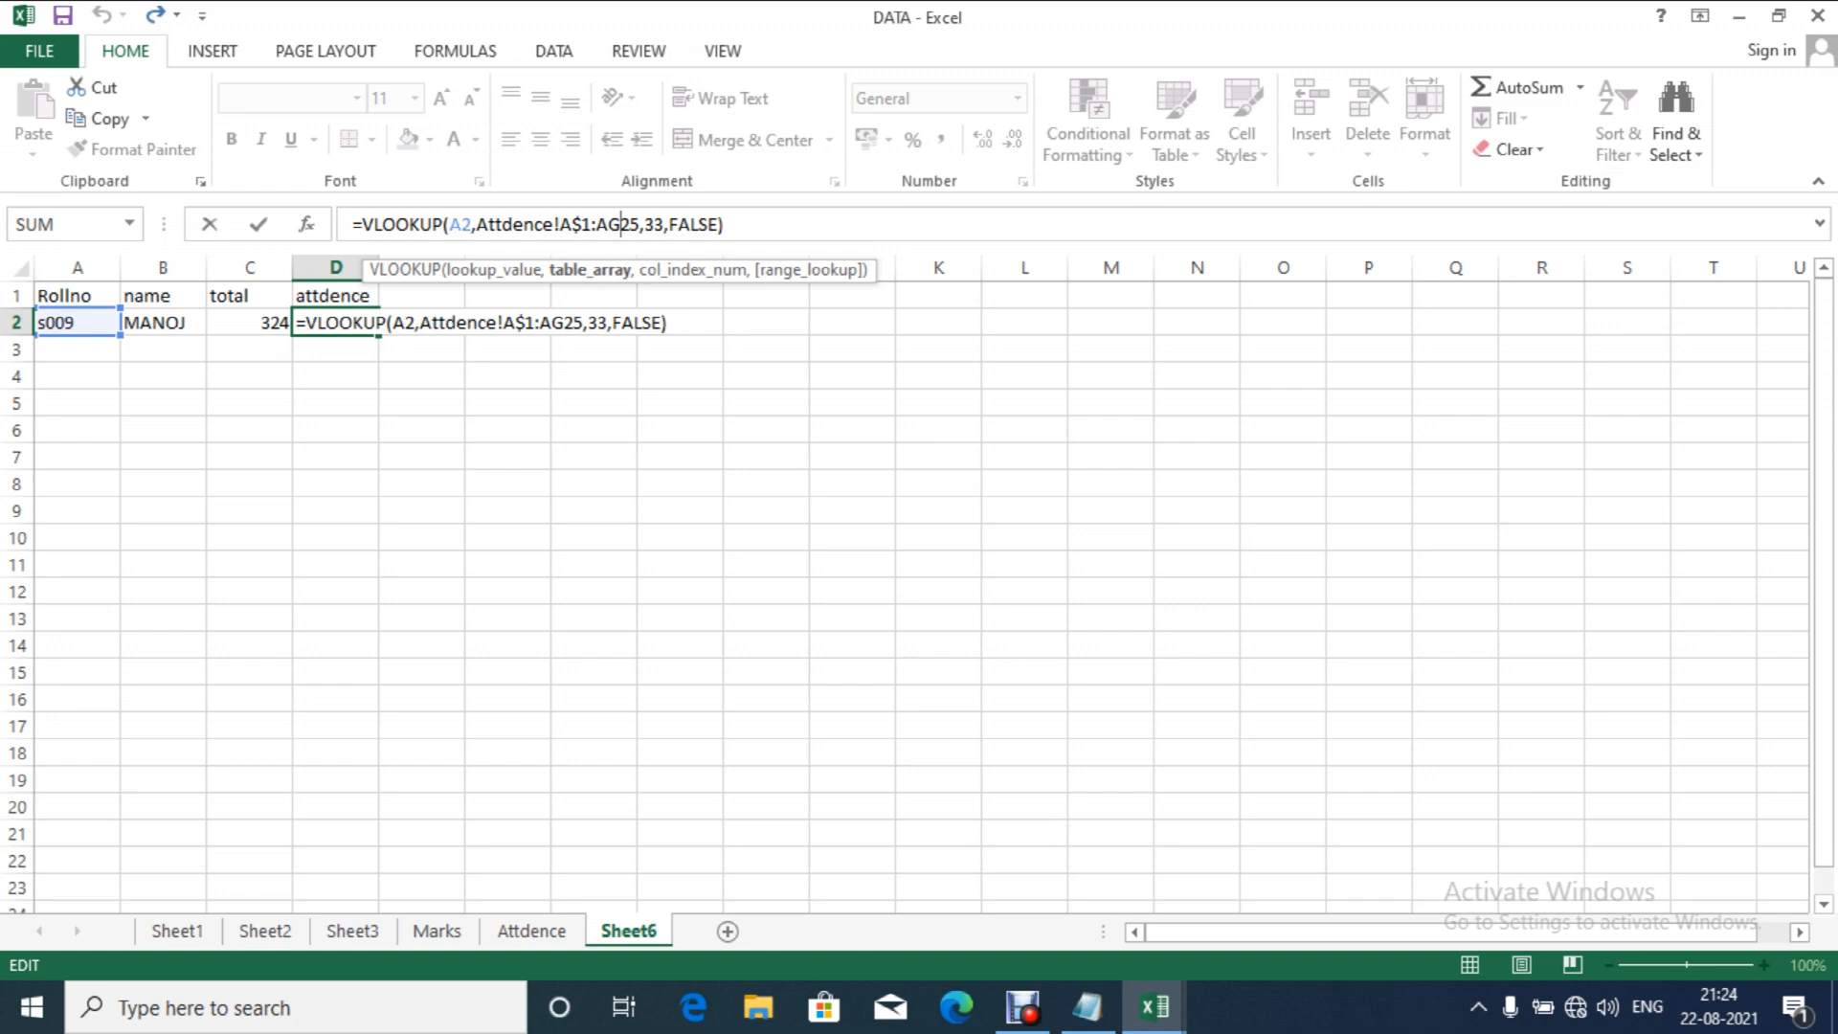
{"action": "type", "text": "$"}
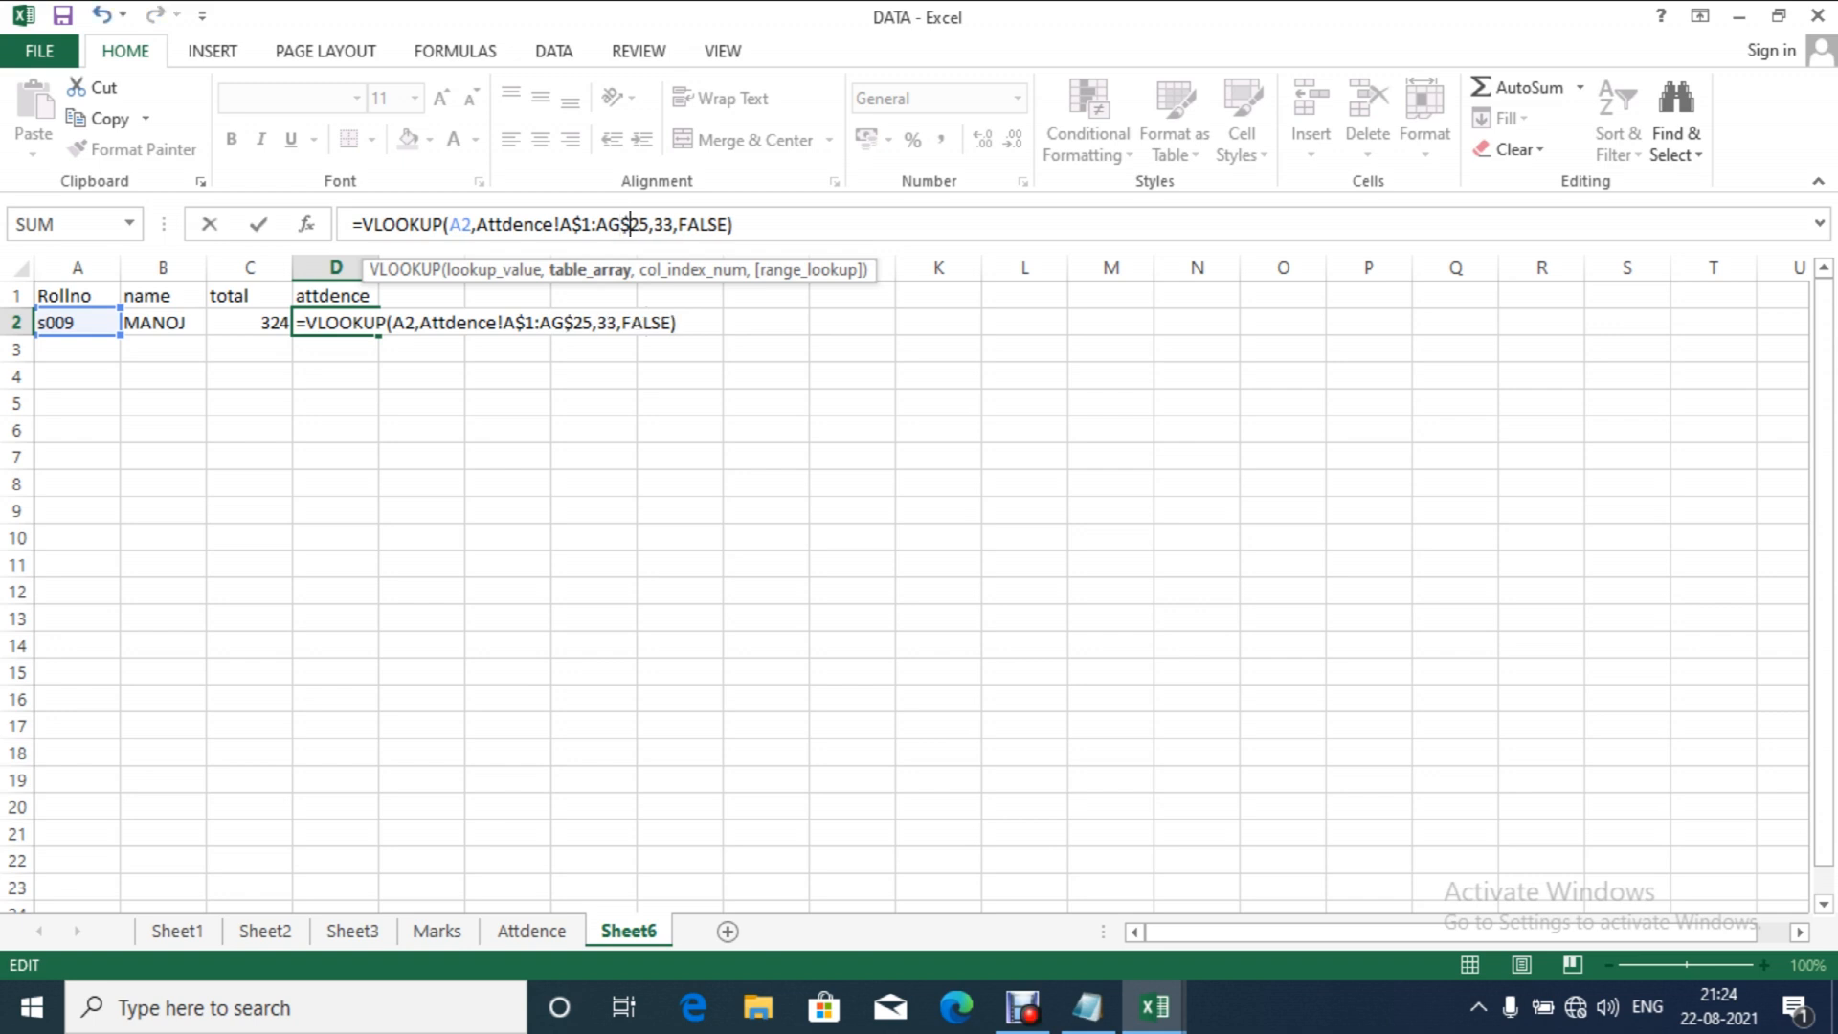
{"action": "key", "text": "Return"}
{"action": "key", "text": "Up"}
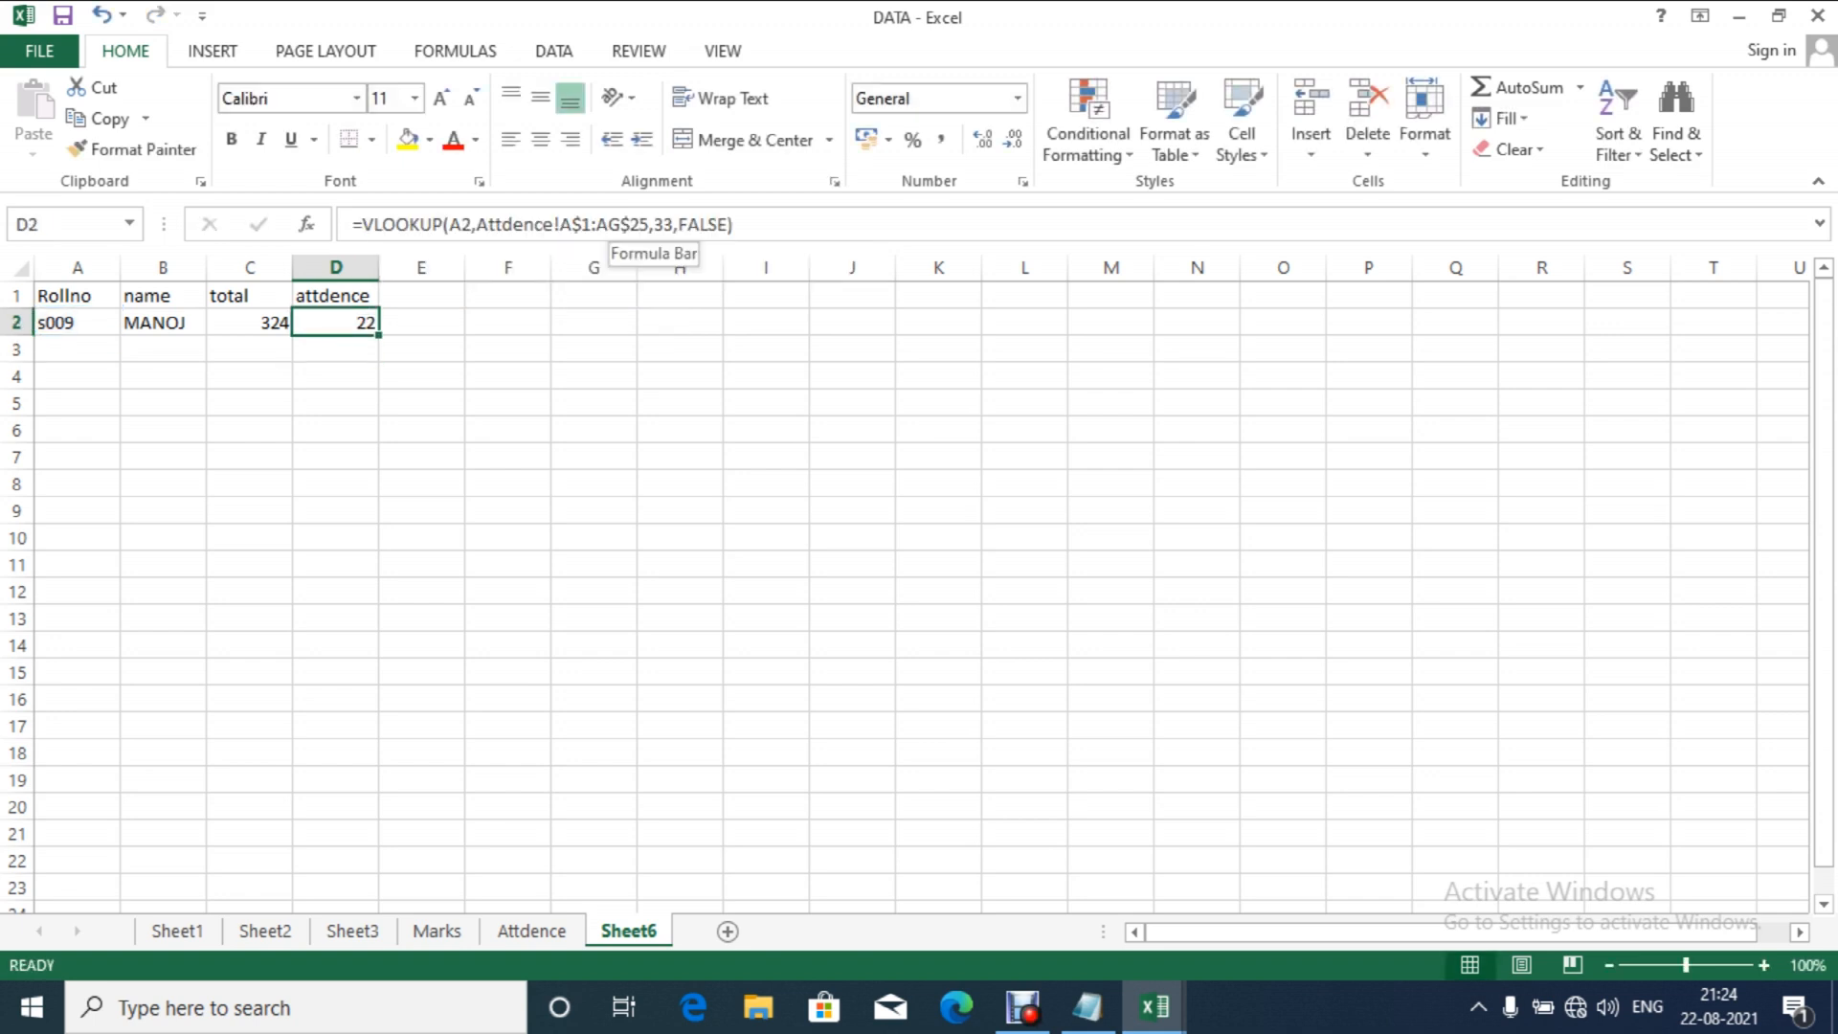
Step: Fill the name, total and attendance formulas from B2:D2 down through row 25
{"action": "key", "text": "Left"}
{"action": "key", "text": "Left"}
{"action": "key", "text": "shift+Right"}
{"action": "key", "text": "shift+Right"}
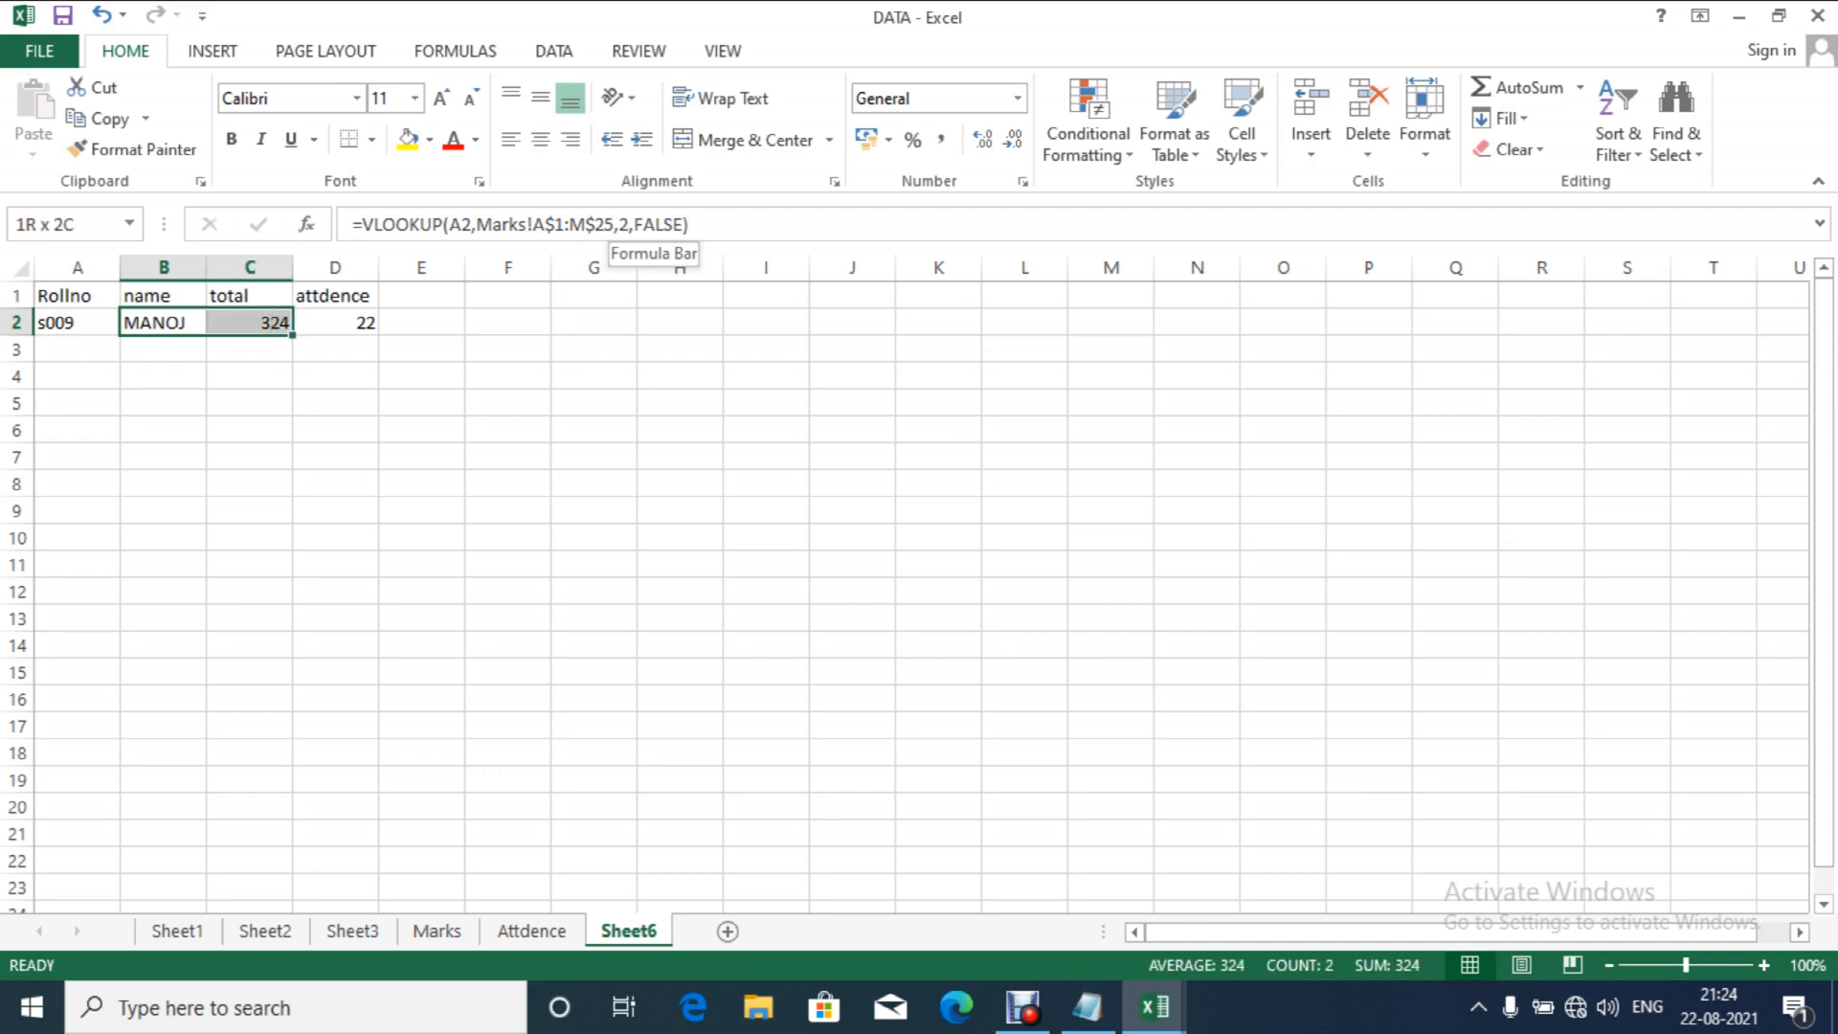
{"action": "key", "text": "shift+Down"}
{"action": "key", "text": "shift+Down"}
{"action": "key", "text": "shift+Down"}
{"action": "key", "text": "shift+Down"}
{"action": "key", "text": "shift+Down"}
{"action": "key", "text": "shift+Down"}
{"action": "key", "text": "shift+Down"}
{"action": "key", "text": "shift+Down"}
{"action": "key", "text": "shift+Down"}
{"action": "key", "text": "shift+Down"}
{"action": "key", "text": "shift+Down"}
{"action": "key", "text": "shift+Down"}
{"action": "key", "text": "shift+Down"}
{"action": "key", "text": "shift+Down"}
{"action": "key", "text": "shift+Down"}
{"action": "key", "text": "shift+Down"}
{"action": "key", "text": "shift+Down"}
{"action": "key", "text": "shift+Down"}
{"action": "key", "text": "shift+Down"}
{"action": "key", "text": "shift+Down"}
{"action": "key", "text": "shift+Down"}
{"action": "key", "text": "shift+Down"}
{"action": "key", "text": "shift+Down"}
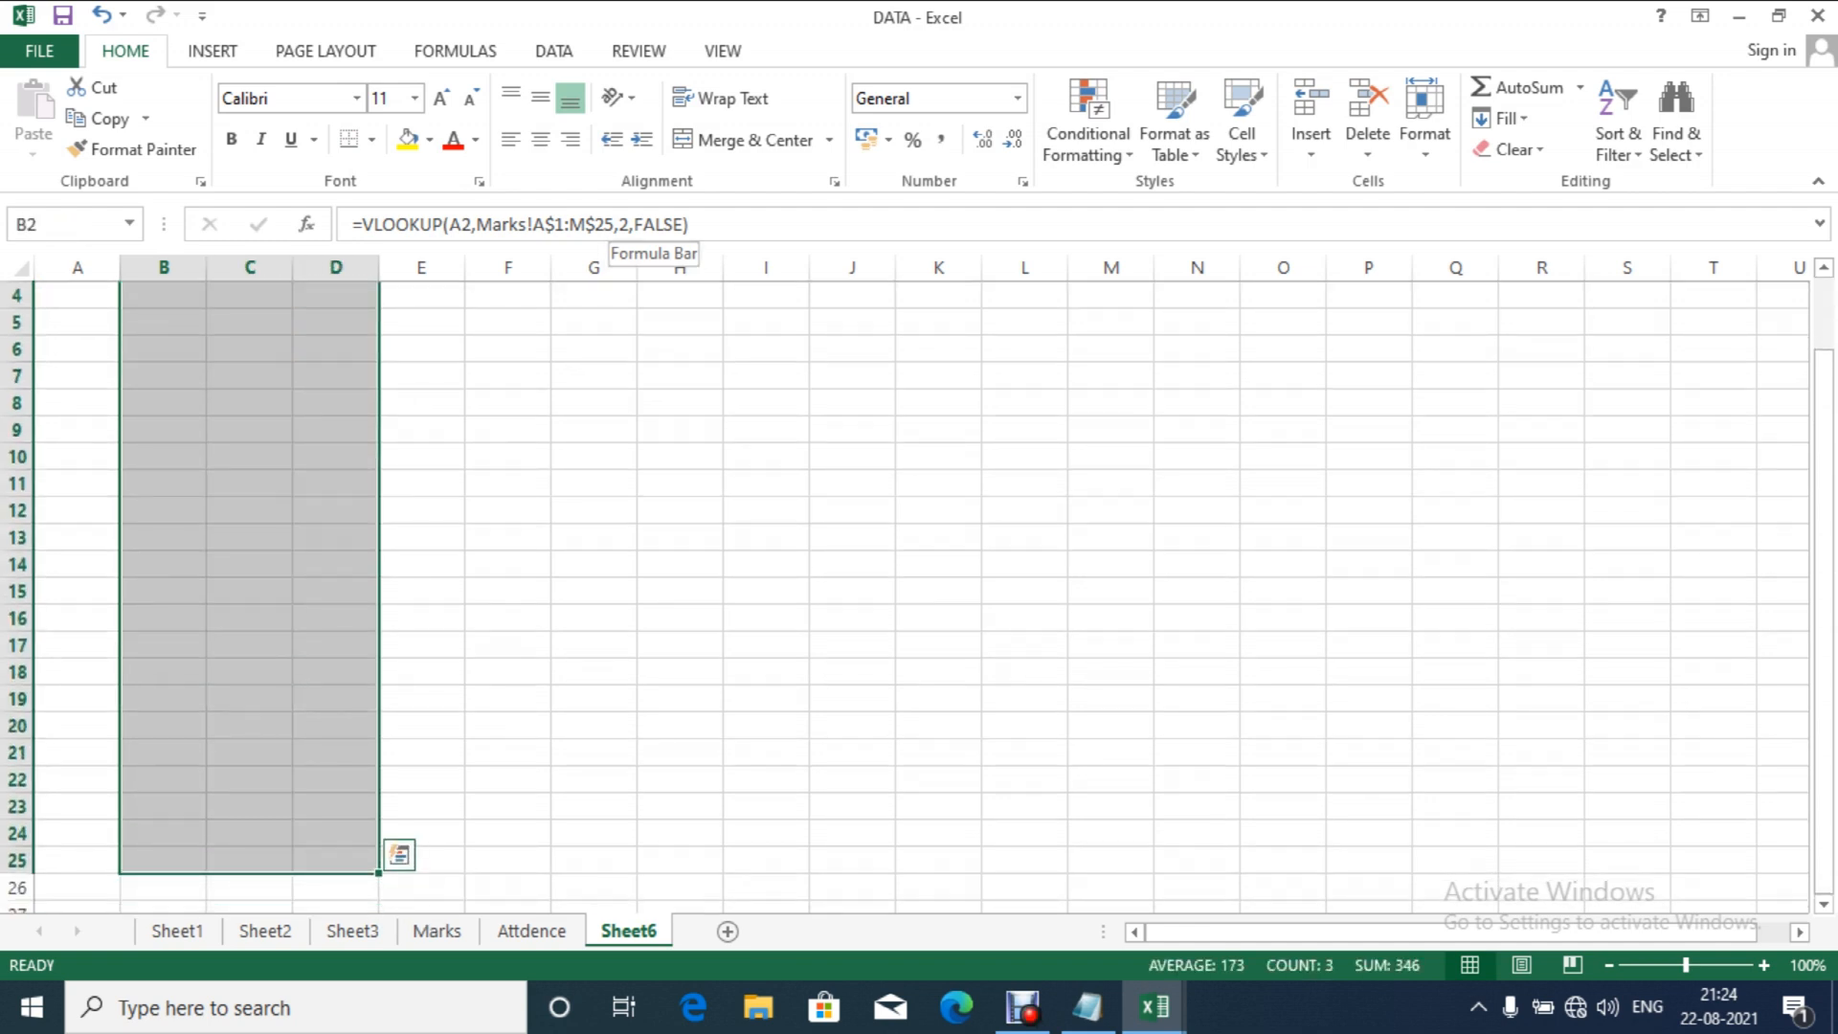
{"action": "key", "text": "ctrl+d"}
Step: Enter the roll number s008 in A3
{"action": "key", "text": "Up"}
{"action": "key", "text": "Down"}
{"action": "key", "text": "Down"}
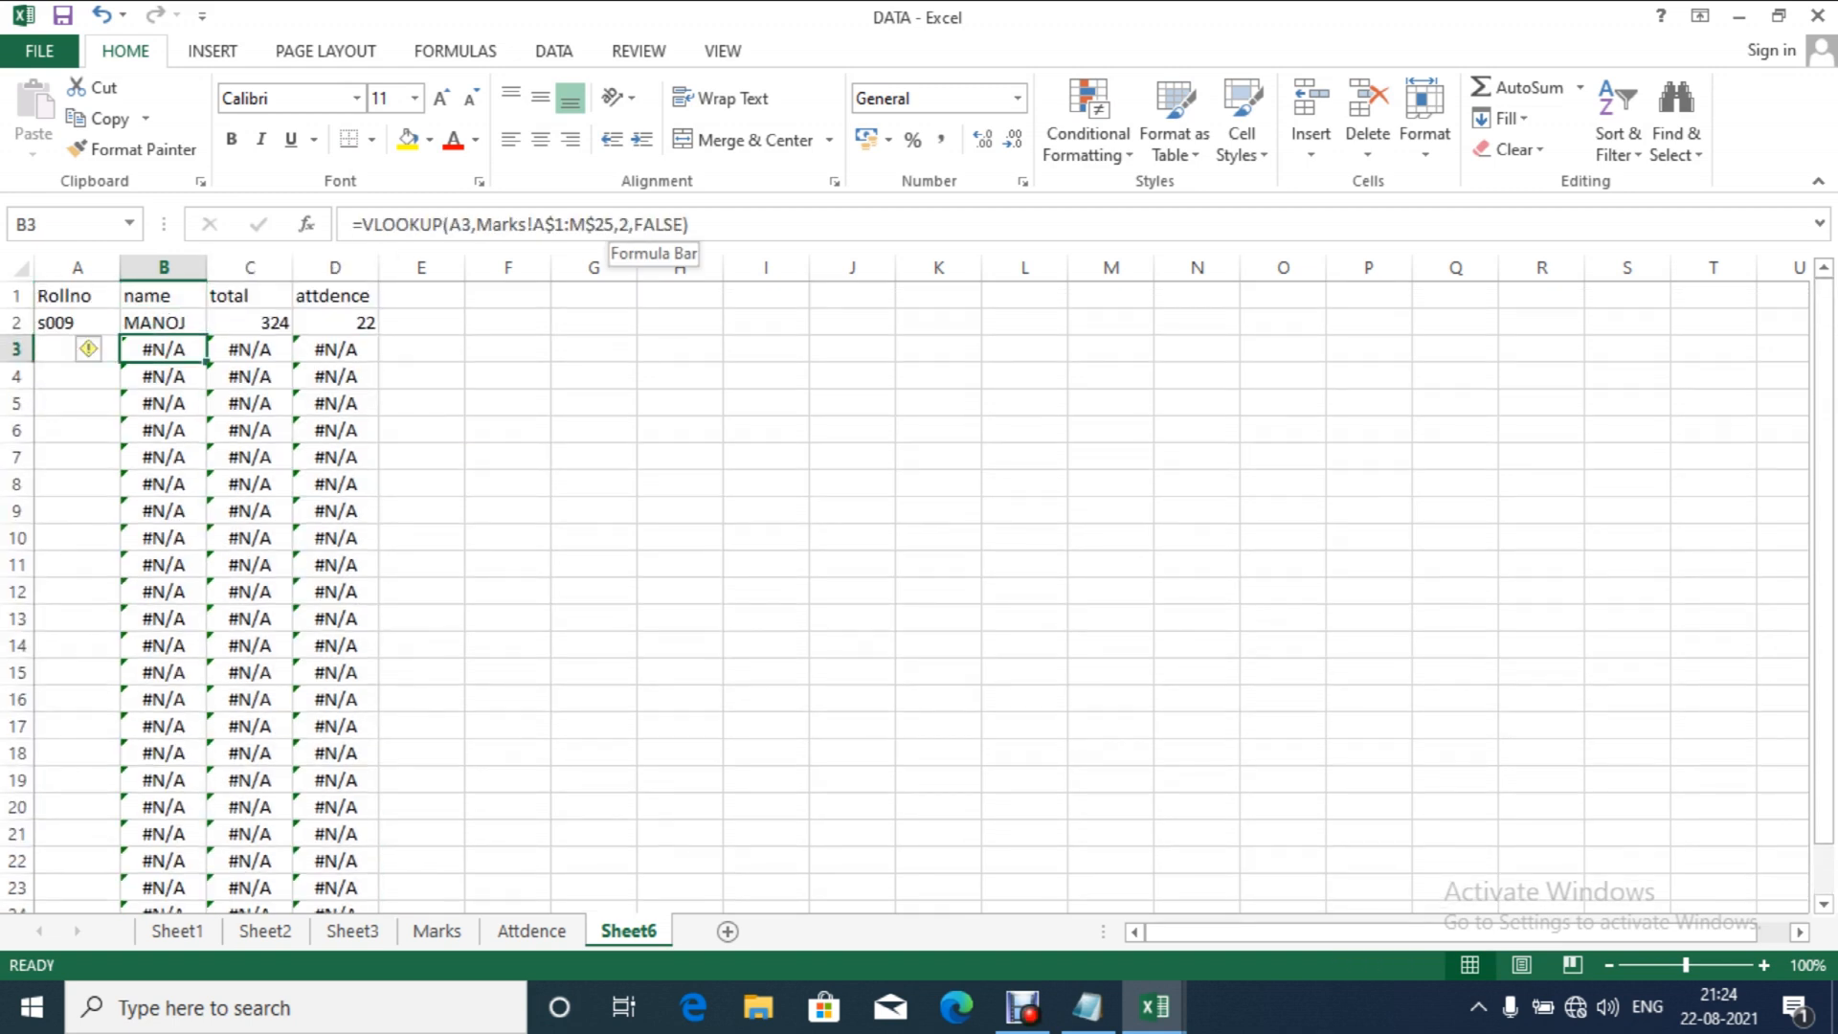
{"action": "key", "text": "Left"}
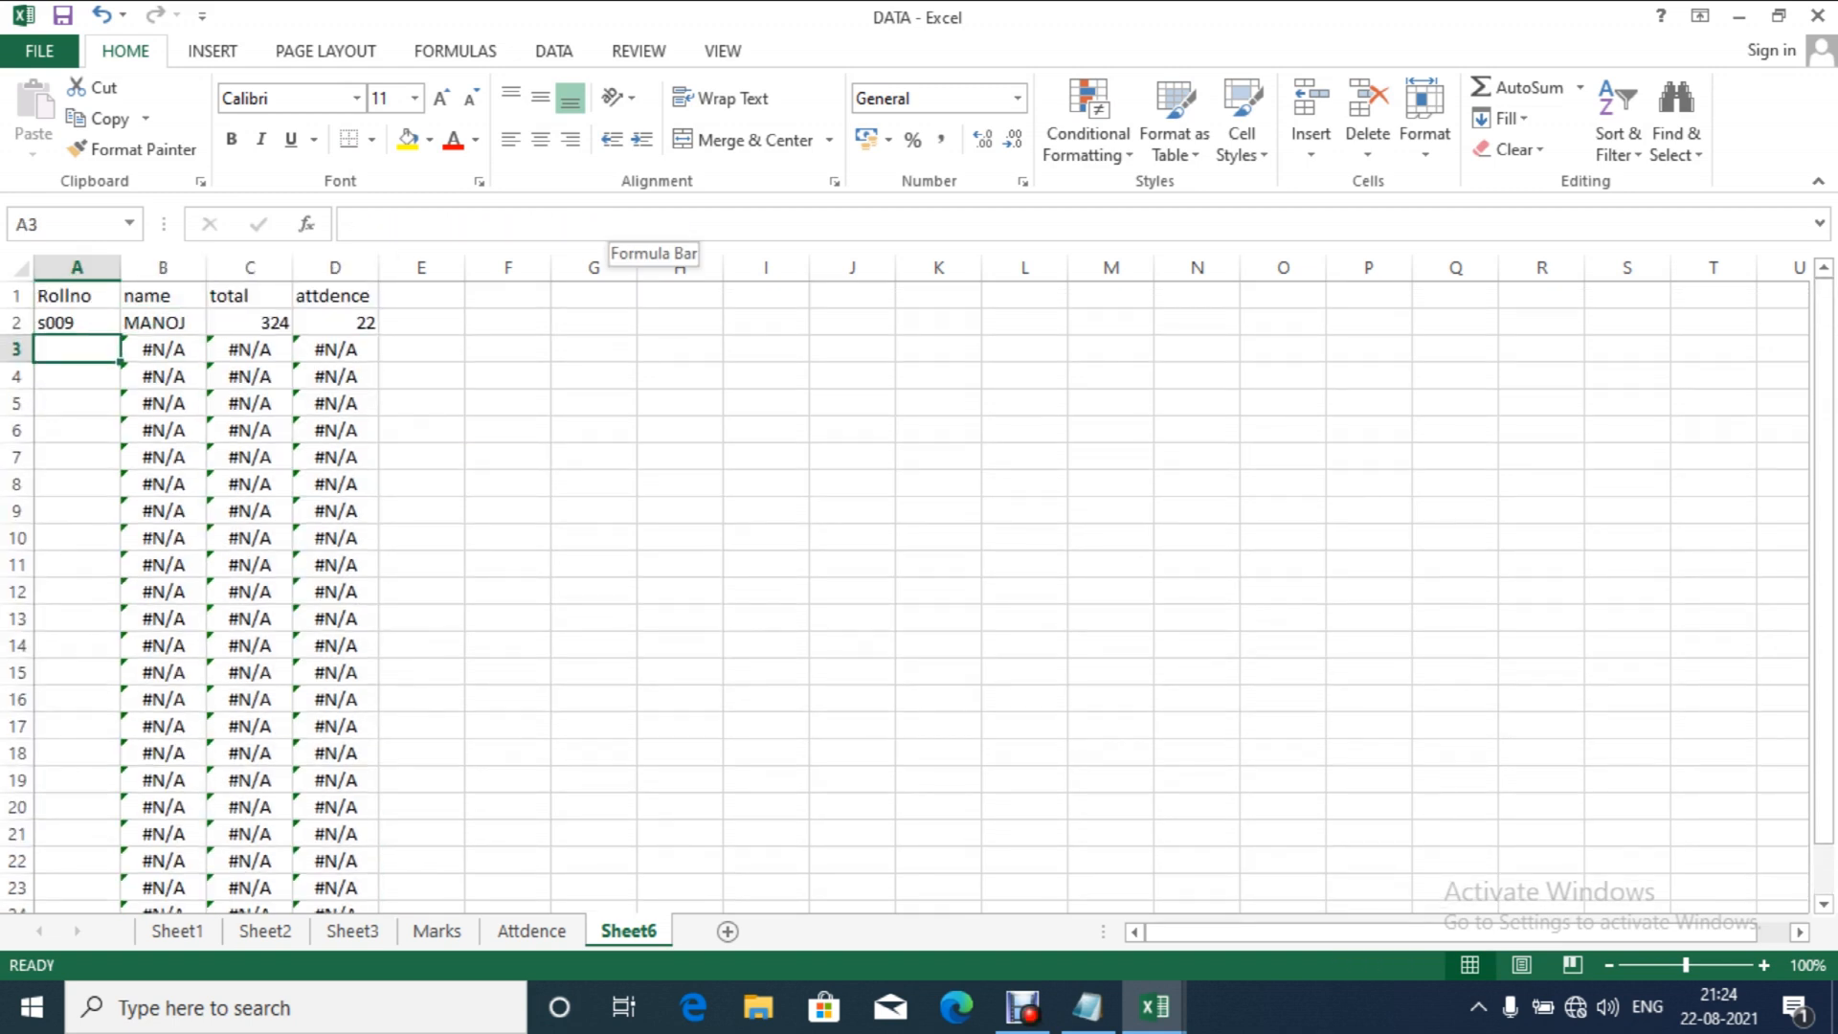
{"action": "type", "text": "s008"}
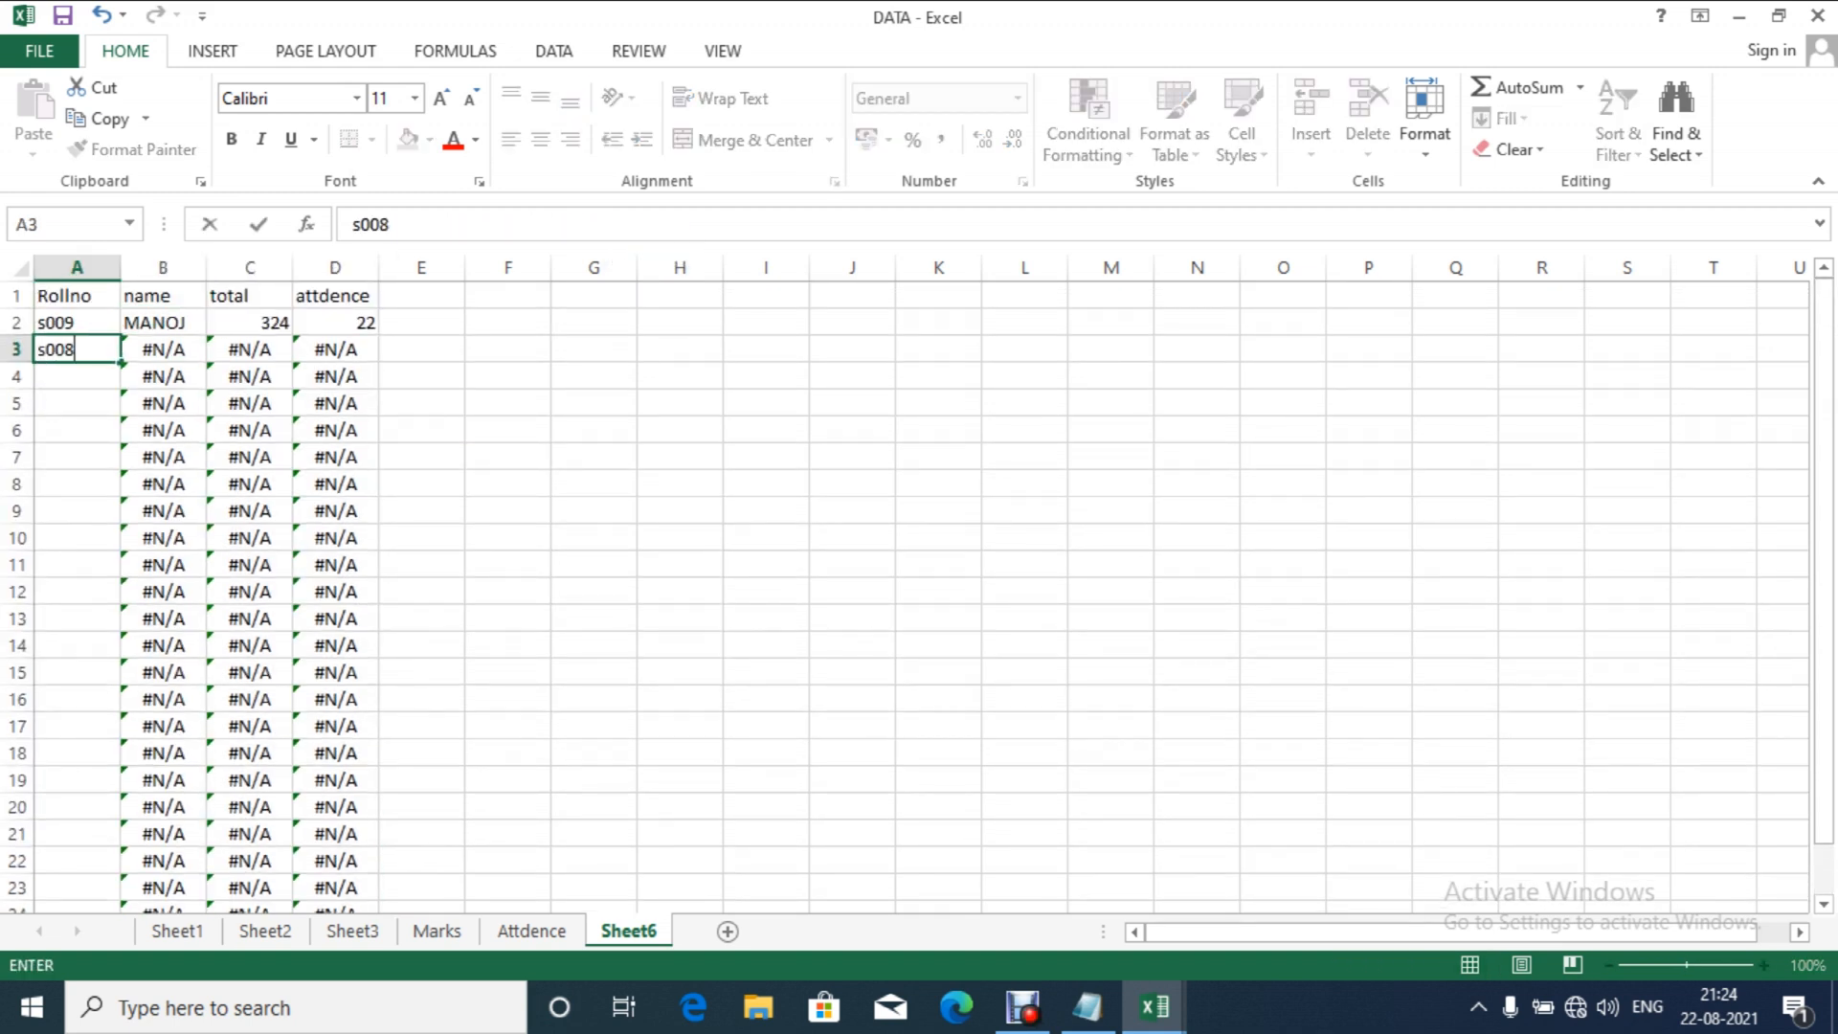
{"action": "key", "text": "Return"}
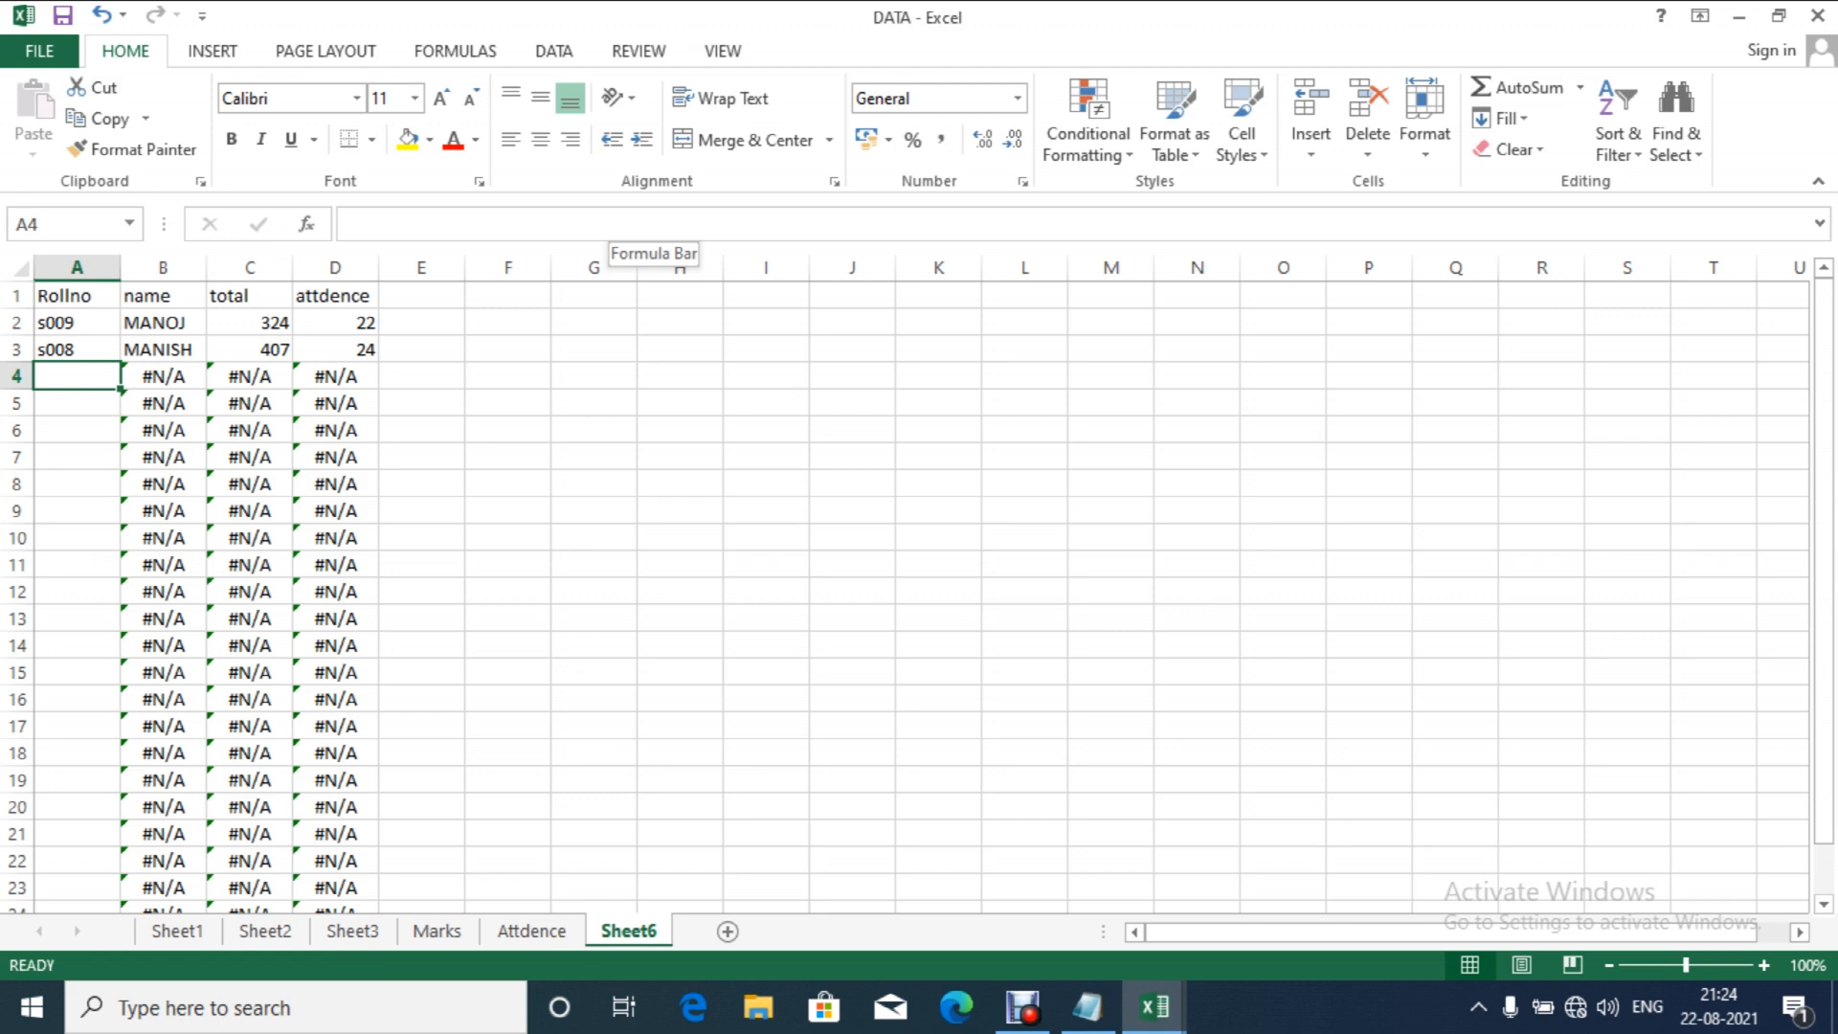
Step: Start an HLOOKUP formula in G2 with G1 as the lookup value
{"action": "key", "text": "Up"}
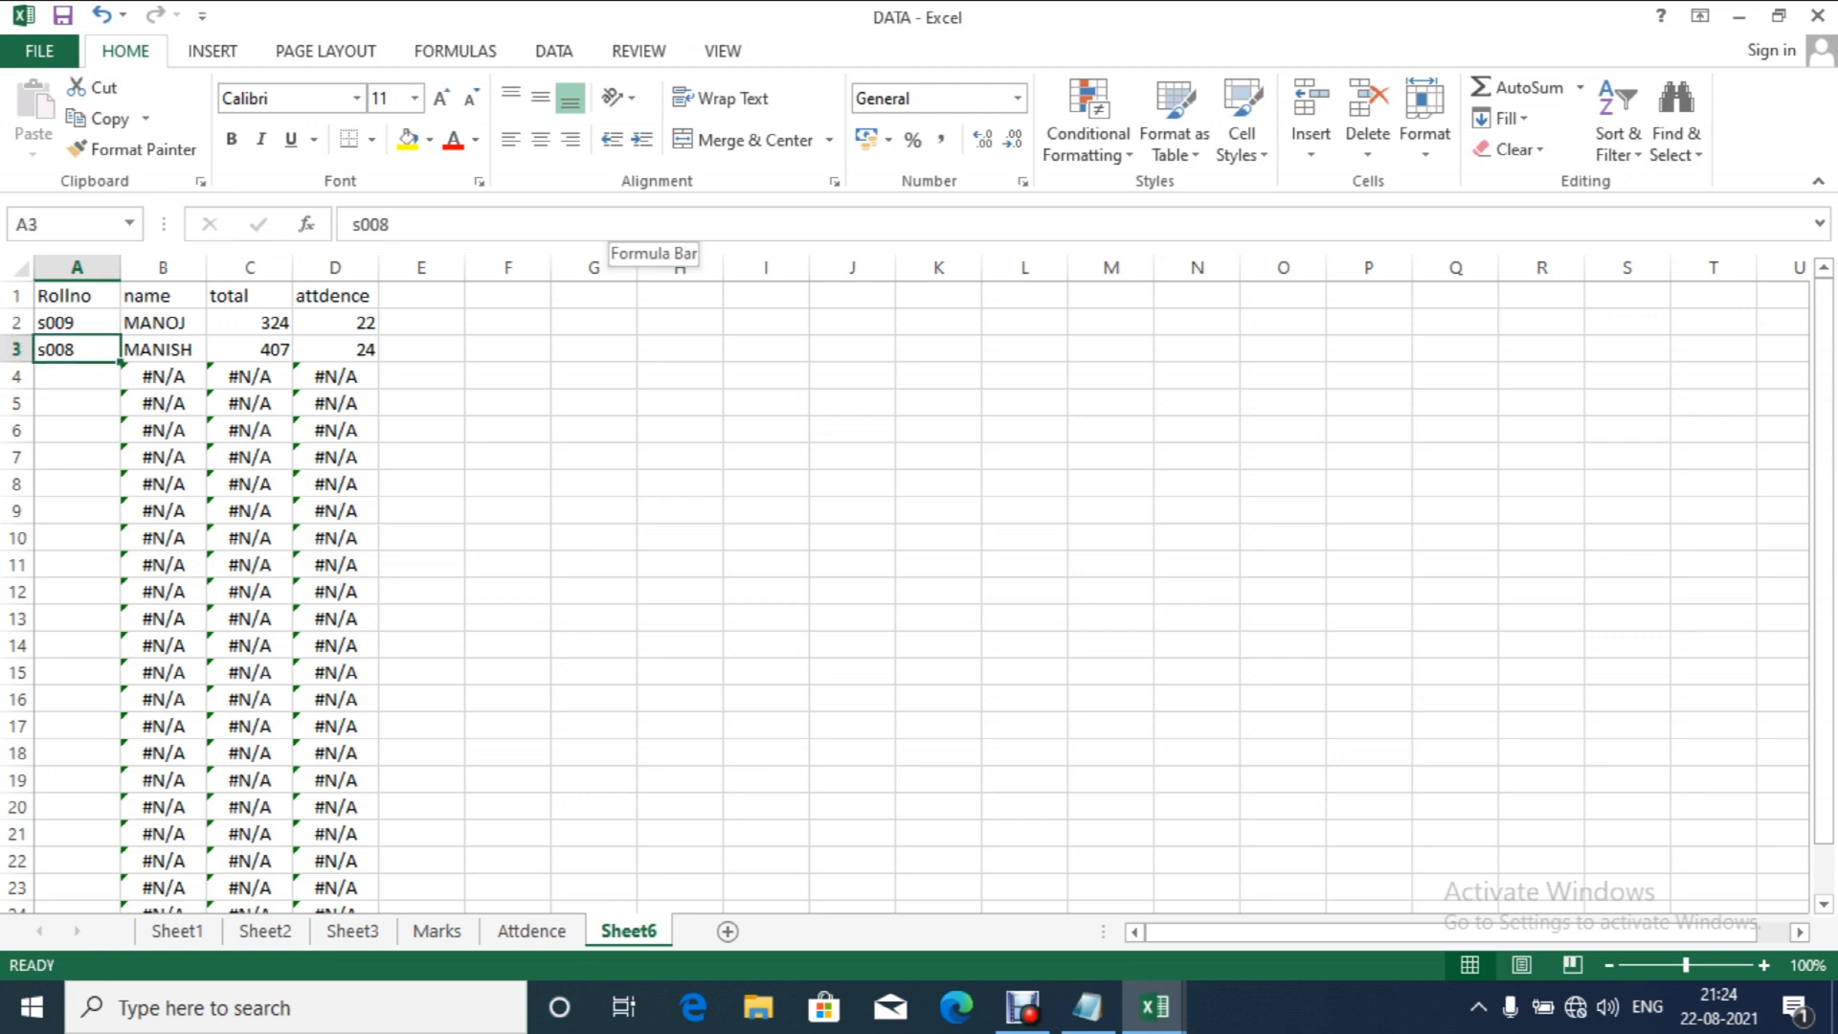
{"action": "key", "text": "Right"}
{"action": "key", "text": "Right"}
{"action": "key", "text": "Right"}
{"action": "key", "text": "Right"}
{"action": "key", "text": "Right"}
{"action": "key", "text": "Right"}
{"action": "key", "text": "Up"}
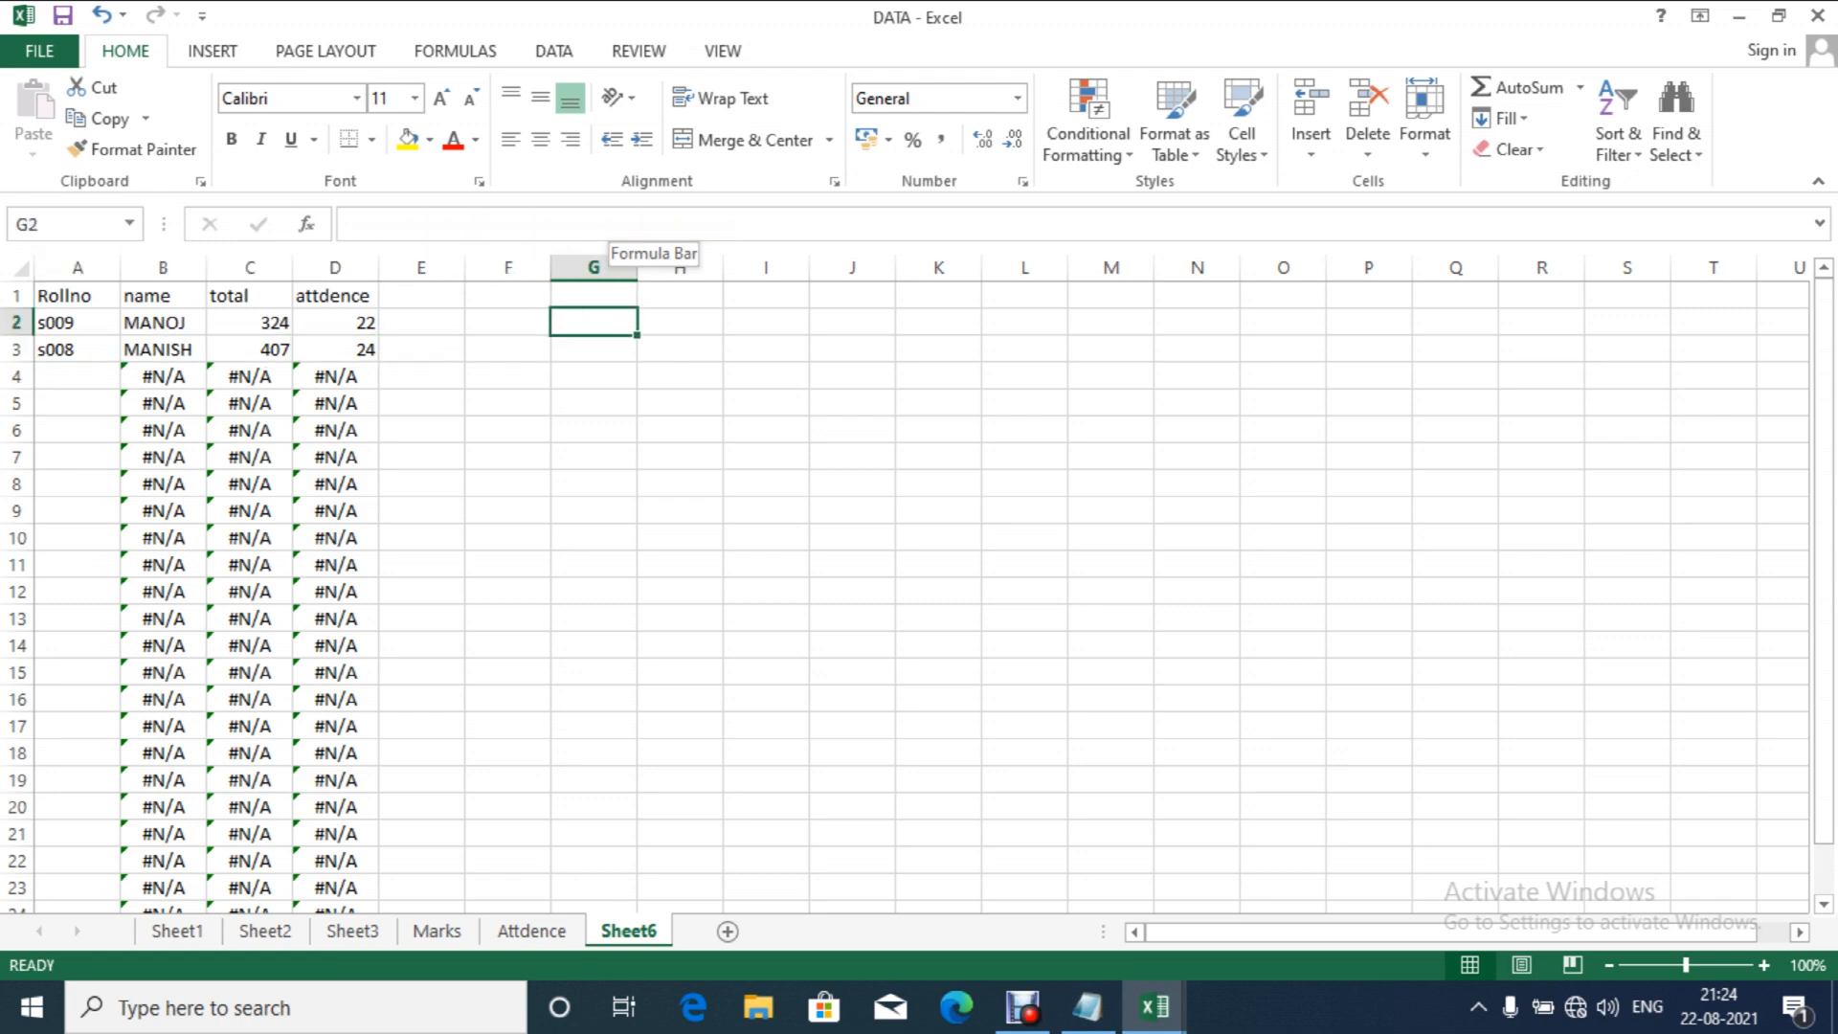
{"action": "type", "text": "="}
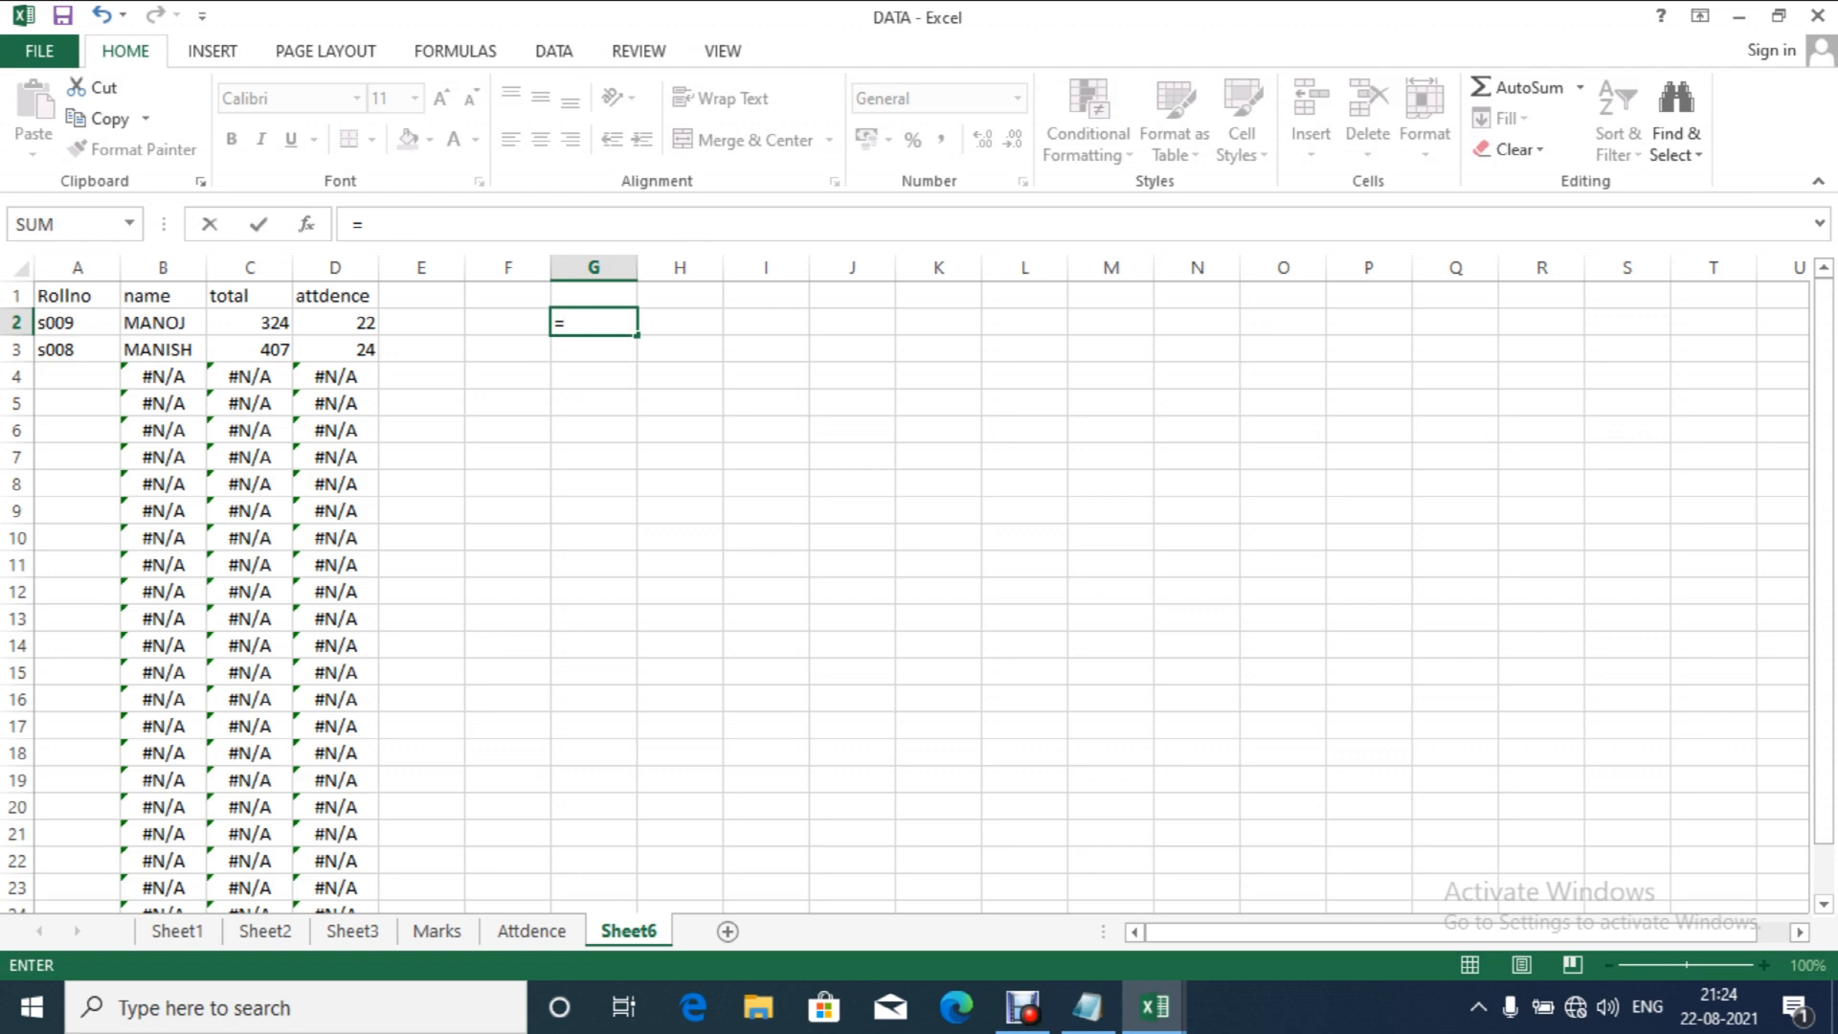
{"action": "type", "text": "hl"}
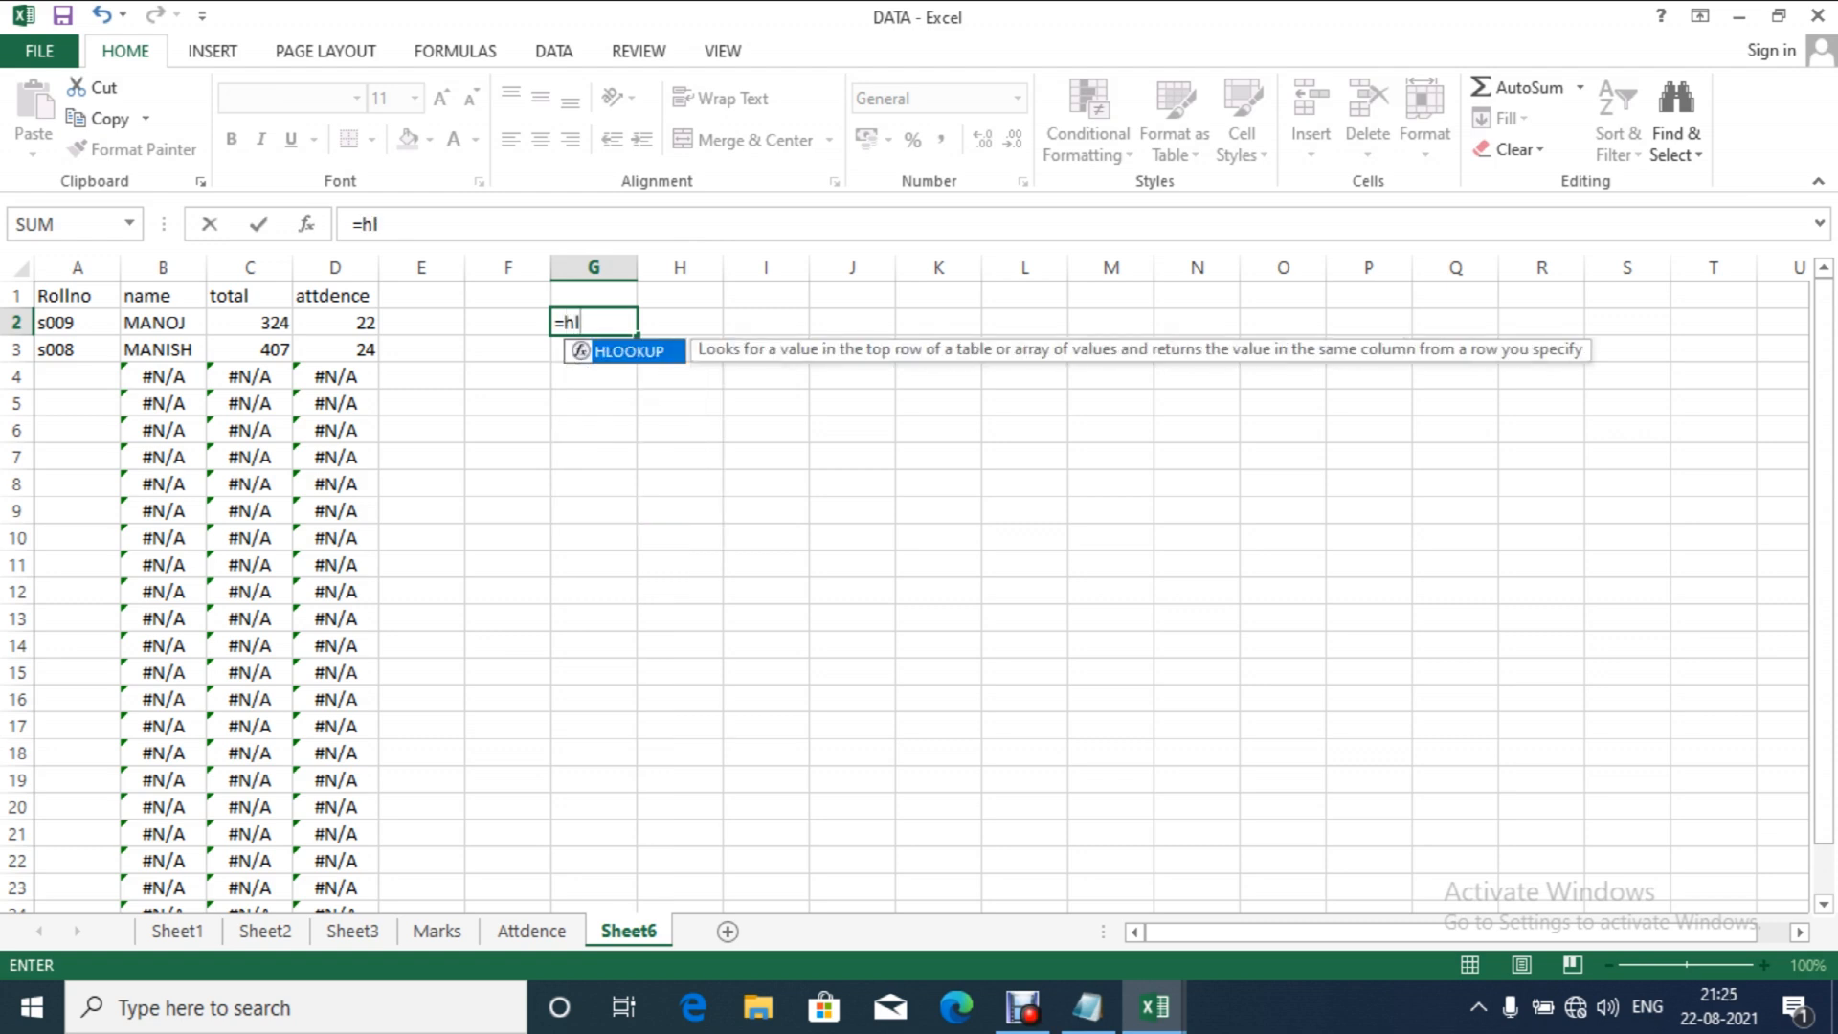
{"action": "key", "text": "Tab"}
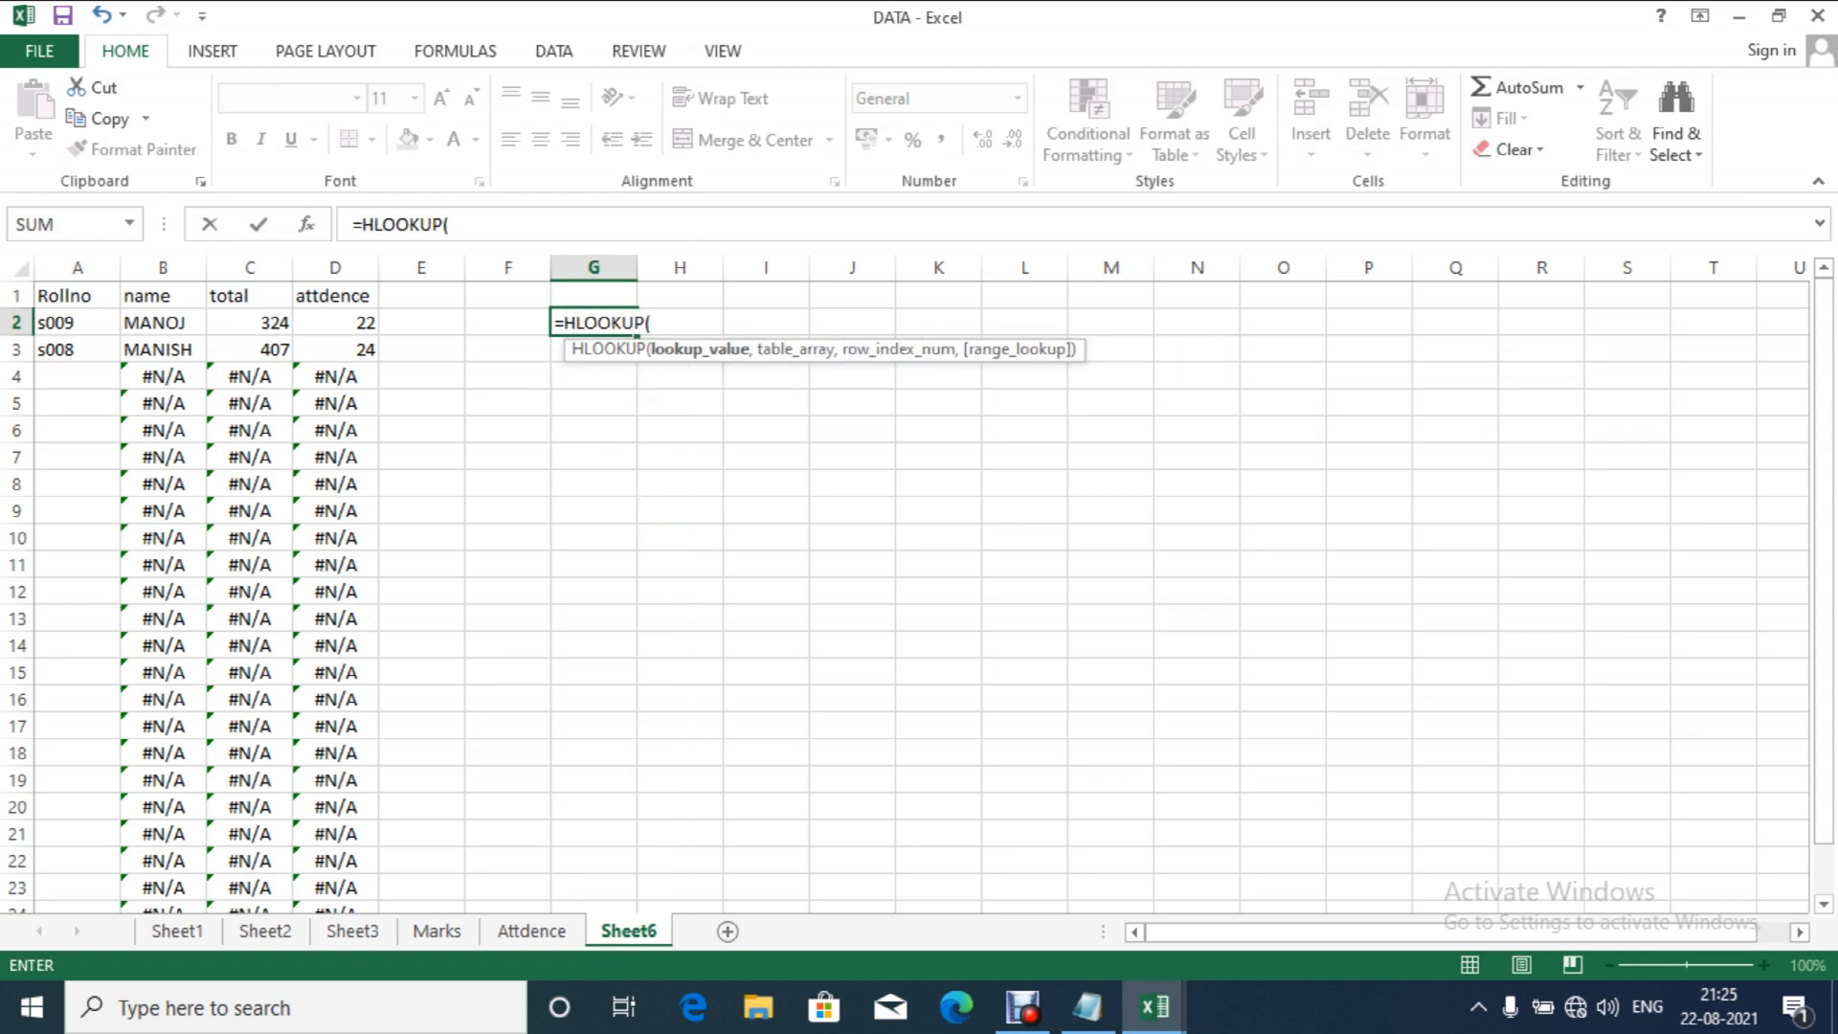
{"action": "key", "text": "Up"}
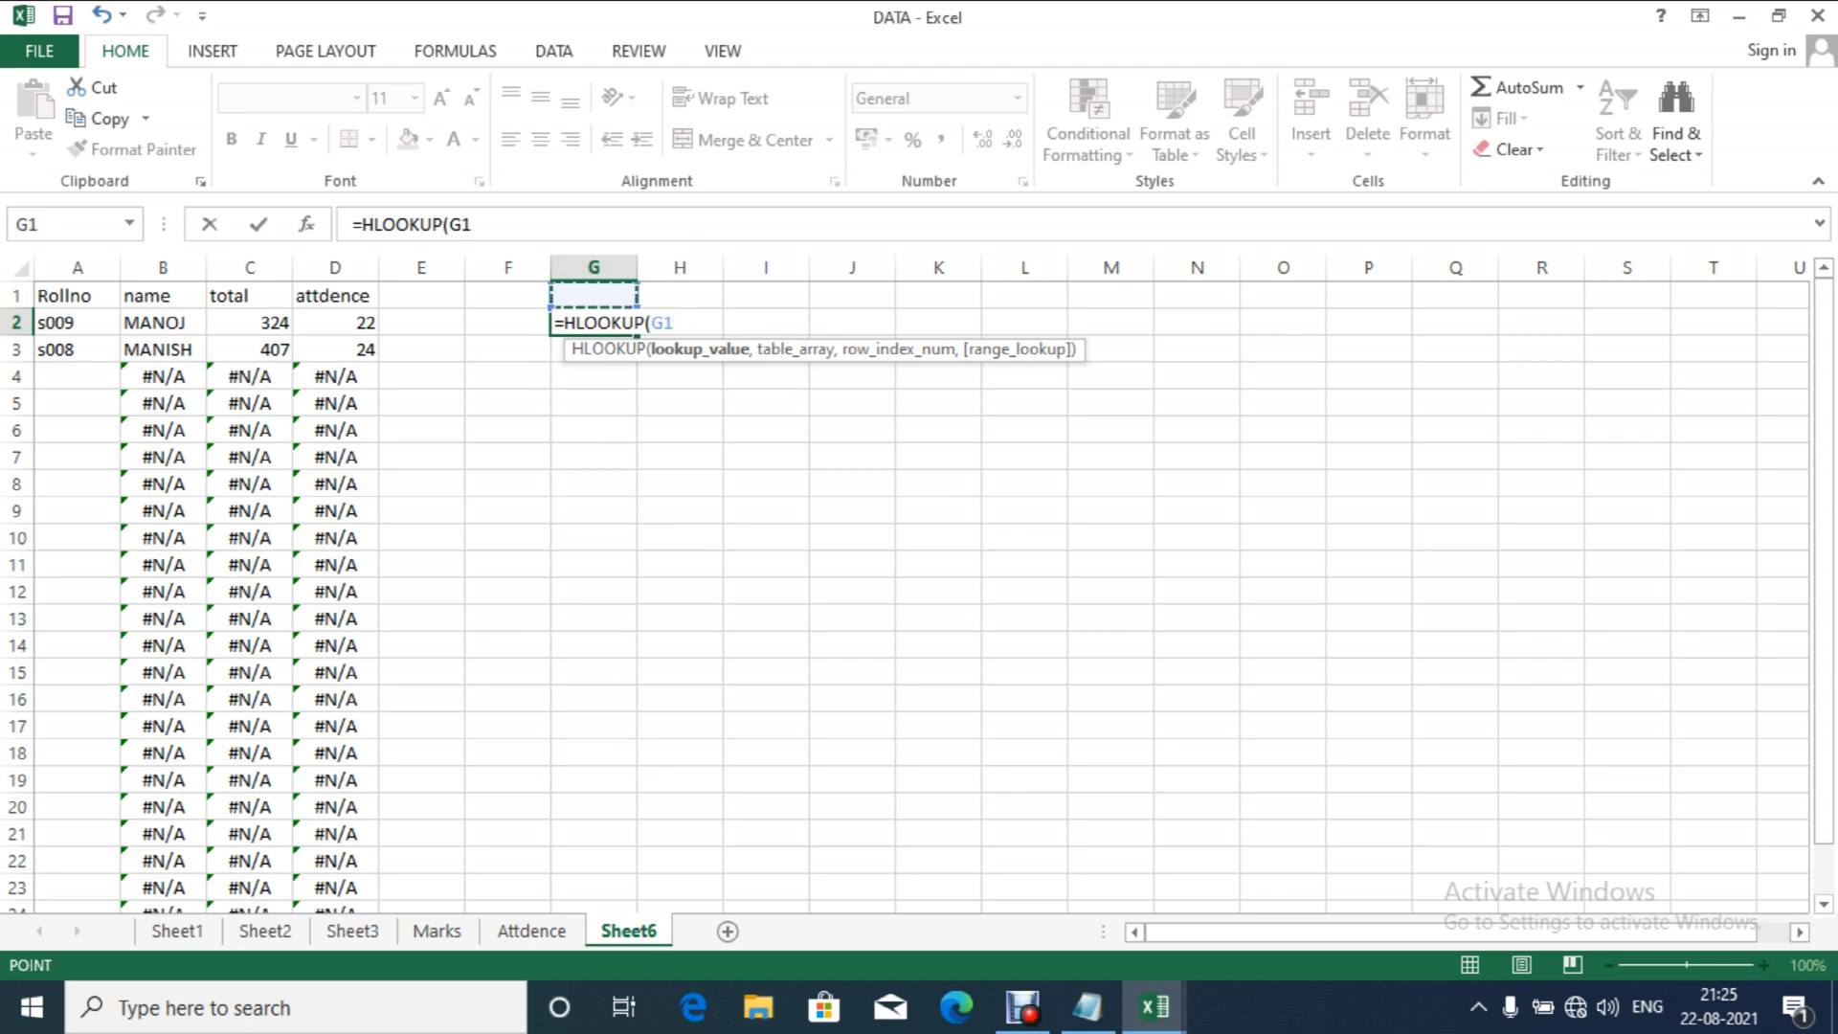
{"action": "type", "text": ","}
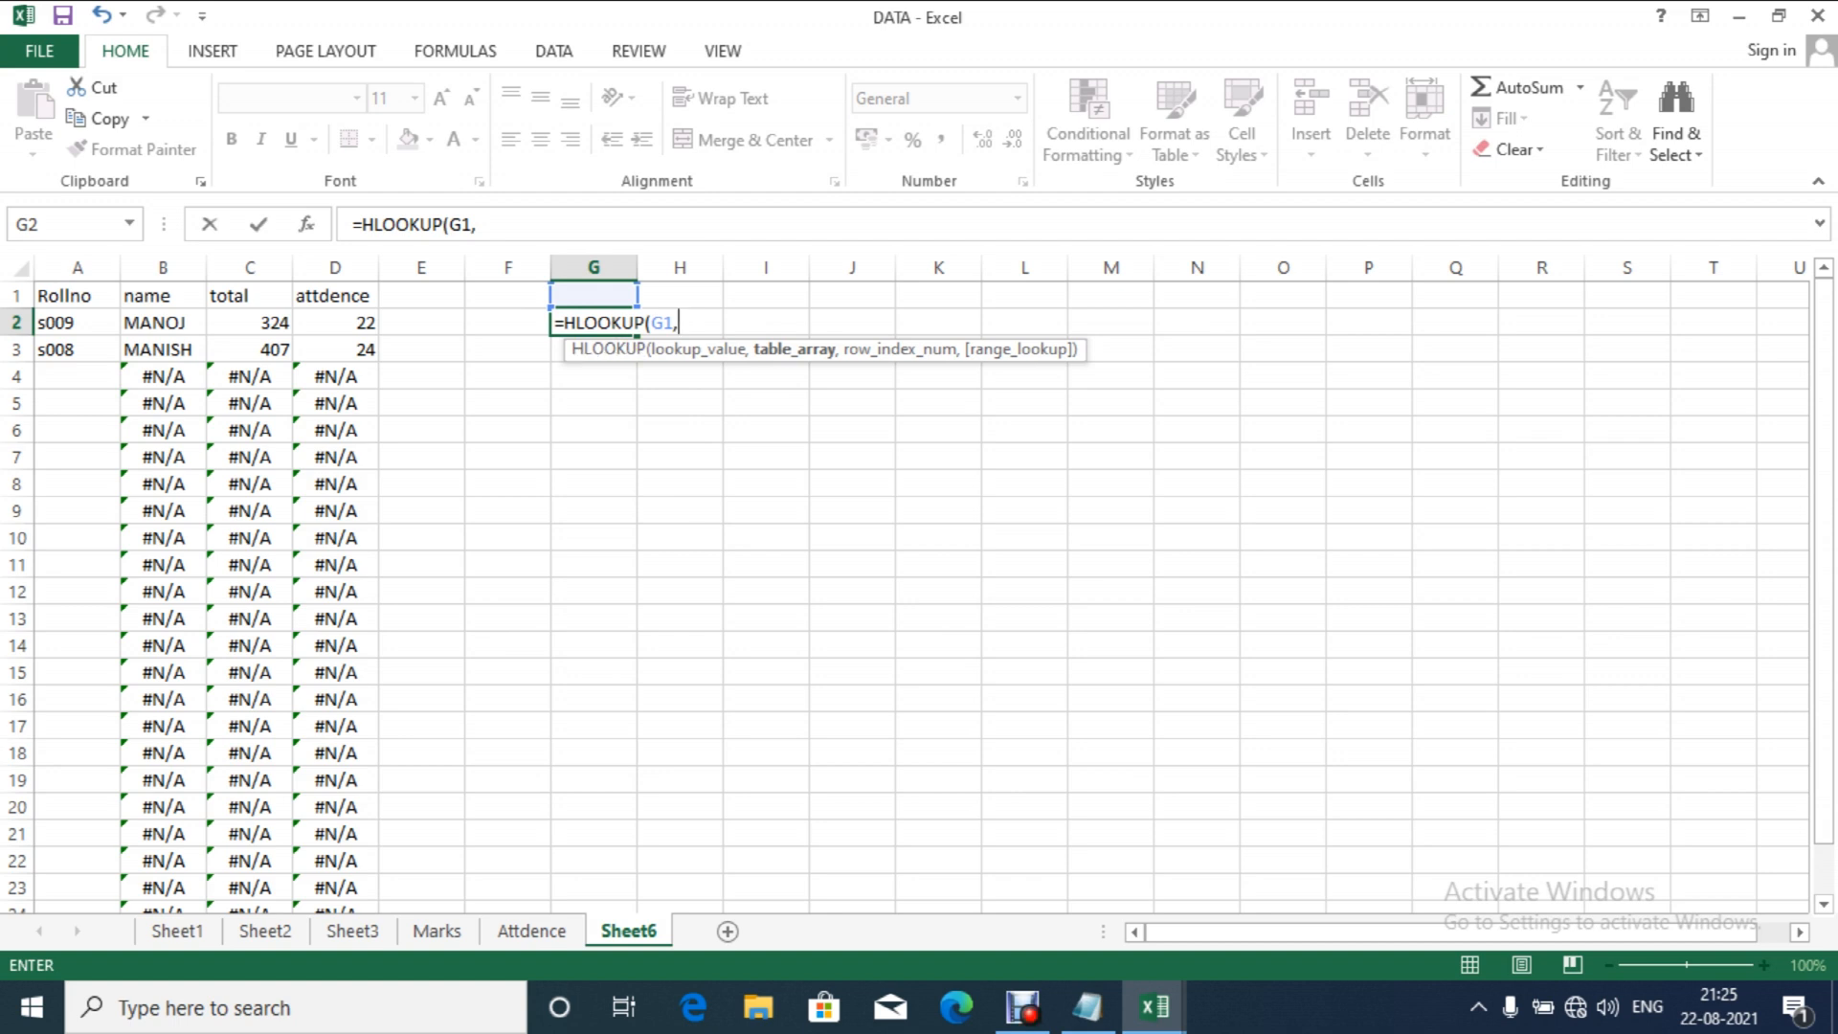
Step: Set the HLOOKUP table array to the range A1:M25 on the Marks sheet
{"action": "left_click", "coordinate": [437, 930]}
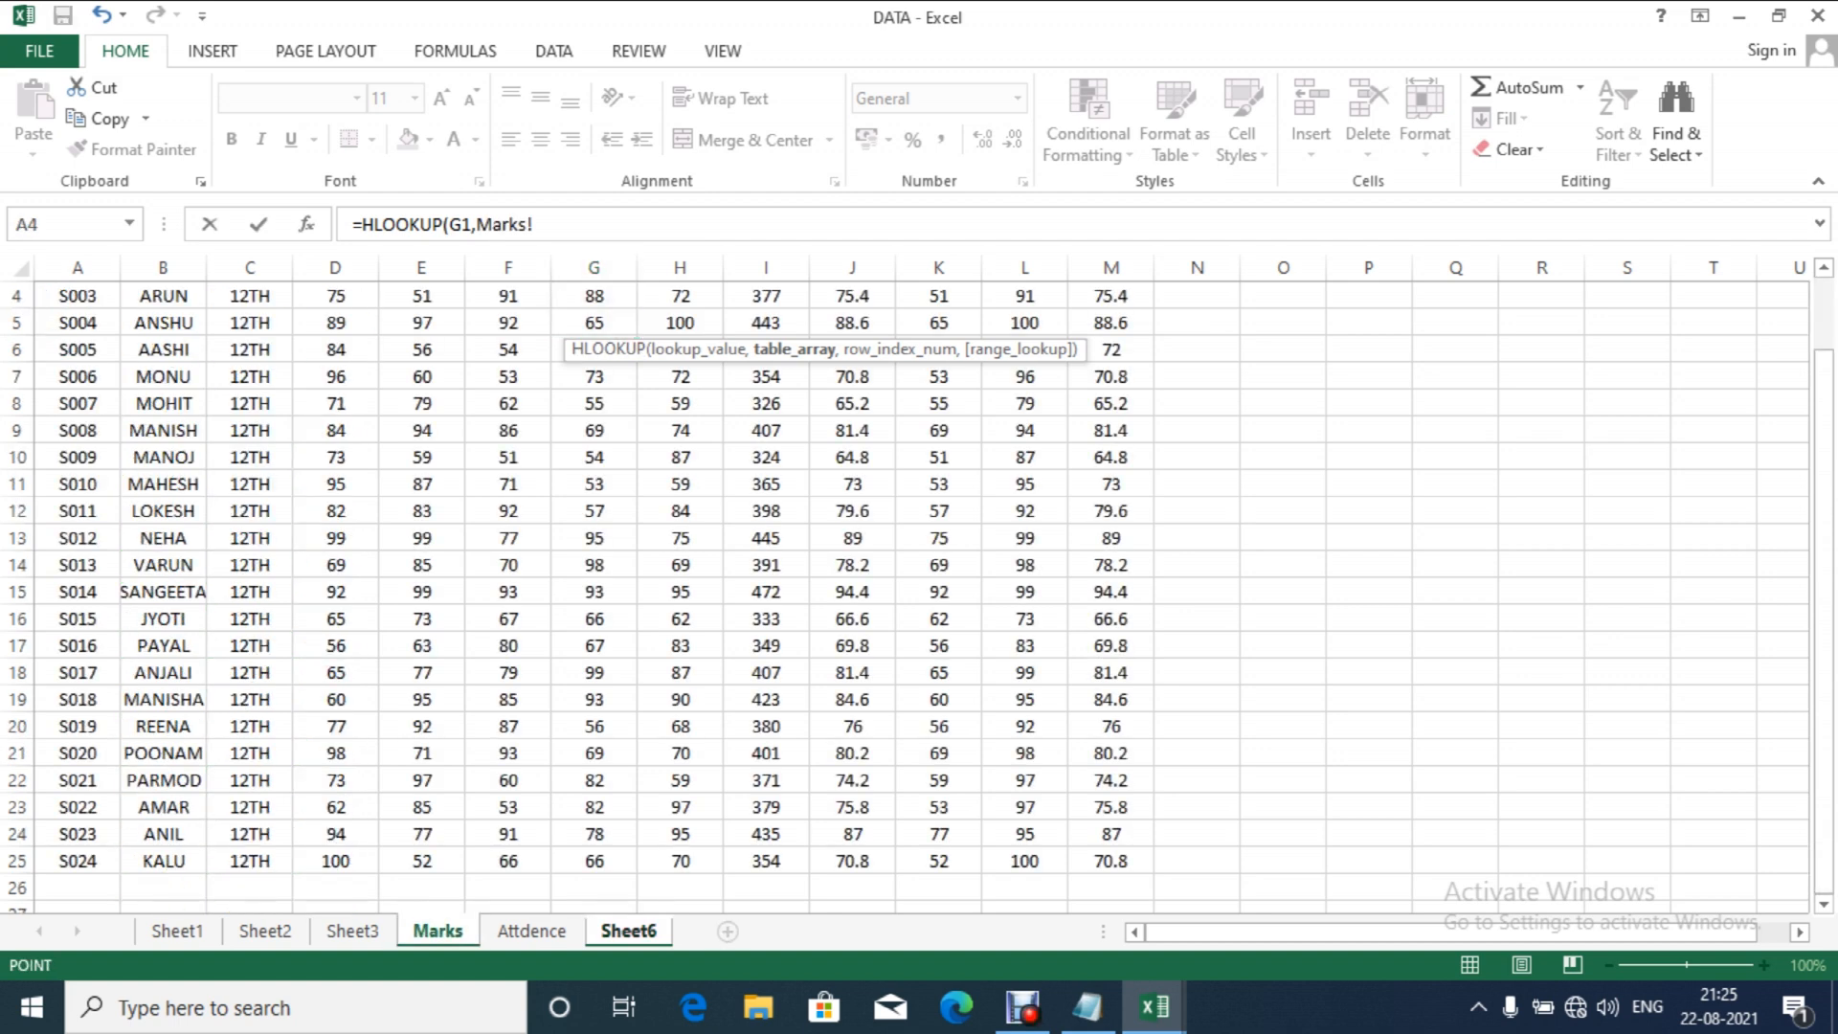
{"action": "left_click", "coordinate": [162, 430]}
{"action": "key", "text": "Up"}
{"action": "key", "text": "Up"}
{"action": "key", "text": "Up"}
{"action": "key", "text": "Up"}
{"action": "key", "text": "Up"}
{"action": "key", "text": "Up"}
{"action": "key", "text": "Up"}
{"action": "key", "text": "Up"}
{"action": "key", "text": "Left"}
{"action": "key", "text": "shift+Right"}
{"action": "key", "text": "shift+Right"}
{"action": "key", "text": "shift+Right"}
{"action": "key", "text": "shift+Right"}
{"action": "key", "text": "shift+Right"}
{"action": "key", "text": "shift+Right"}
{"action": "key", "text": "shift+Right"}
{"action": "key", "text": "shift+Right"}
{"action": "key", "text": "shift+Right"}
{"action": "key", "text": "shift+Right"}
{"action": "key", "text": "shift+Right"}
{"action": "key", "text": "shift+Right"}
{"action": "key", "text": "ctrl+shift+Left"}
{"action": "key", "text": "shift+Right"}
{"action": "key", "text": "shift+Right"}
{"action": "key", "text": "shift+Right"}
{"action": "key", "text": "shift+Right"}
{"action": "key", "text": "shift+Right"}
{"action": "key", "text": "shift+Right"}
{"action": "key", "text": "shift+Right"}
{"action": "key", "text": "shift+Right"}
{"action": "key", "text": "shift+Right"}
{"action": "key", "text": "shift+Right"}
{"action": "key", "text": "shift+Right"}
{"action": "key", "text": "shift+Right"}
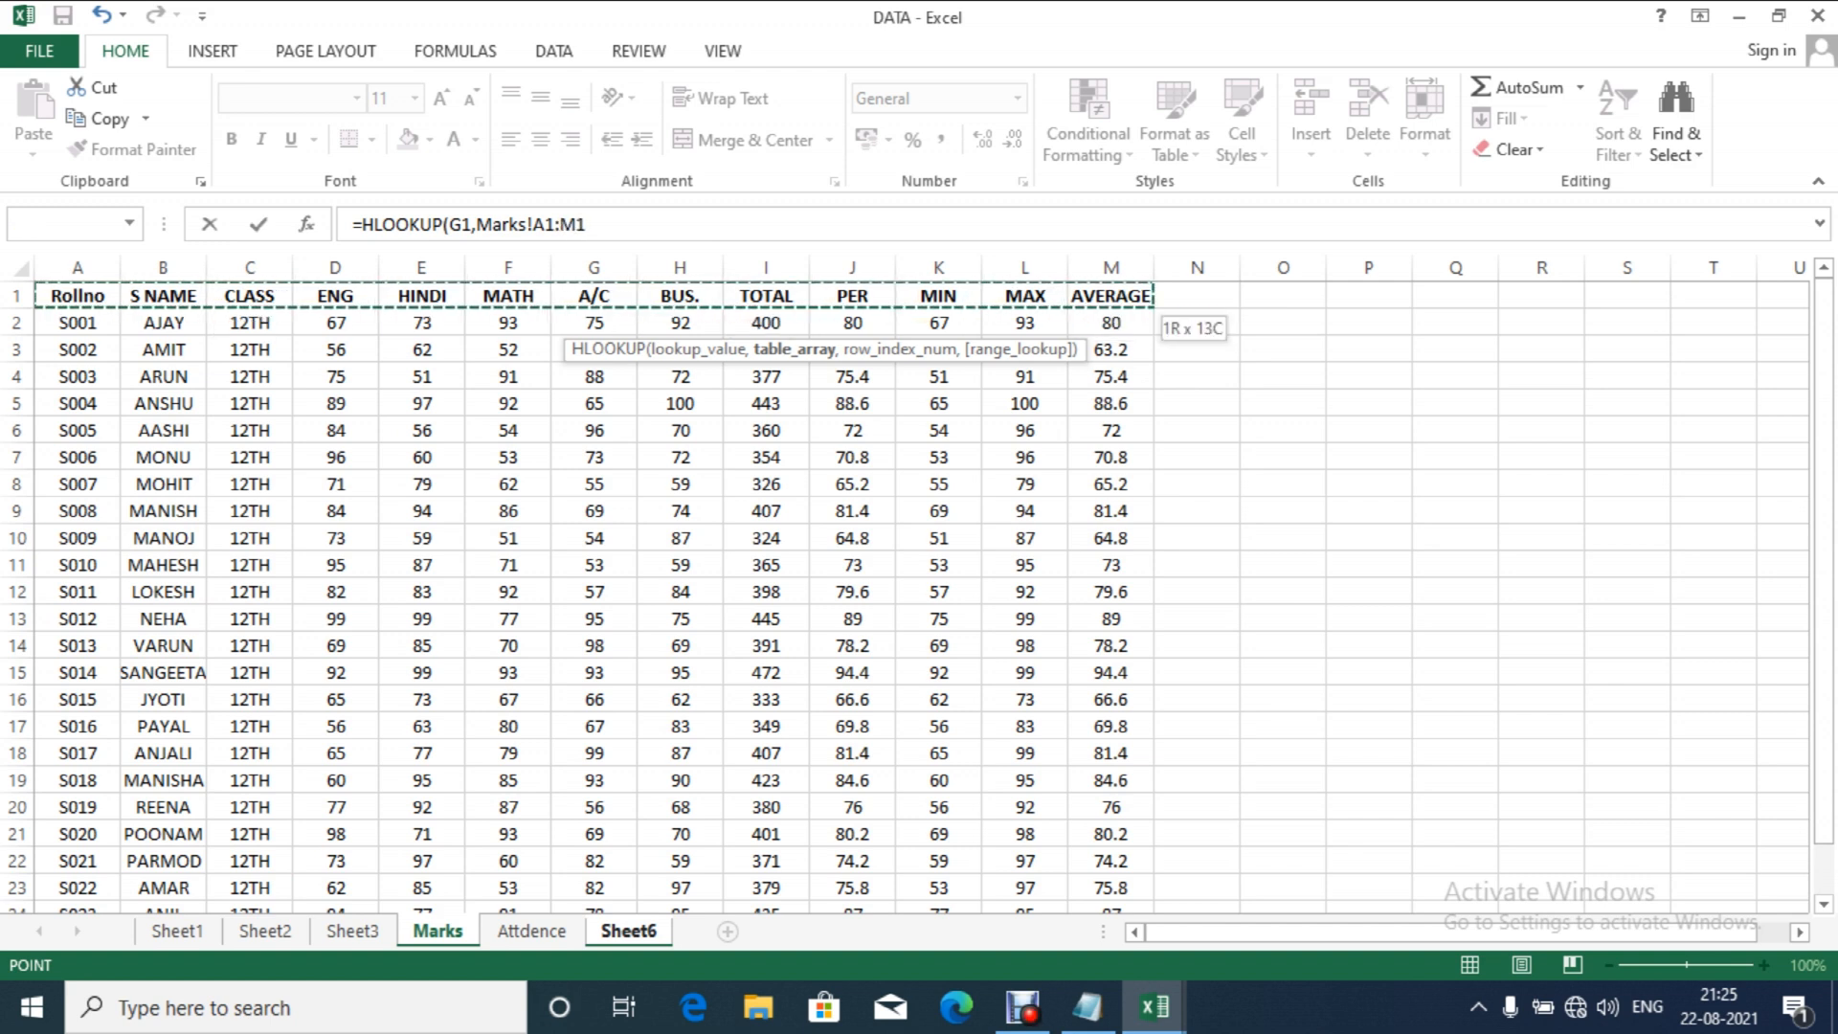
{"action": "key", "text": "shift+Down"}
{"action": "key", "text": "shift+Down"}
{"action": "key", "text": "shift+Down"}
{"action": "key", "text": "shift+Down"}
{"action": "key", "text": "shift+Down"}
{"action": "key", "text": "shift+Down"}
{"action": "key", "text": "shift+Down"}
{"action": "key", "text": "shift+Down"}
{"action": "key", "text": "shift+Down"}
{"action": "key", "text": "shift+Down"}
{"action": "key", "text": "shift+Down"}
{"action": "key", "text": "shift+Down"}
{"action": "key", "text": "shift+Down"}
{"action": "key", "text": "shift+Down"}
{"action": "key", "text": "shift+Down"}
{"action": "key", "text": "shift+Down"}
{"action": "key", "text": "shift+Down"}
{"action": "key", "text": "shift+Down"}
{"action": "key", "text": "shift+Down"}
{"action": "key", "text": "shift+Down"}
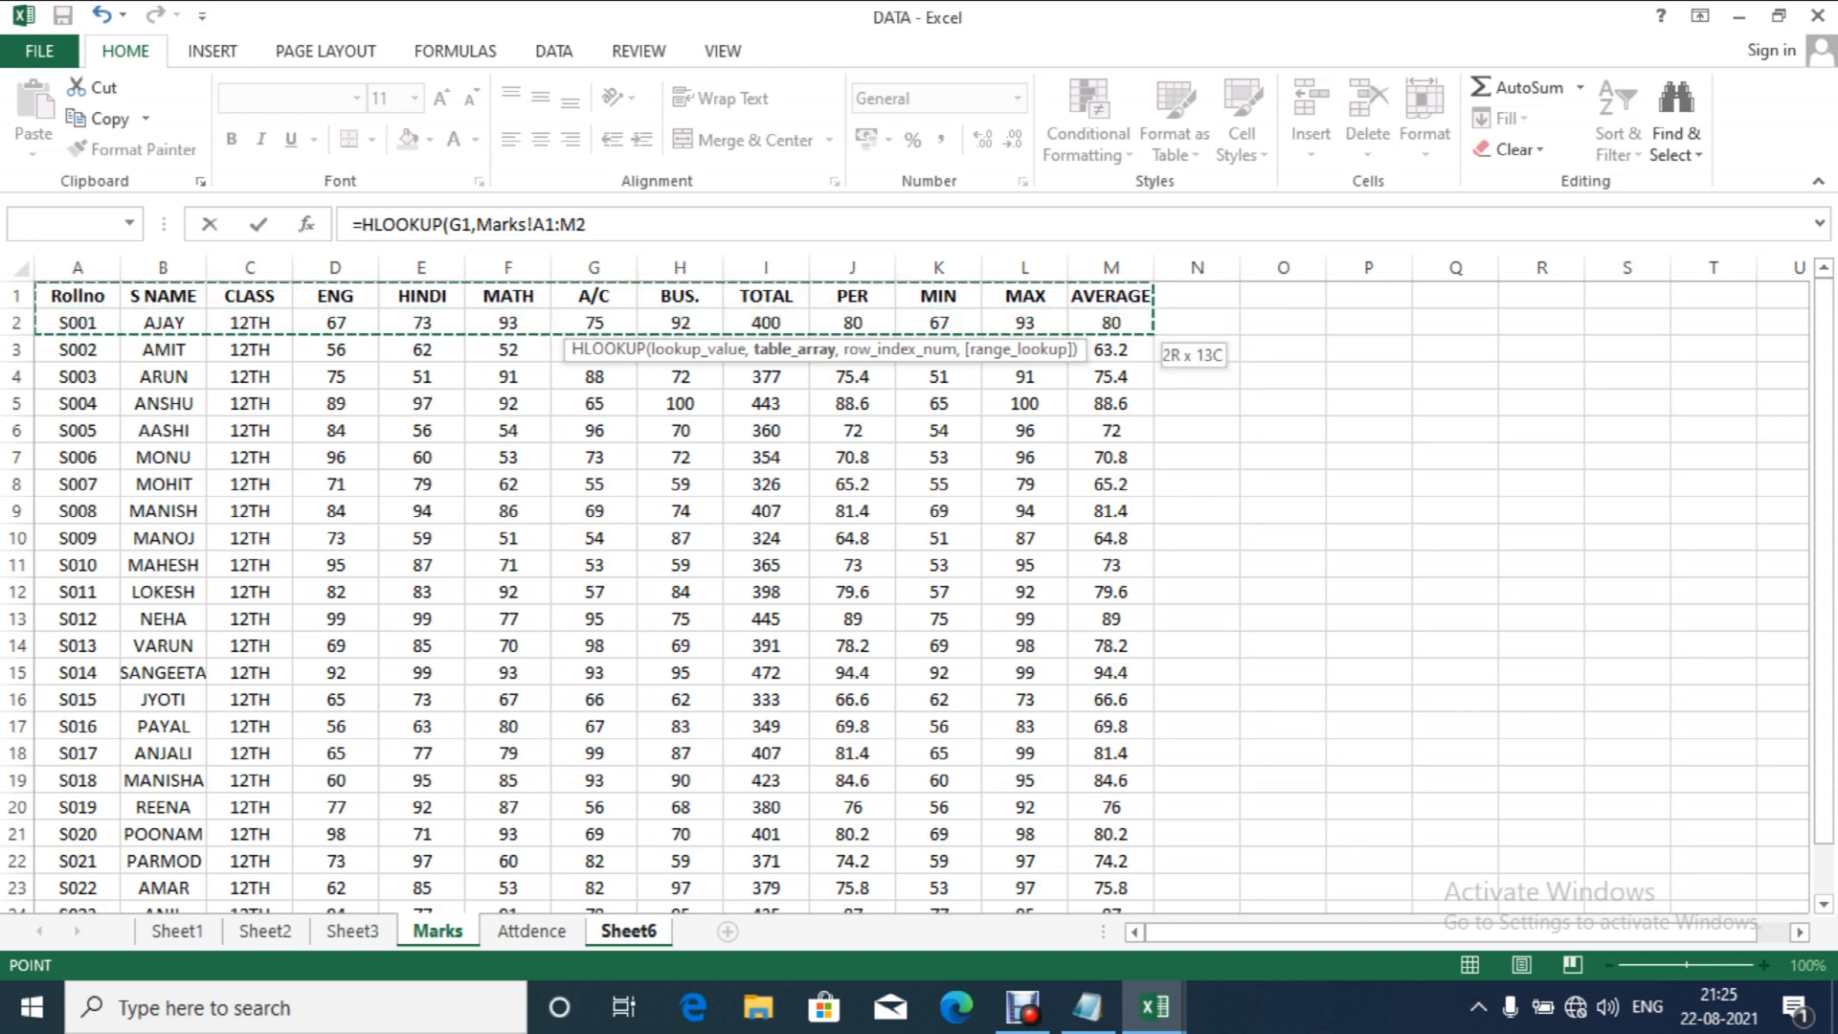
{"action": "key", "text": "shift+Up"}
{"action": "key", "text": "shift+Up"}
{"action": "key", "text": "shift+Up"}
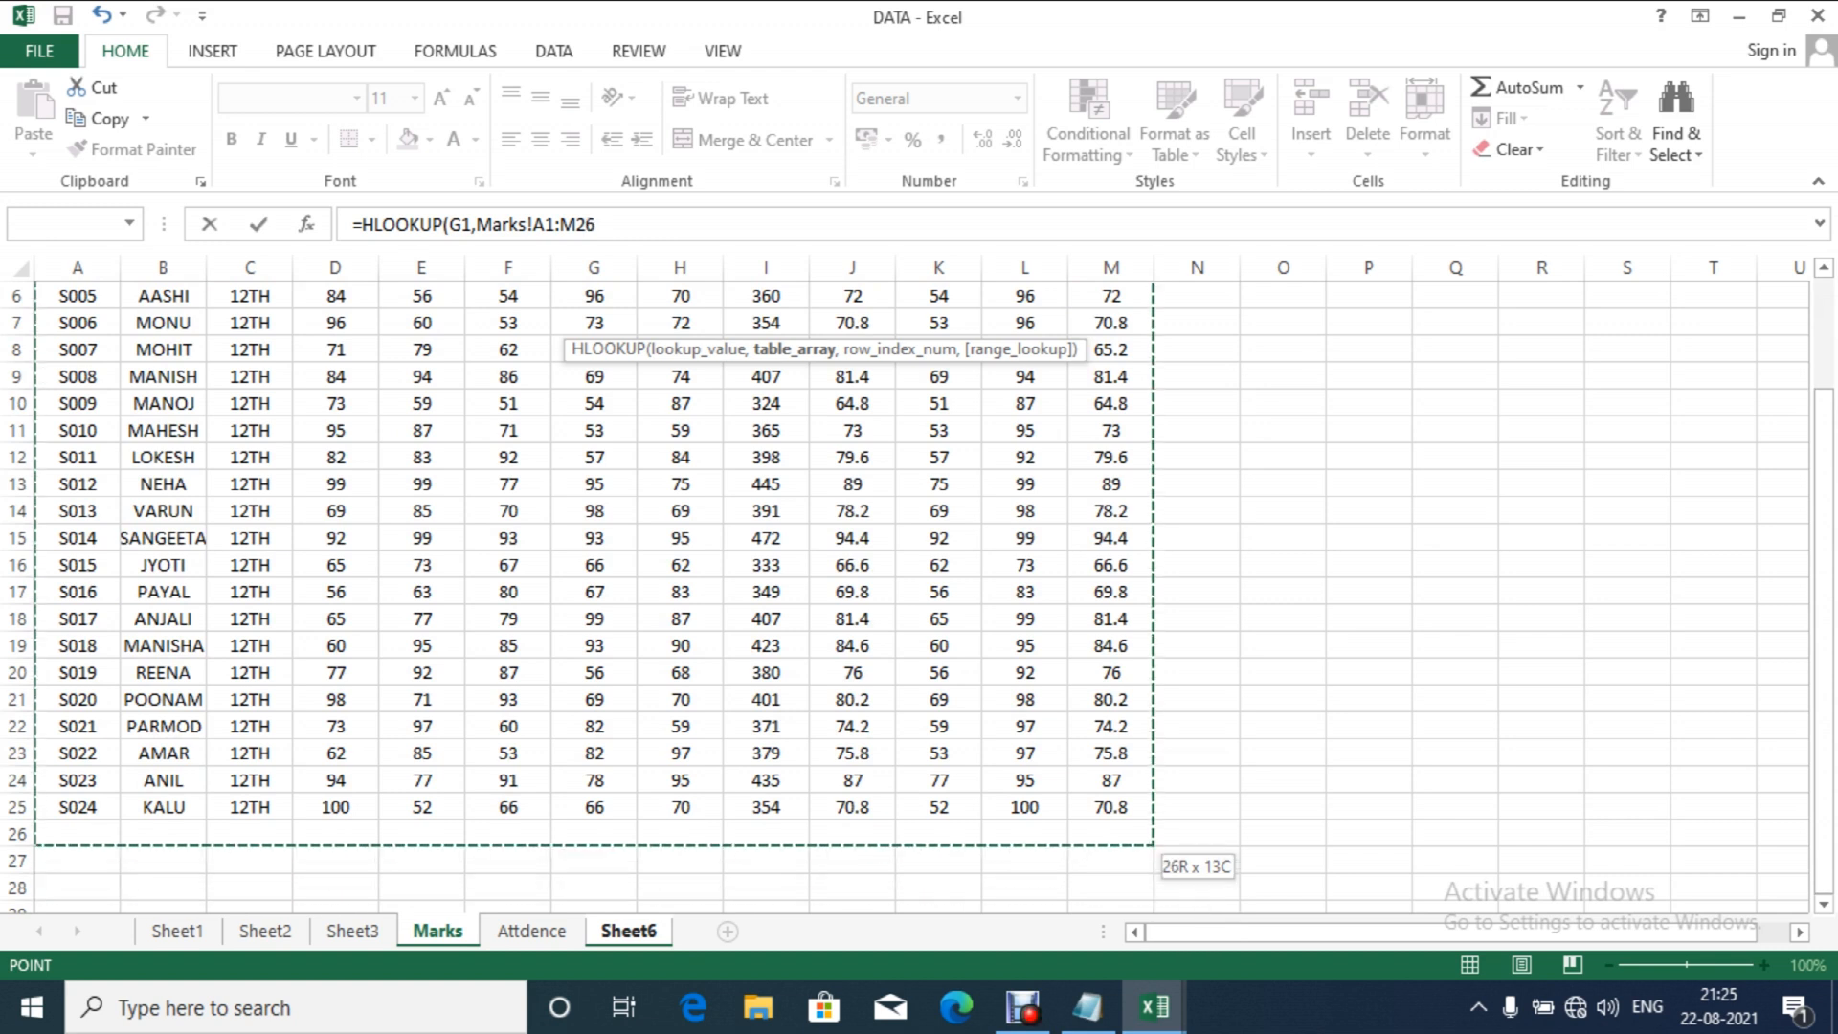
{"action": "type", "text": ","}
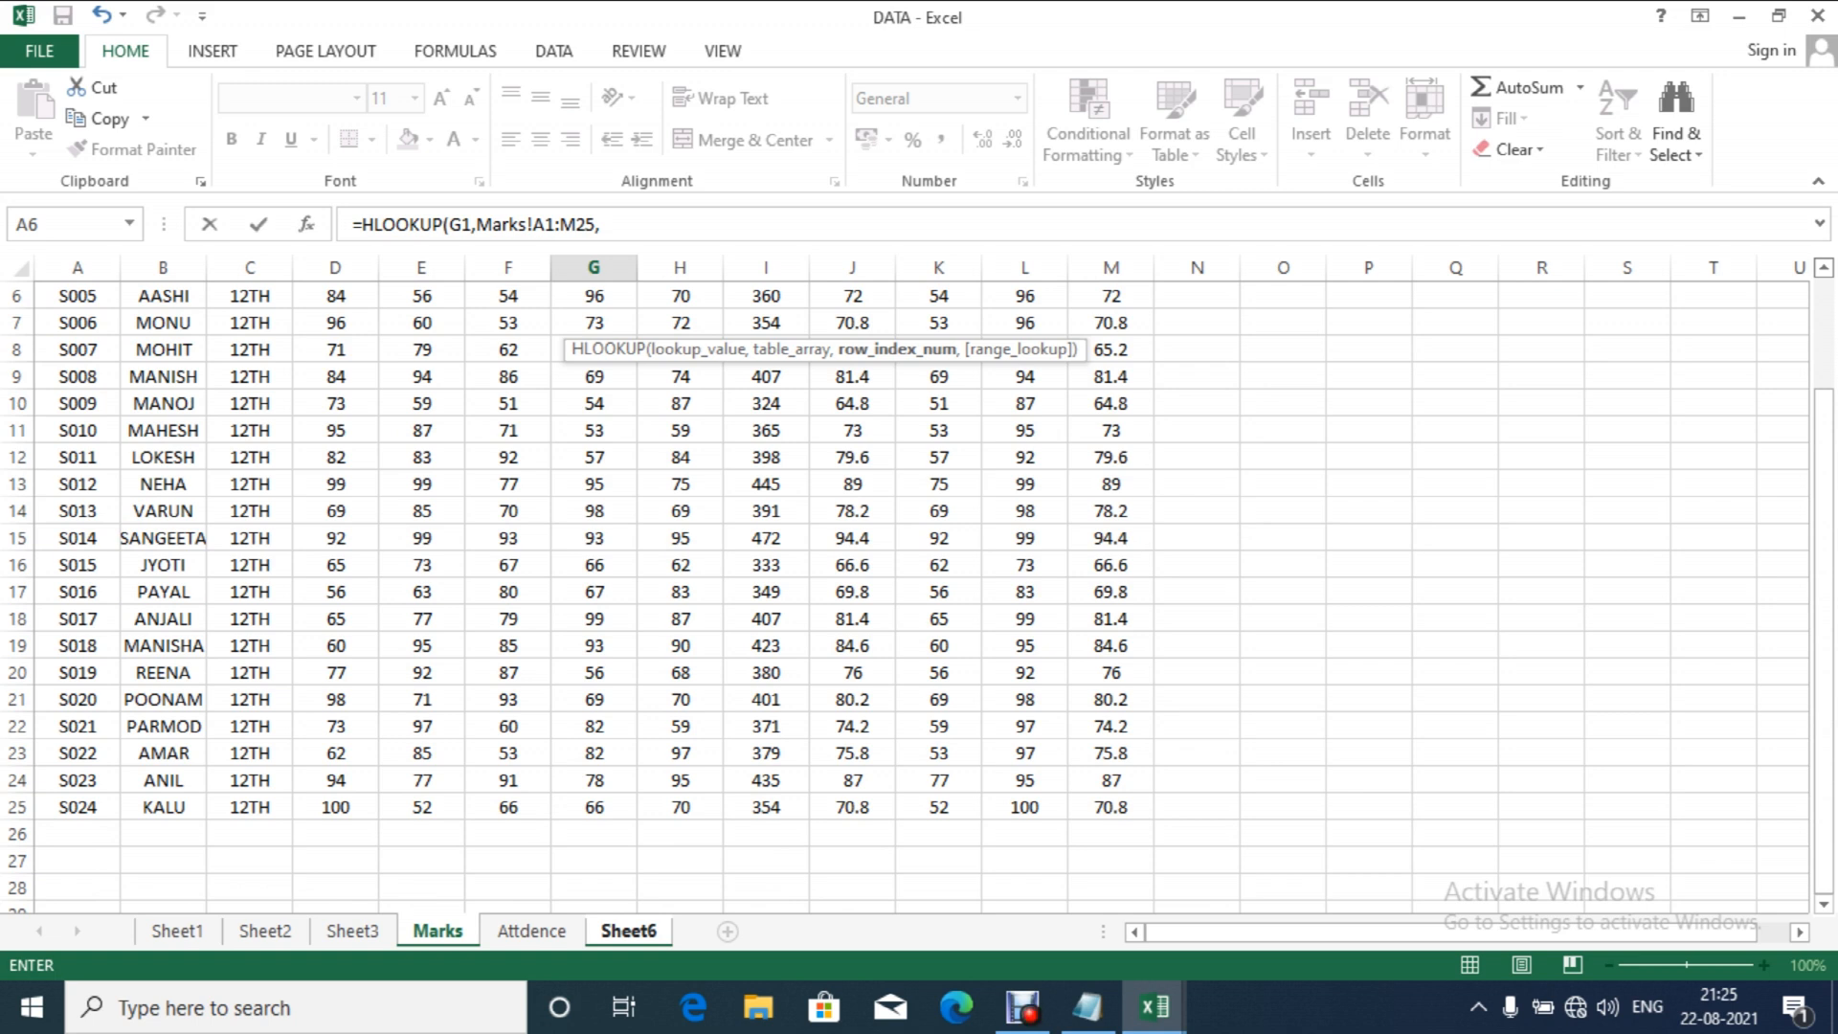
Step: Complete the G2 HLOOKUP formula with ROW() as the row index and FALSE for an exact match
{"action": "scroll", "coordinate": [919, 585], "scroll_direction": "up", "scroll_amount": 1}
{"action": "left_click", "coordinate": [603, 224]}
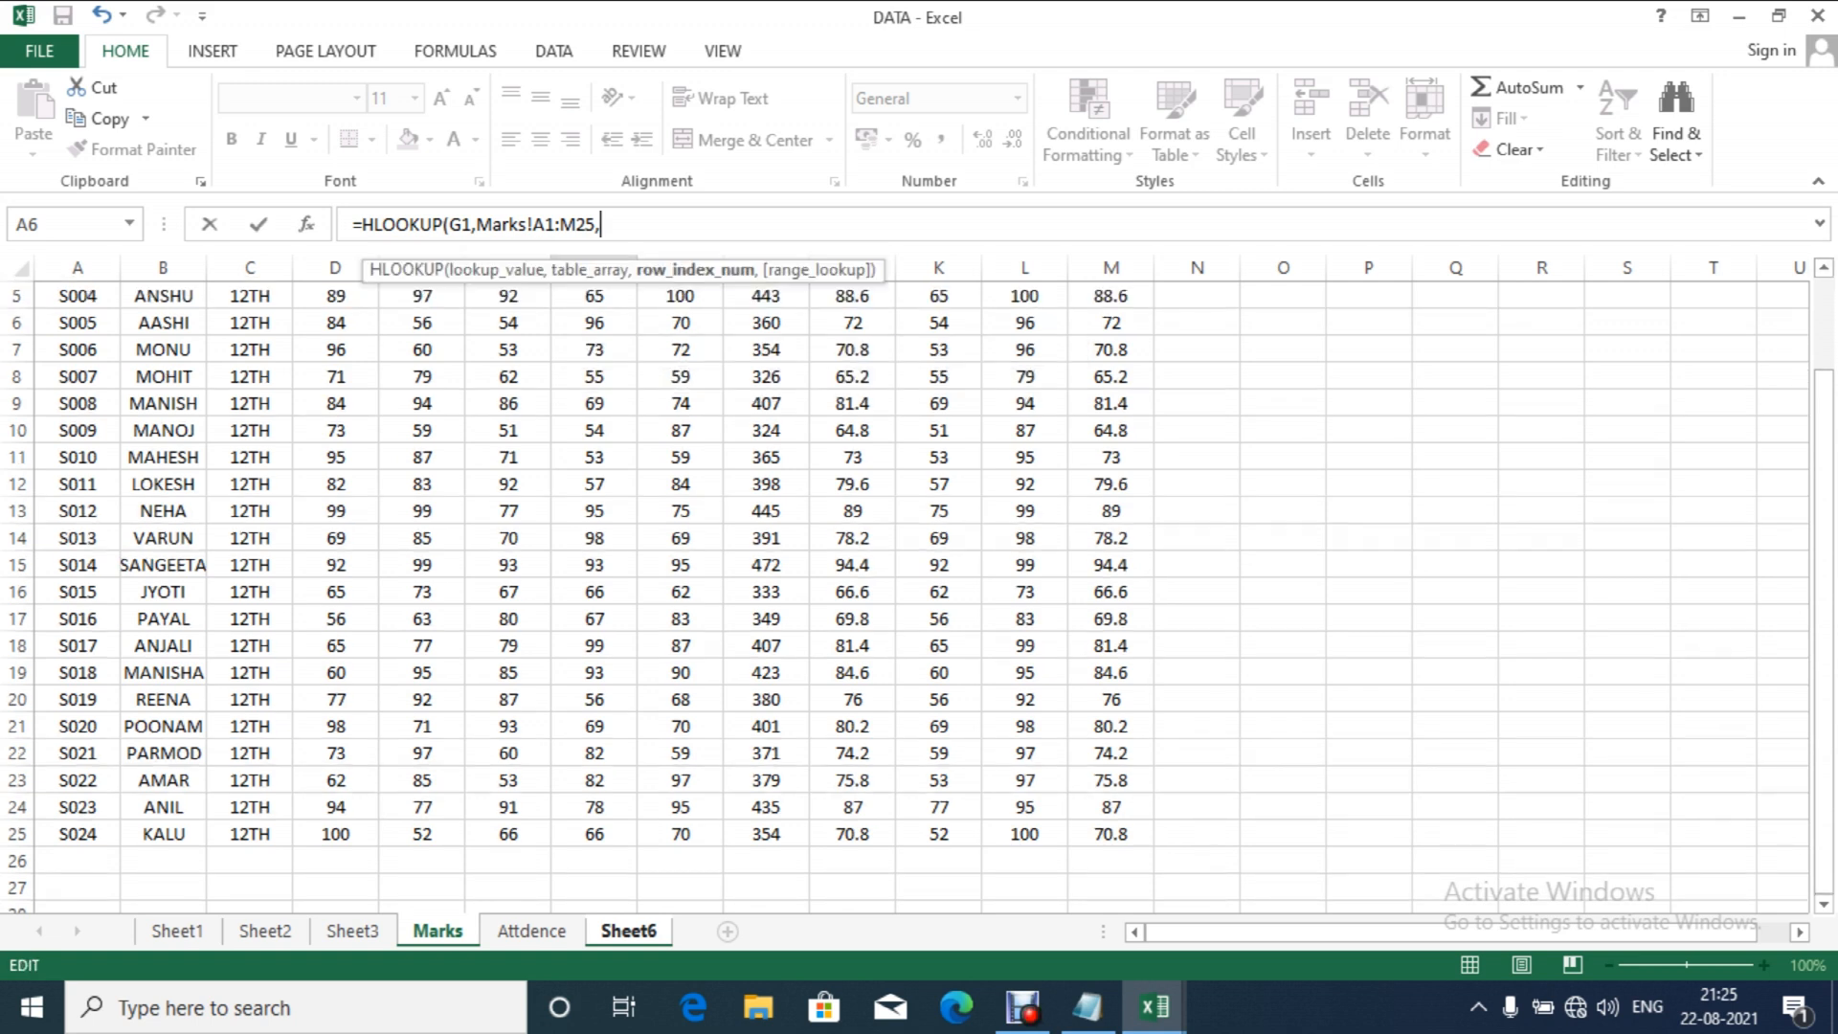
{"action": "type", "text": "r0"}
{"action": "key", "text": "BackSpace"}
{"action": "type", "text": "ow"}
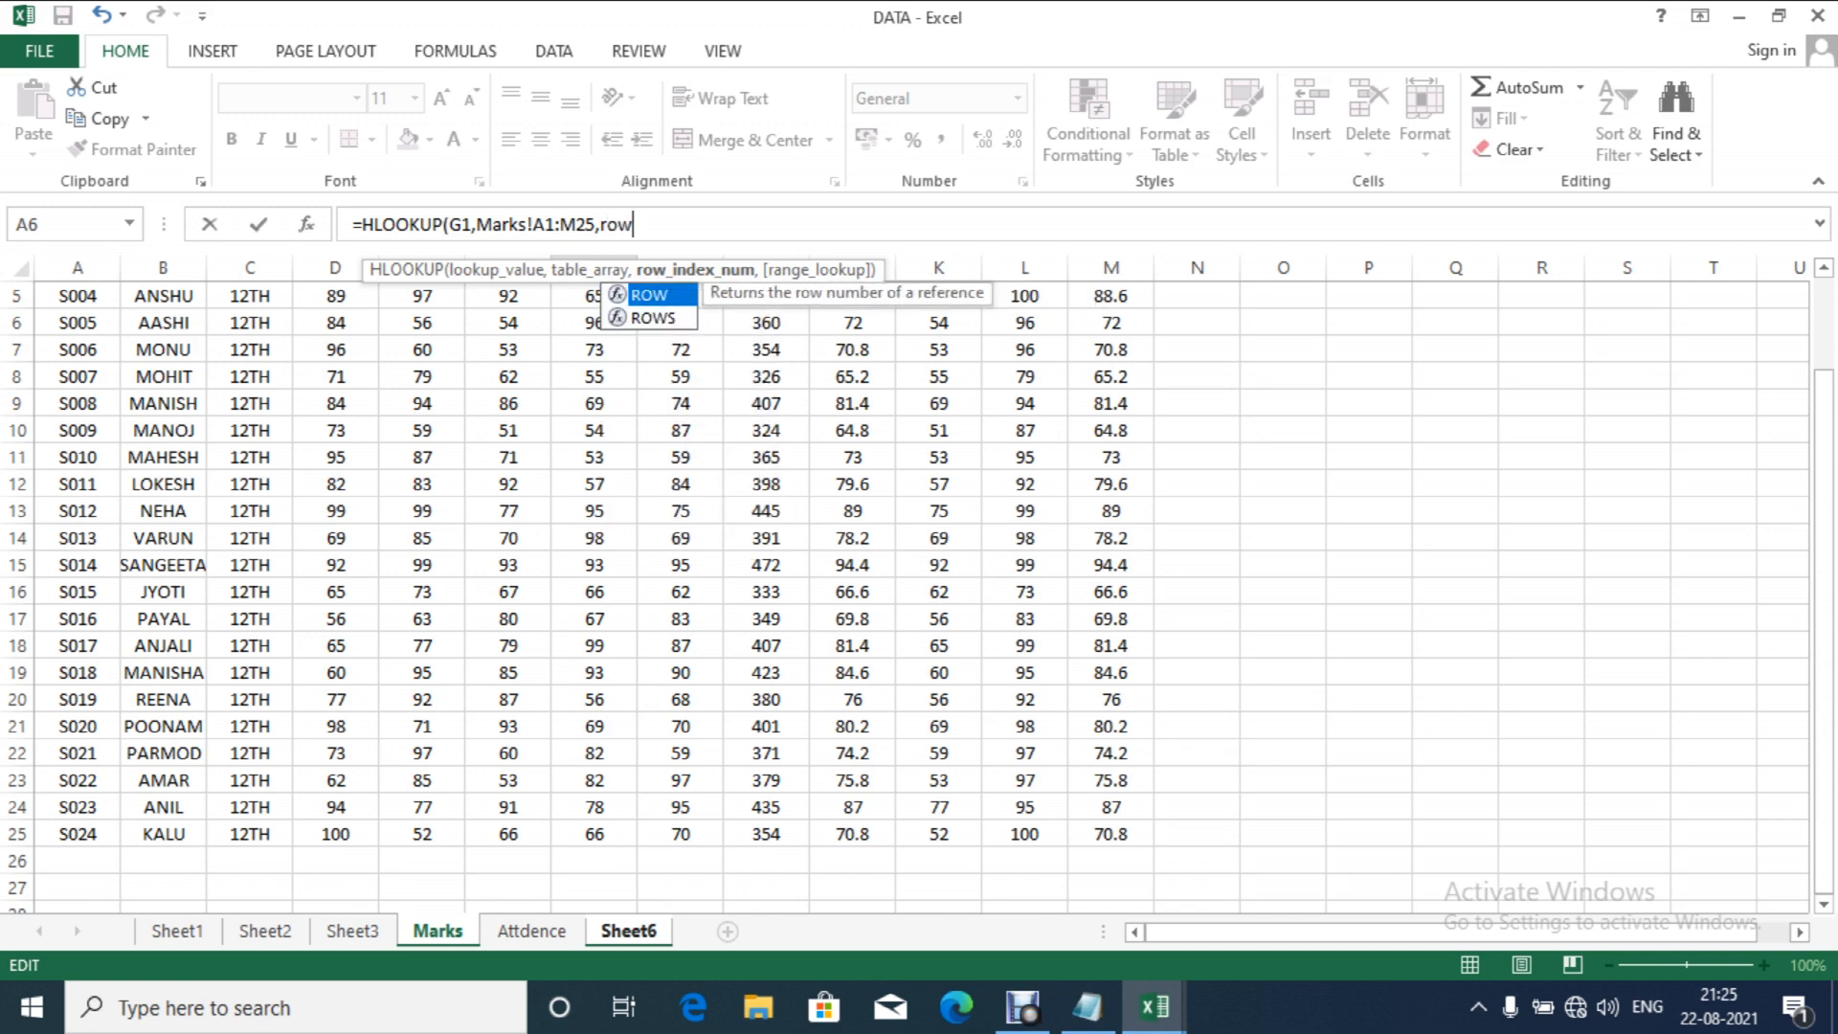
{"action": "type", "text": "()"}
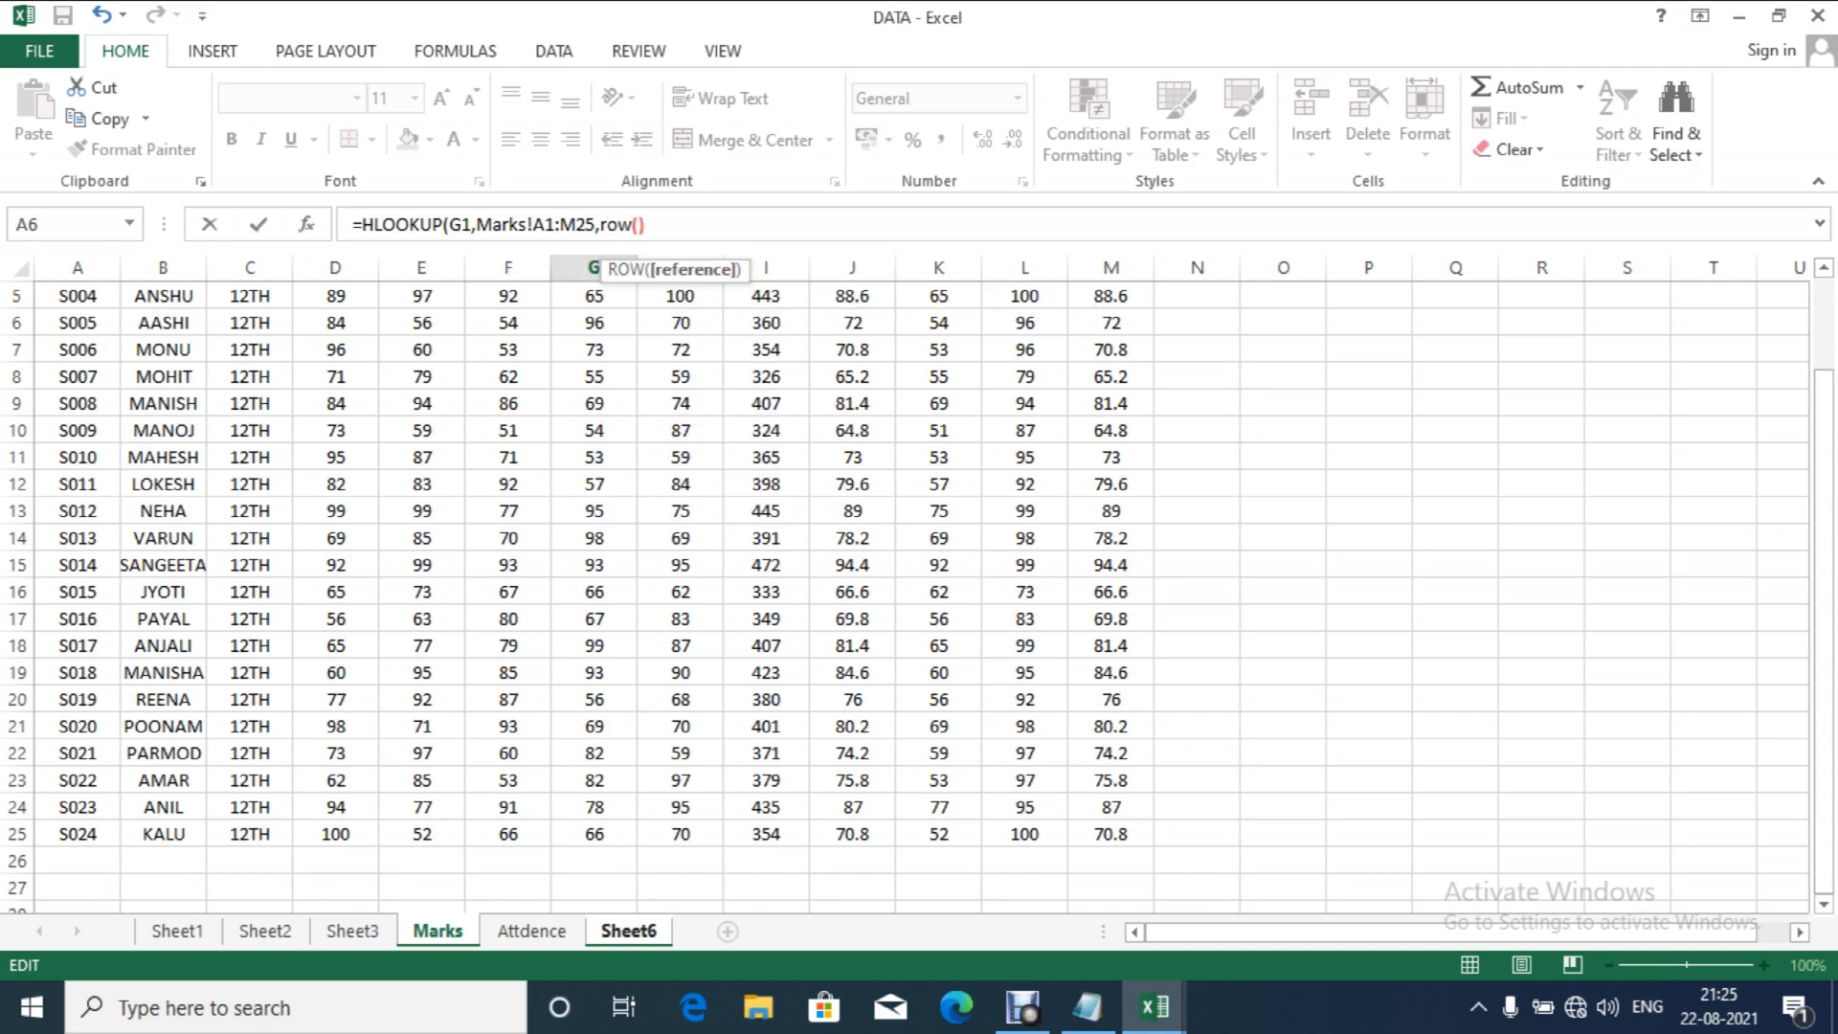
{"action": "type", "text": ",f"}
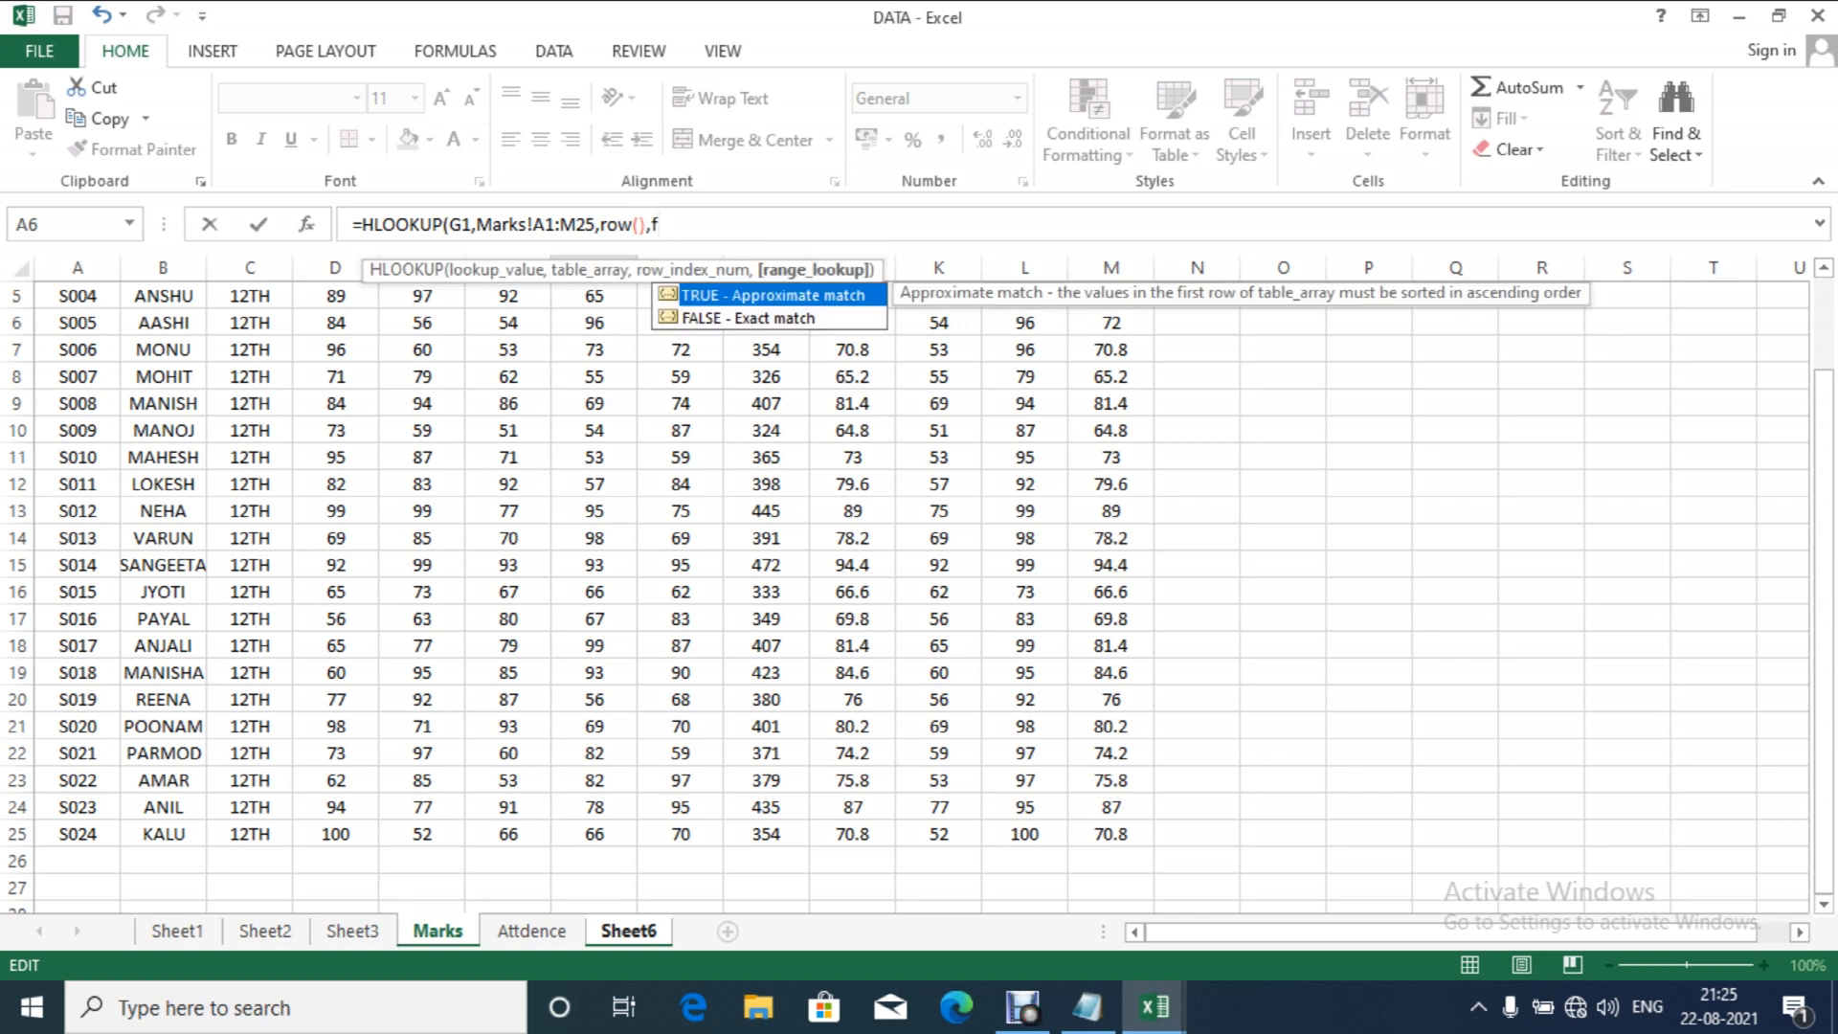
{"action": "key", "text": "Down"}
{"action": "key", "text": "Tab"}
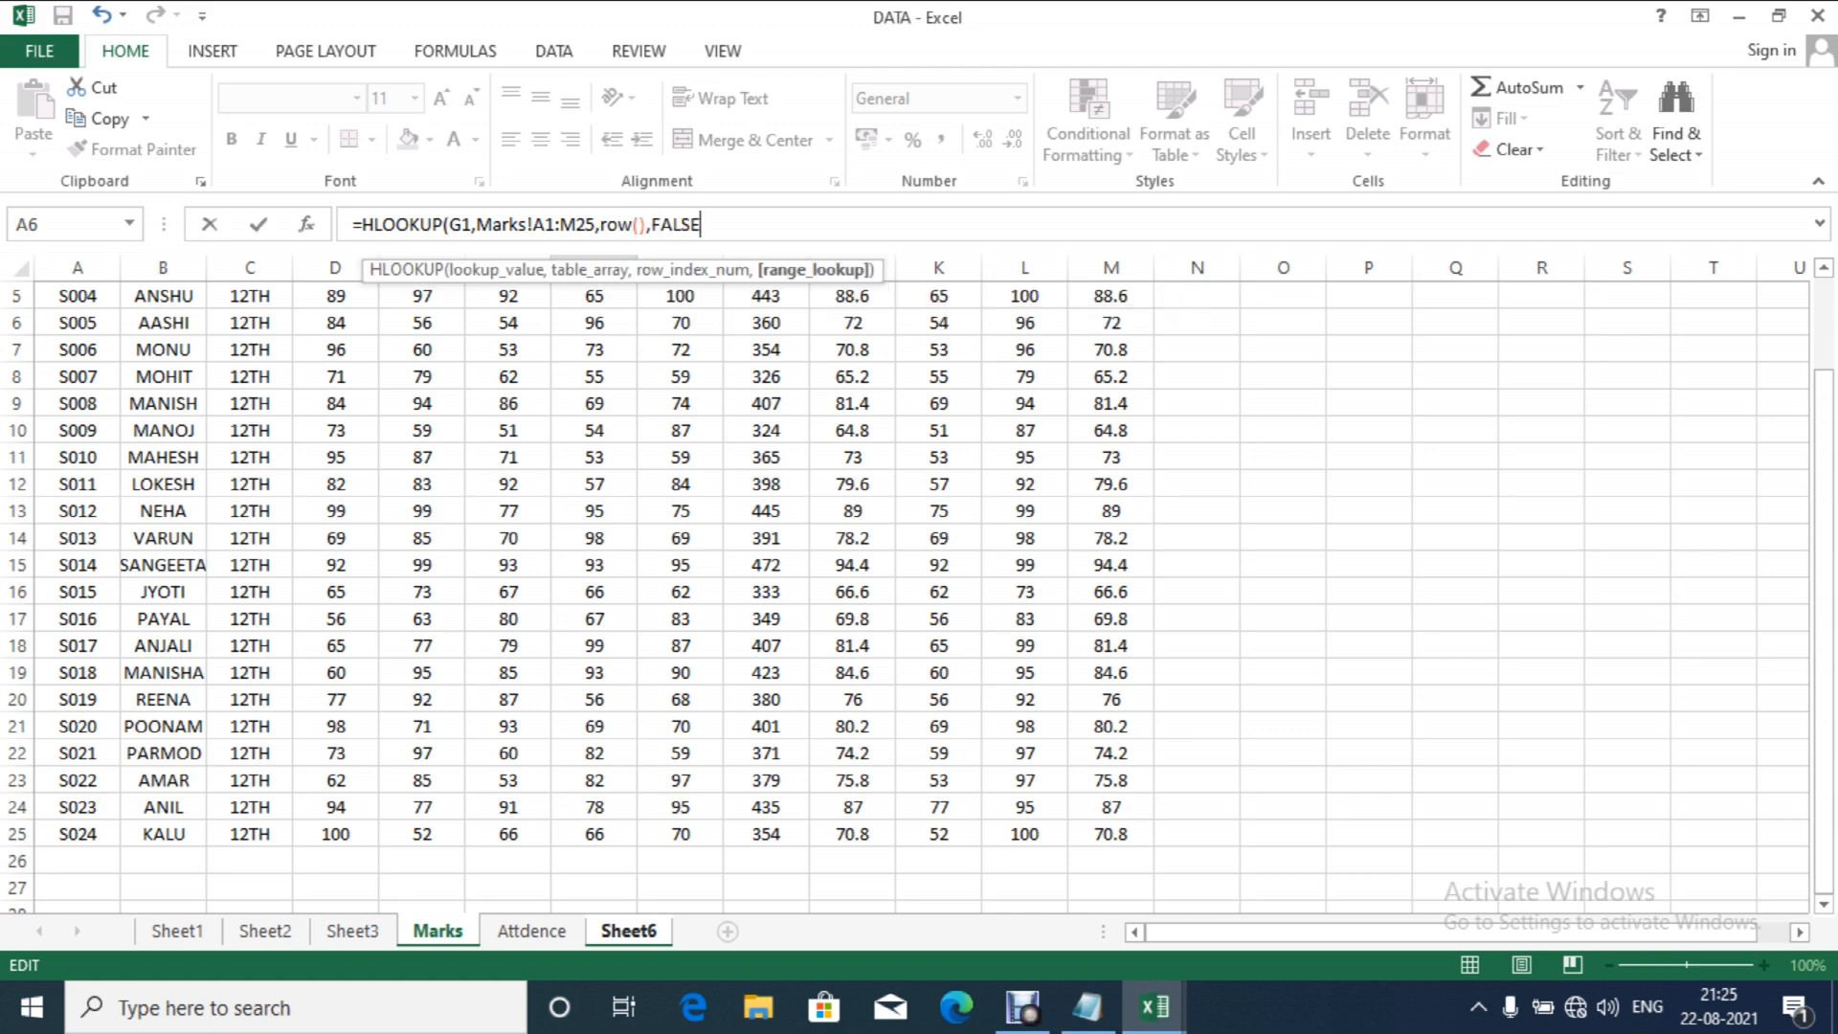
{"action": "type", "text": ")"}
{"action": "key", "text": "Return"}
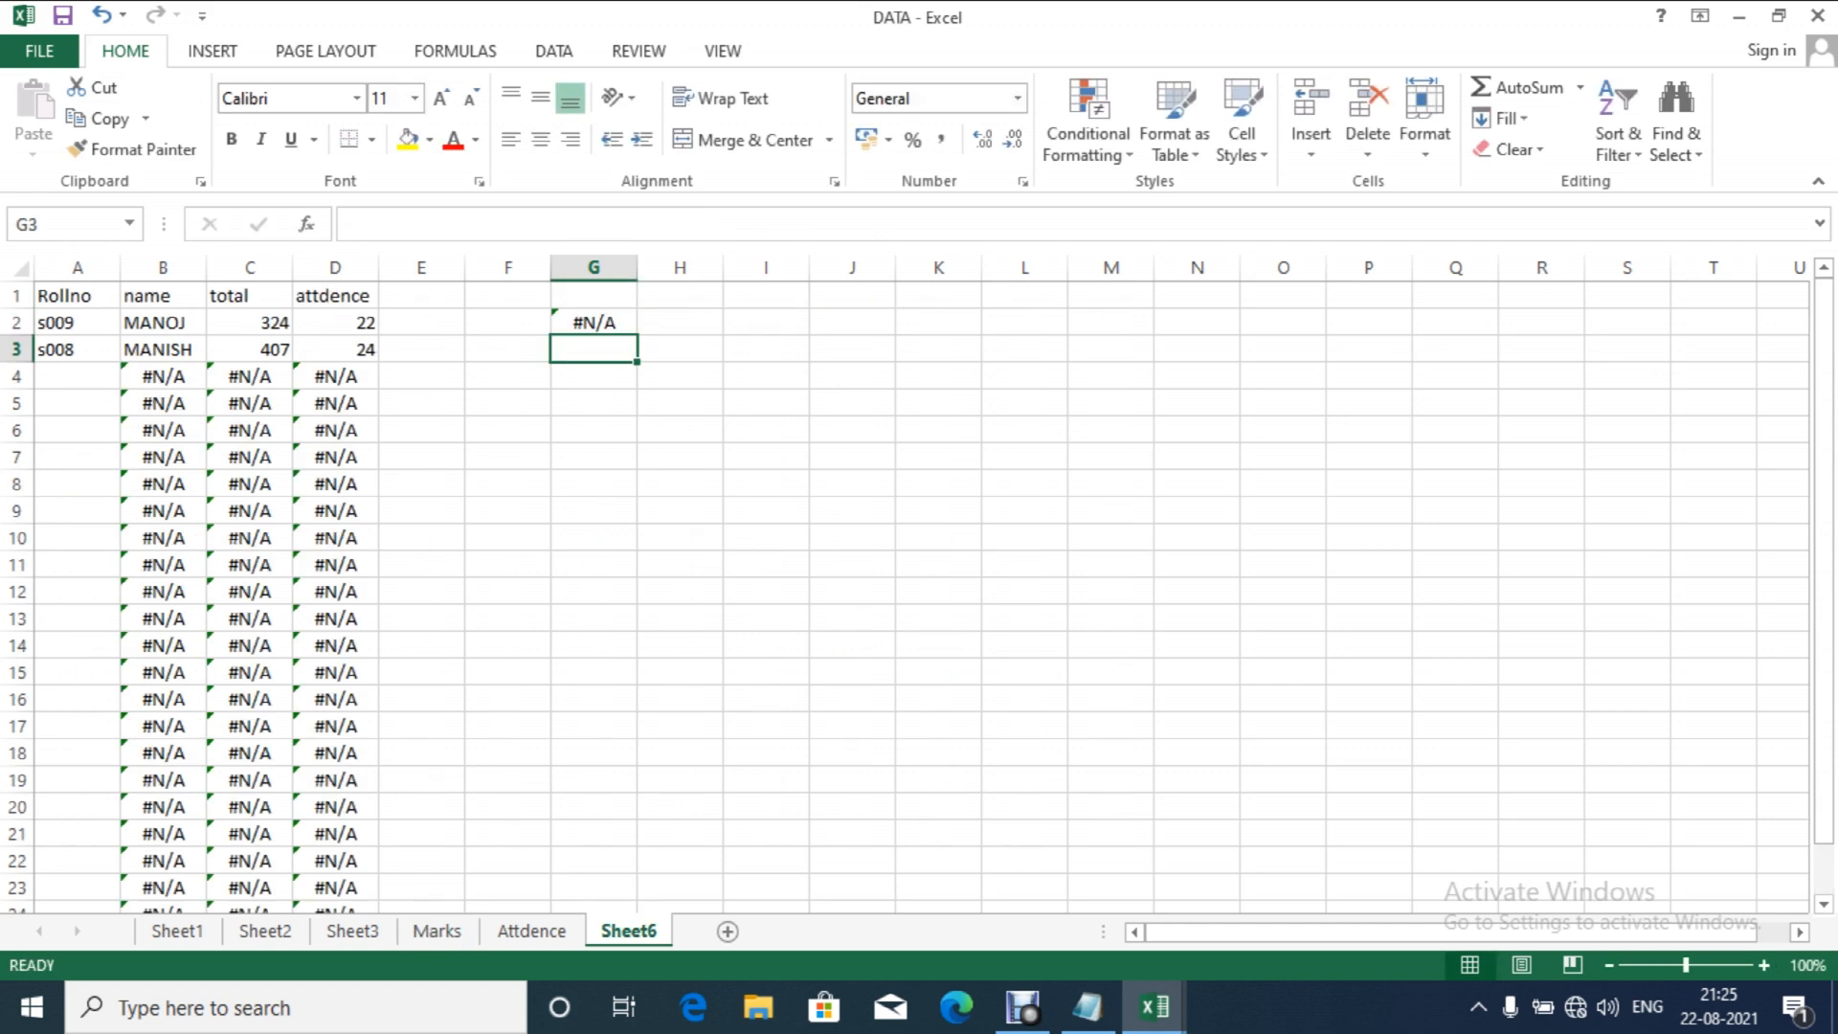
Step: Enter the subject heading Eng in G1 as the HLOOKUP lookup value
{"action": "key", "text": "Up"}
{"action": "key", "text": "Up"}
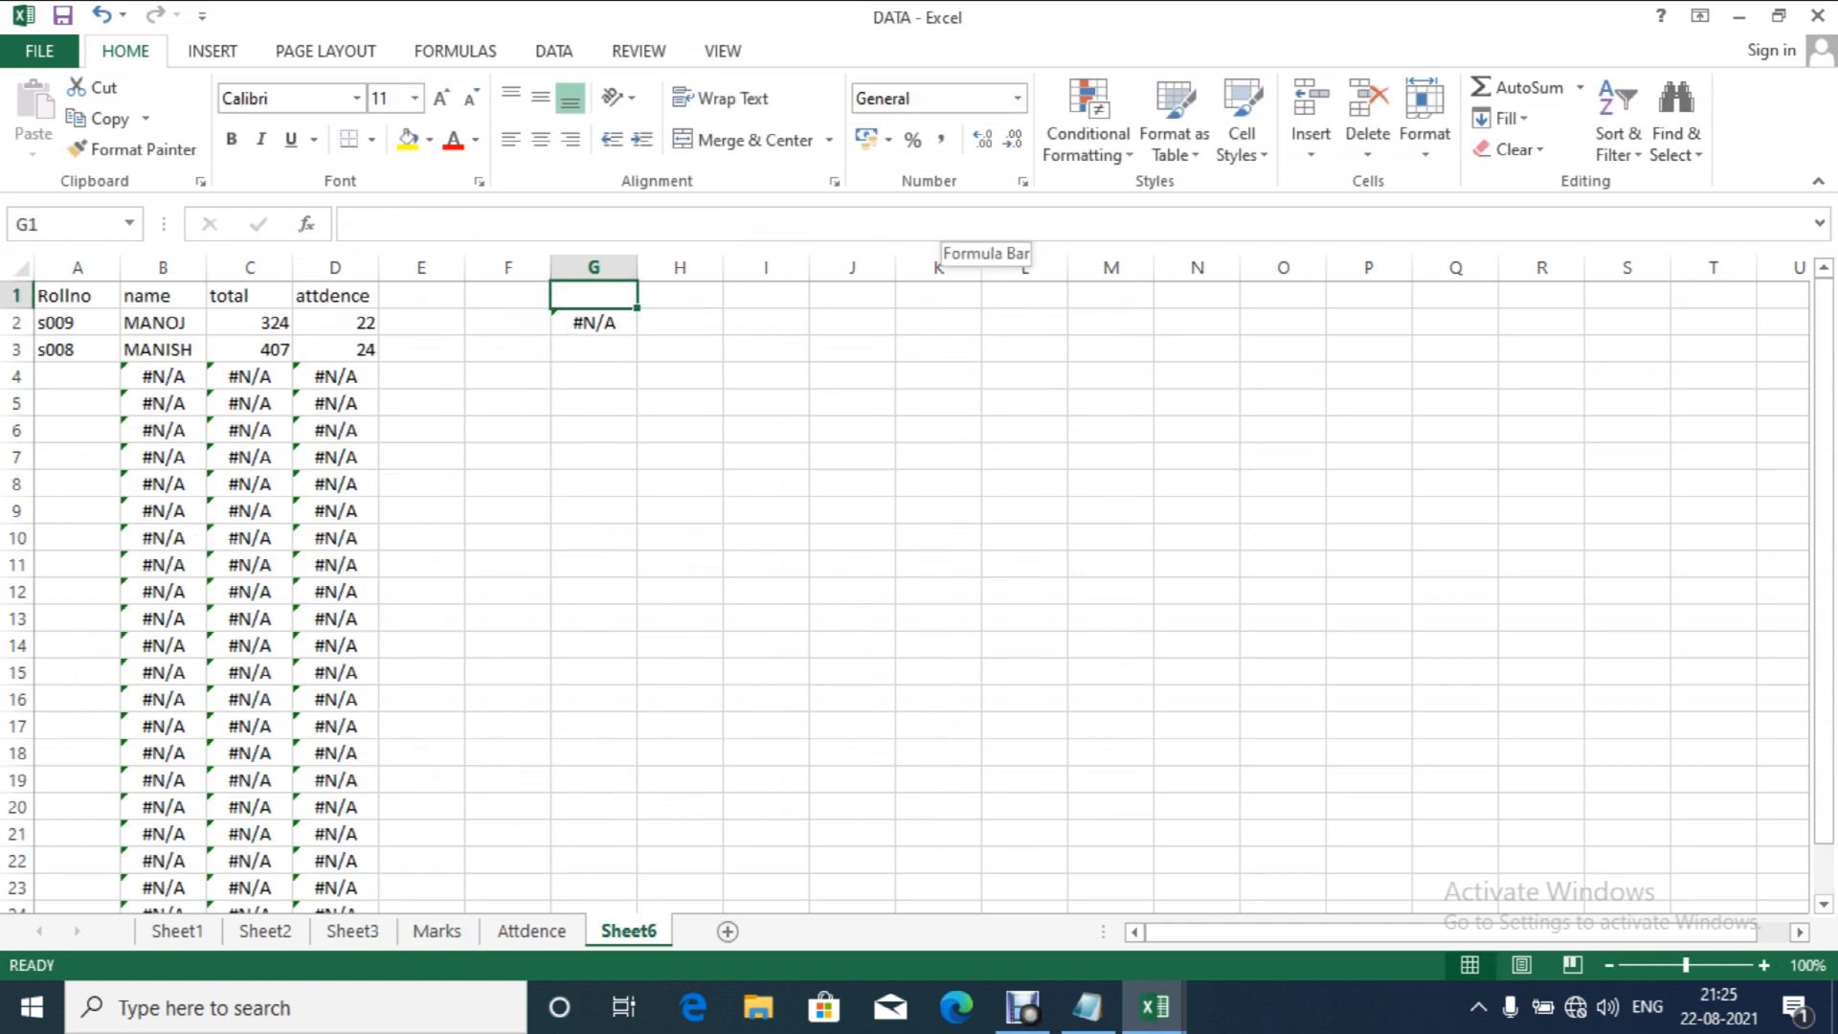
{"action": "type", "text": "En"}
{"action": "key", "text": "BackSpace"}
{"action": "type", "text": "ng"}
{"action": "key", "text": "Return"}
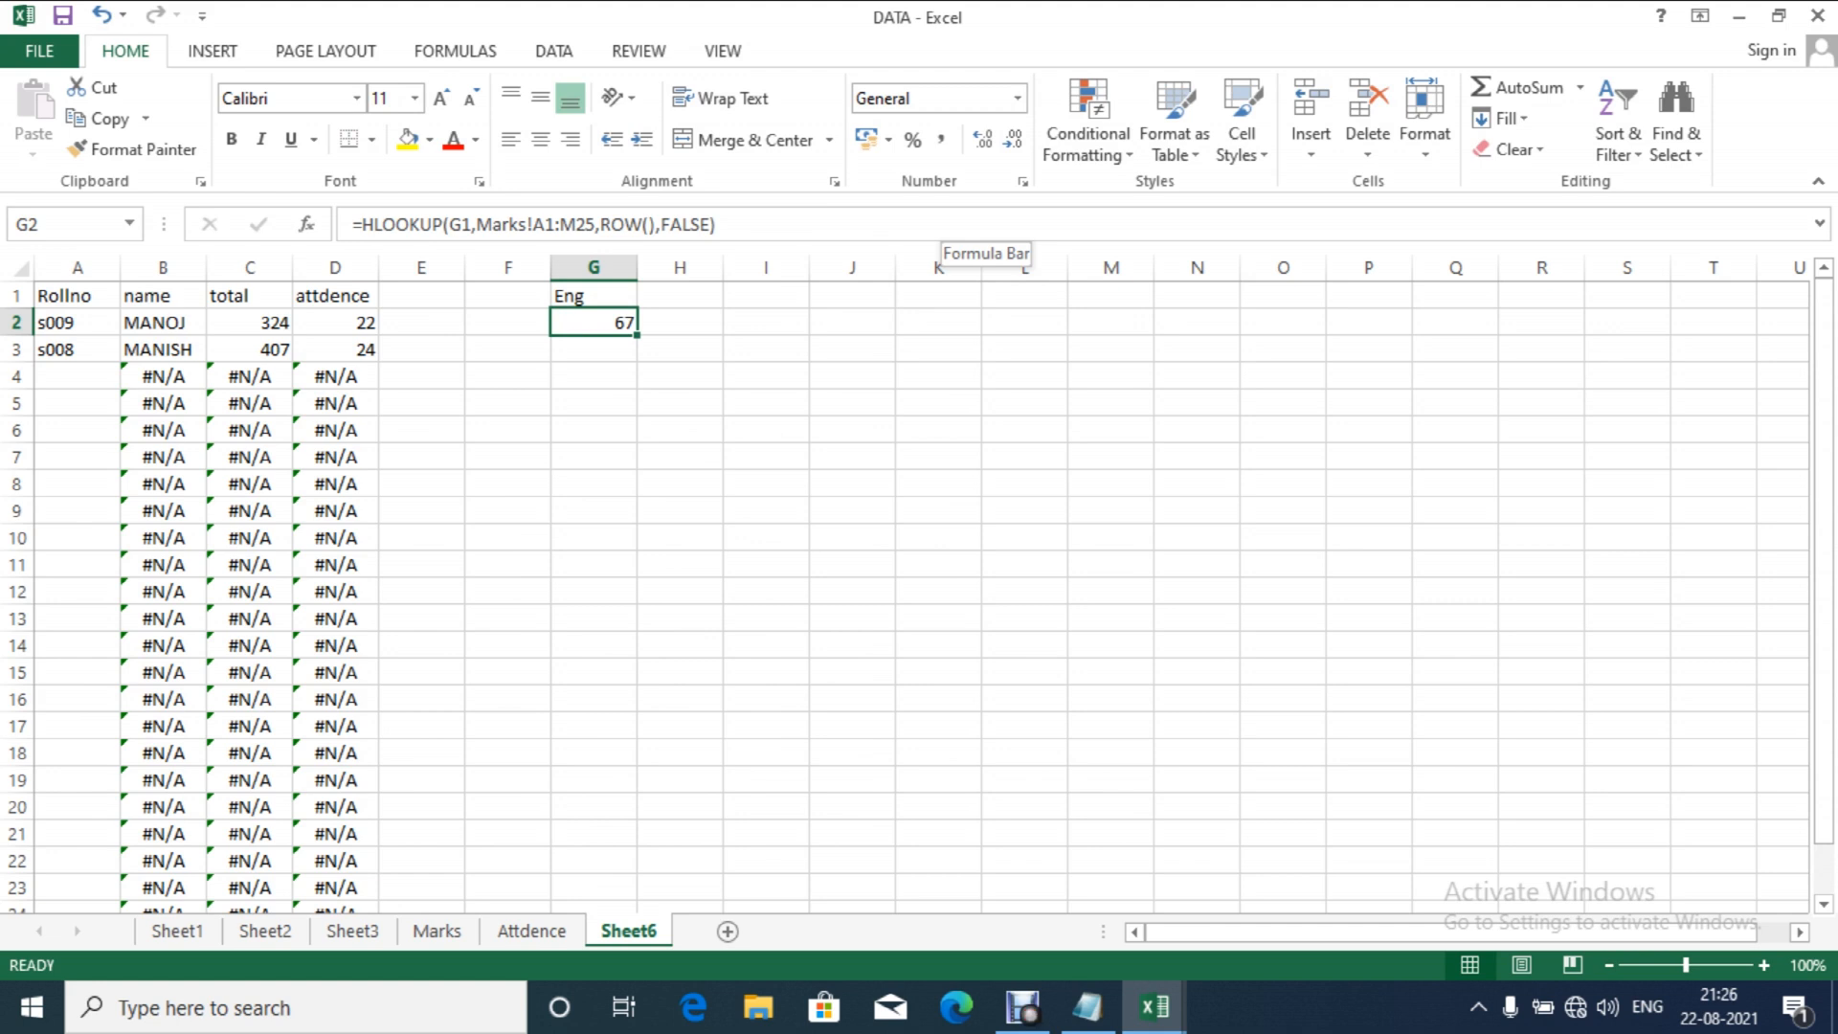
Step: Edit the G2 HLOOKUP formula to lock the row of its lookup value reference as G$1
{"action": "key", "text": "F2"}
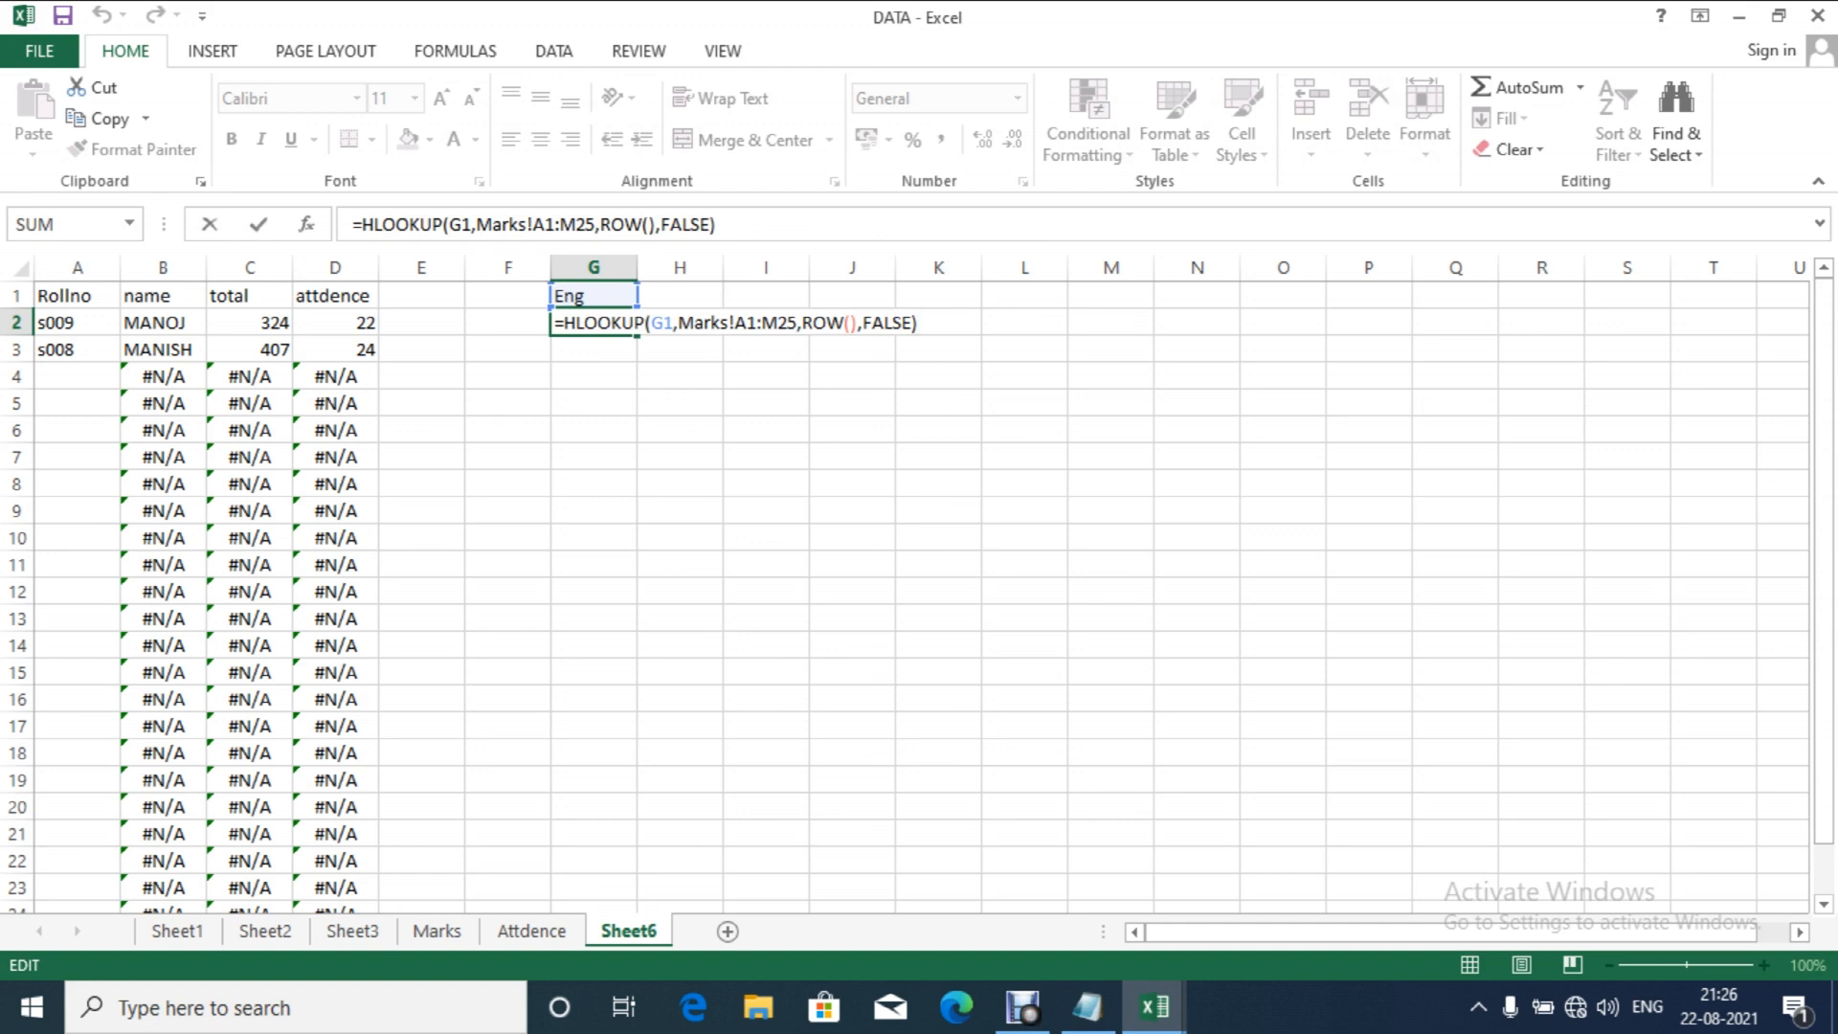
{"action": "key", "text": "Left"}
{"action": "key", "text": "Left"}
{"action": "key", "text": "Left"}
{"action": "key", "text": "Left"}
{"action": "key", "text": "Left"}
{"action": "key", "text": "Left"}
{"action": "key", "text": "Left"}
{"action": "key", "text": "Left"}
{"action": "key", "text": "Left"}
{"action": "key", "text": "Left"}
{"action": "key", "text": "Left"}
{"action": "key", "text": "Left"}
{"action": "key", "text": "Left"}
{"action": "key", "text": "Left"}
{"action": "key", "text": "Left"}
{"action": "key", "text": "Left"}
{"action": "key", "text": "Left"}
{"action": "key", "text": "Left"}
{"action": "key", "text": "Left"}
{"action": "key", "text": "Left"}
{"action": "key", "text": "Left"}
{"action": "key", "text": "Left"}
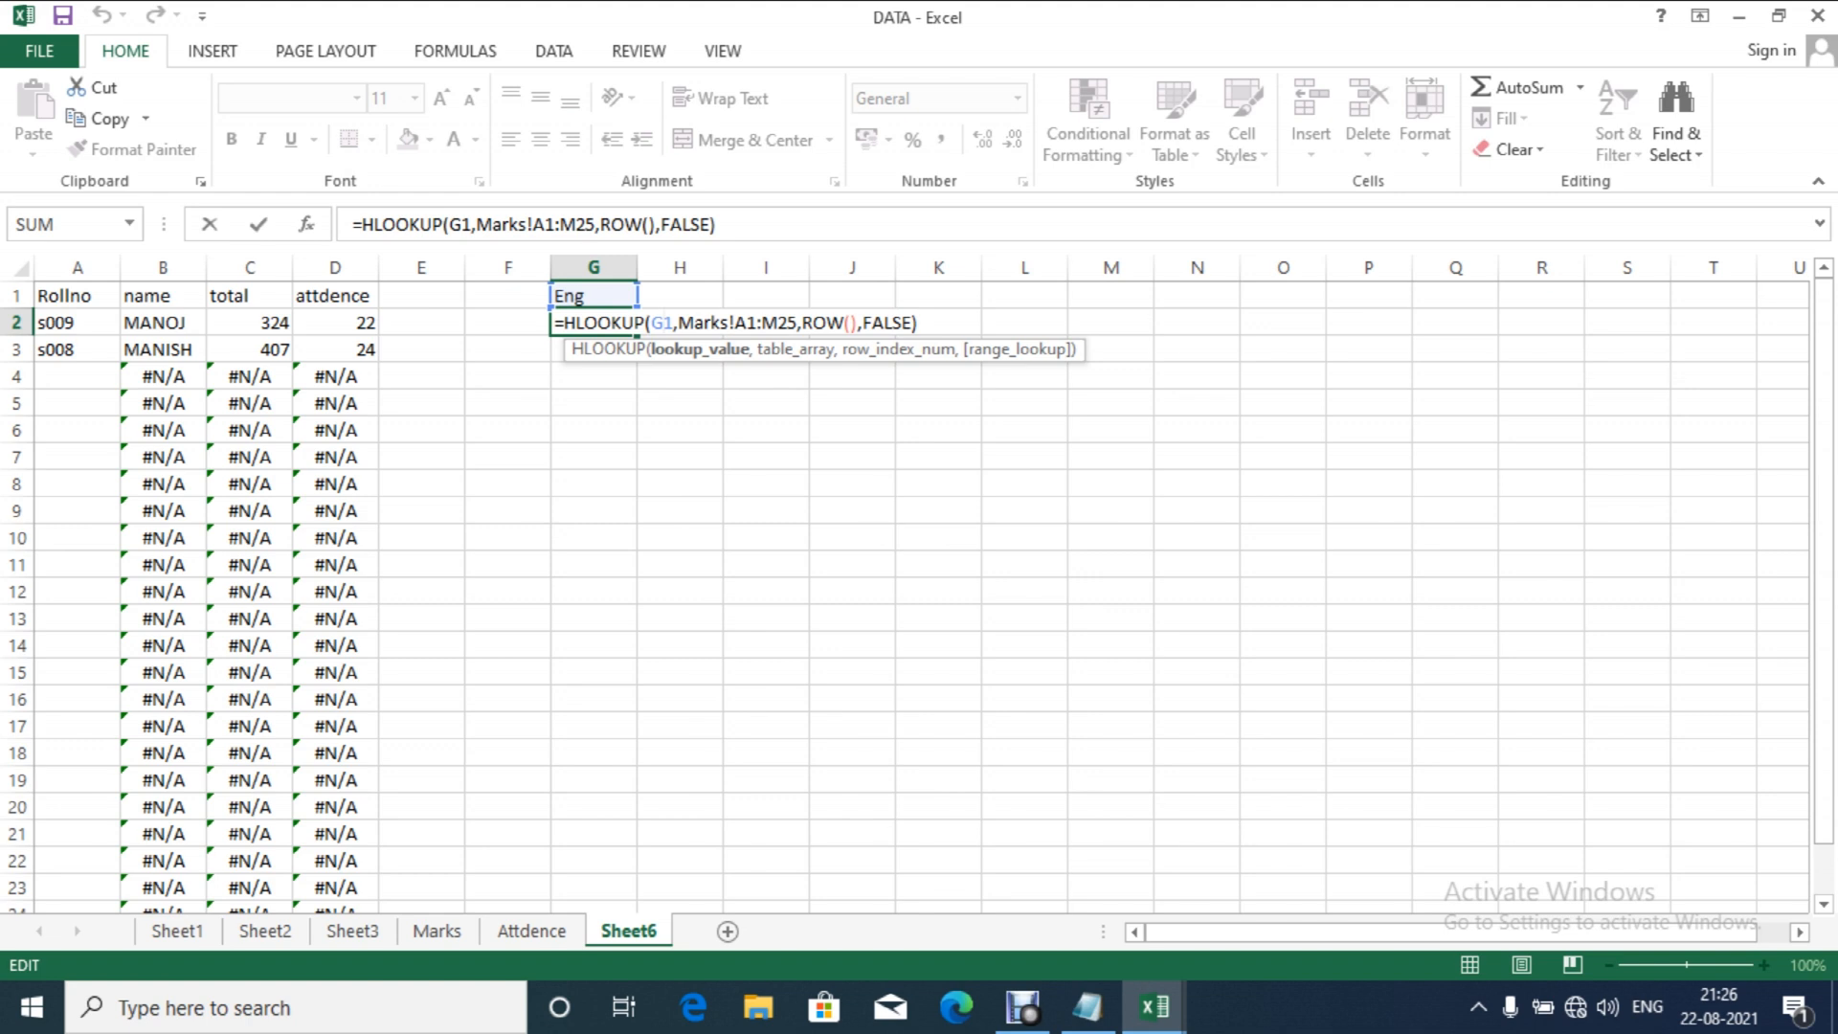
{"action": "key", "text": "F4"}
{"action": "key", "text": "F4"}
Step: Lock the rows of the Marks table array in the G2 formula as A$1:M$25 and commit it
{"action": "key", "text": "Right"}
{"action": "key", "text": "Right"}
{"action": "key", "text": "Right"}
{"action": "key", "text": "Right"}
{"action": "key", "text": "Right"}
{"action": "key", "text": "Right"}
{"action": "key", "text": "Right"}
{"action": "key", "text": "Right"}
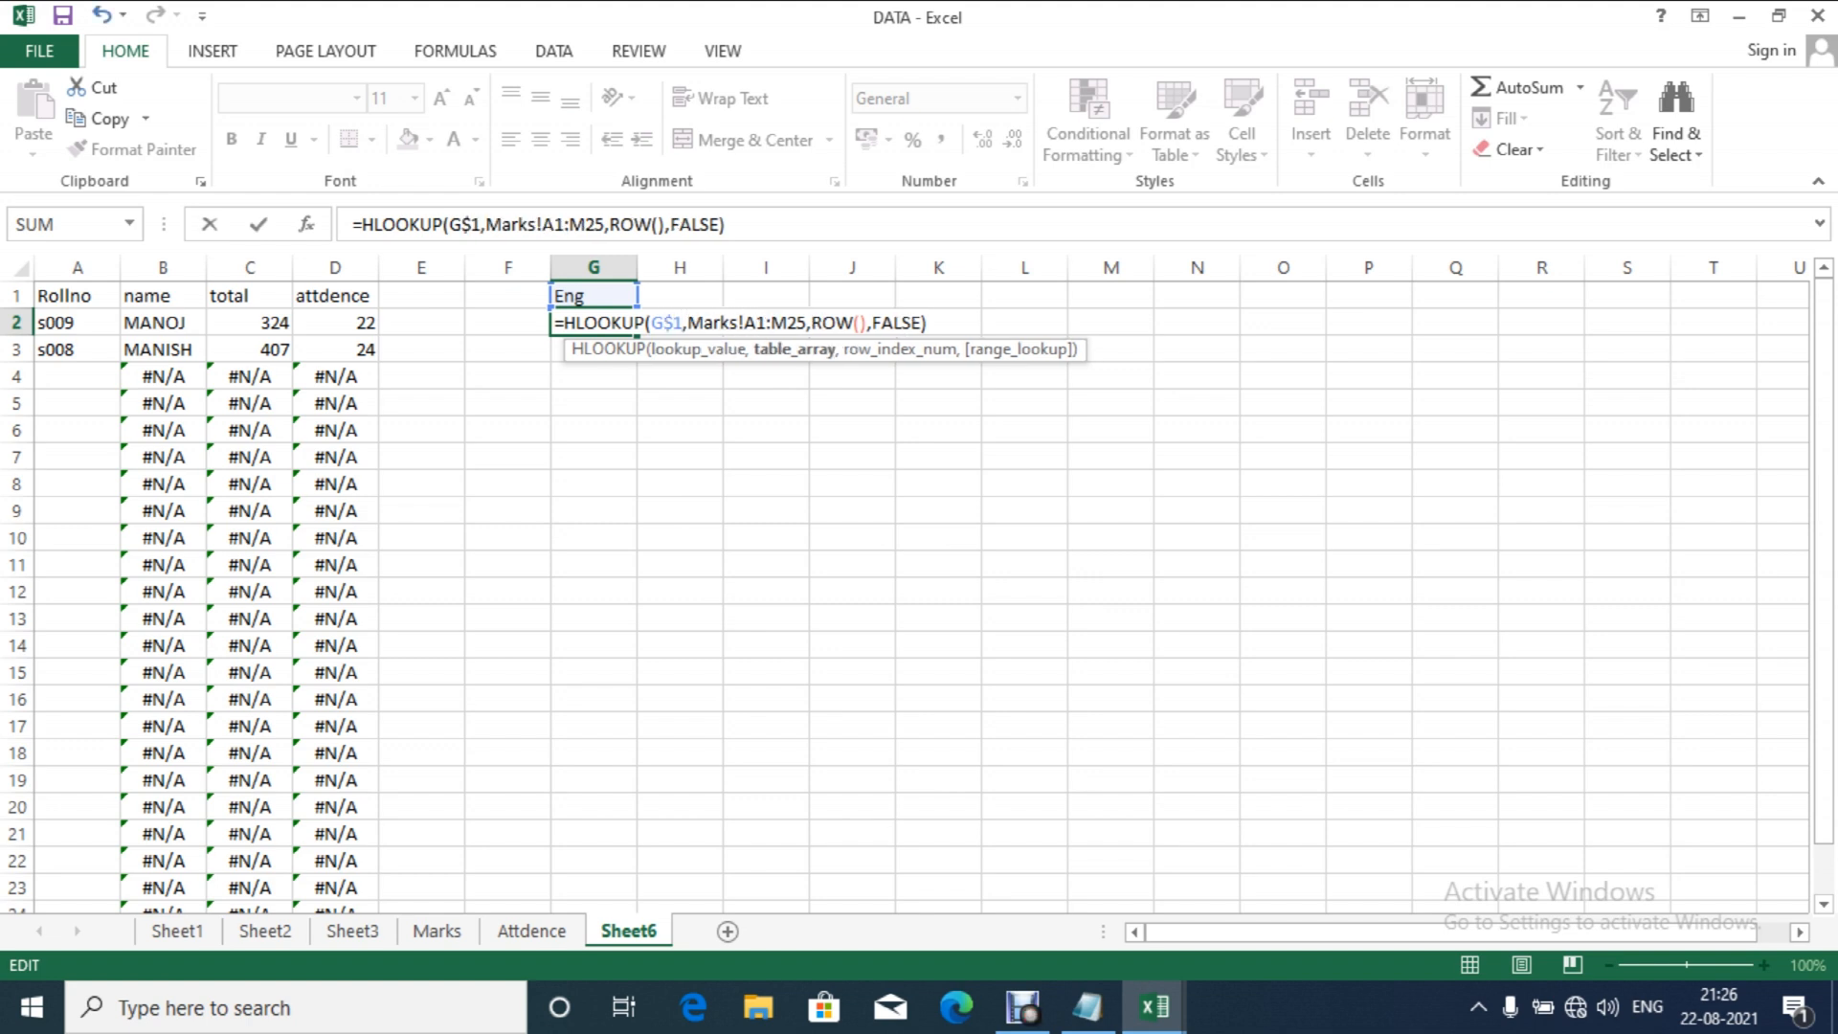
{"action": "type", "text": "$"}
{"action": "key", "text": "Right"}
{"action": "key", "text": "Right"}
{"action": "key", "text": "Right"}
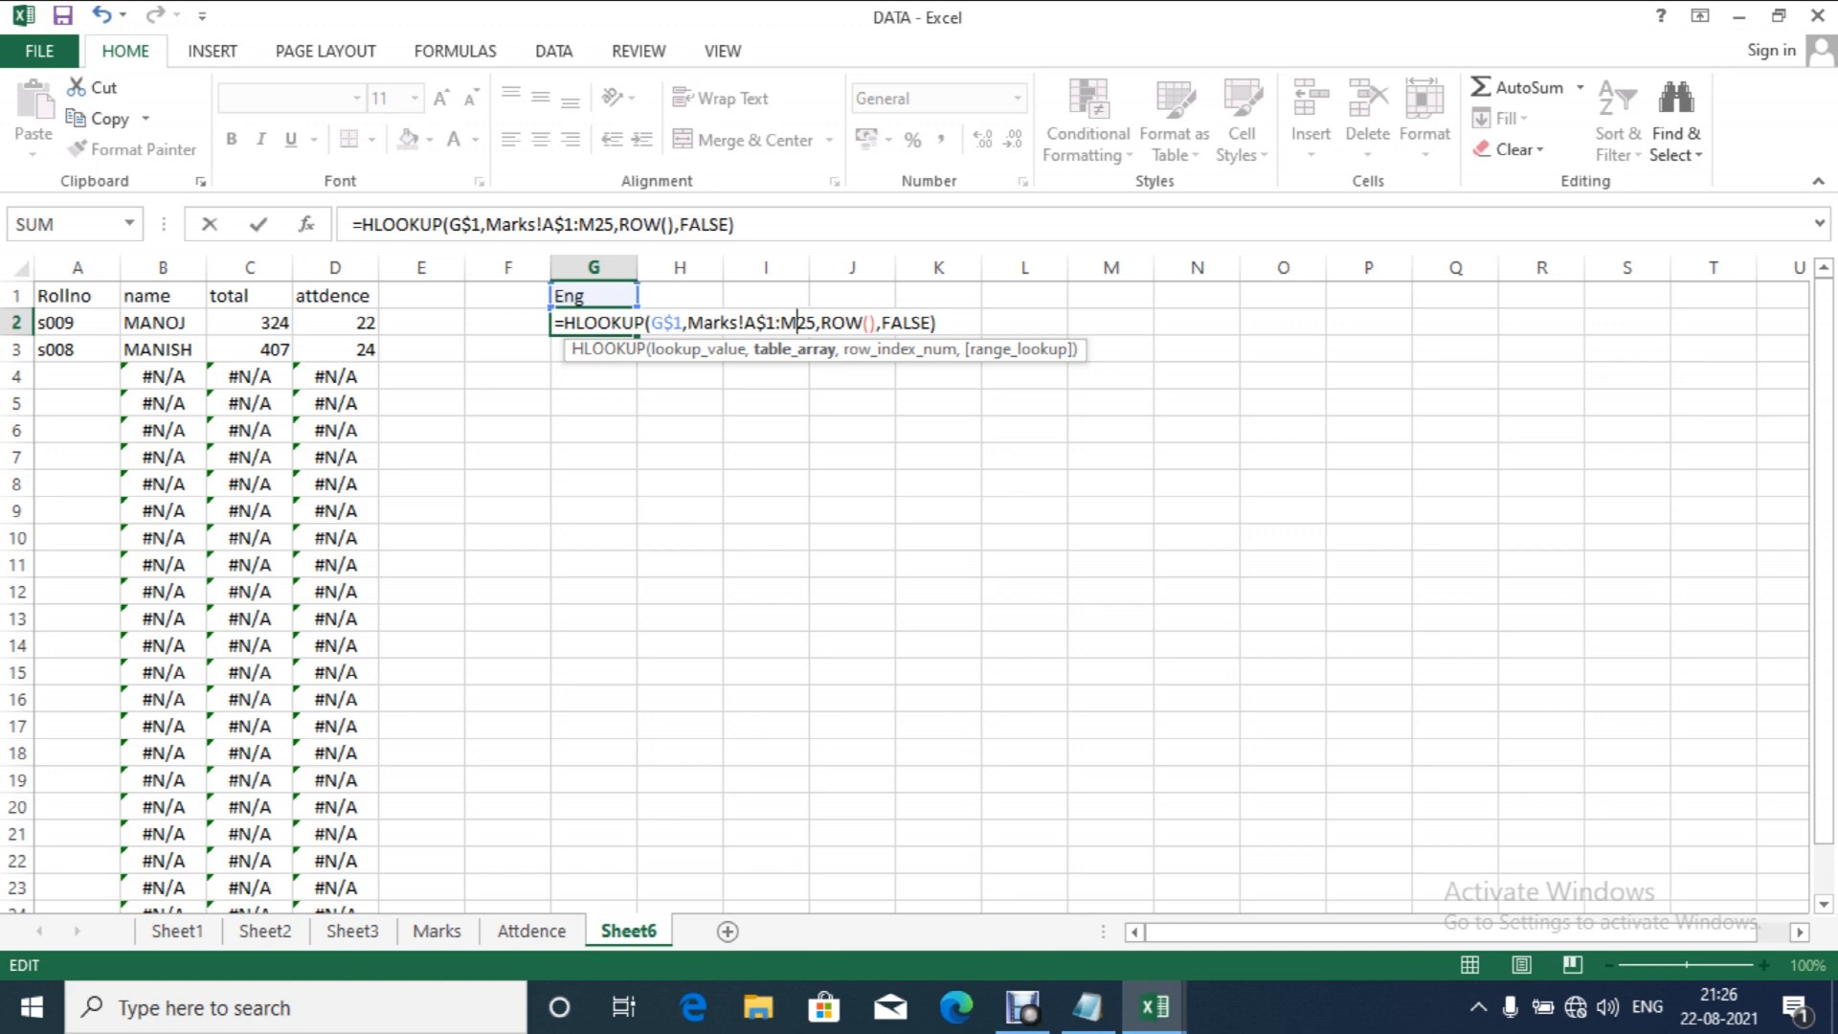
{"action": "type", "text": "$"}
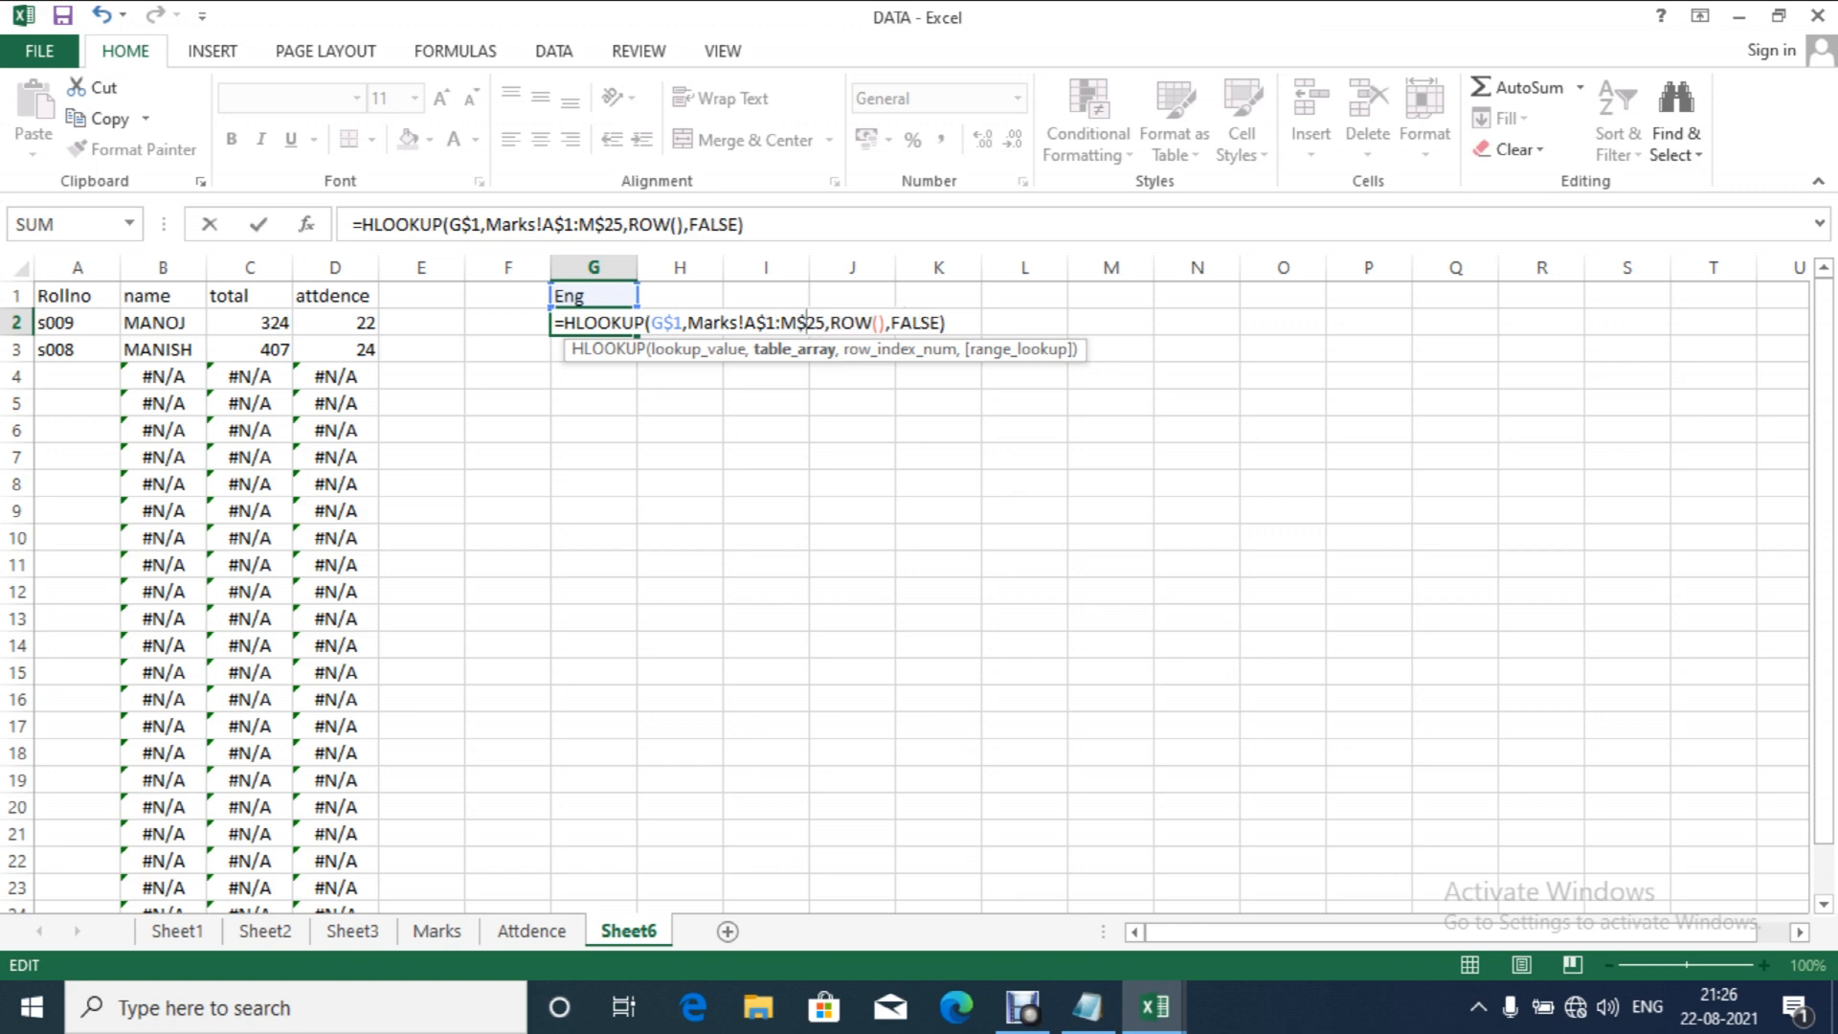
{"action": "key", "text": "Return"}
Step: Fill the HLOOKUP formula from G2 down through G25
{"action": "key", "text": "Up"}
{"action": "key", "text": "shift+Down"}
{"action": "key", "text": "shift+Down"}
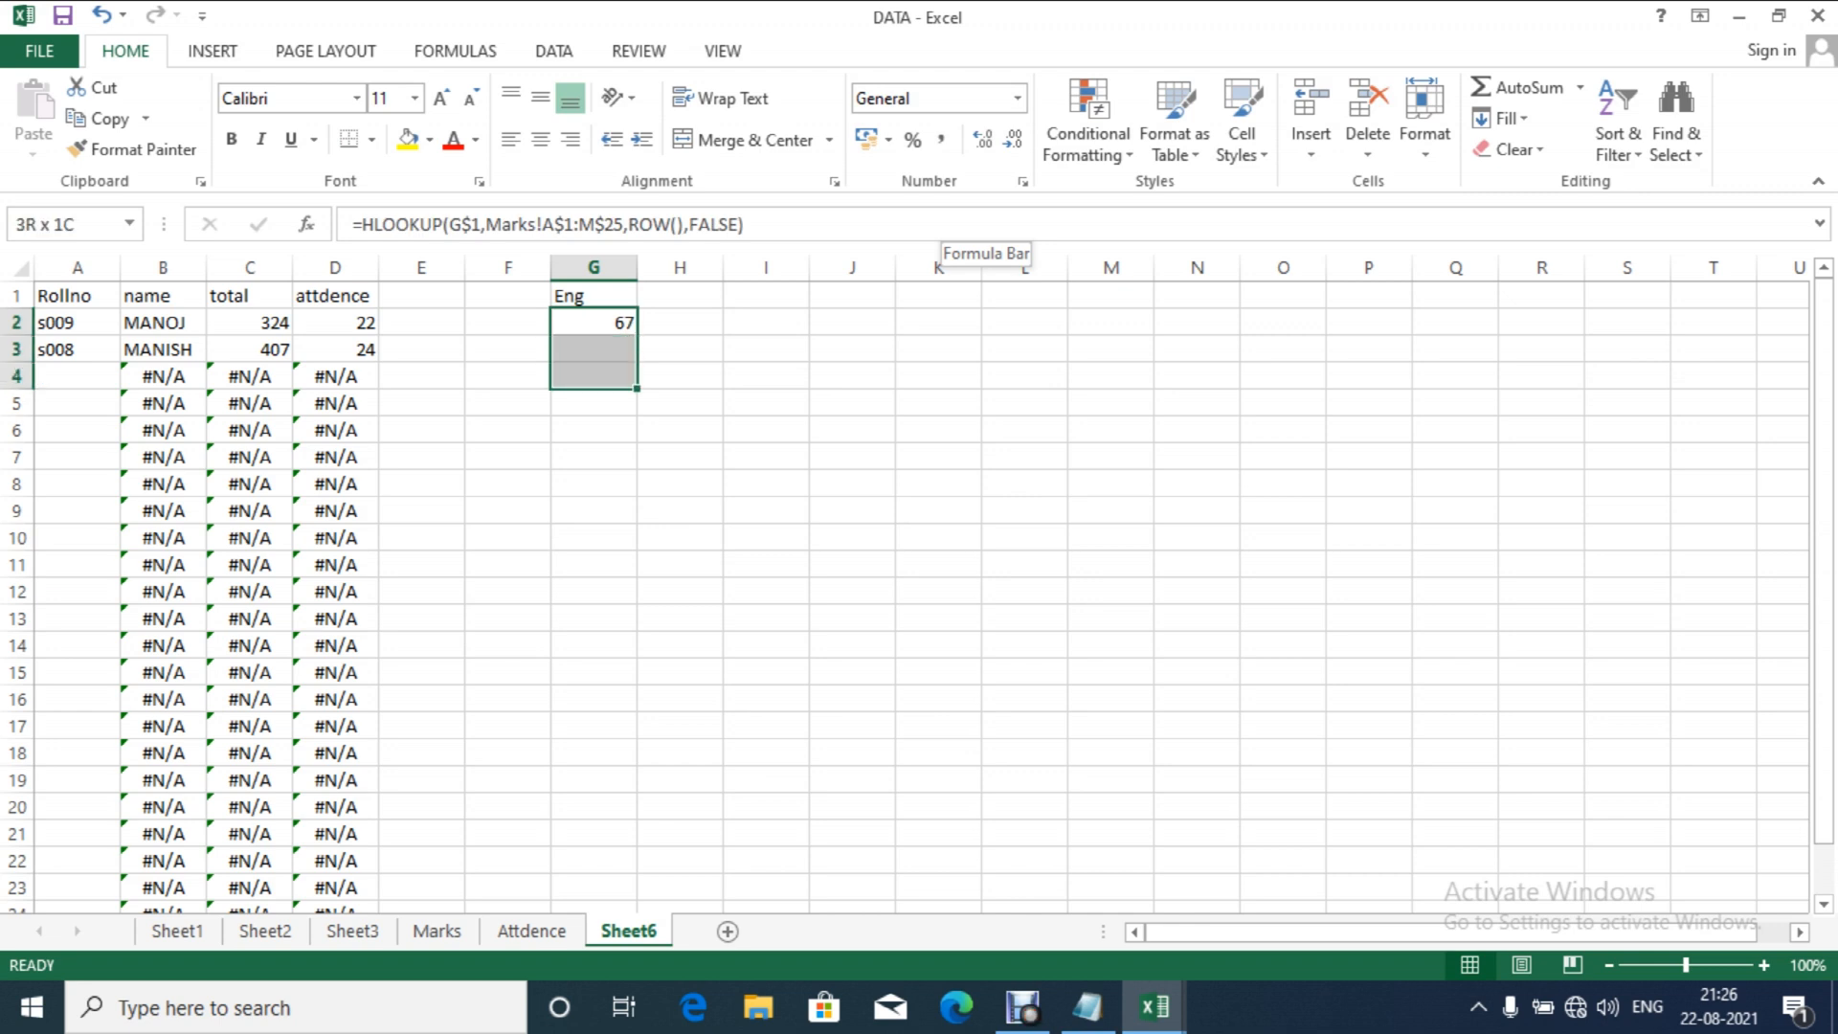
{"action": "key", "text": "shift+Down"}
{"action": "key", "text": "shift+Down"}
{"action": "key", "text": "shift+Down"}
{"action": "key", "text": "shift+Down"}
{"action": "key", "text": "shift+Down"}
{"action": "key", "text": "shift+Down"}
{"action": "key", "text": "shift+Down"}
{"action": "key", "text": "shift+Down"}
{"action": "key", "text": "shift+Down"}
{"action": "key", "text": "shift+Down"}
{"action": "key", "text": "shift+Down"}
{"action": "key", "text": "shift+Down"}
{"action": "key", "text": "shift+Down"}
{"action": "key", "text": "shift+Down"}
{"action": "key", "text": "shift+Down"}
{"action": "key", "text": "shift+Down"}
{"action": "key", "text": "shift+Down"}
{"action": "key", "text": "shift+Down"}
{"action": "key", "text": "shift+Down"}
{"action": "key", "text": "shift+Down"}
{"action": "key", "text": "shift+Down"}
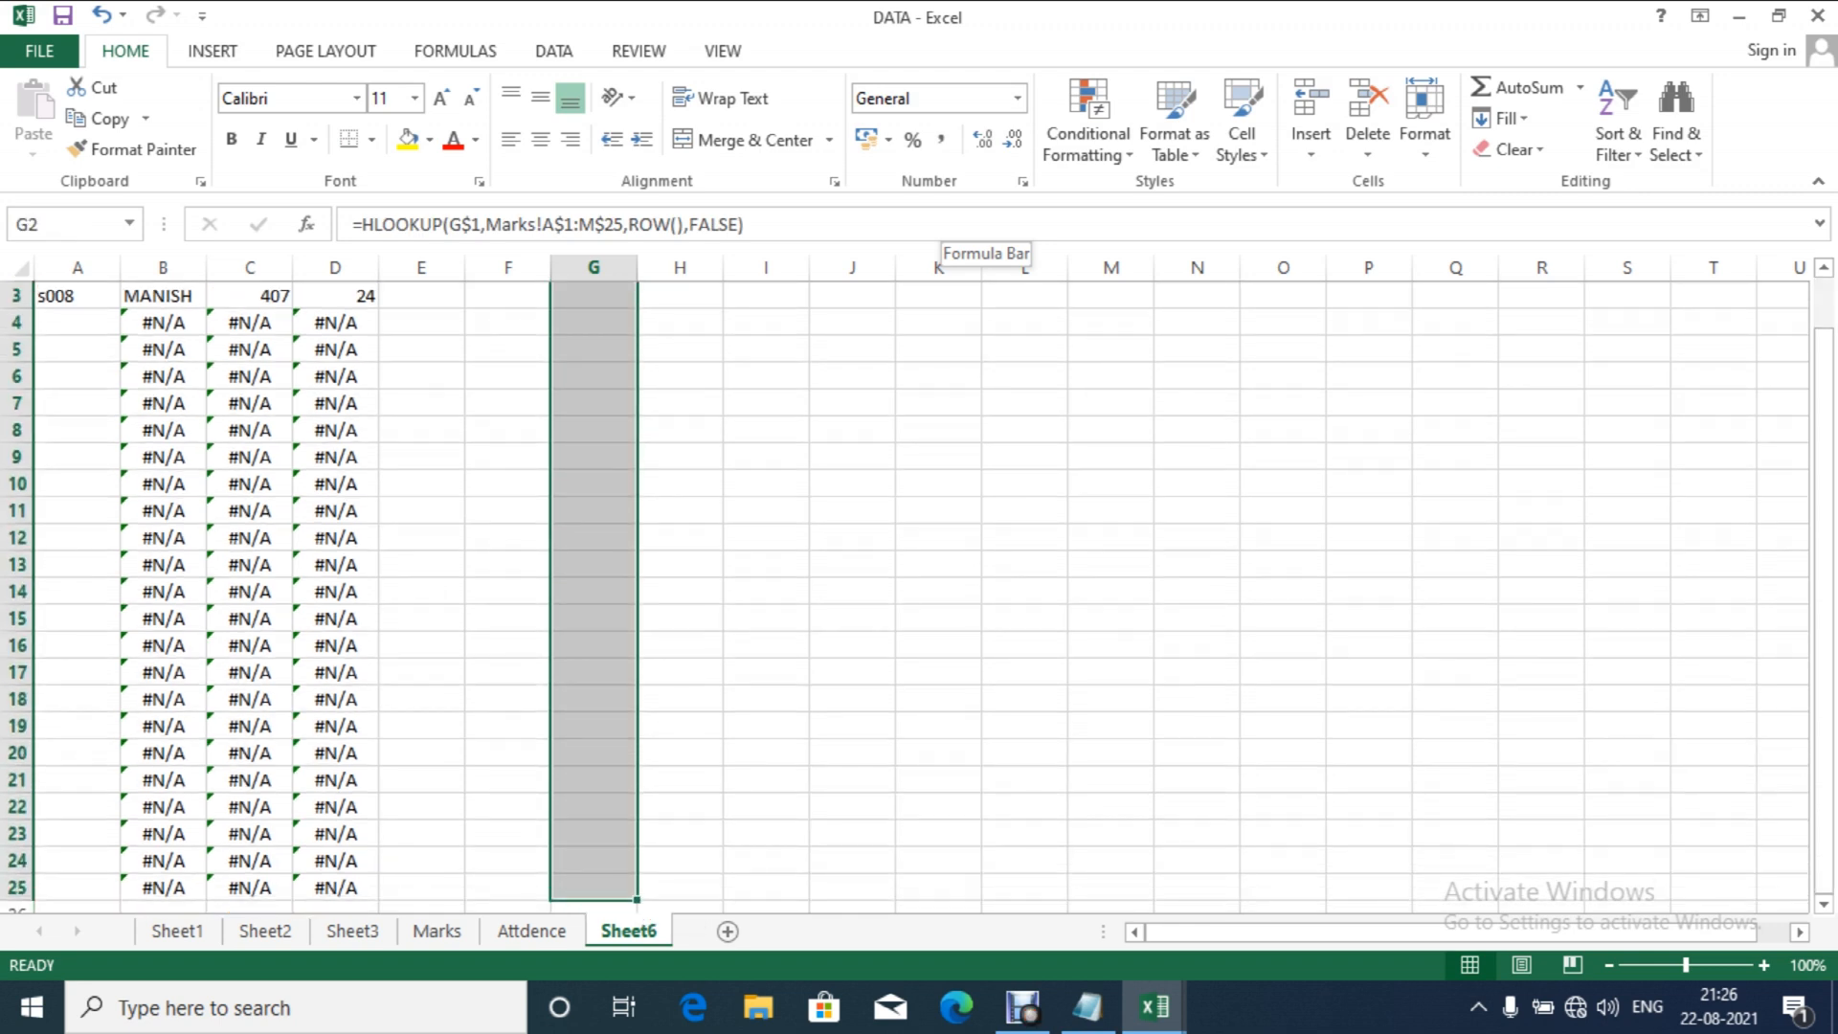
{"action": "key", "text": "ctrl+d"}
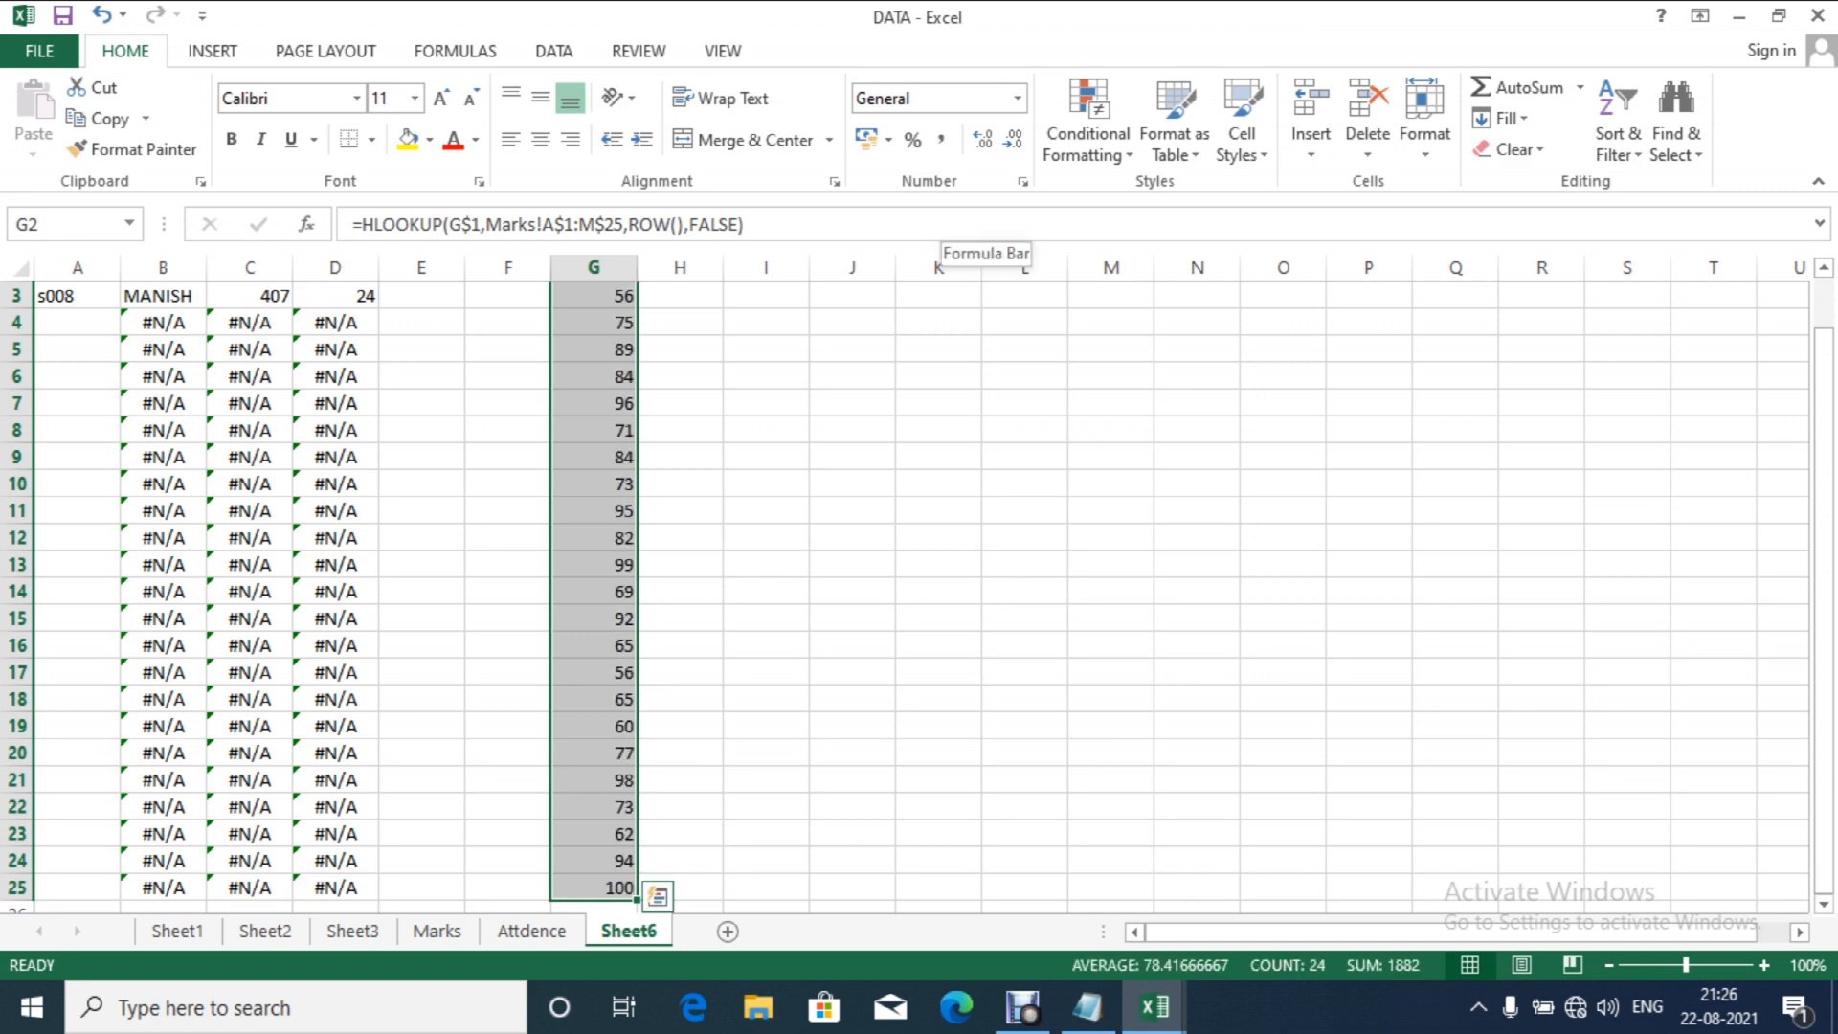
Step: Replace the lookup heading in G1 with total
{"action": "key", "text": "Up"}
{"action": "key", "text": "Delete"}
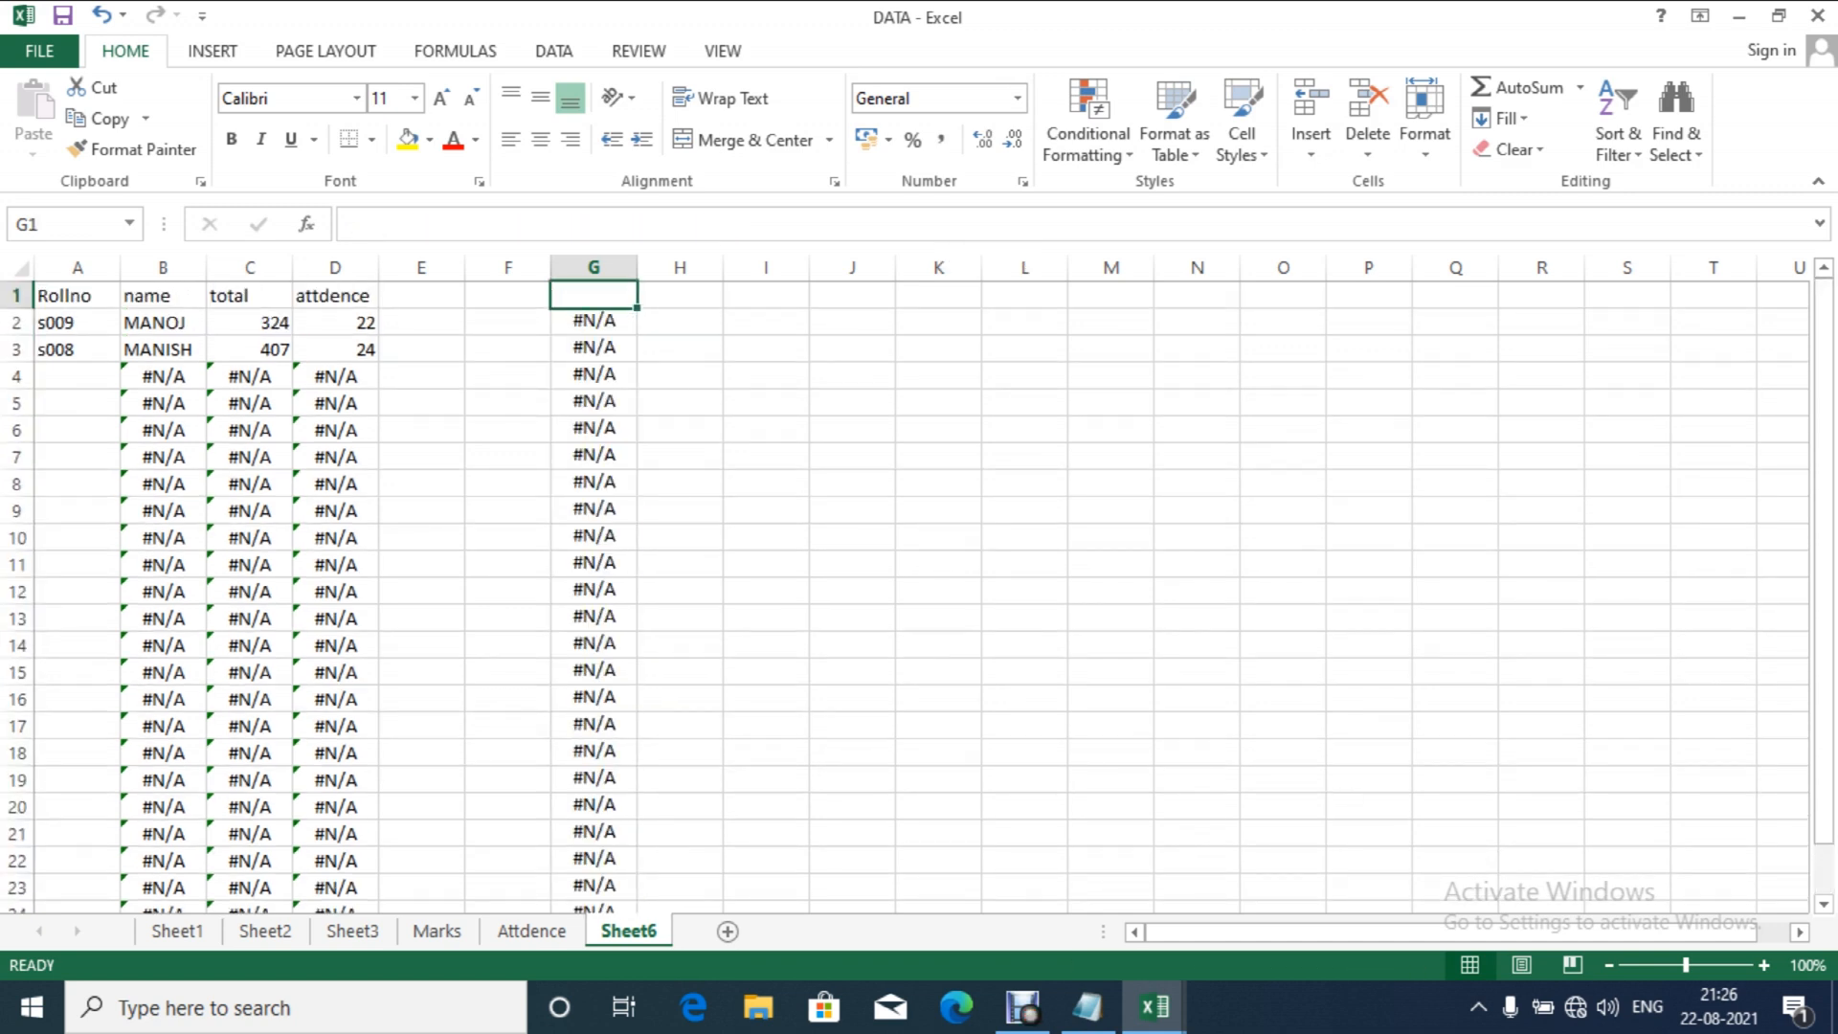
{"action": "type", "text": "total"}
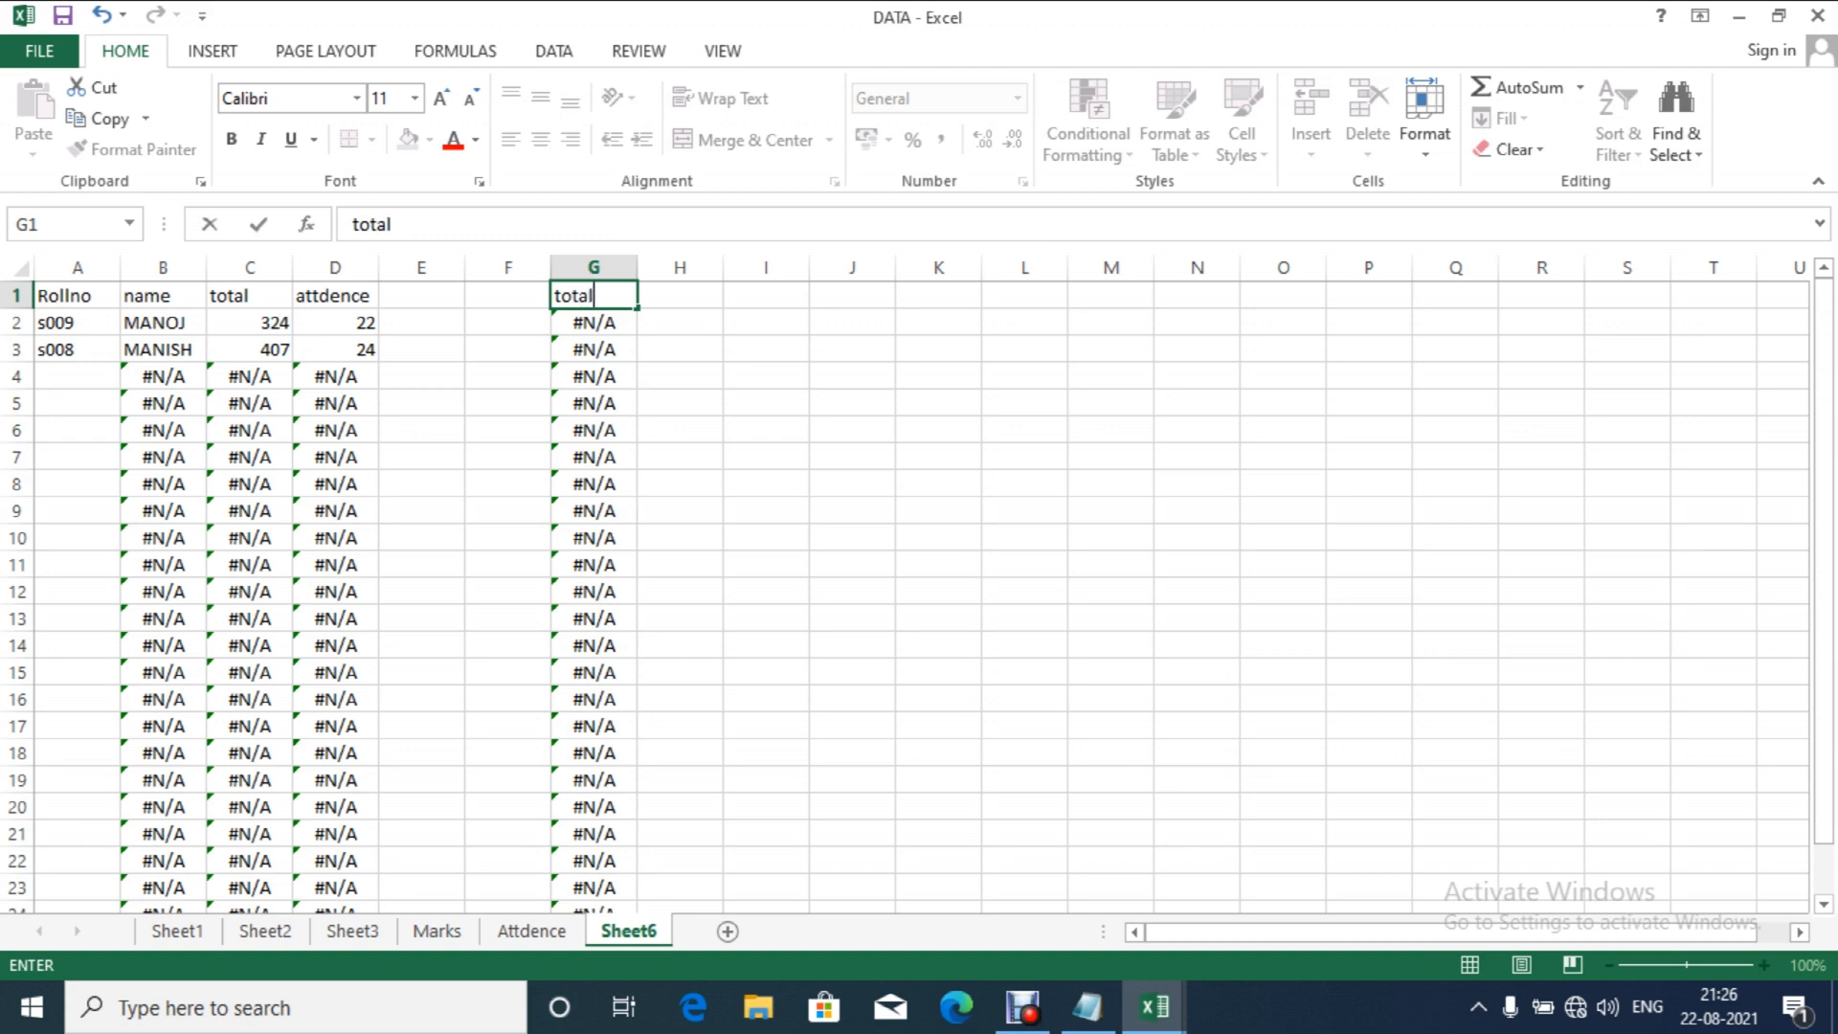
{"action": "key", "text": "Return"}
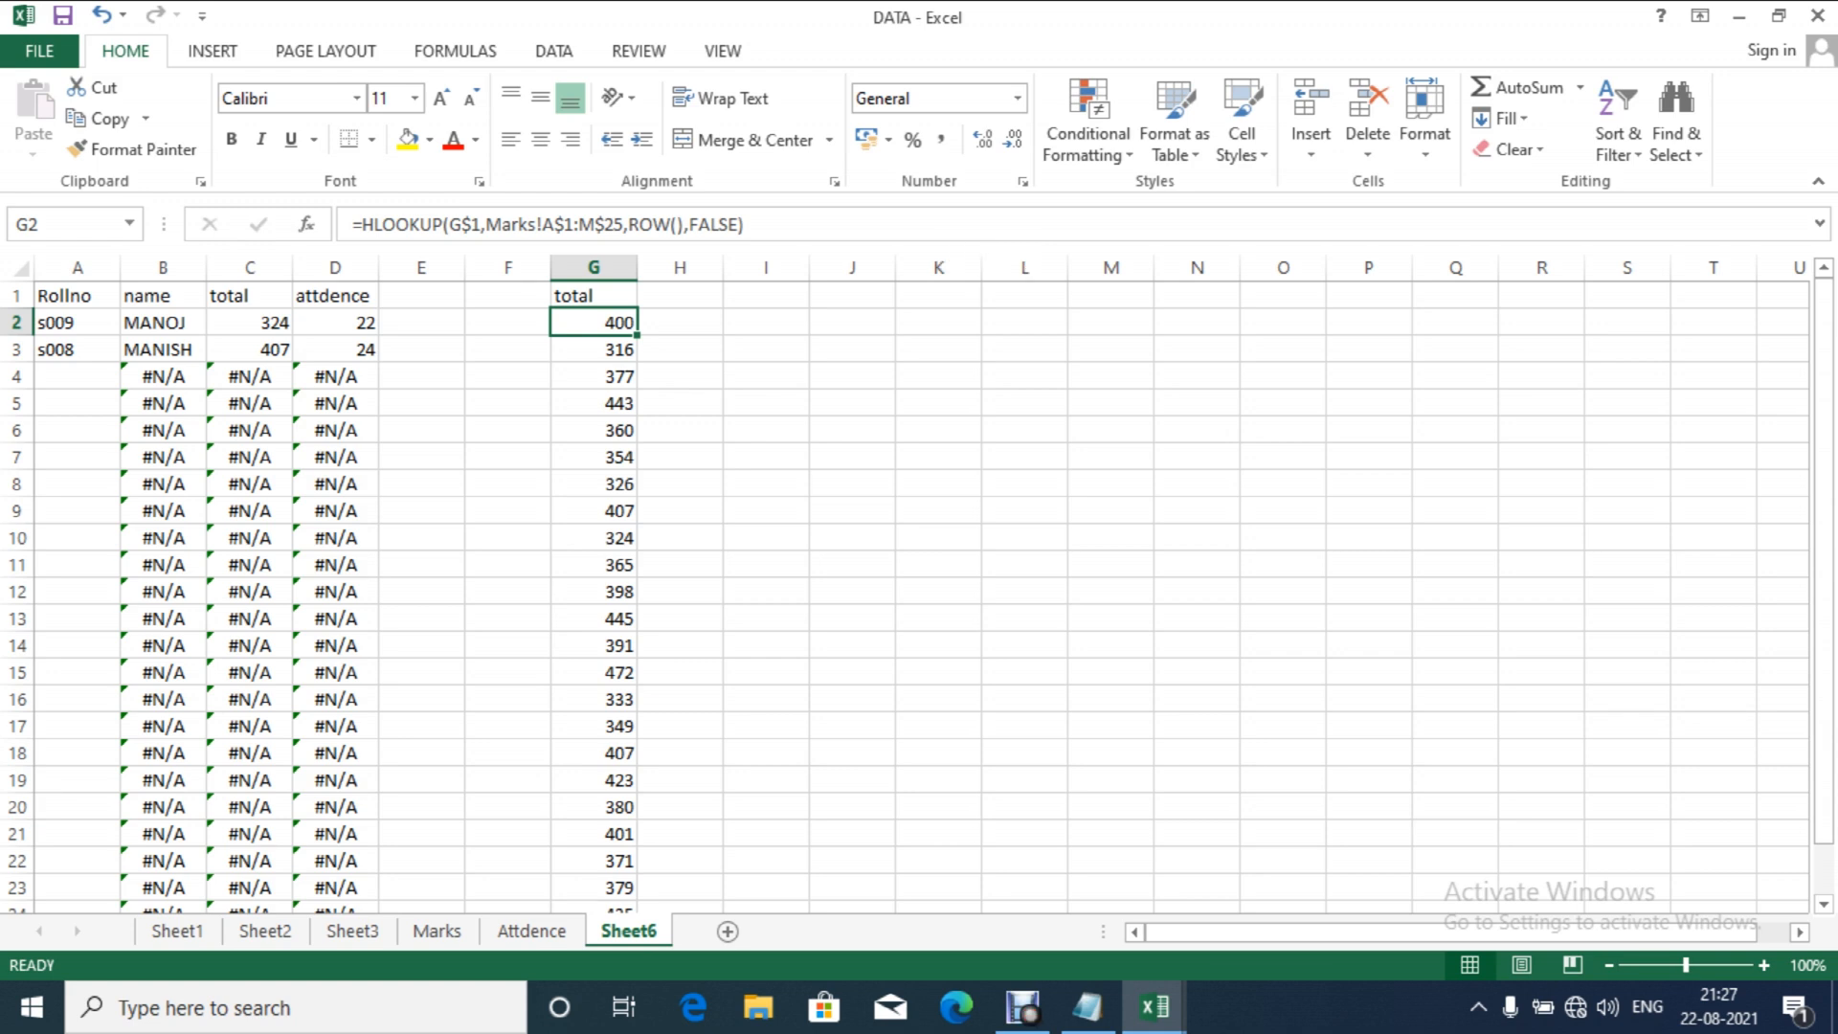
{"action": "left_click", "coordinate": [1022, 1007]}
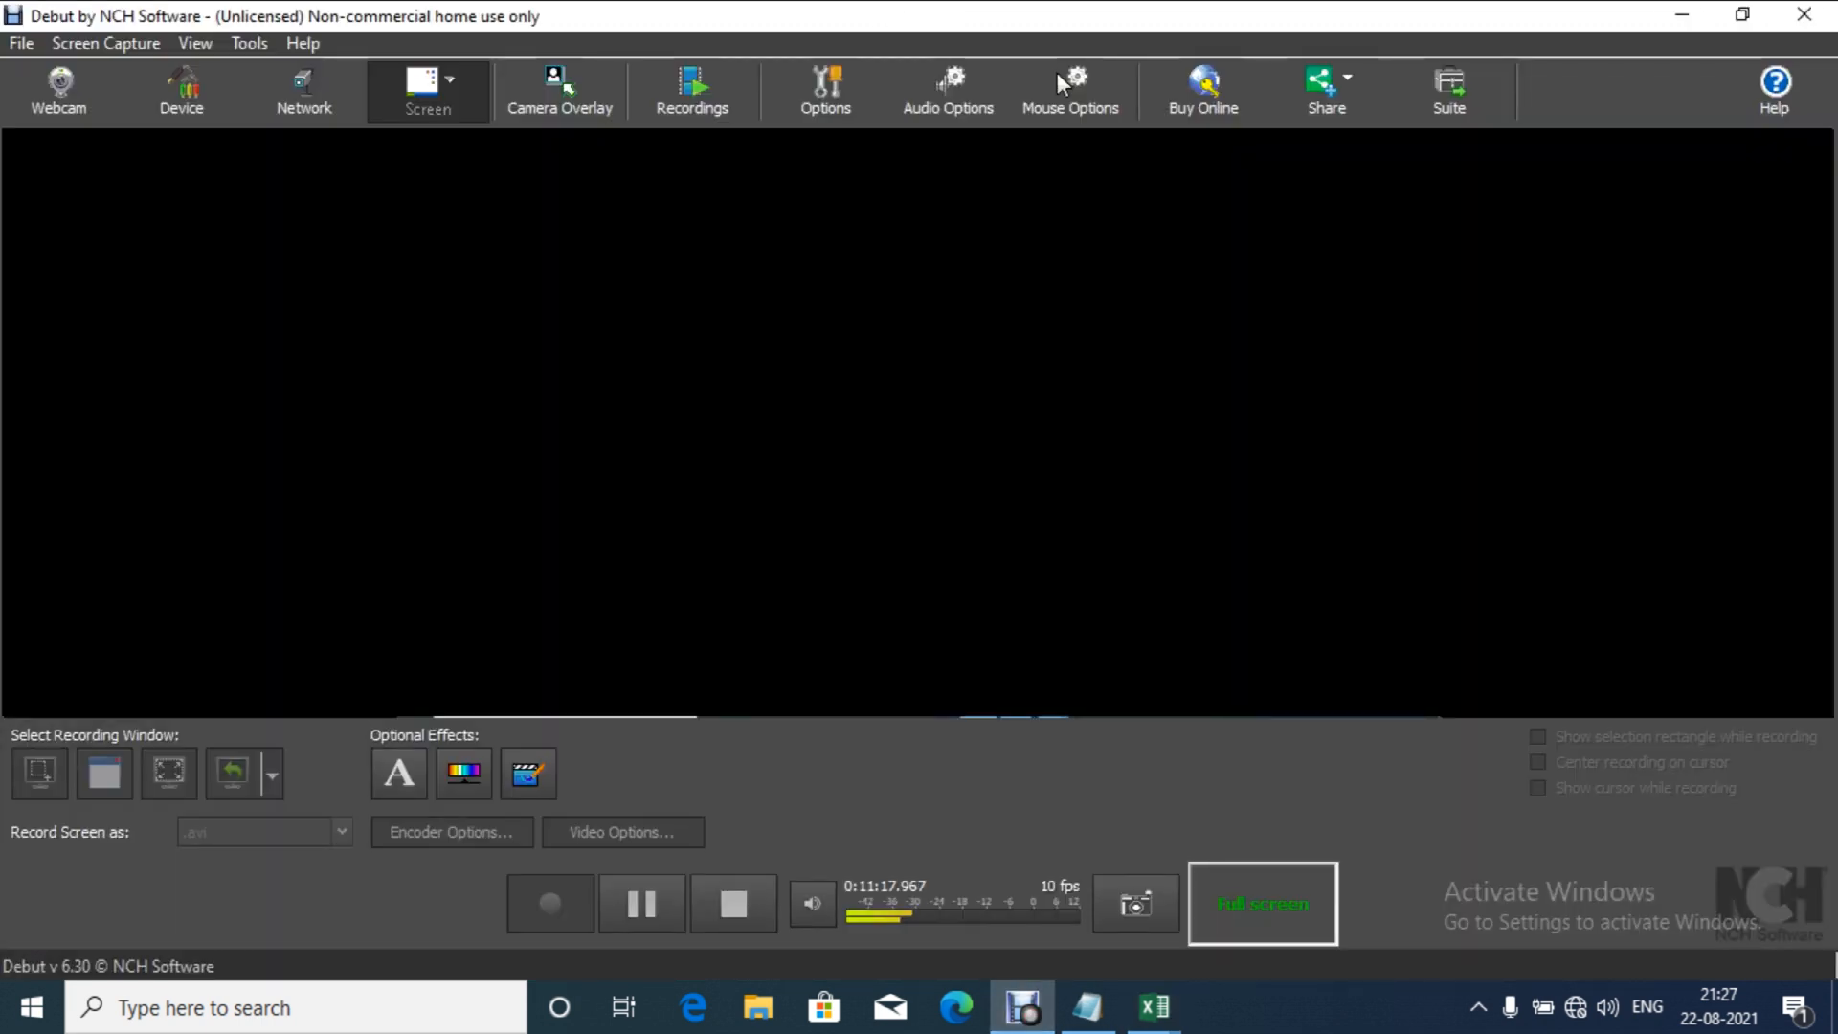